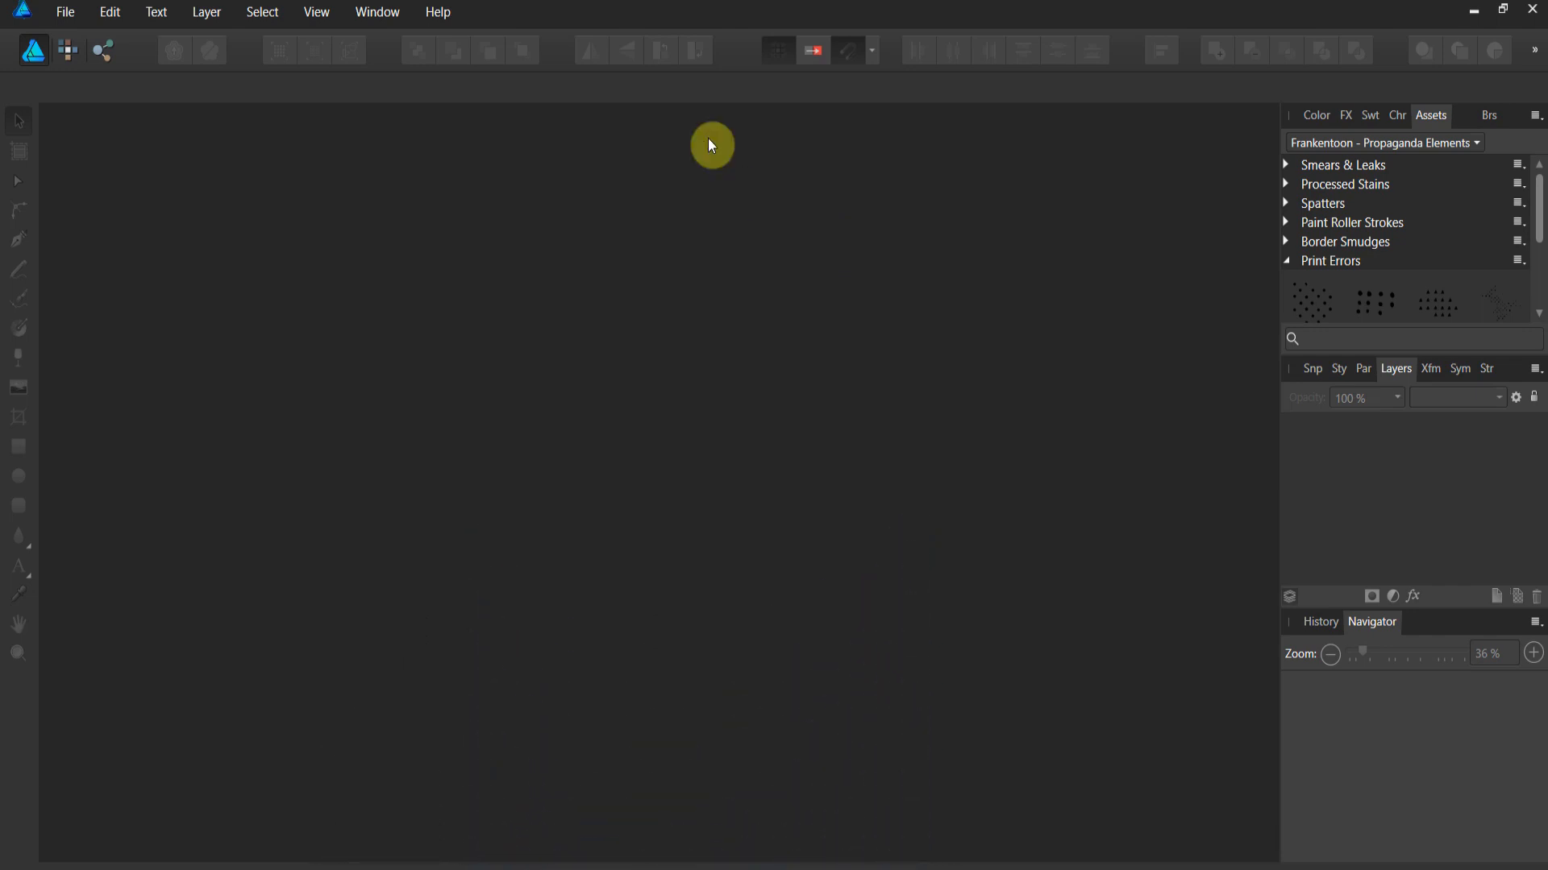
Open the Christmas base level image from the Downloads folder of the 18-013 Making a reflective orb in Affinity Photo project on the desktop
{"action": "left_click", "coordinate": [62, 14]}
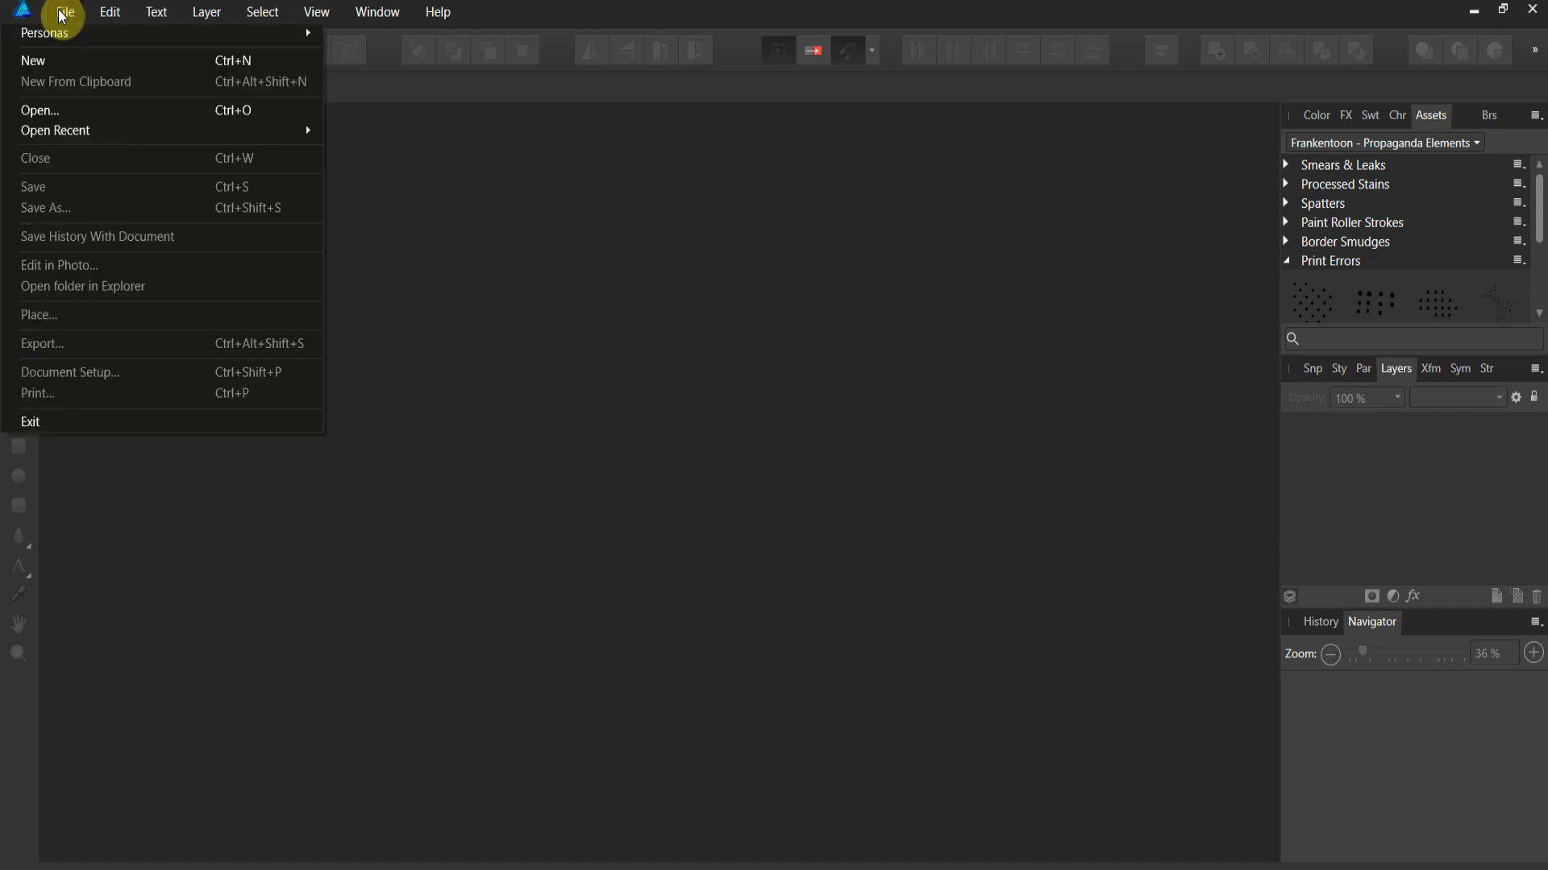
{"action": "left_click", "coordinate": [52, 112]}
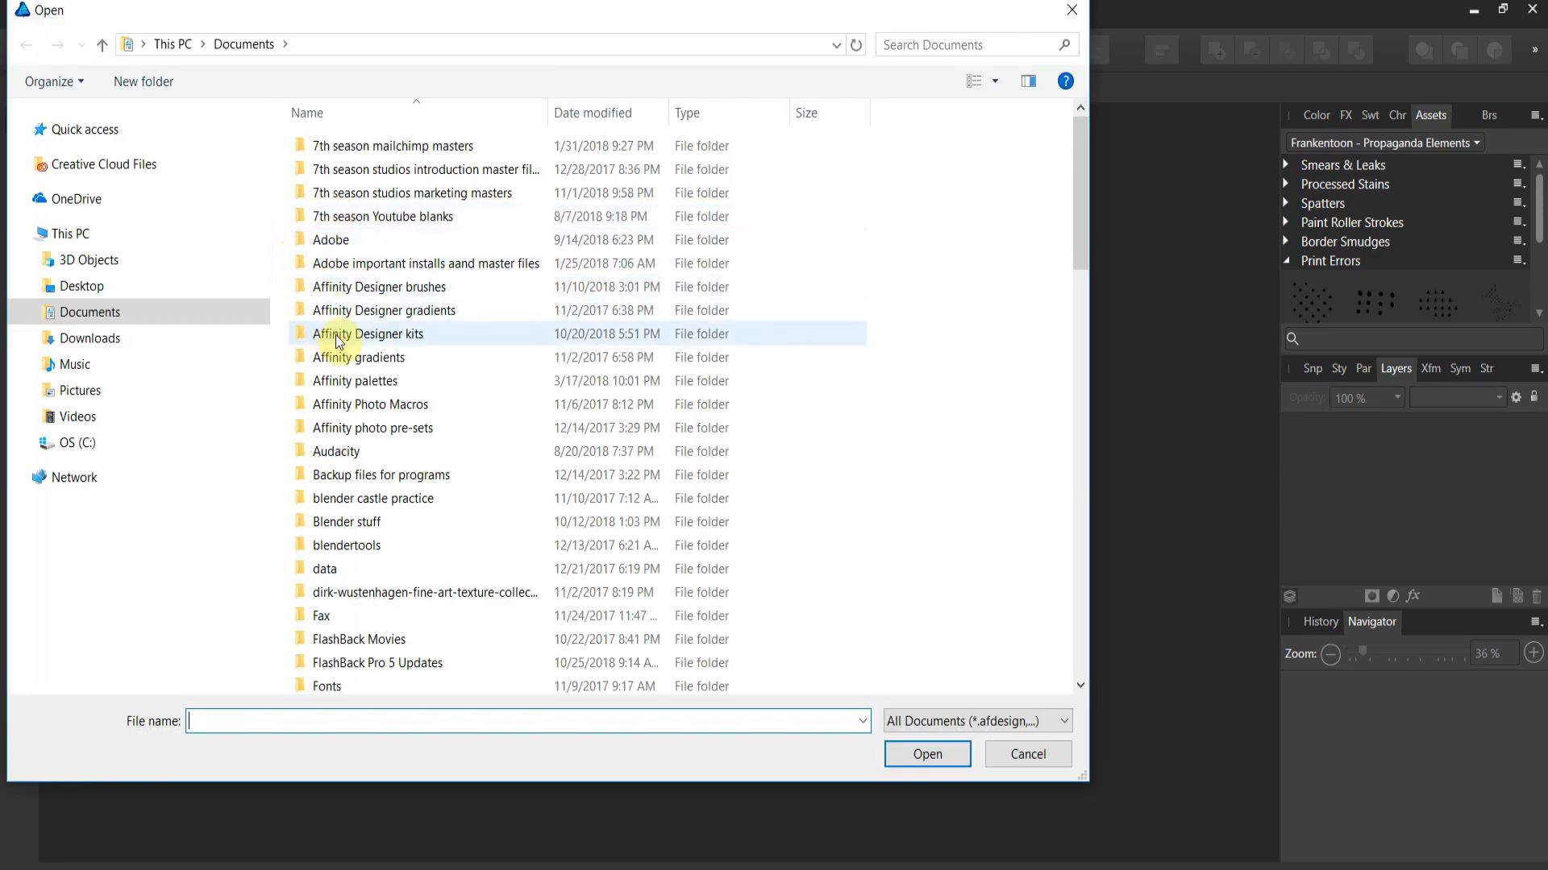
{"action": "left_click", "coordinate": [101, 289]}
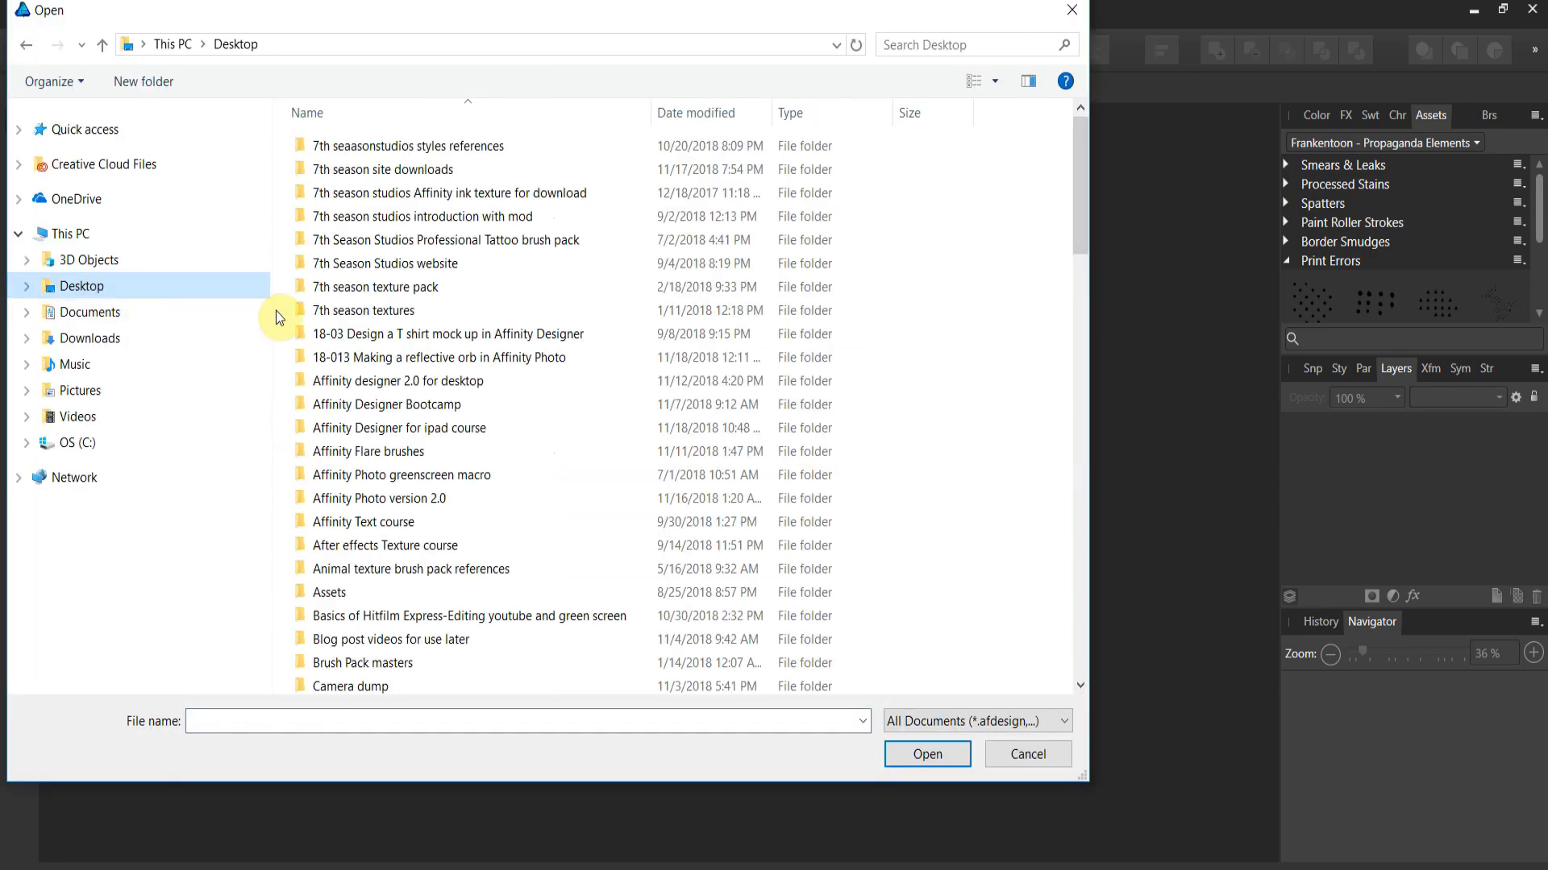
{"action": "double_click", "coordinate": [365, 359]}
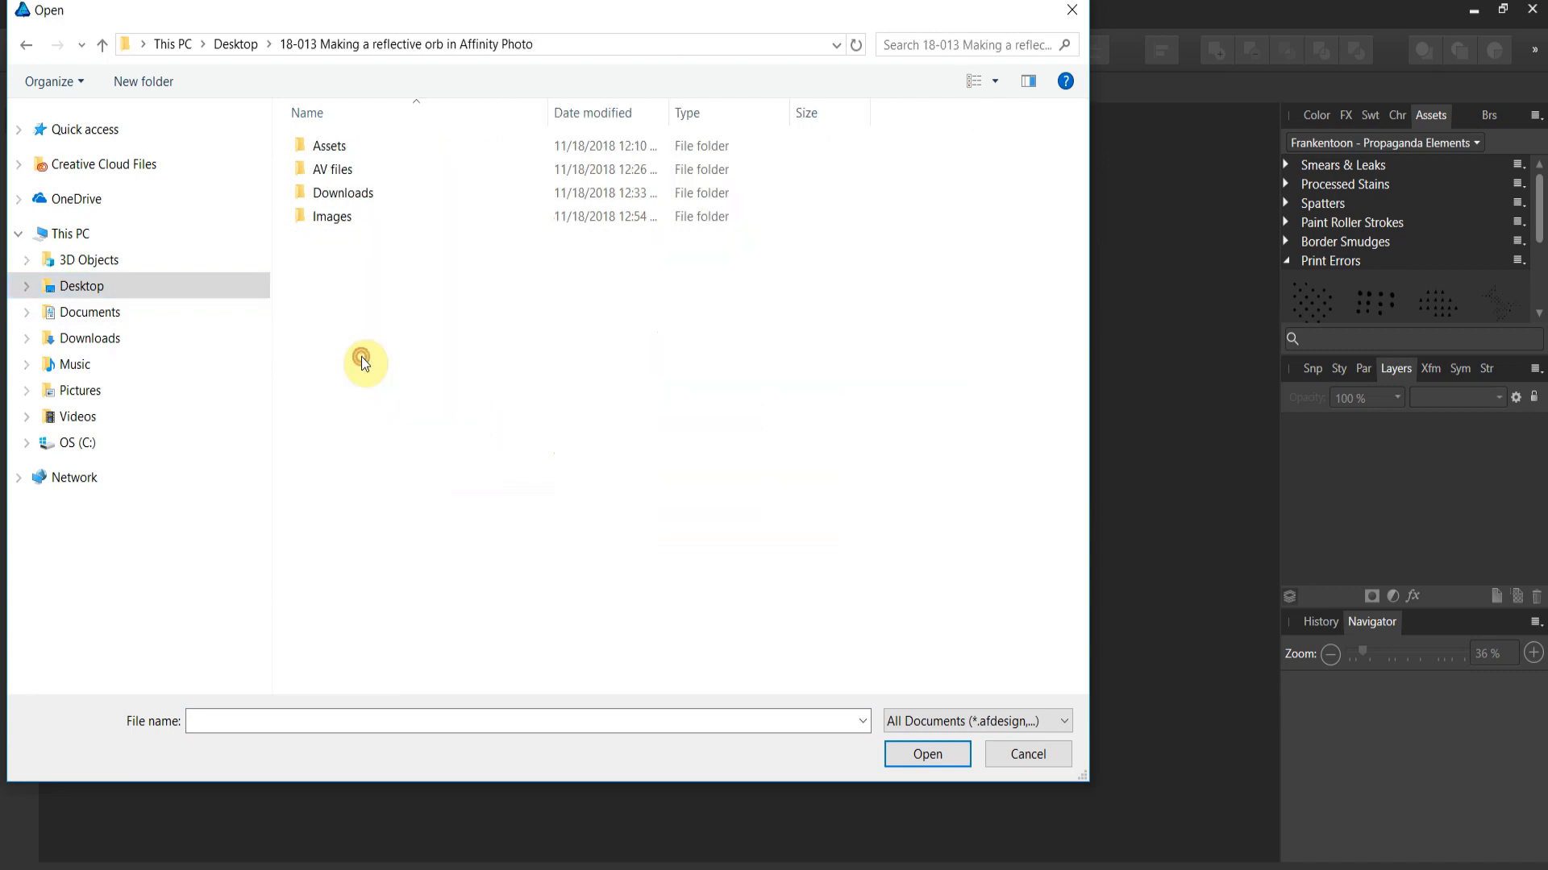
{"action": "double_click", "coordinate": [344, 195]}
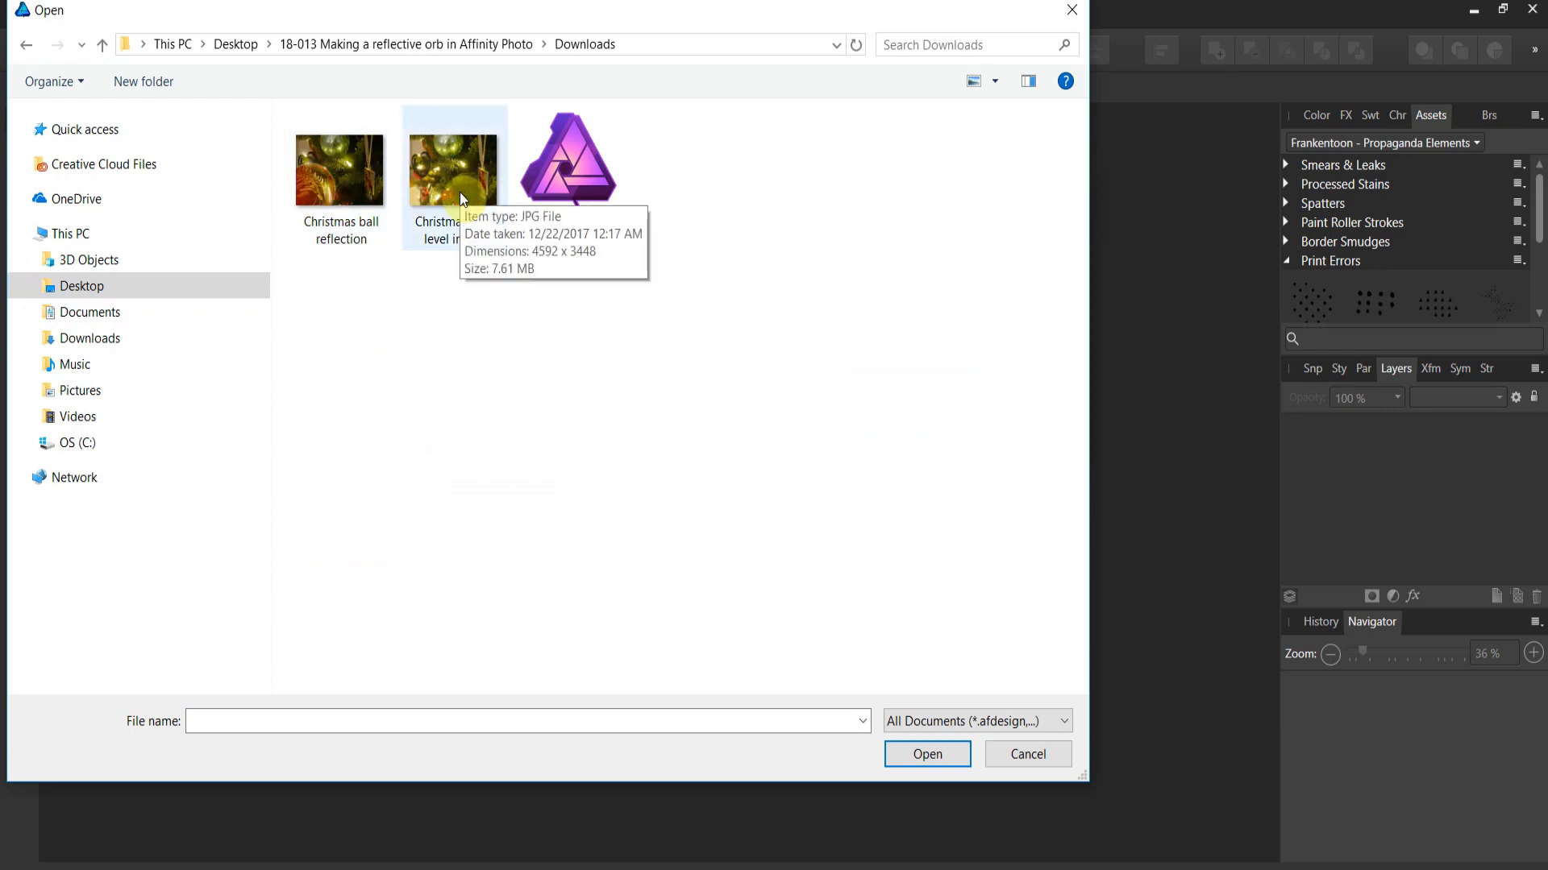
{"action": "double_click", "coordinate": [455, 199]}
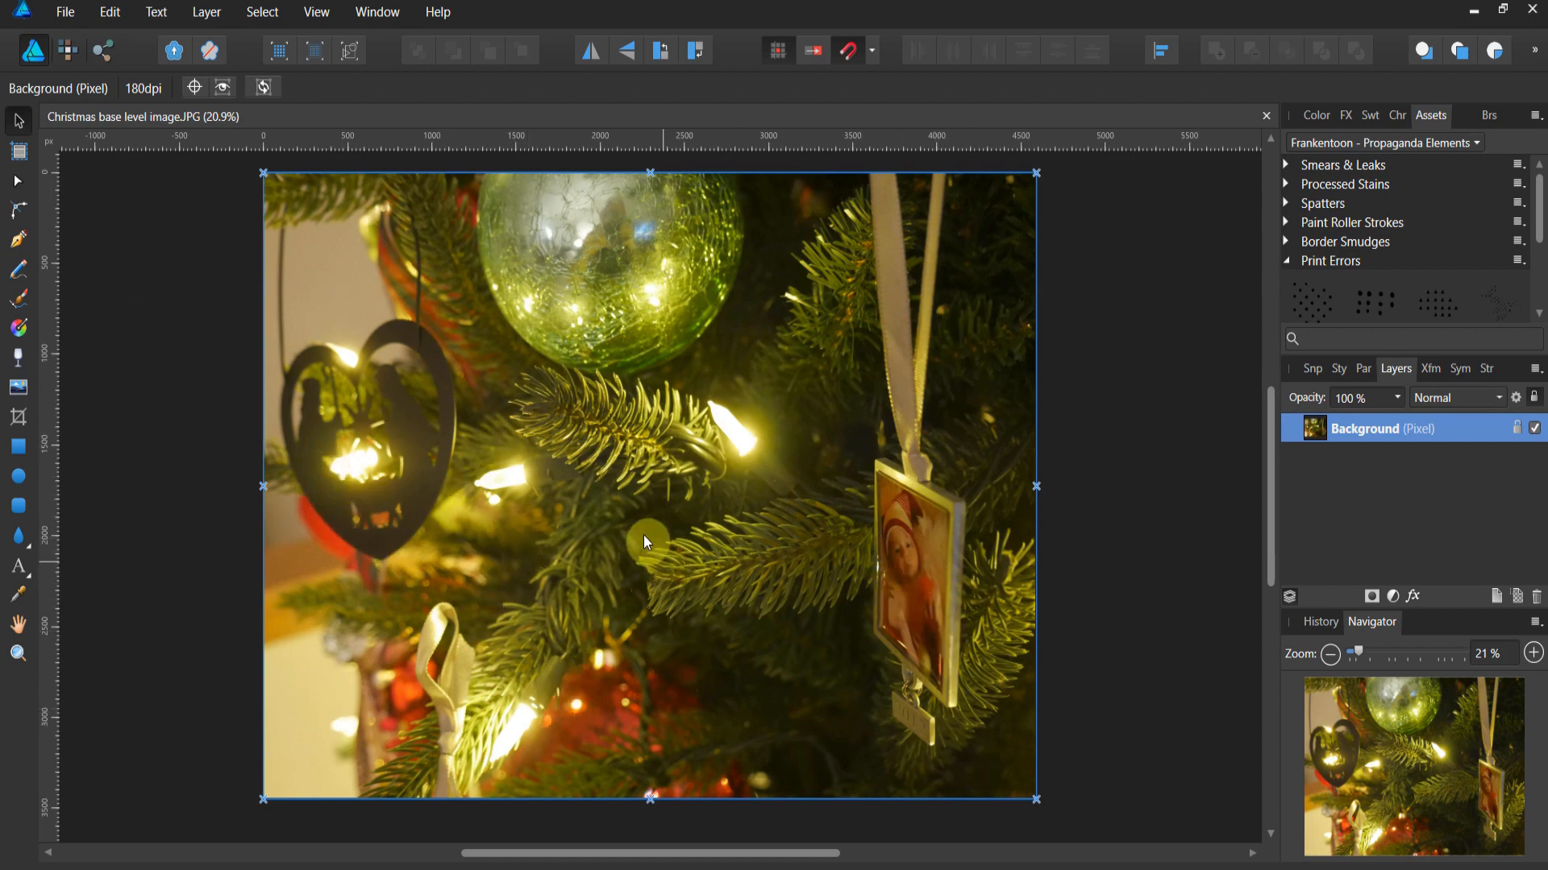
Draw a dark red circle about 2450 px wide, without stroke, over the left half of the photo, overlapping the green ball's lower edge
{"action": "left_click", "coordinate": [18, 476]}
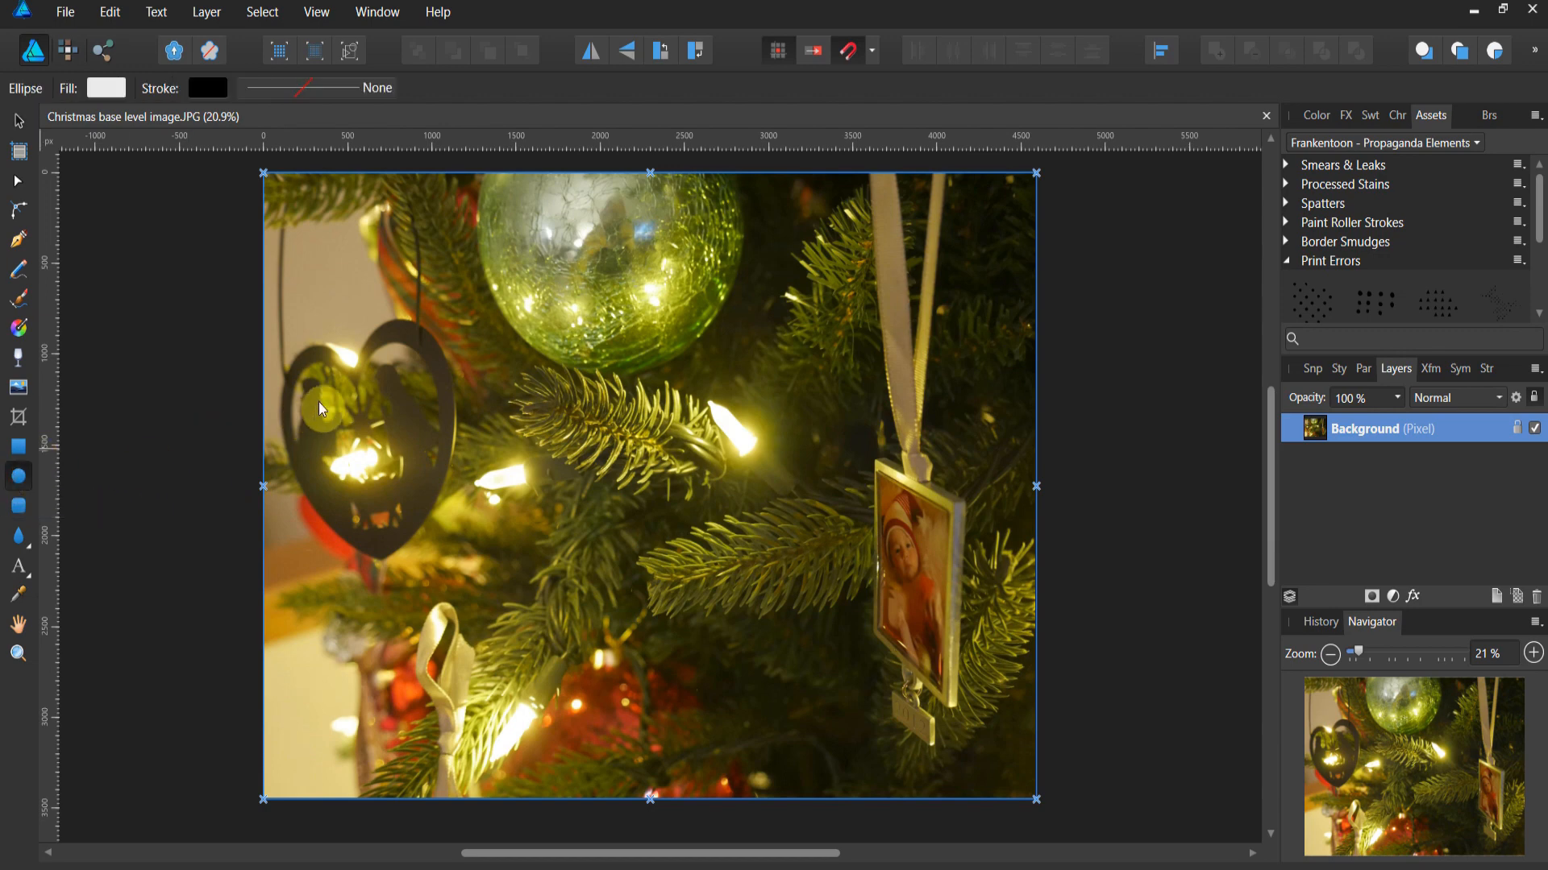
{"action": "left_click_drag", "start_coordinate": [349, 382], "coordinate": [843, 688]}
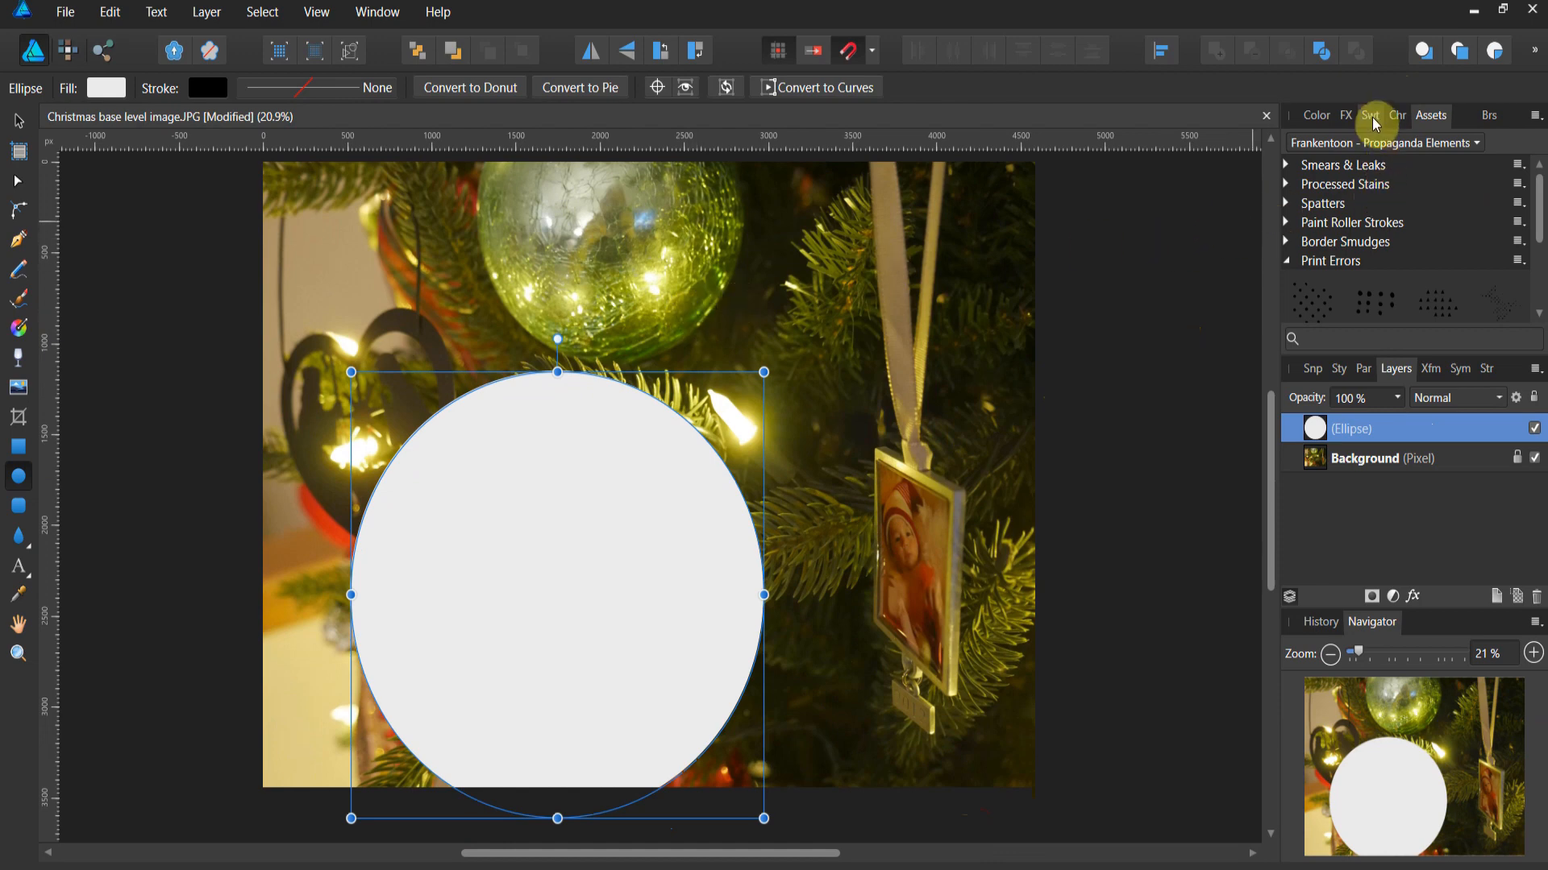
{"action": "left_click", "coordinate": [1320, 116]}
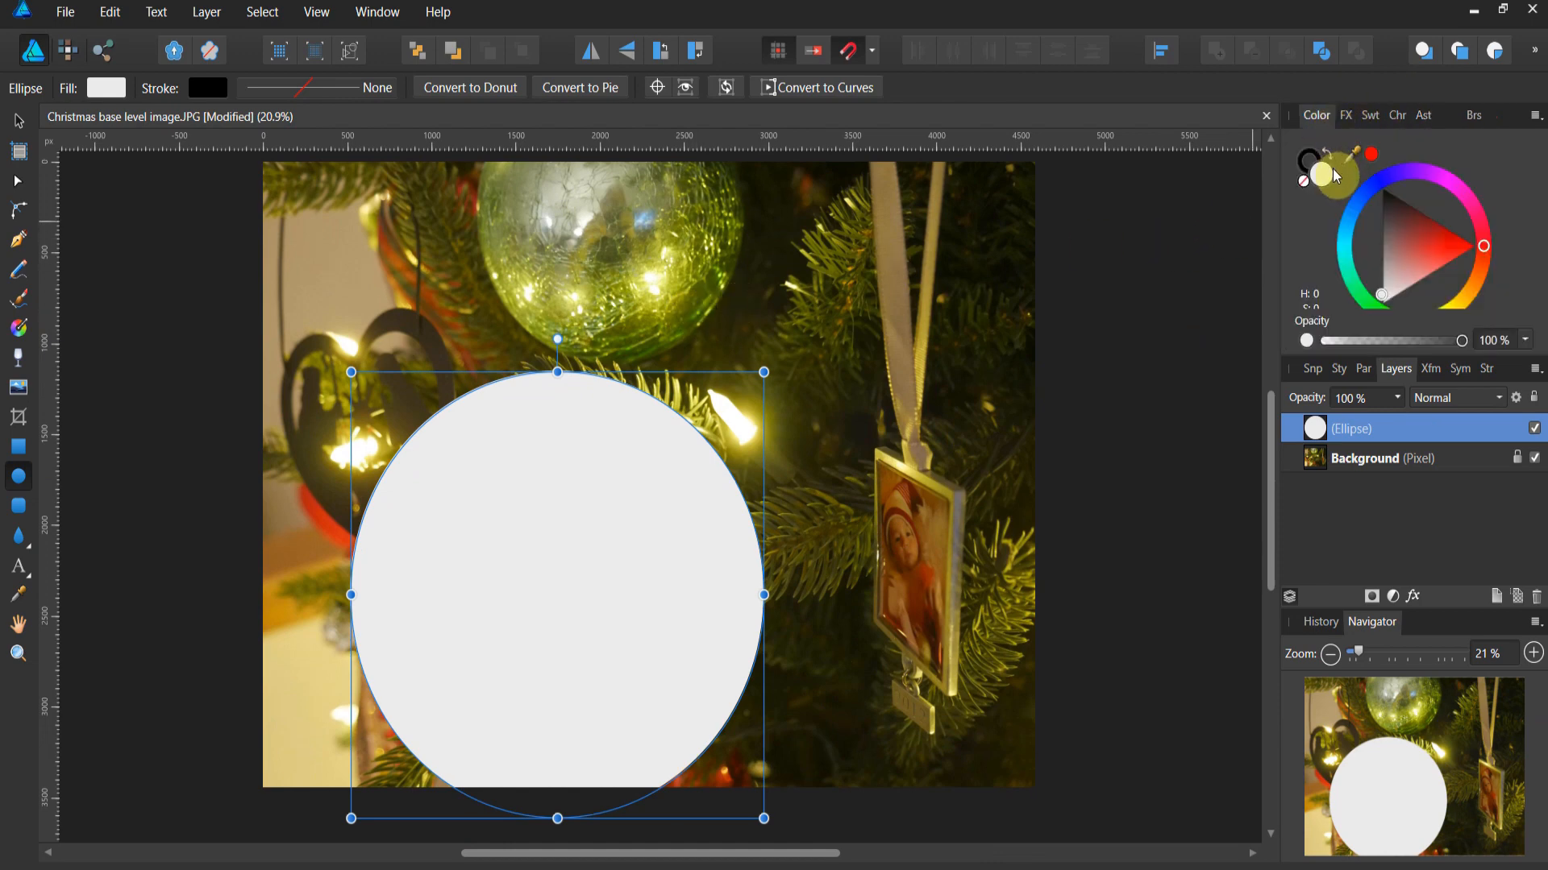
{"action": "left_click_drag", "start_coordinate": [1383, 218], "coordinate": [1446, 229]}
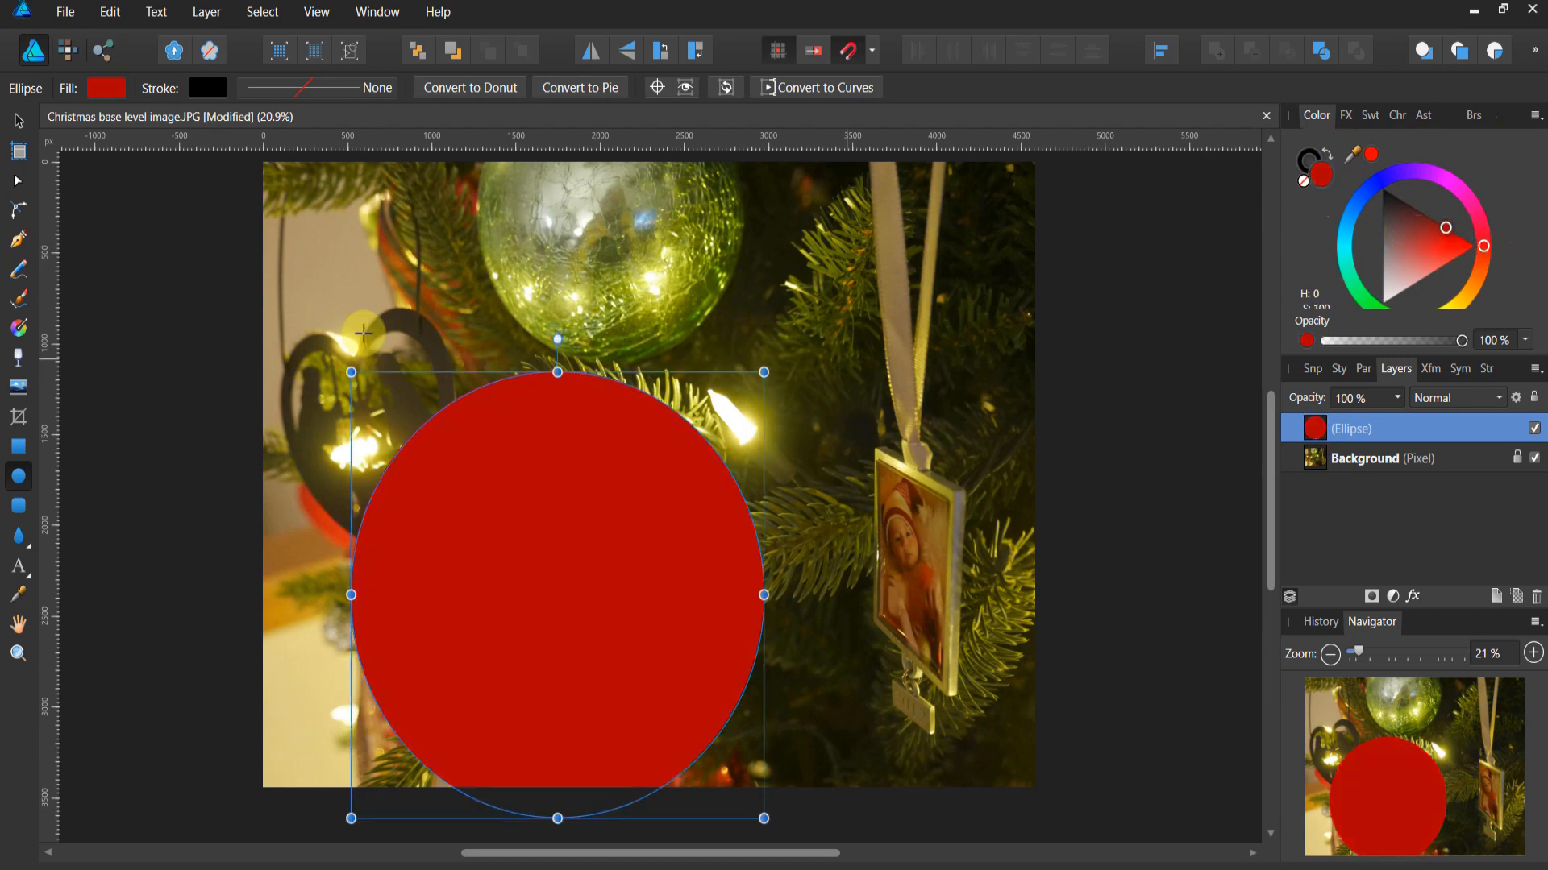
{"action": "left_click", "coordinate": [17, 122]}
{"action": "left_click_drag", "start_coordinate": [470, 521], "coordinate": [420, 439]}
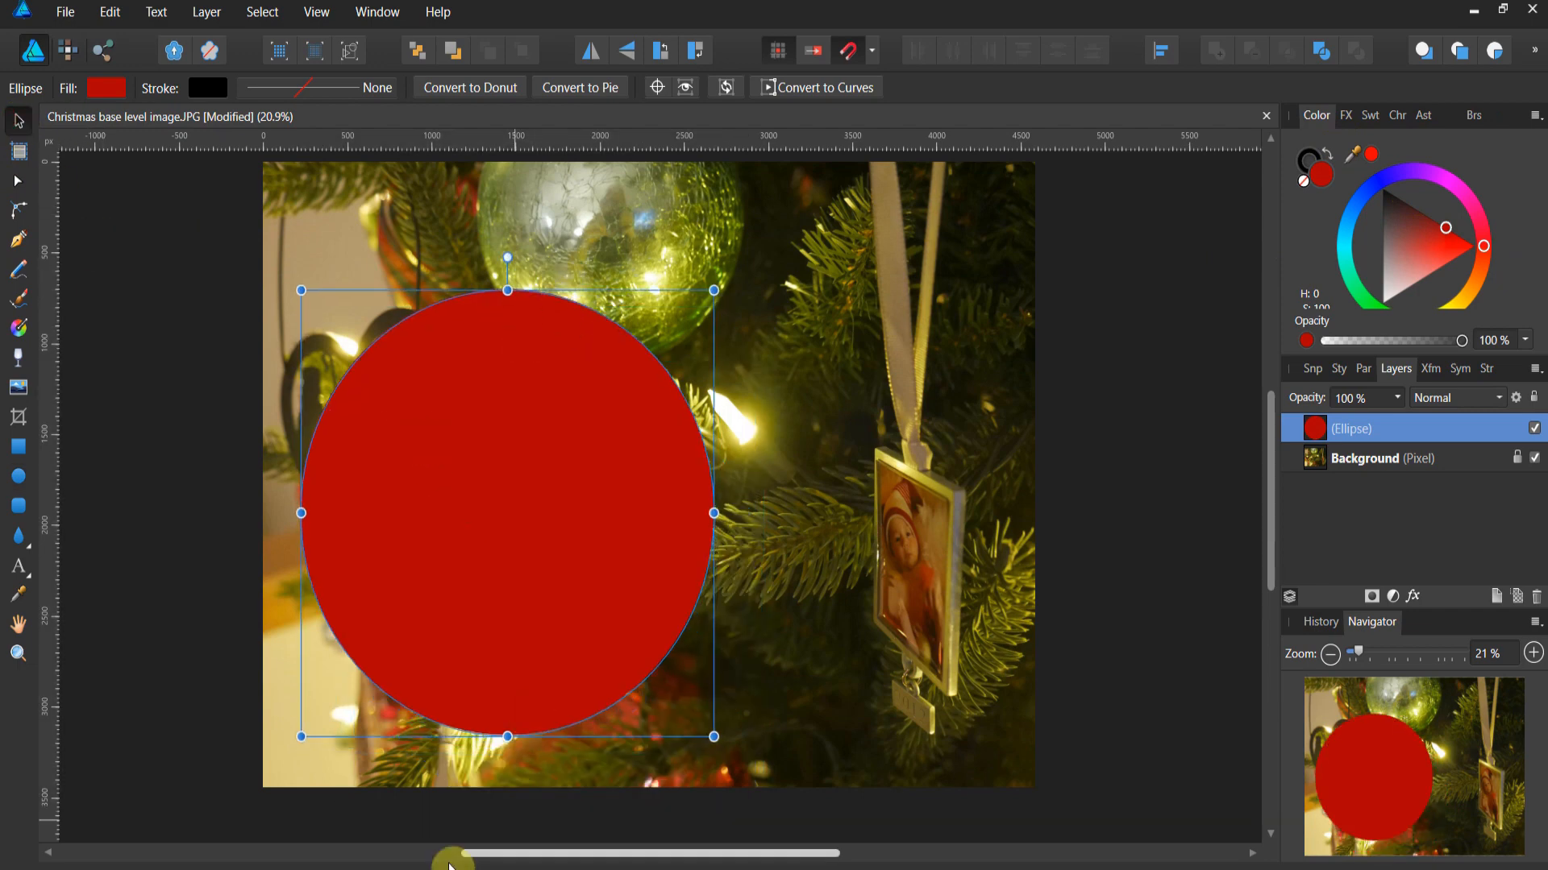
Switch to GIMP 2.10.8 and open the recently used Christmas base level image.JPG
{"action": "key", "text": "super"}
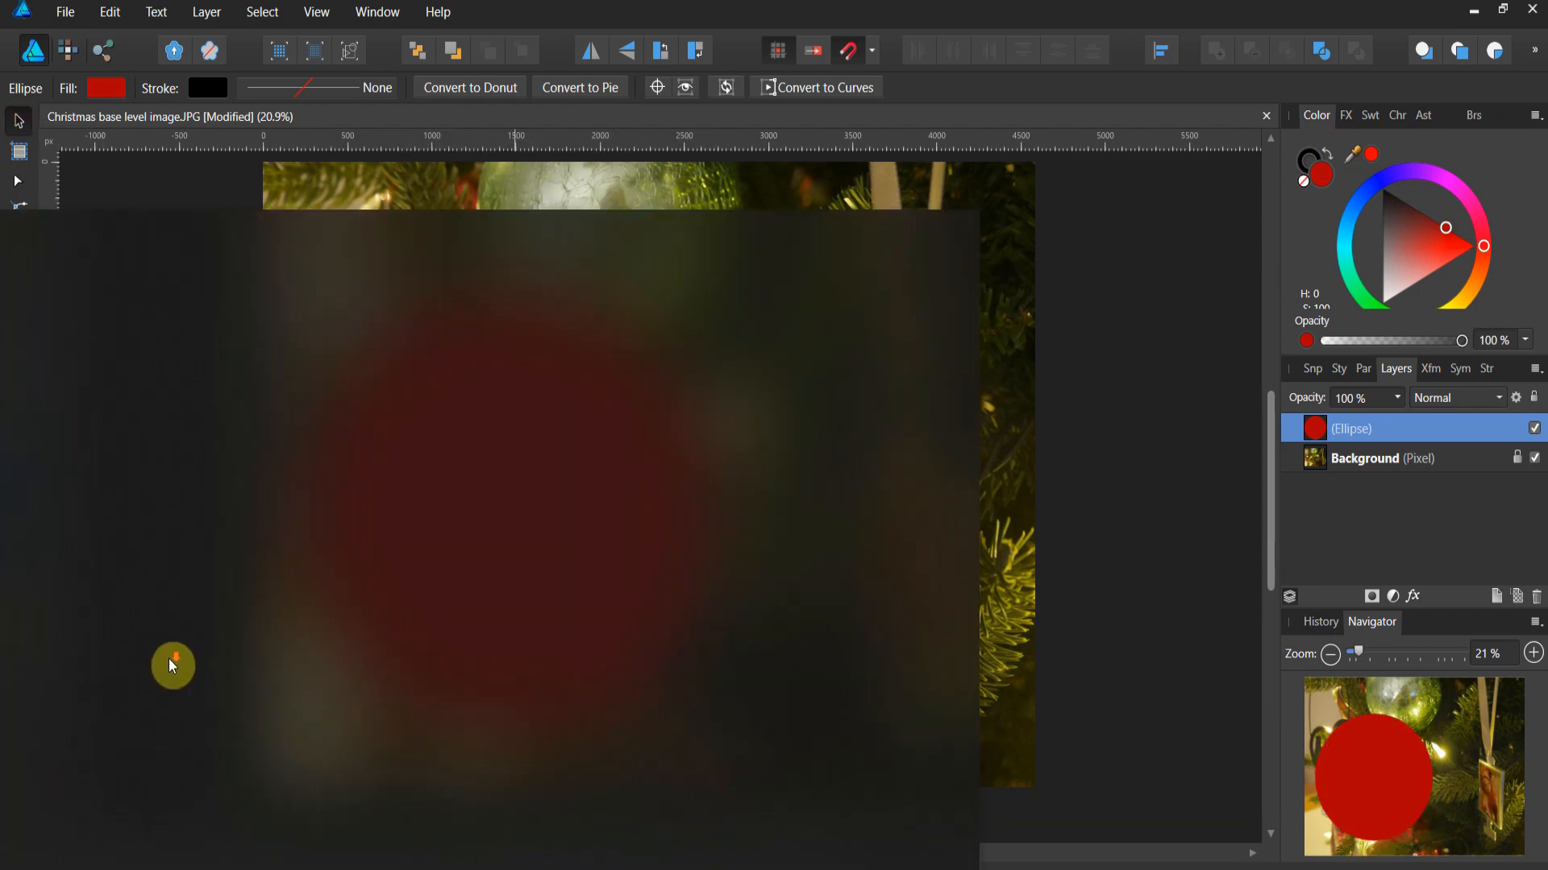
{"action": "scroll", "coordinate": [174, 663], "scroll_direction": "down", "scroll_amount": 6}
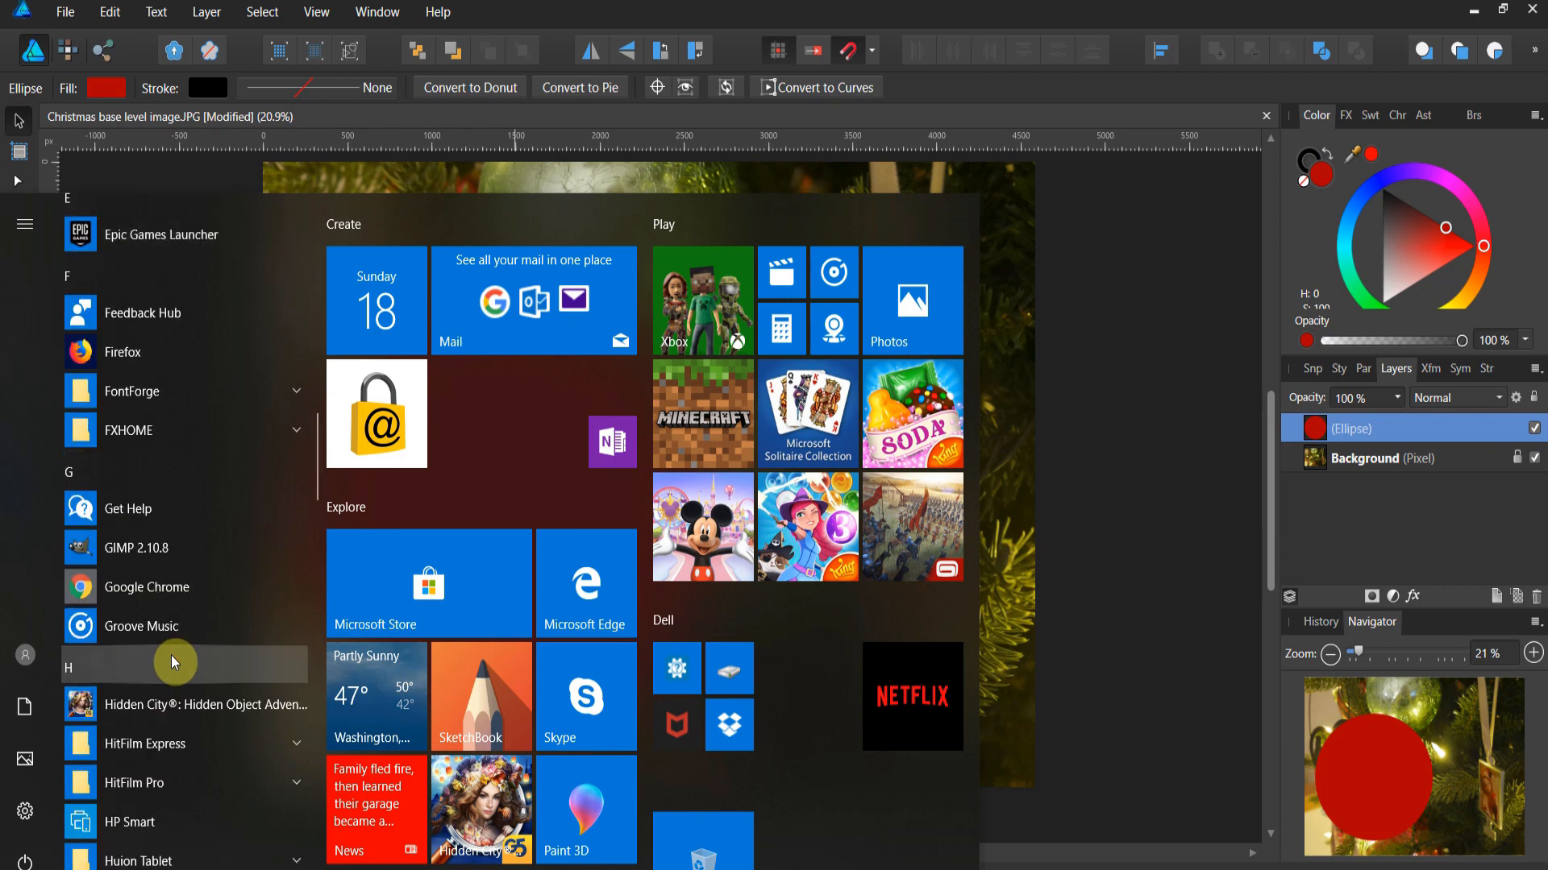
{"action": "left_click", "coordinate": [172, 559]}
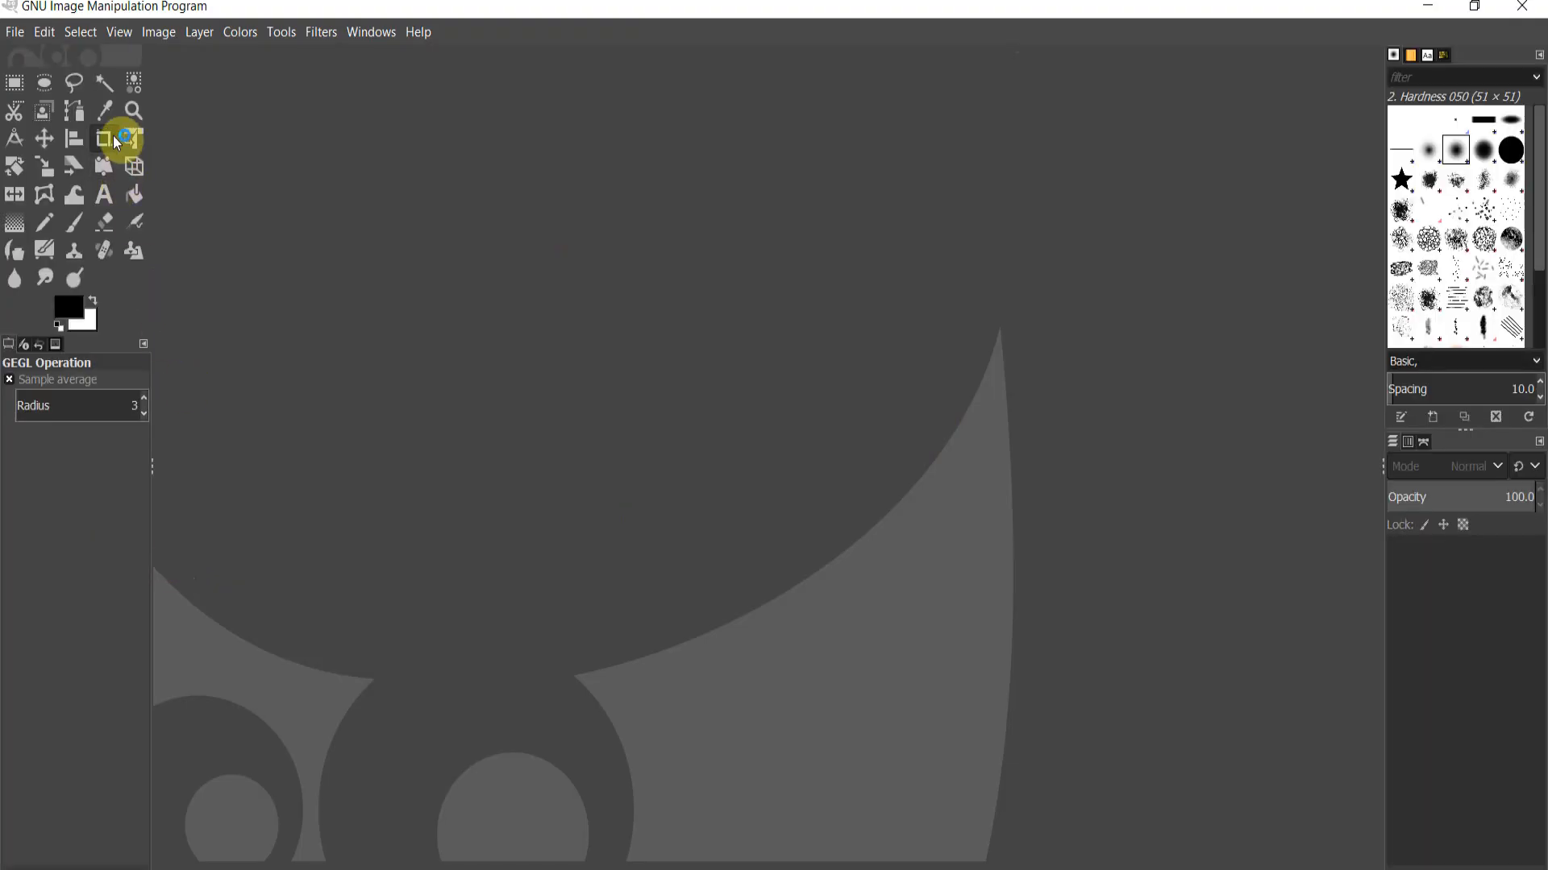
{"action": "left_click", "coordinate": [24, 33]}
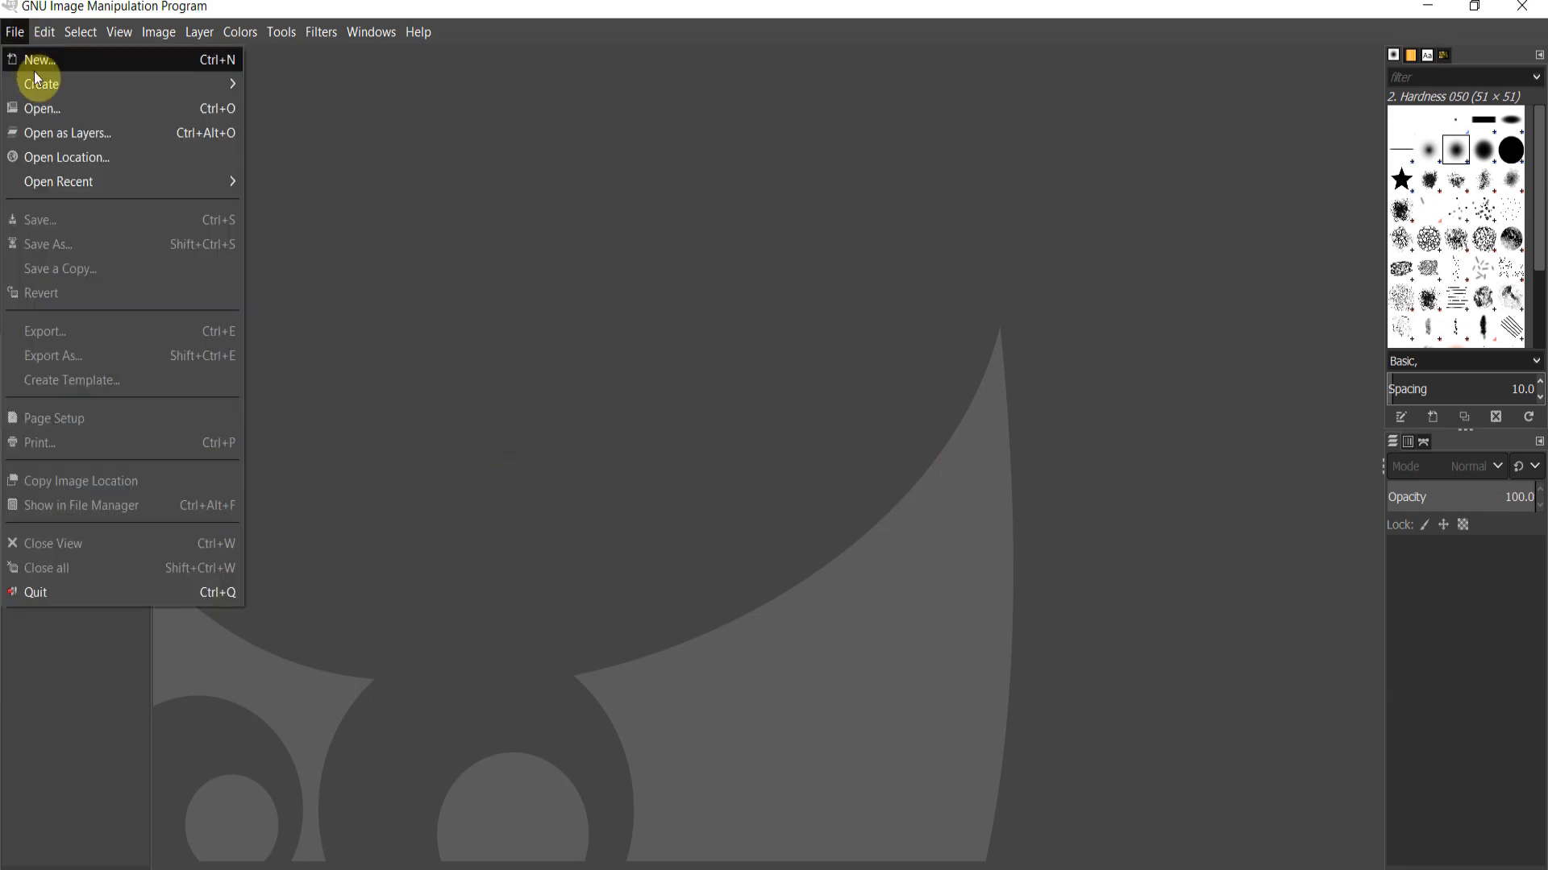
{"action": "left_click", "coordinate": [44, 110]}
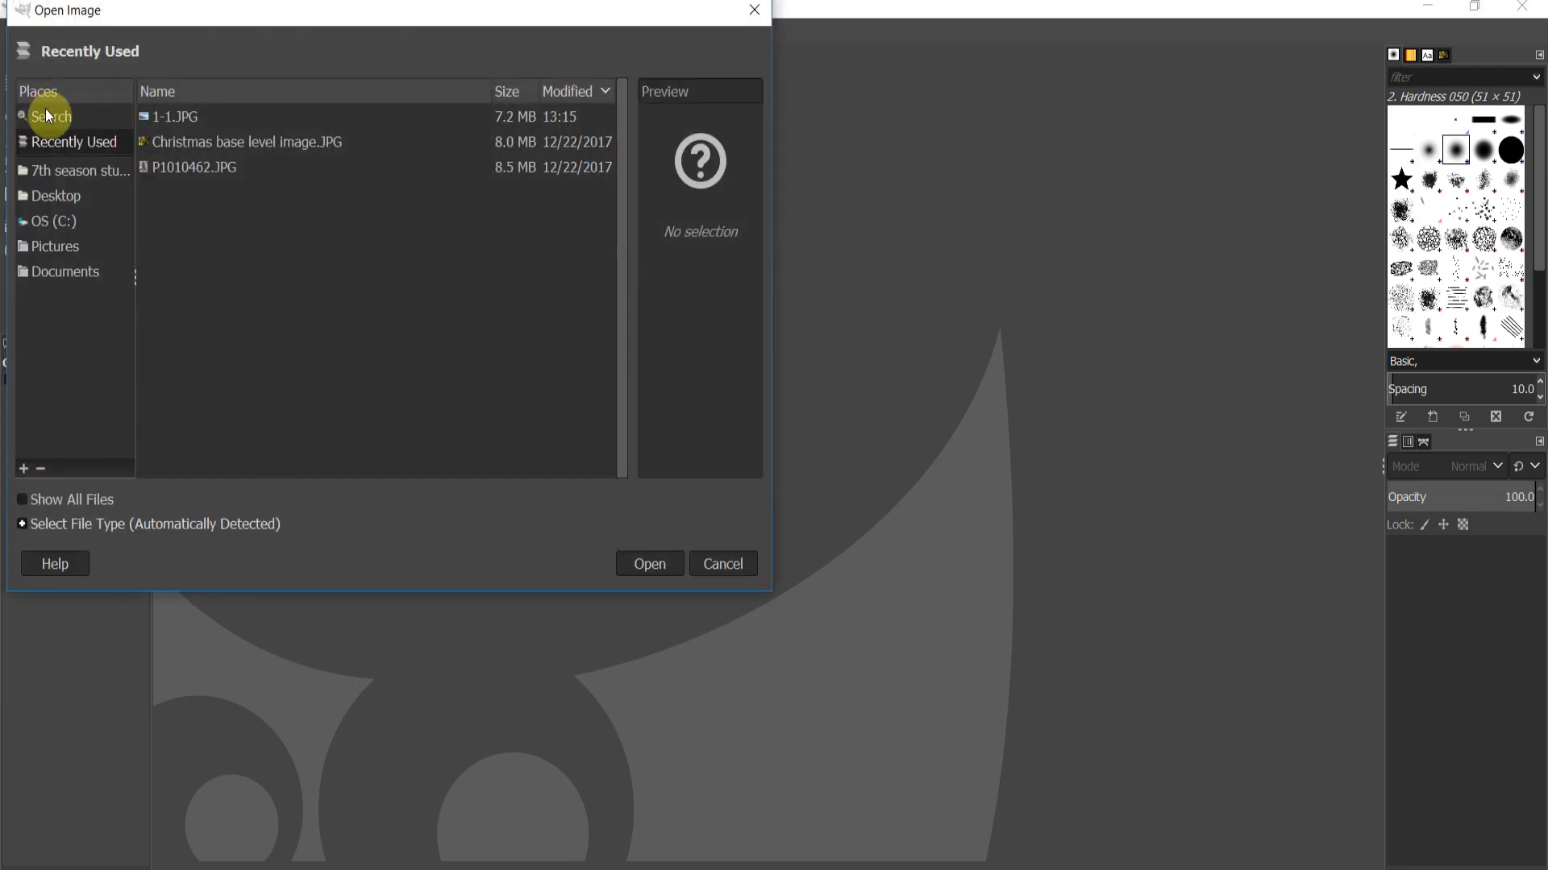
{"action": "double_click", "coordinate": [201, 137]}
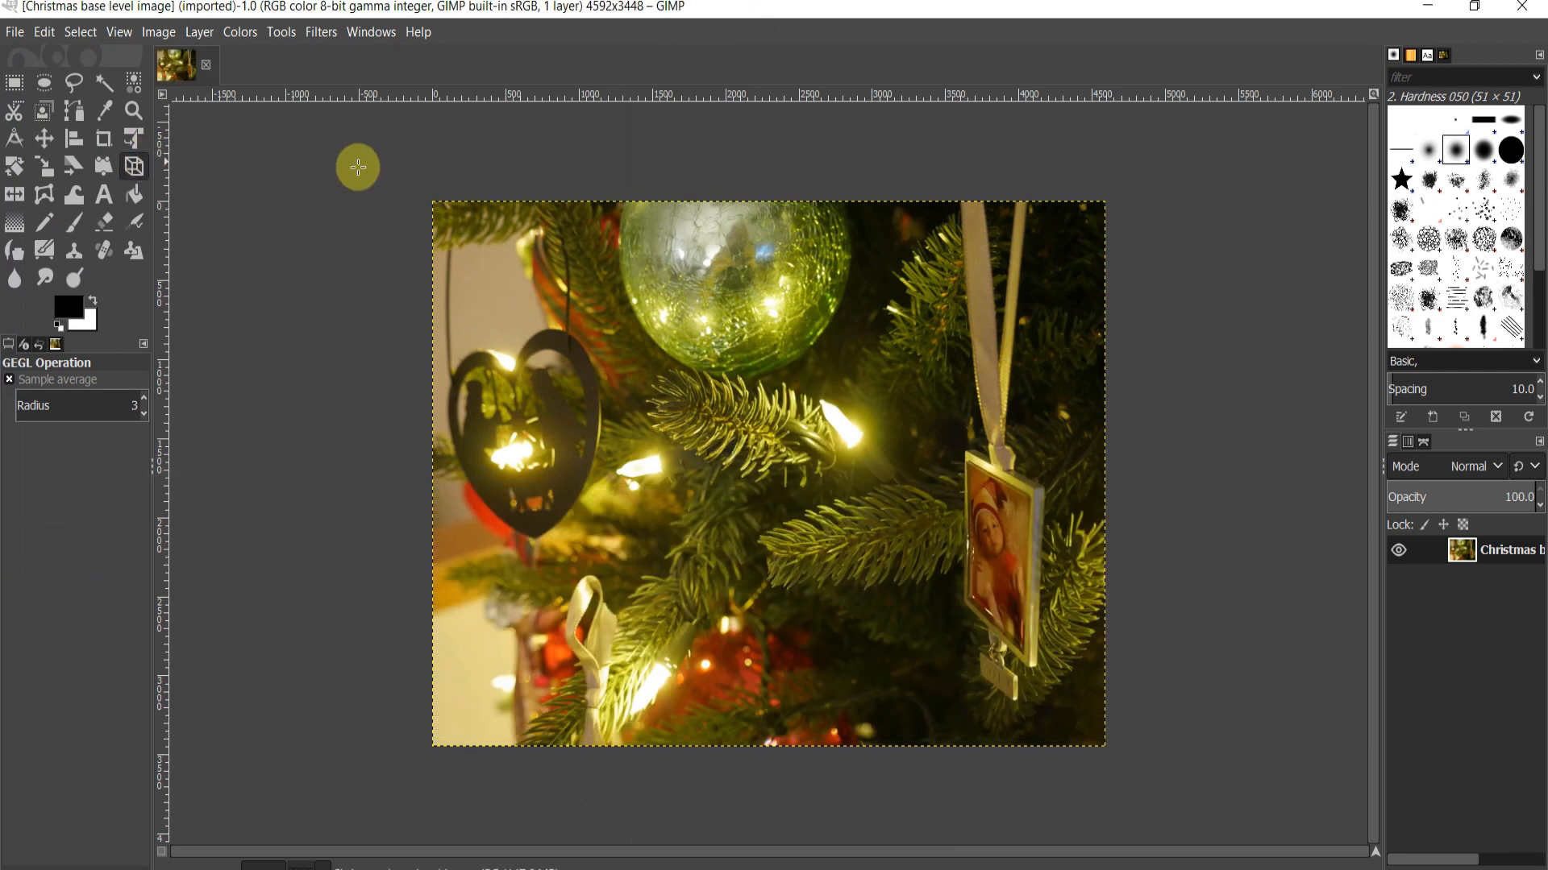
Crop the photo to a 3091 × 3113 px area starting at position 1045, 325
{"action": "left_click", "coordinate": [104, 140]}
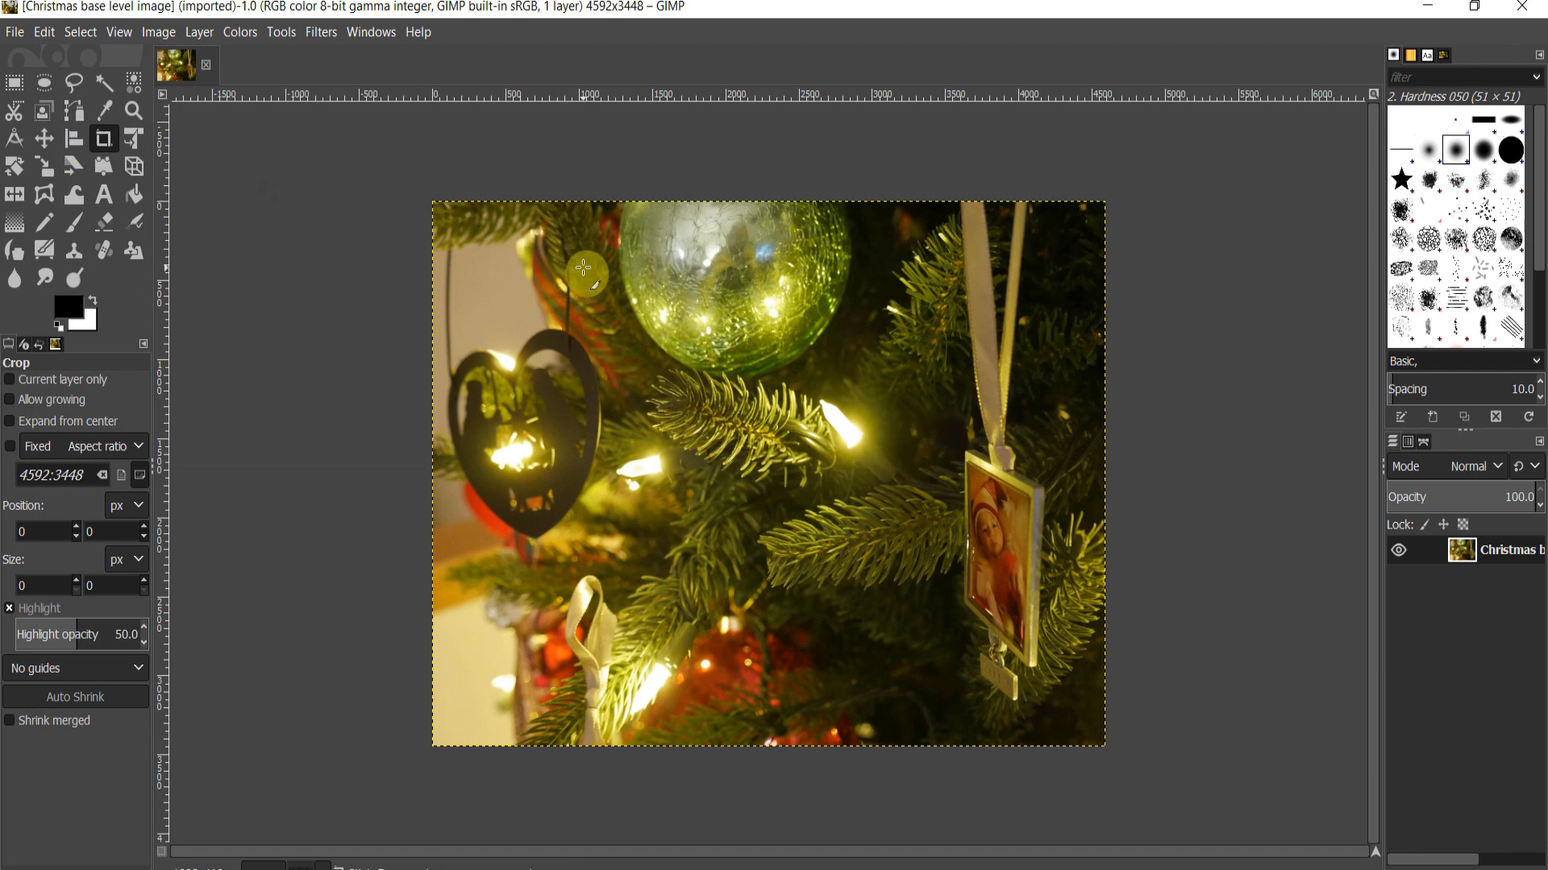
{"action": "left_click_drag", "start_coordinate": [585, 253], "coordinate": [907, 578]}
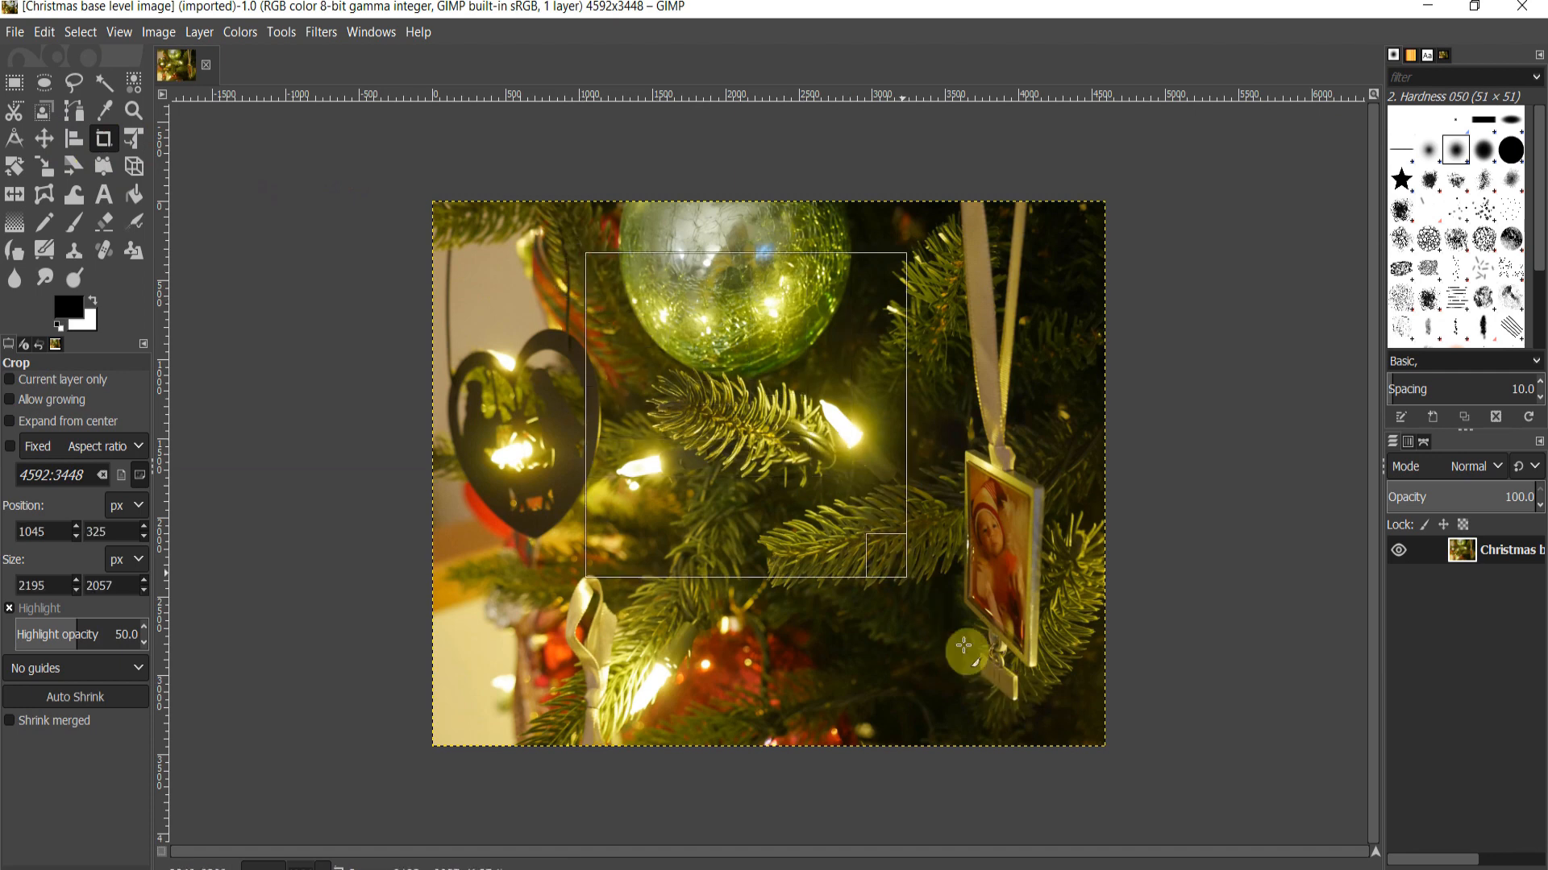
{"action": "left_click_drag", "start_coordinate": [964, 646], "coordinate": [1037, 744]}
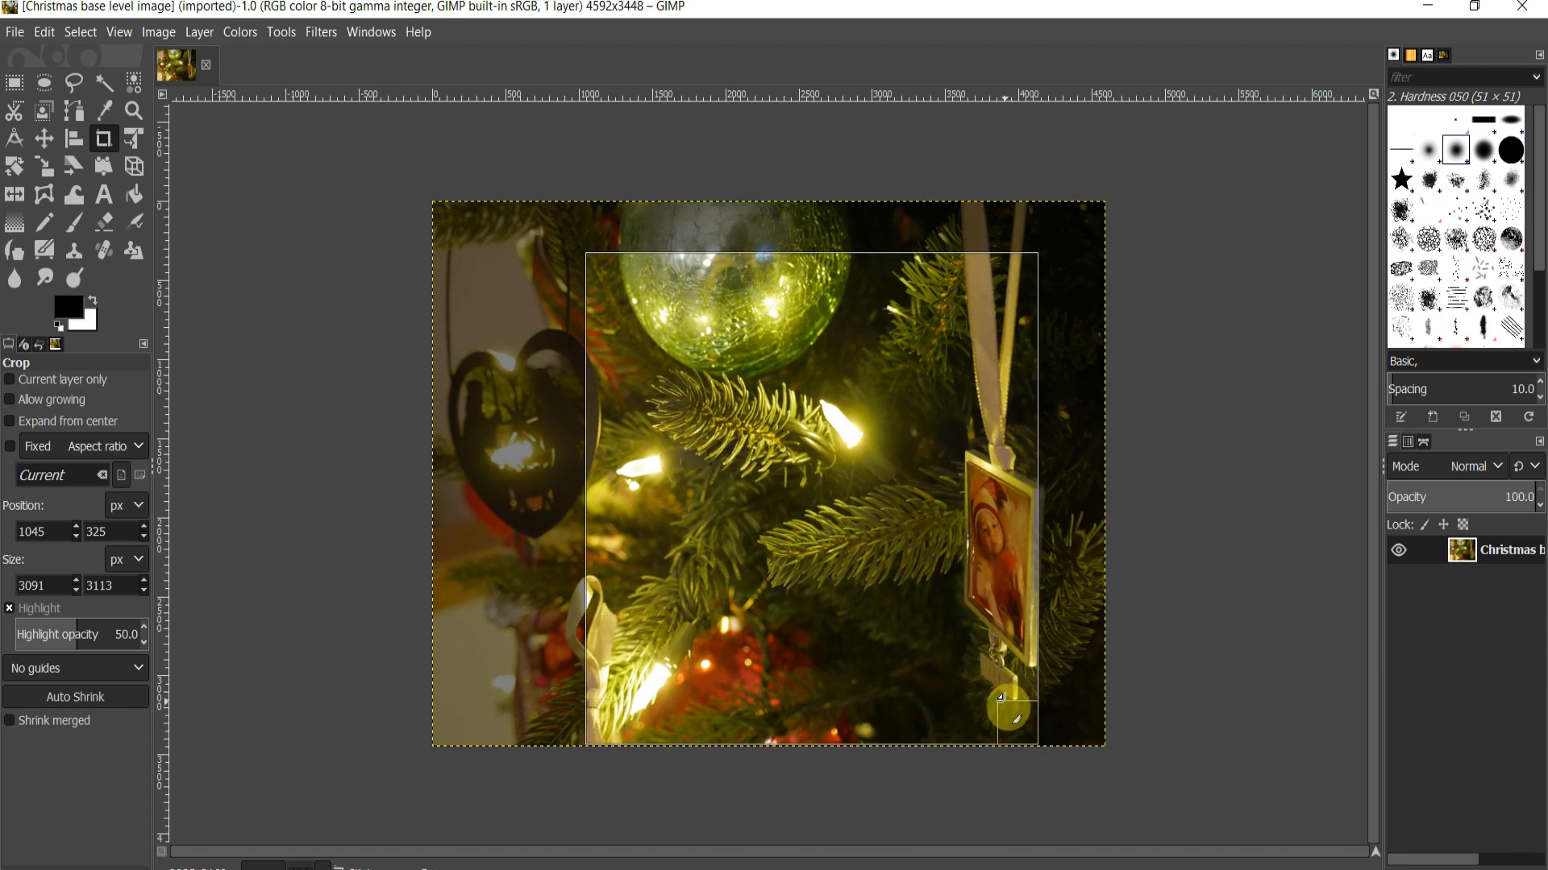
{"action": "left_click", "coordinate": [997, 693]}
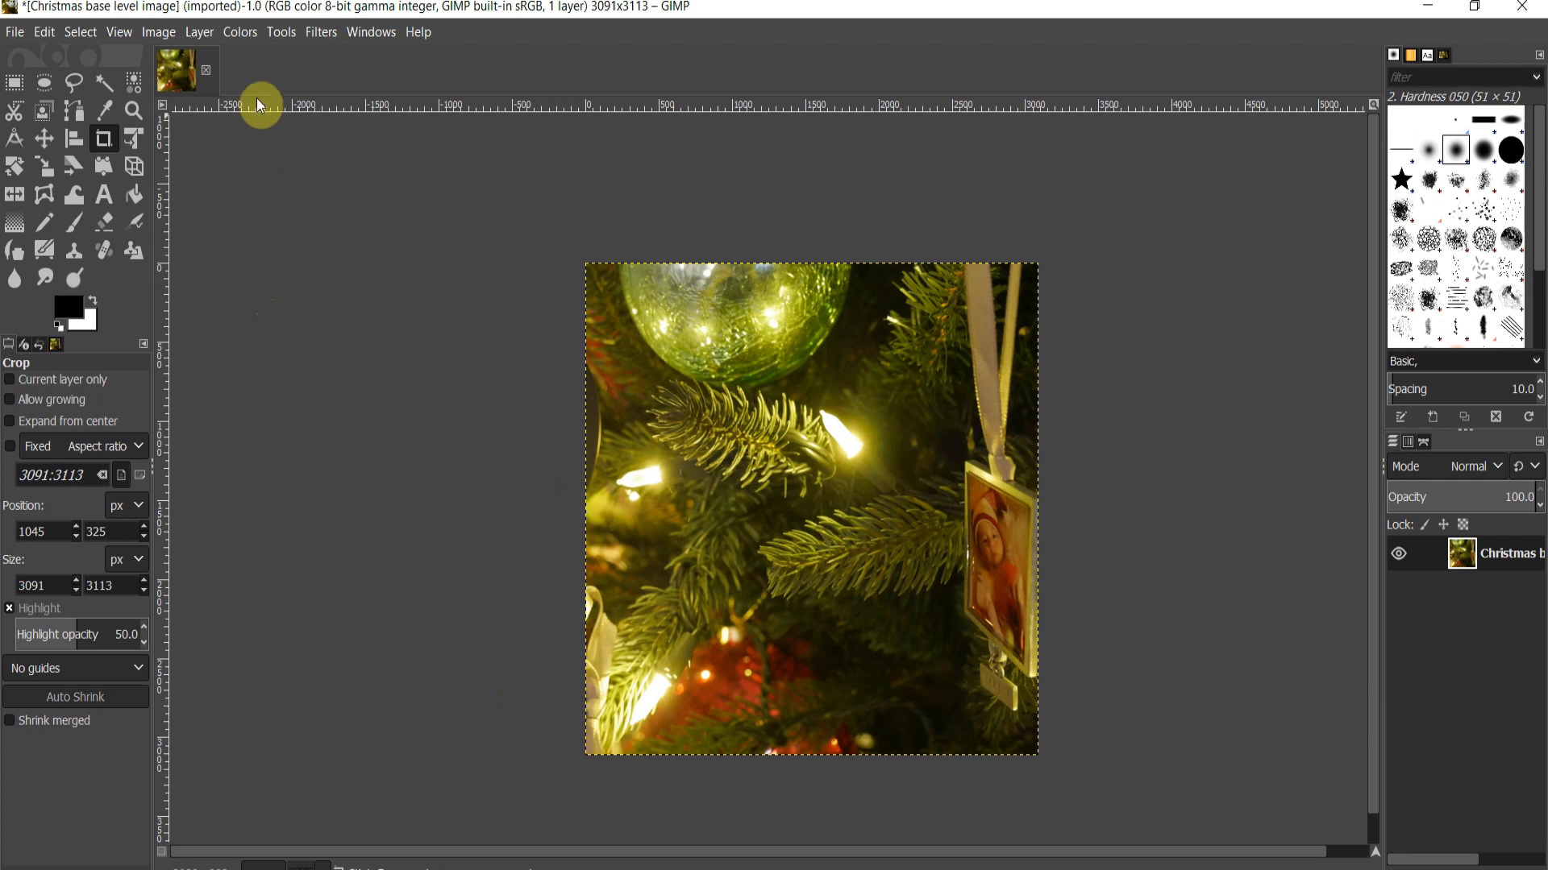
Distort the cropped photo with the Spherize filter, setting the angle of view to 27
{"action": "left_click", "coordinate": [323, 34]}
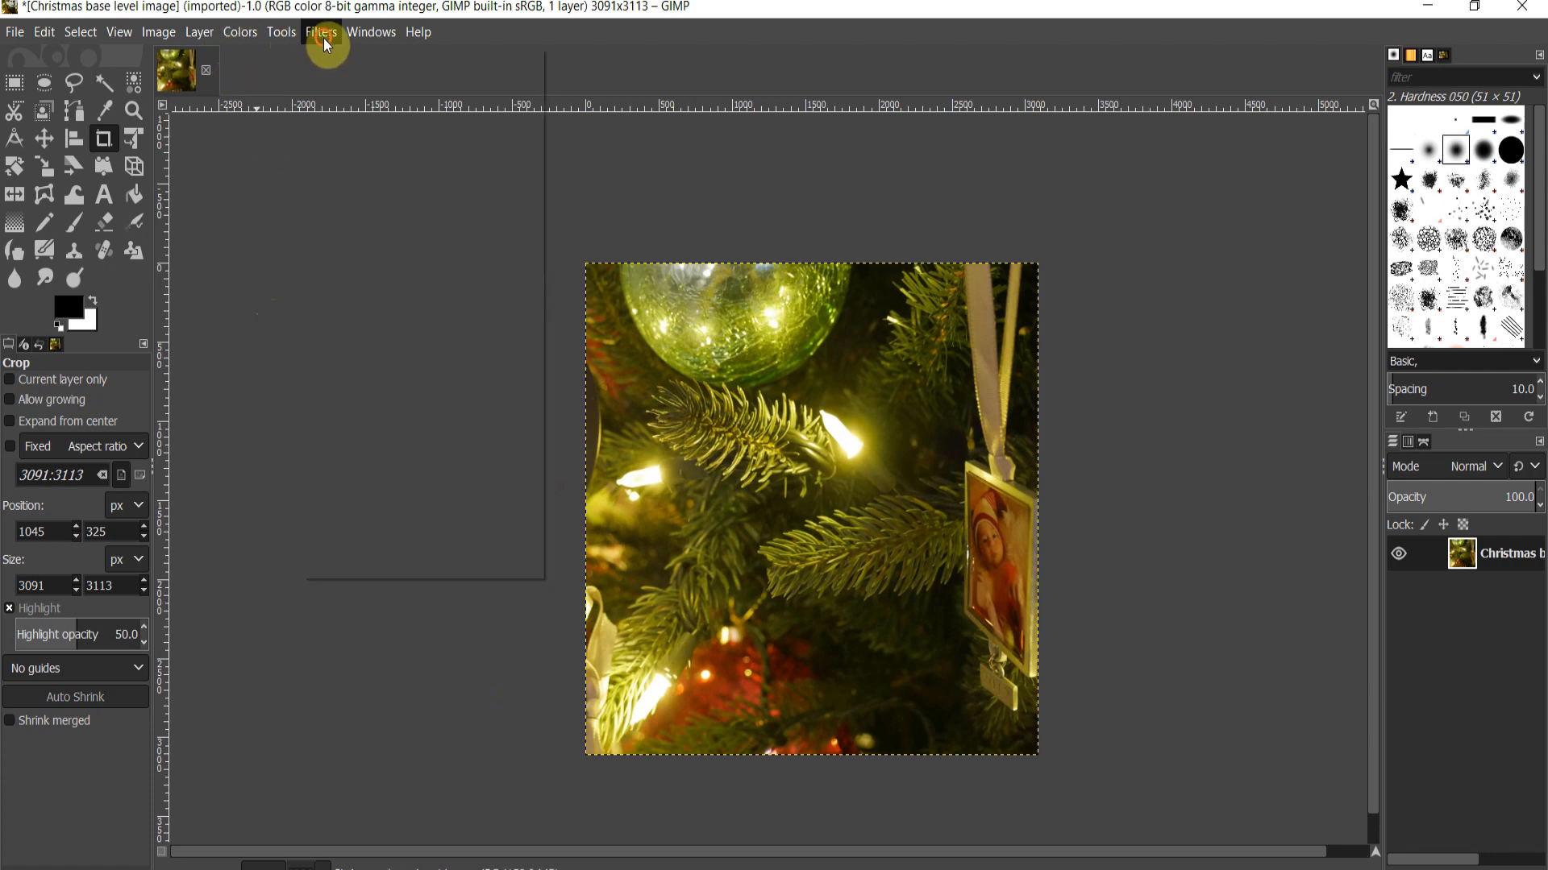
{"action": "mouse_move", "coordinate": [441, 208]}
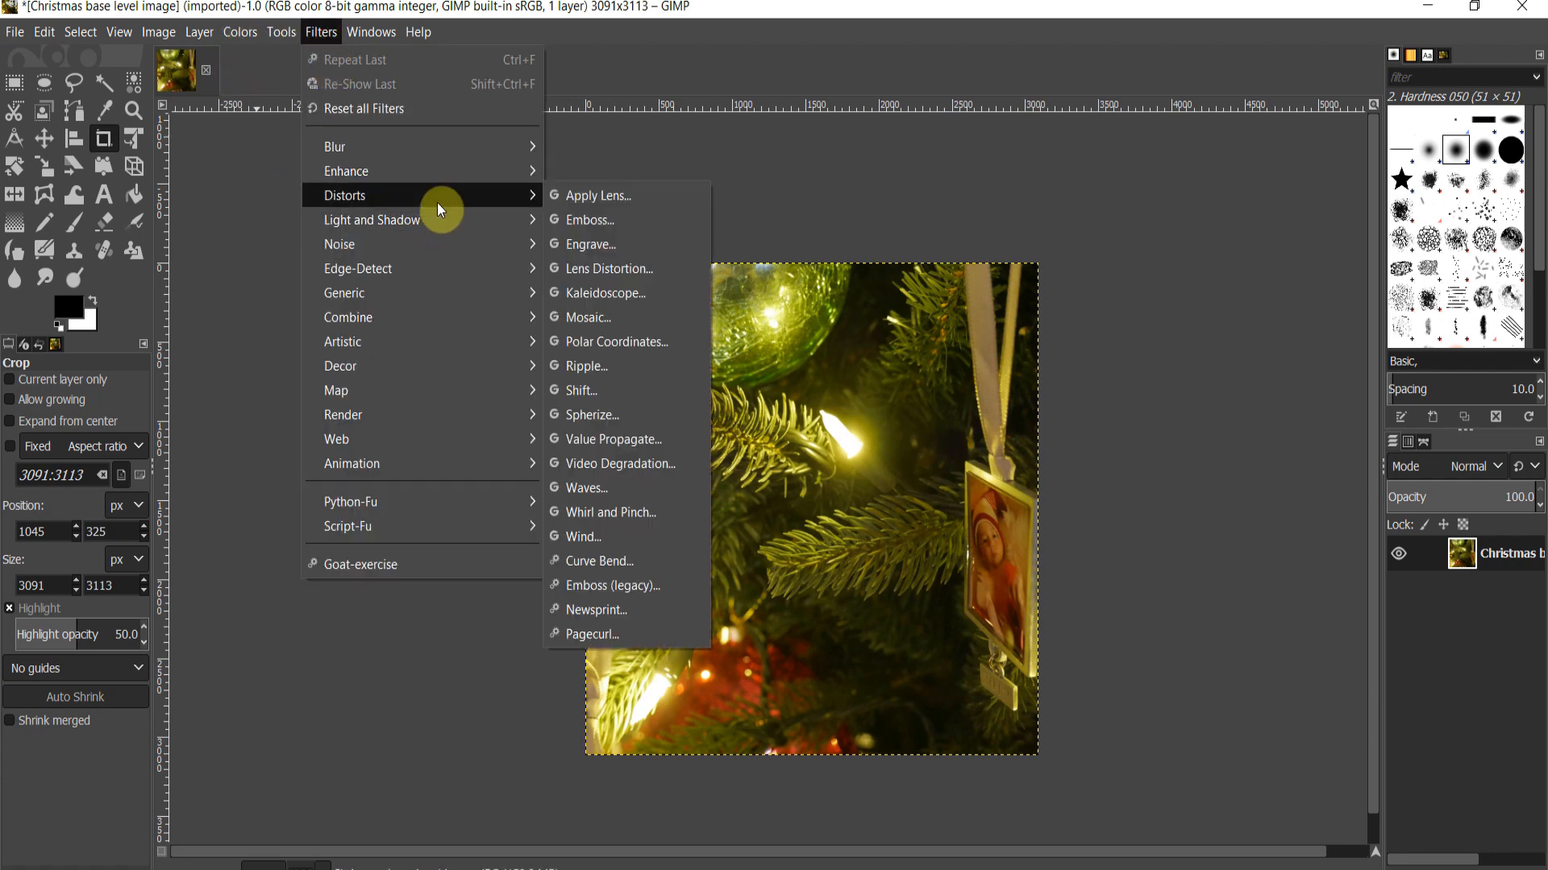
{"action": "left_click", "coordinate": [622, 425]}
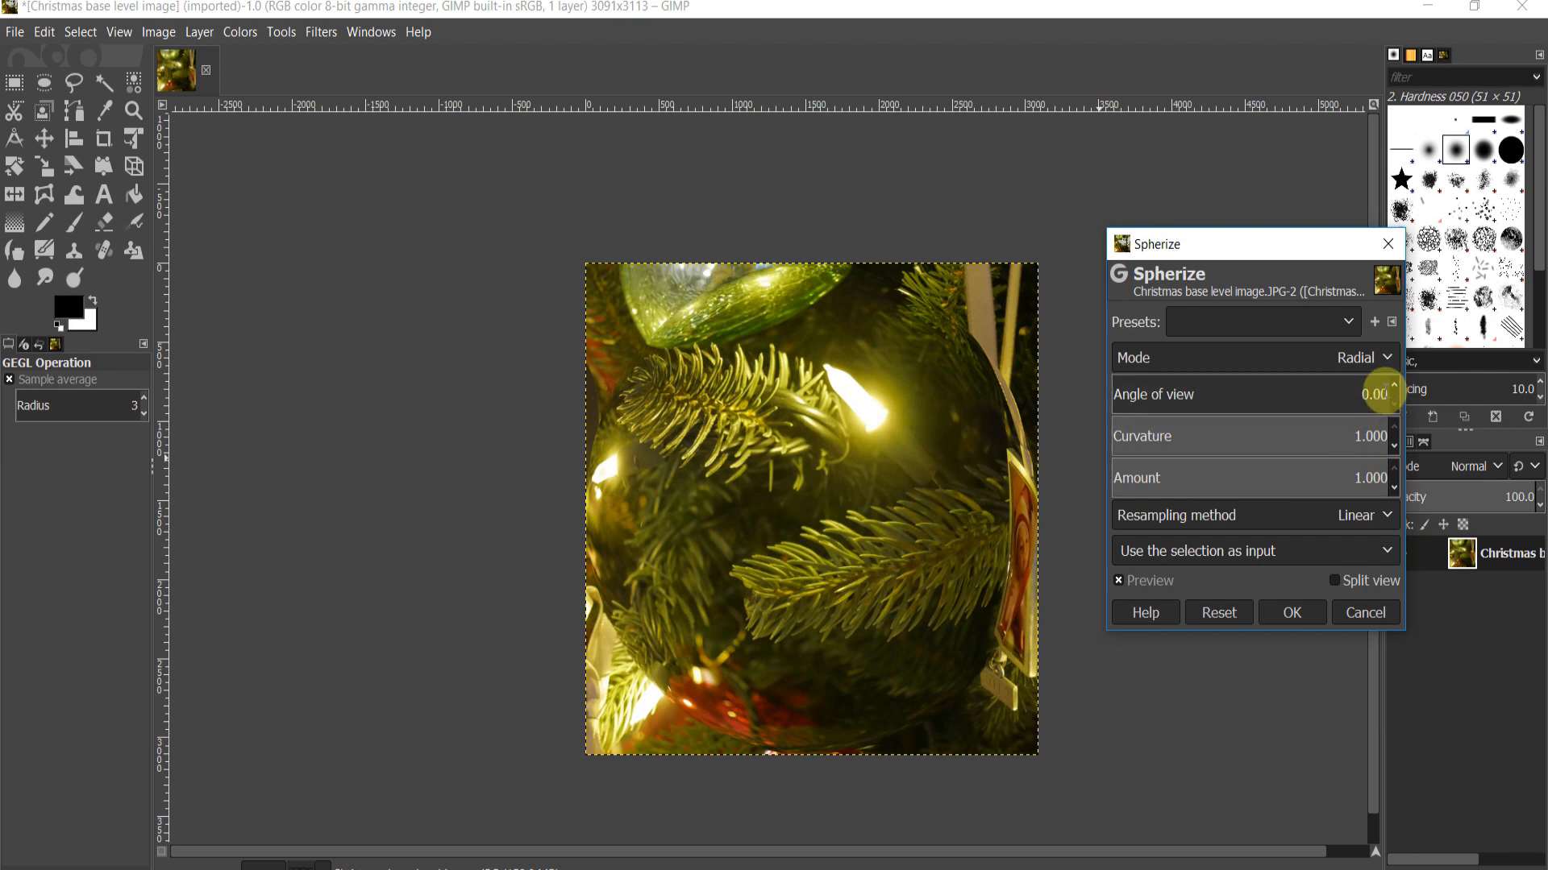
{"action": "scroll", "coordinate": [1396, 391], "scroll_direction": "up", "scroll_amount": 13}
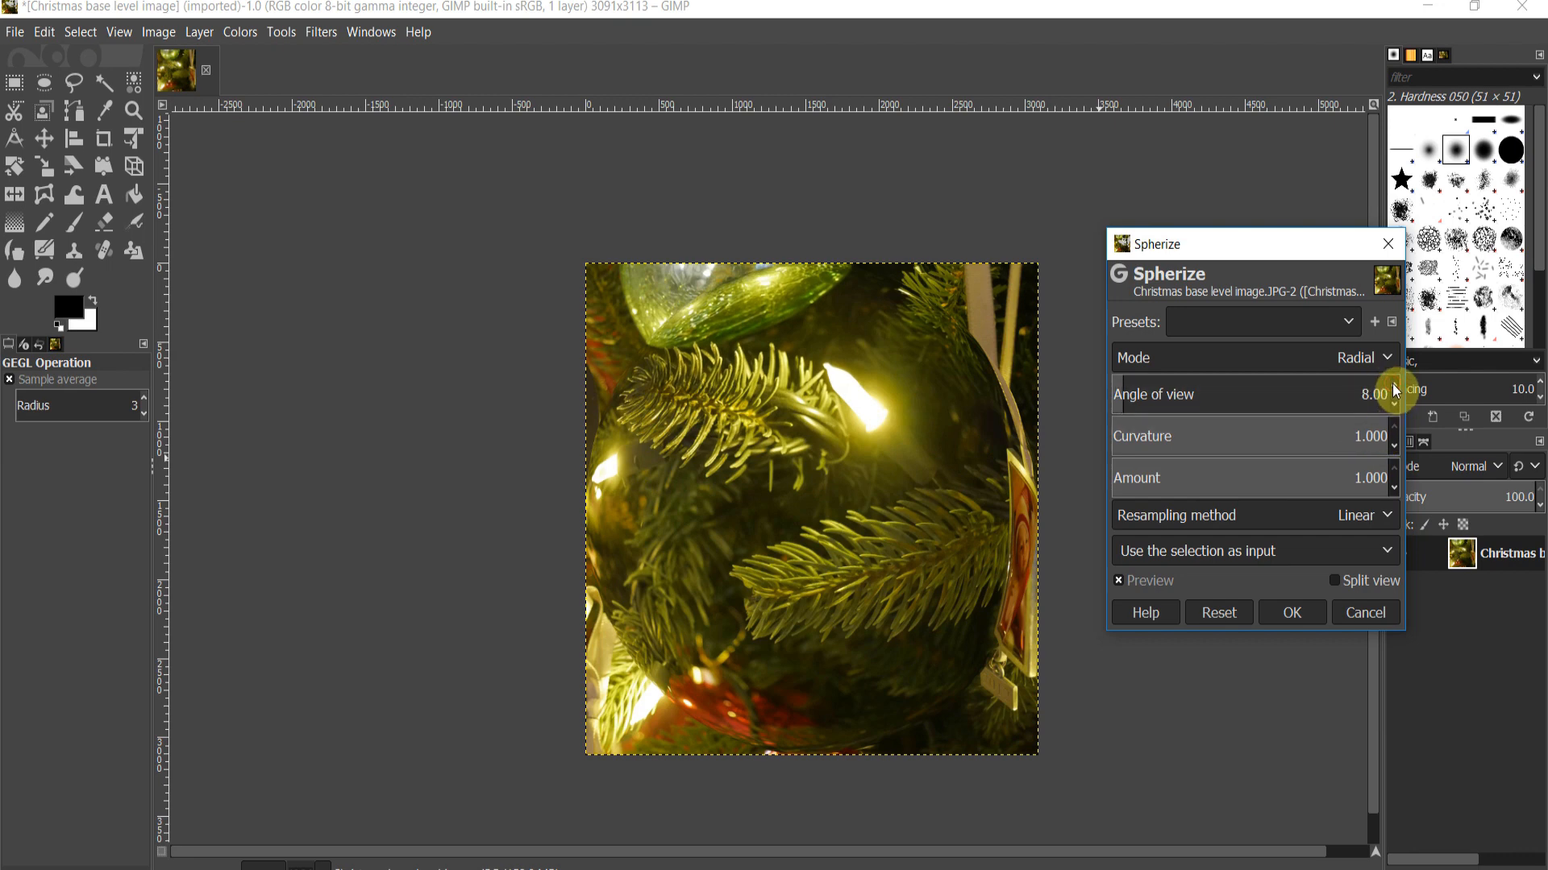
{"action": "scroll", "coordinate": [1396, 391], "scroll_direction": "up", "scroll_amount": 1}
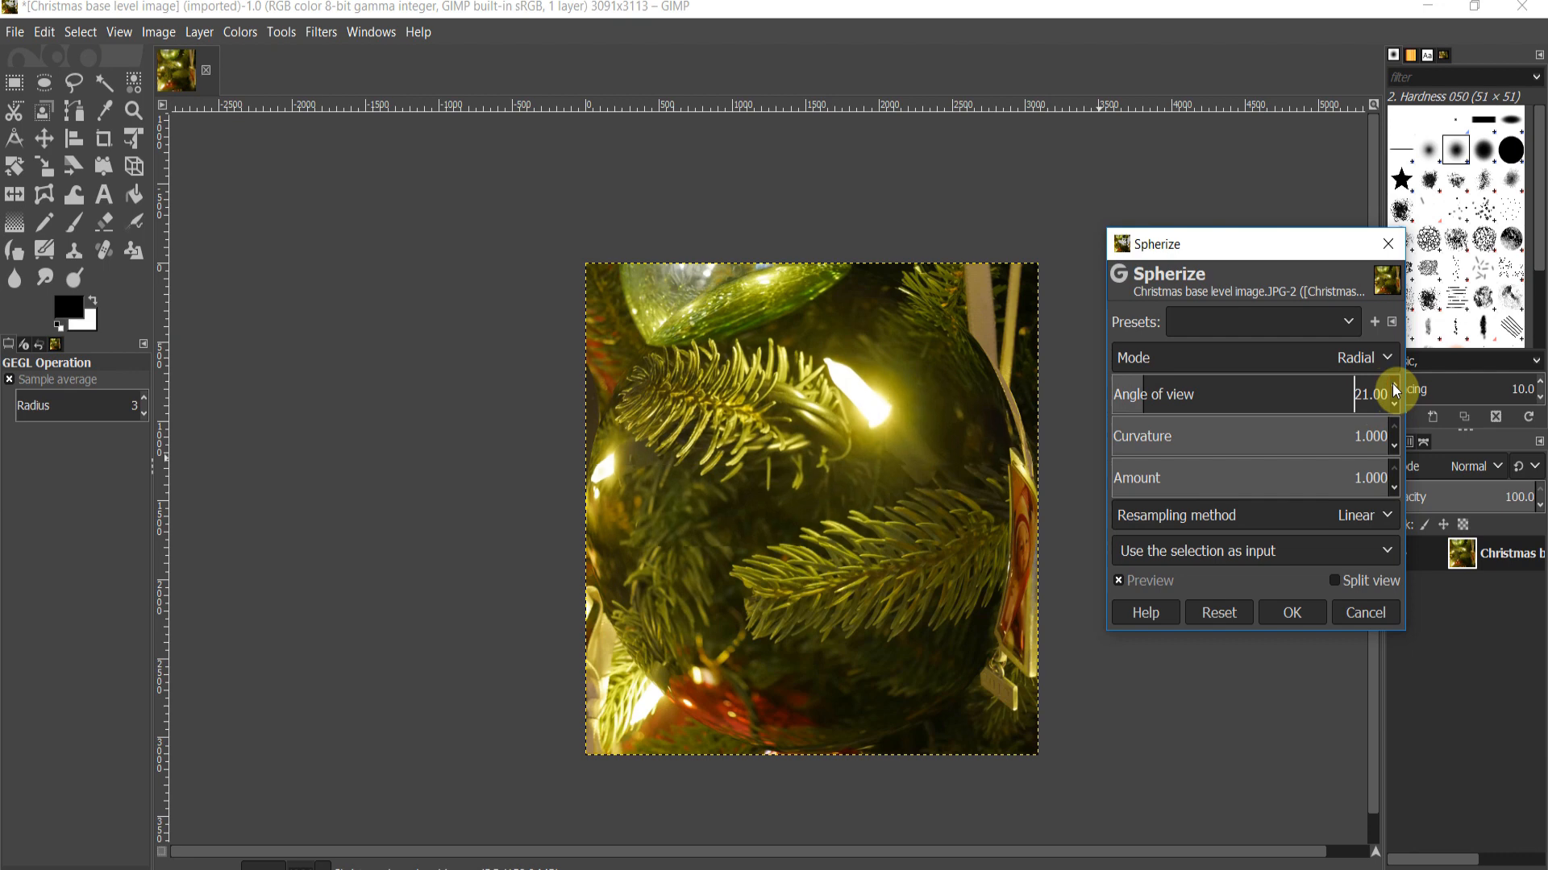
{"action": "scroll", "coordinate": [1396, 391], "scroll_direction": "up", "scroll_amount": 4}
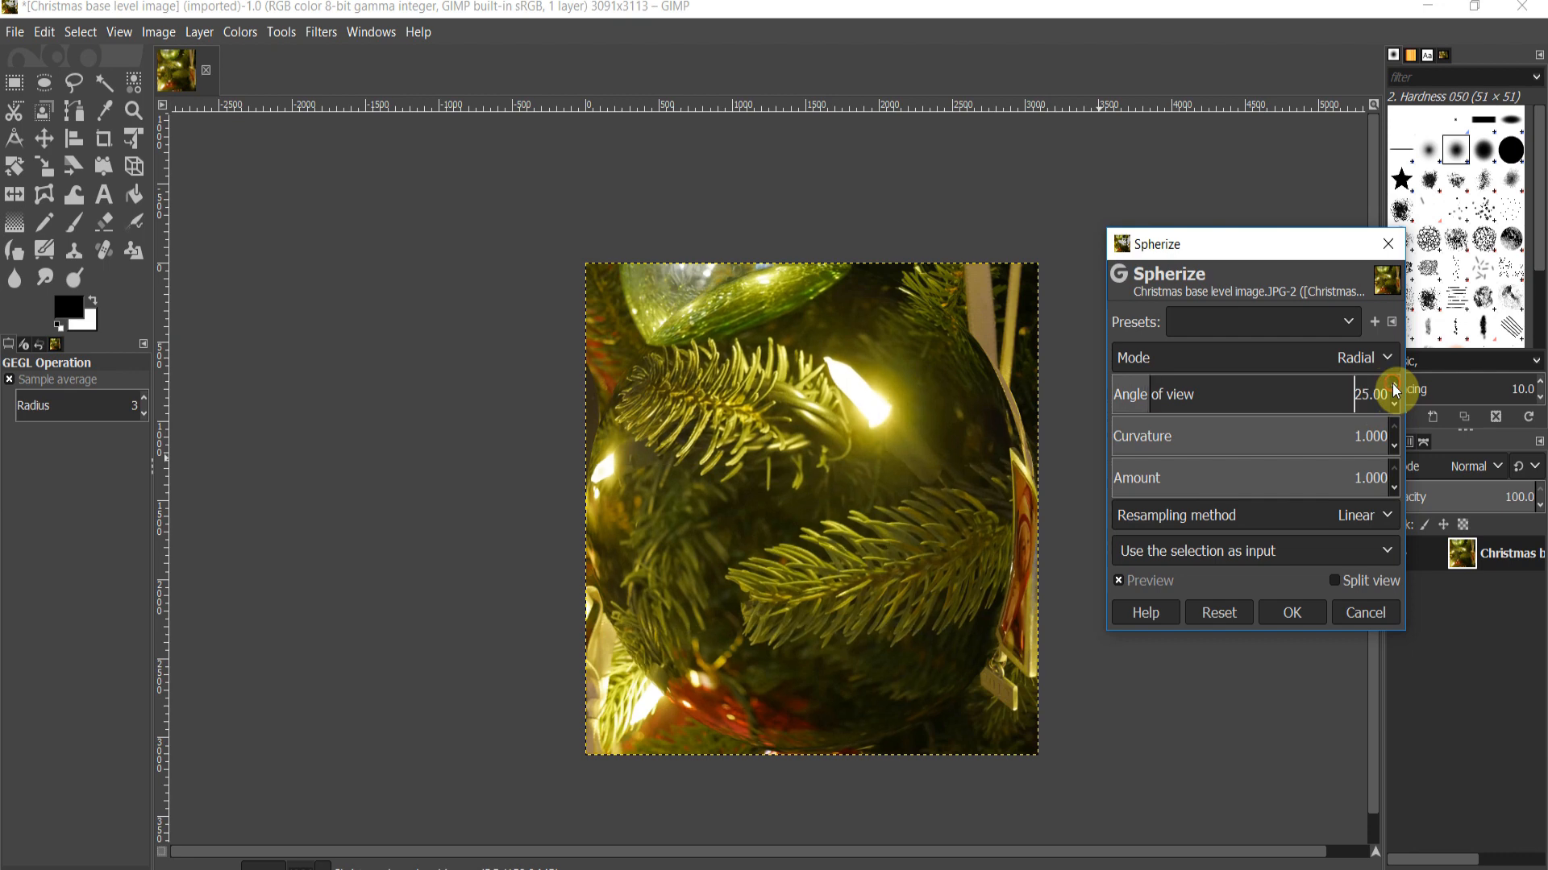
{"action": "left_click", "coordinate": [1393, 386]}
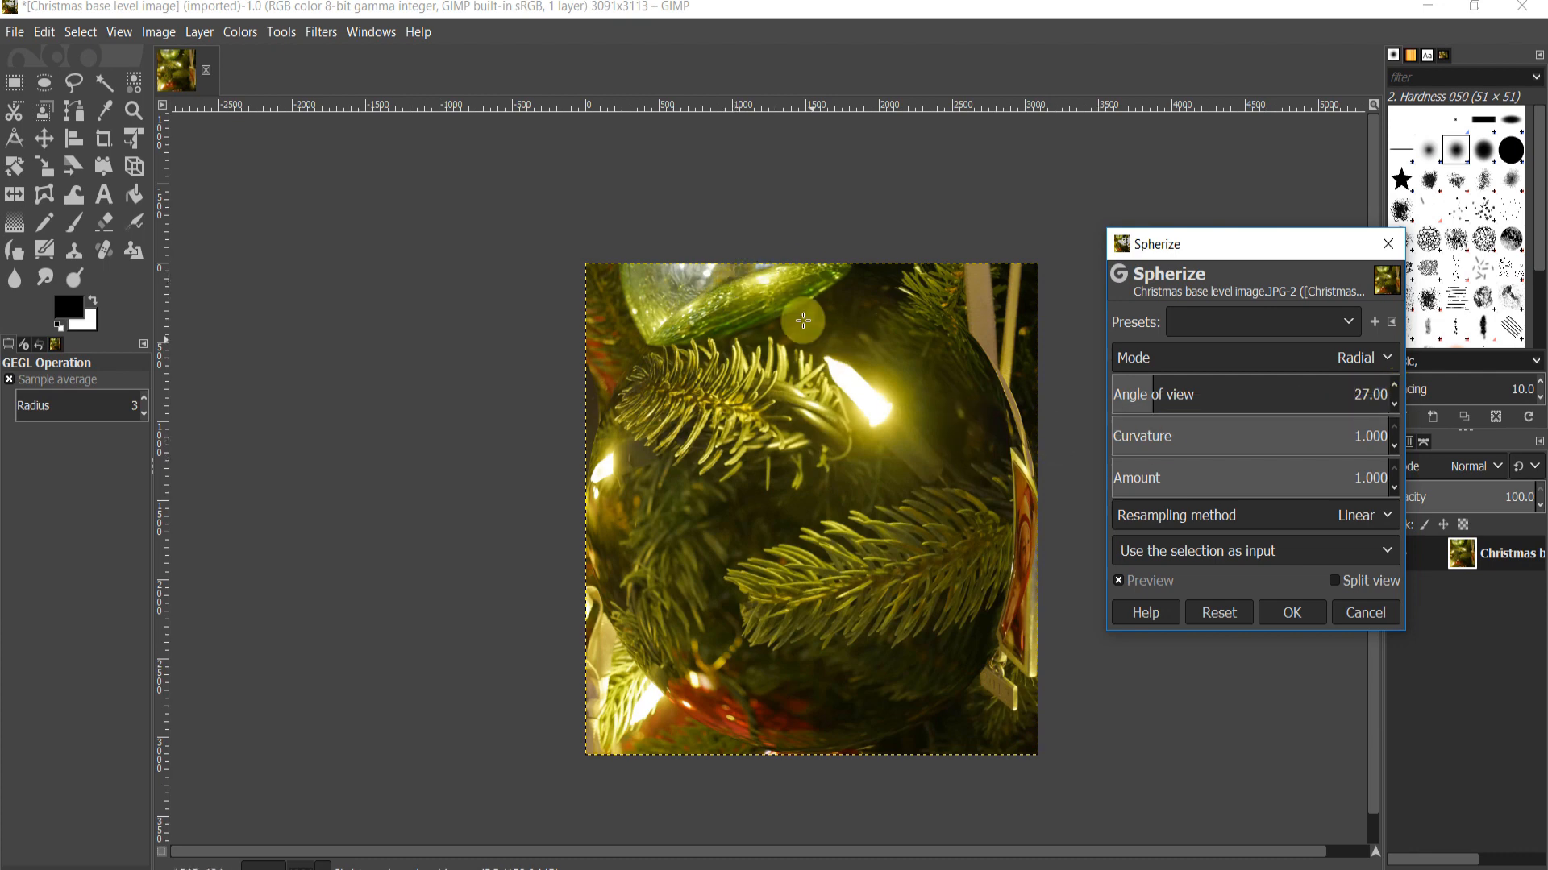
Export the spherized photo as a JPEG named sphere.JPG in the project's Downloads folder
{"action": "left_click", "coordinate": [23, 38]}
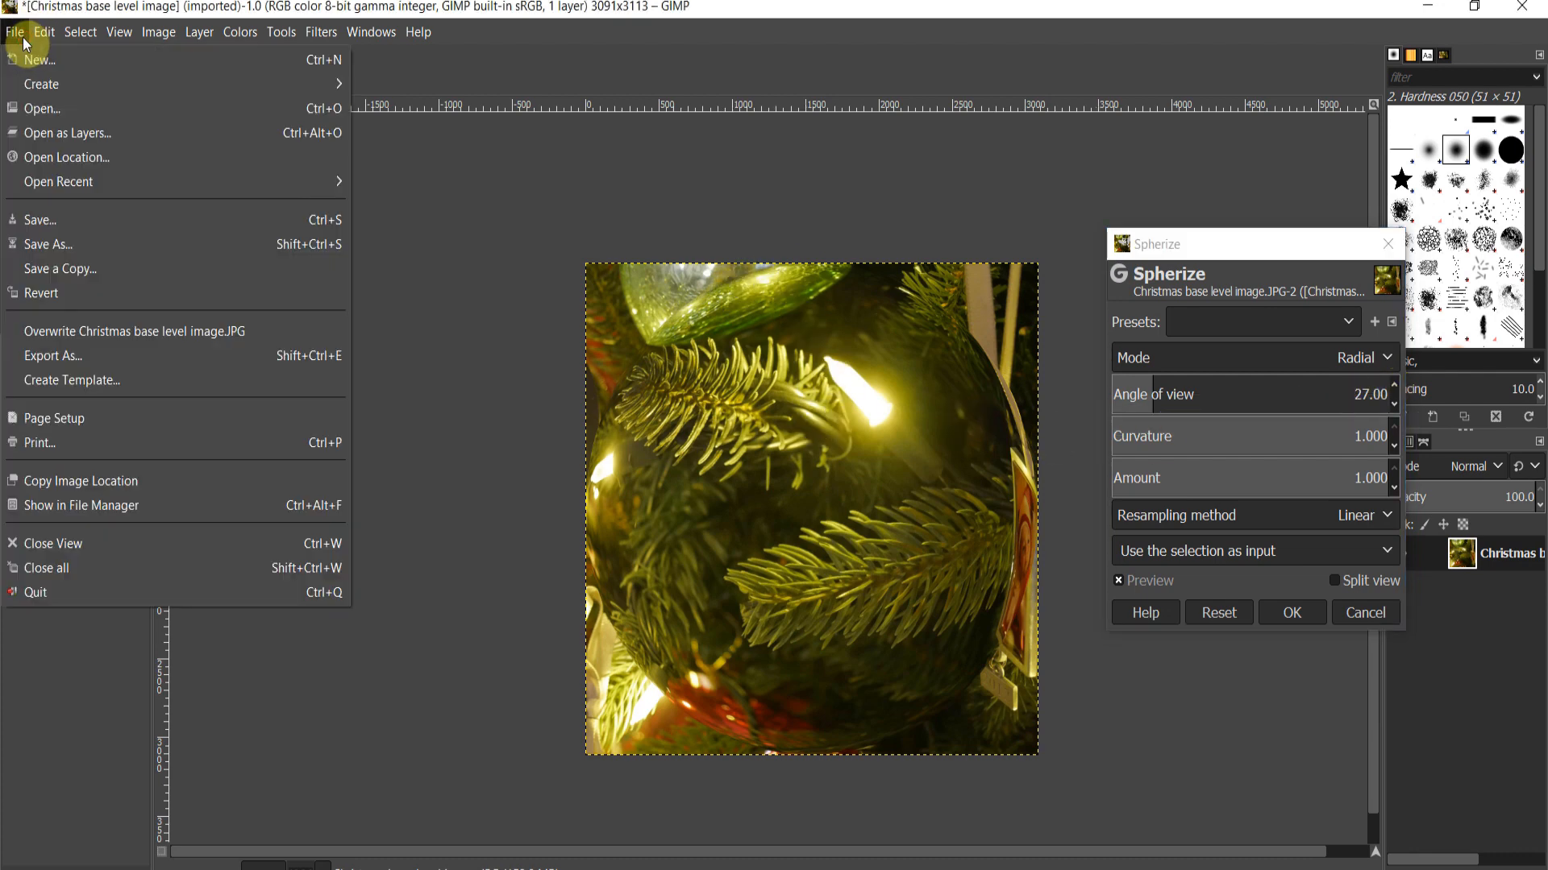
{"action": "left_click", "coordinate": [66, 355]}
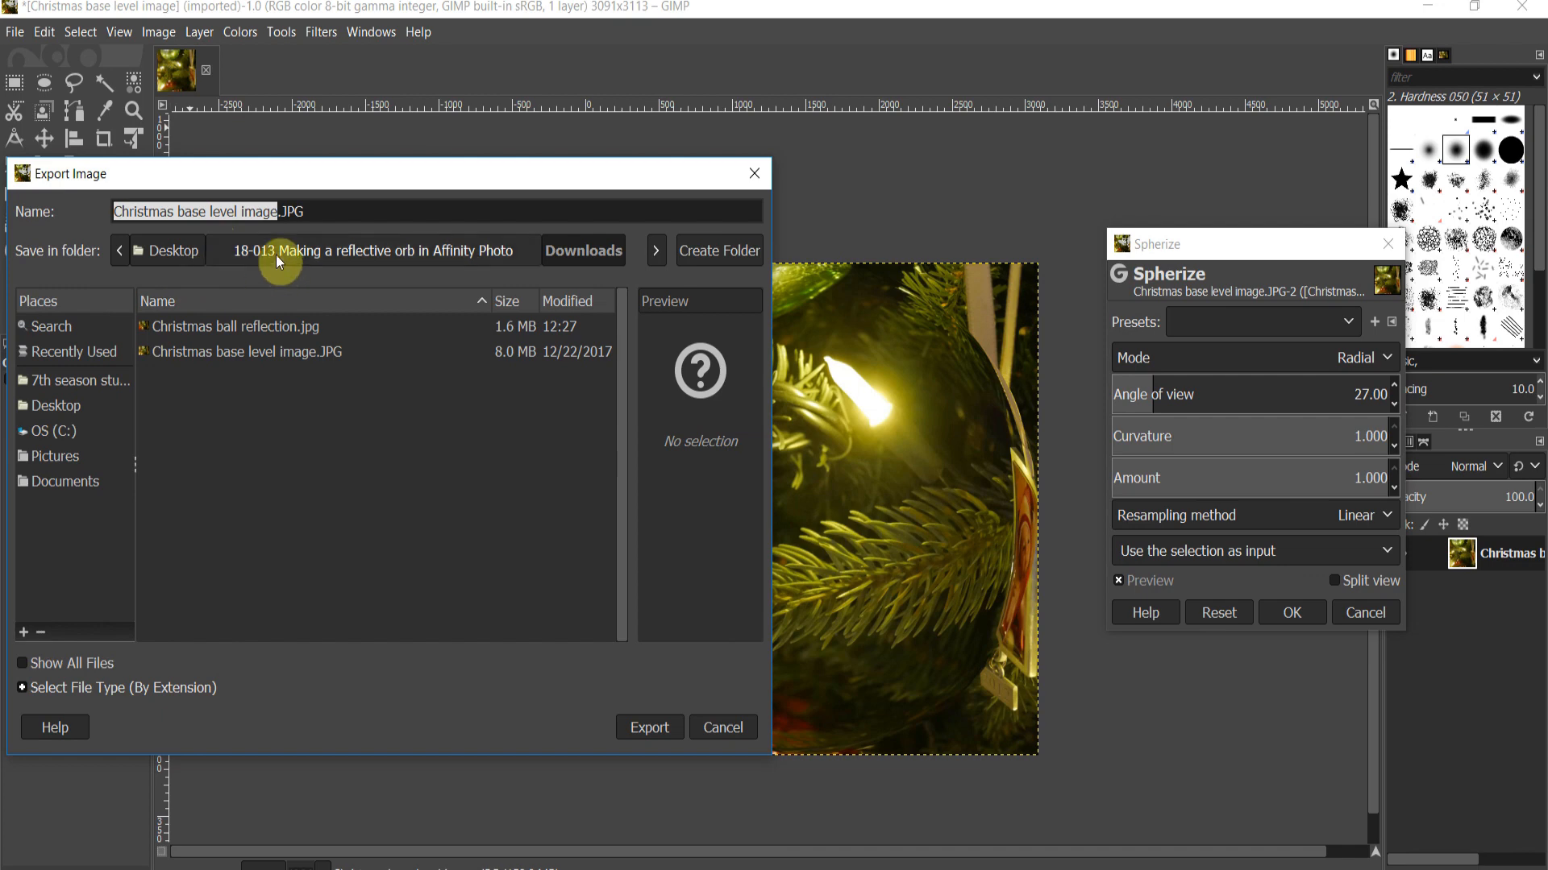
{"action": "left_click_drag", "start_coordinate": [278, 211], "coordinate": [106, 211]}
{"action": "type", "text": "sp"}
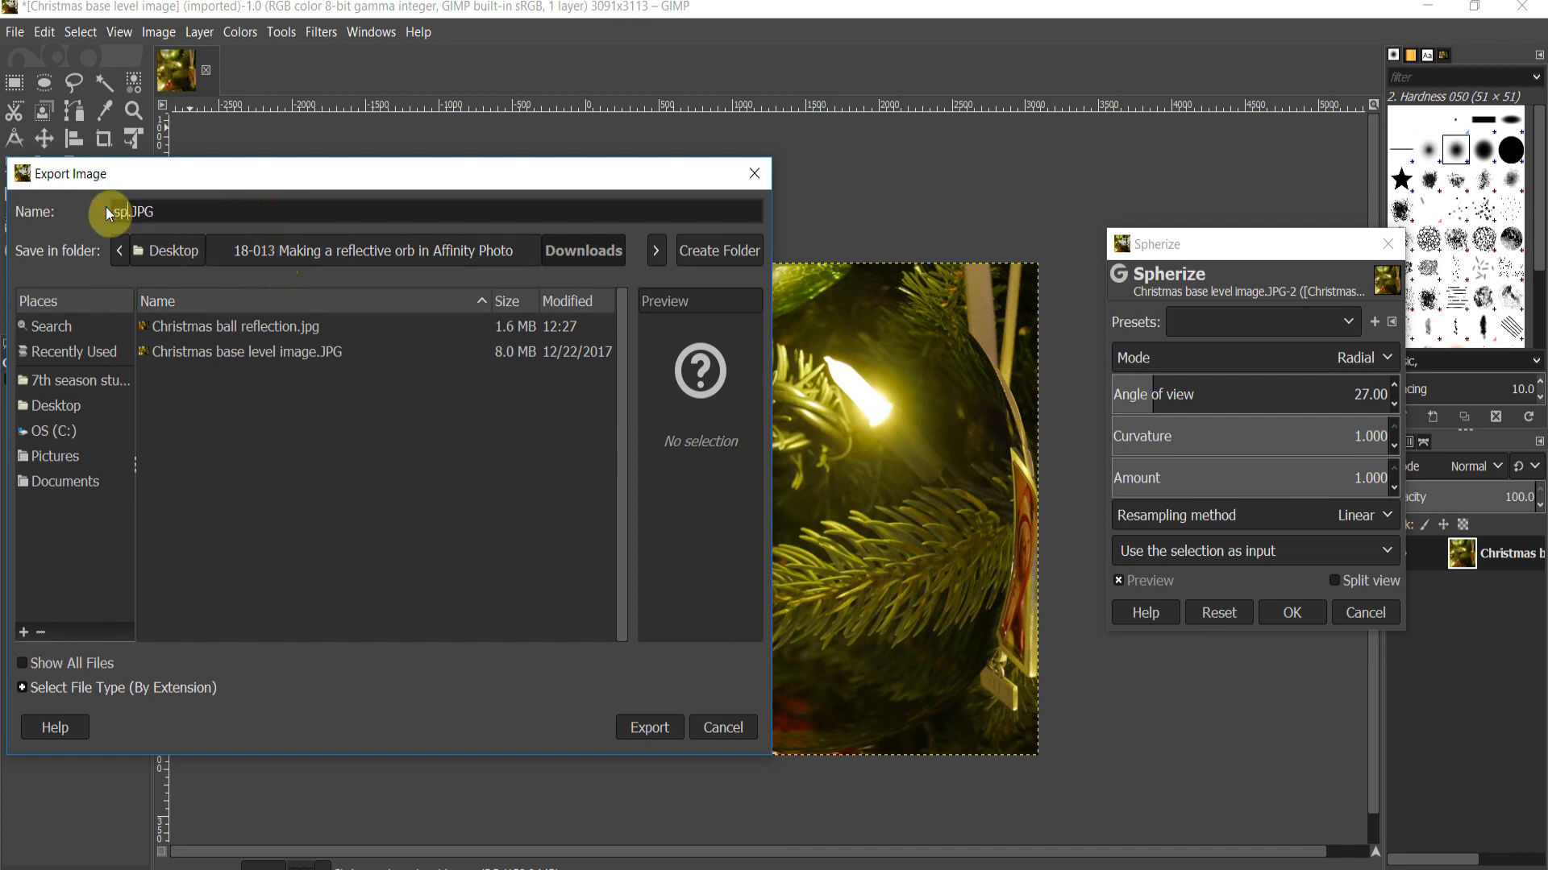
{"action": "type", "text": "here"}
{"action": "left_click", "coordinate": [660, 727]}
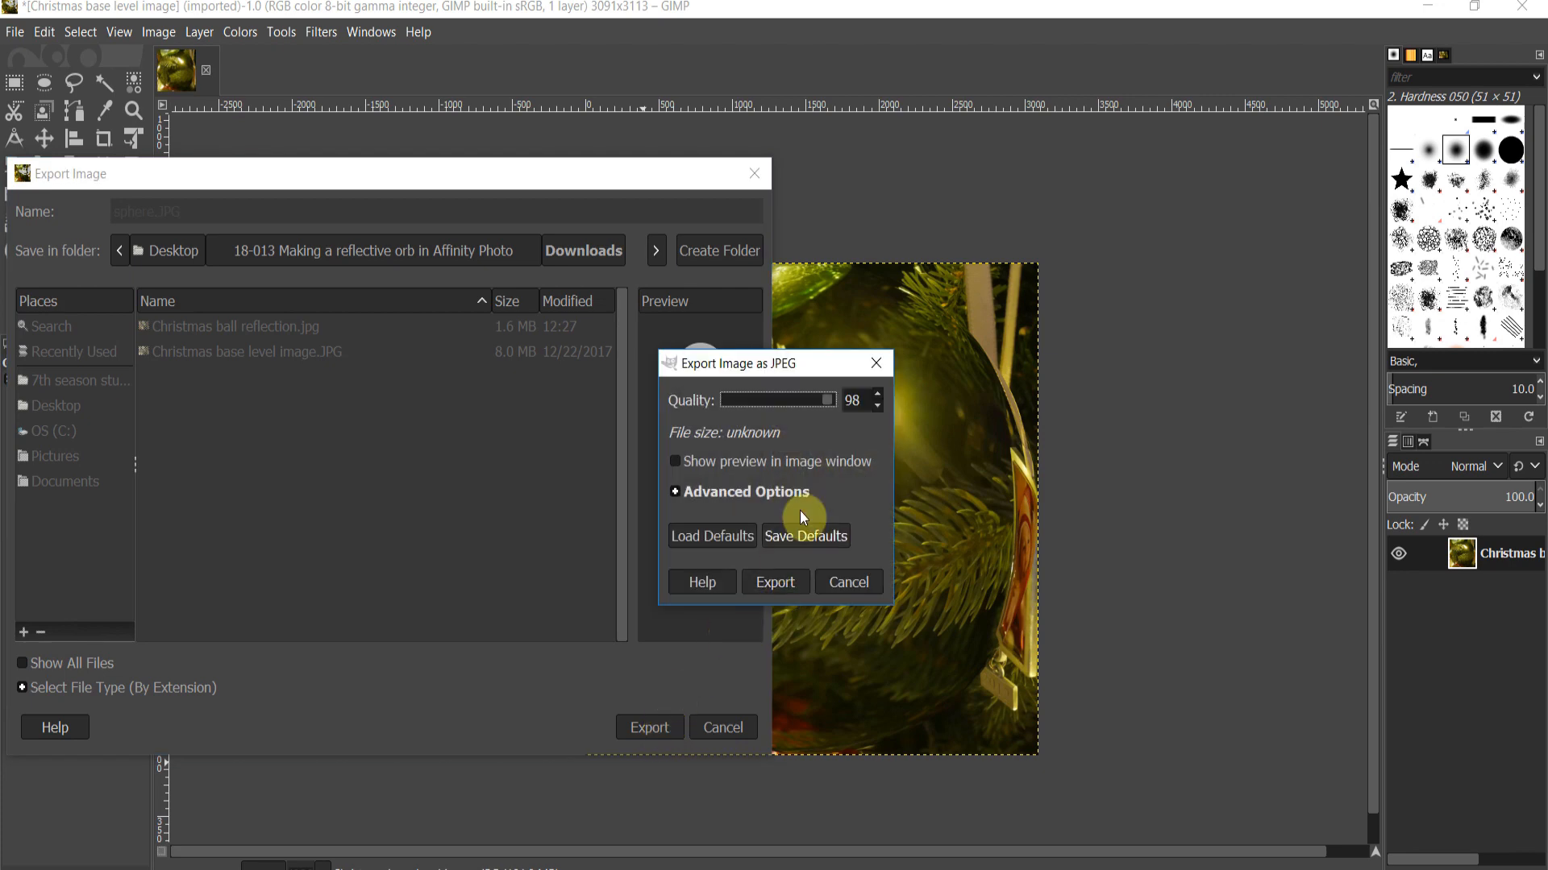
{"action": "left_click", "coordinate": [776, 582]}
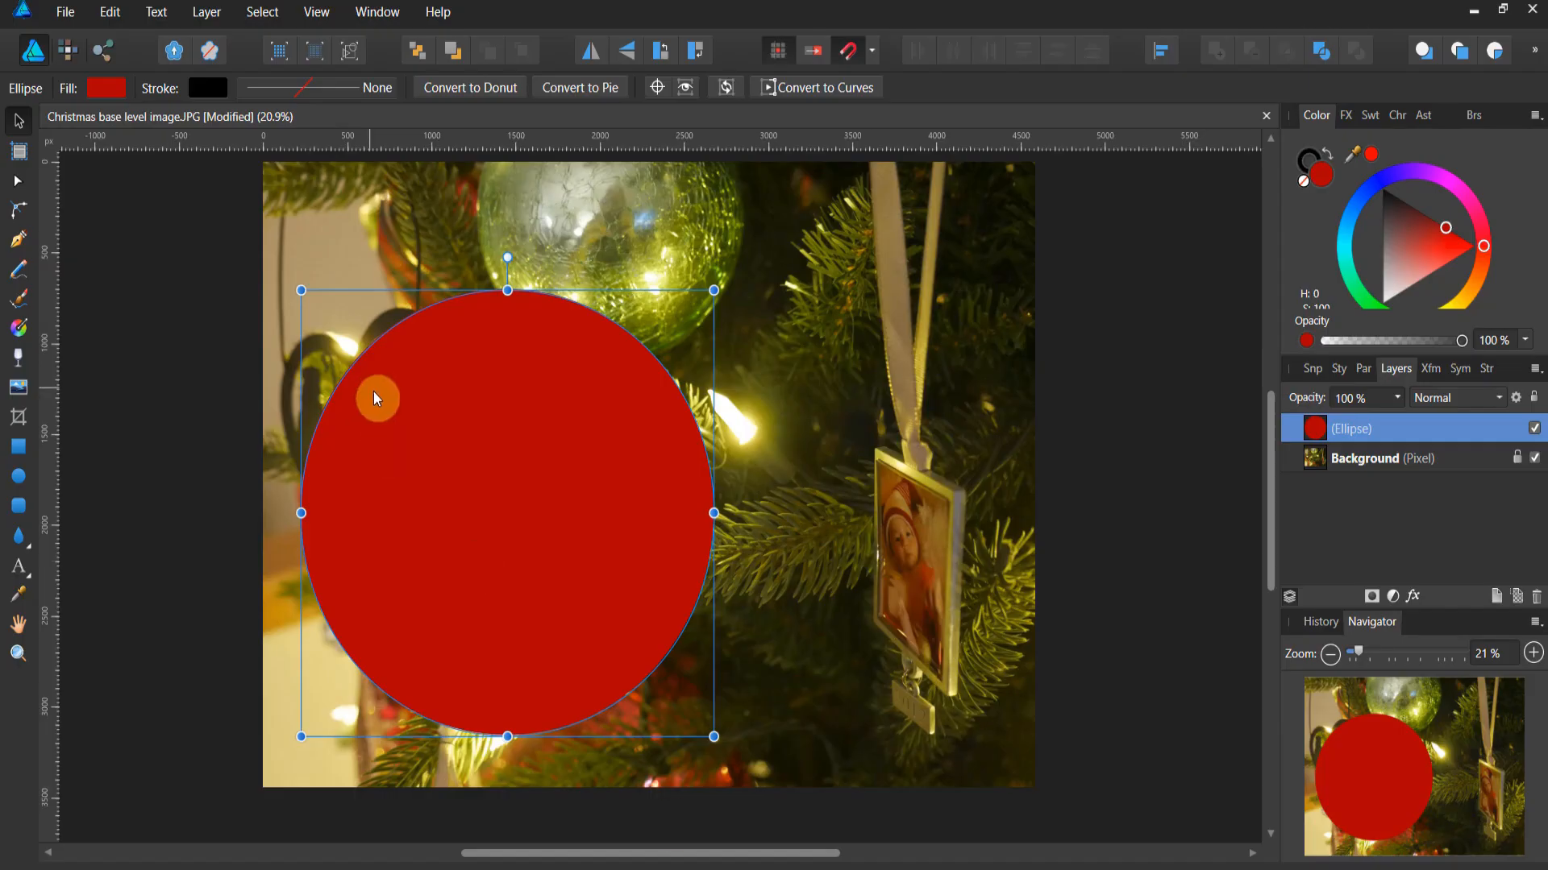
Switch to Affinity Designer and place the sphere image from the project's Downloads folder over the red circle
{"action": "left_click", "coordinate": [66, 12]}
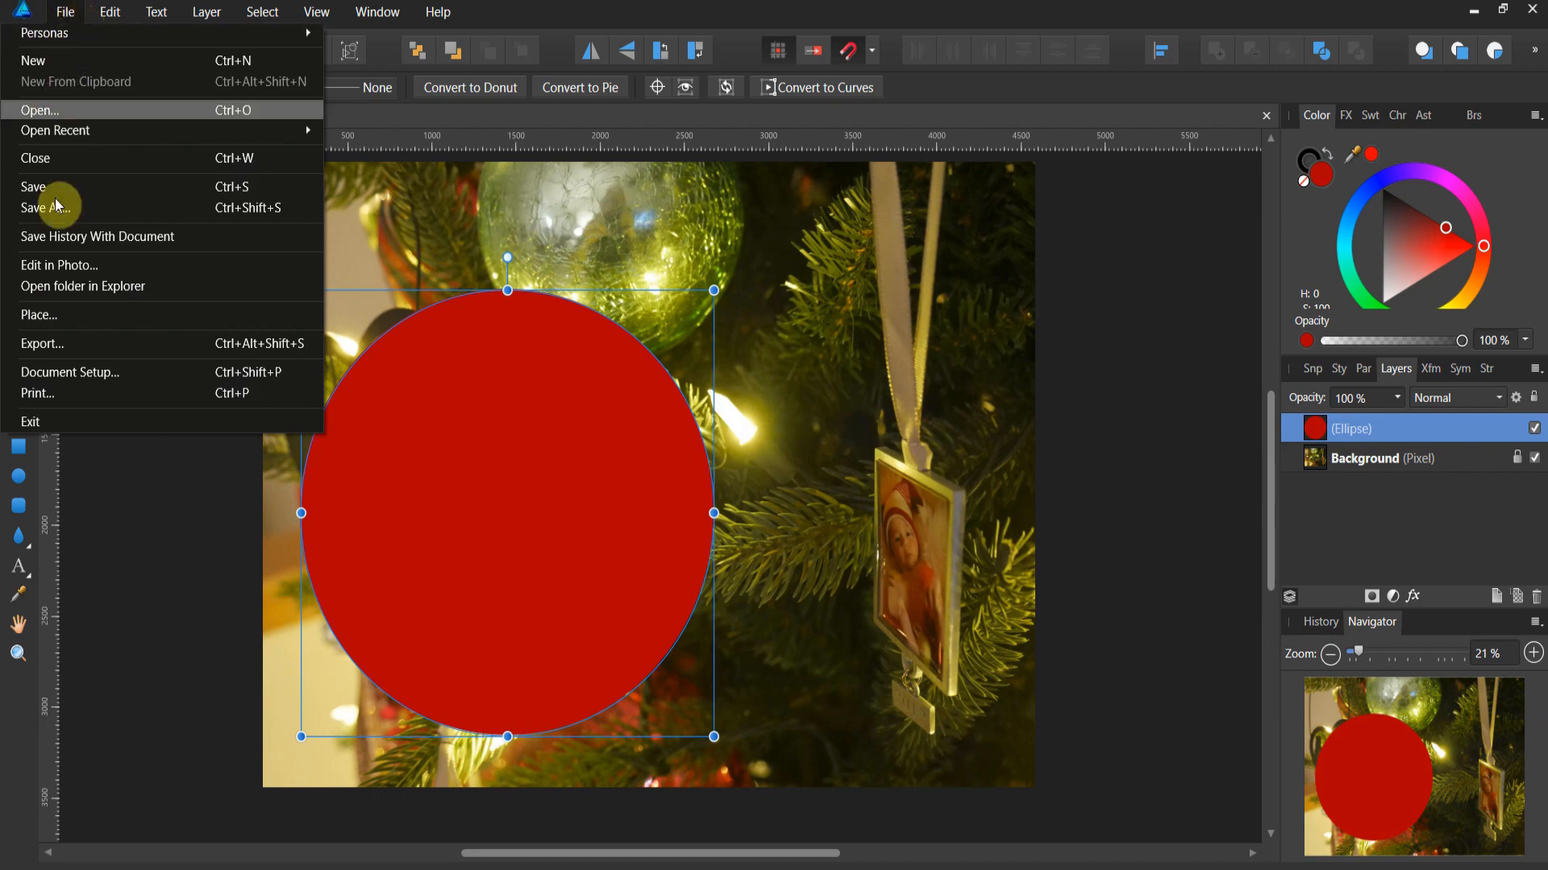
{"action": "left_click", "coordinate": [74, 316]}
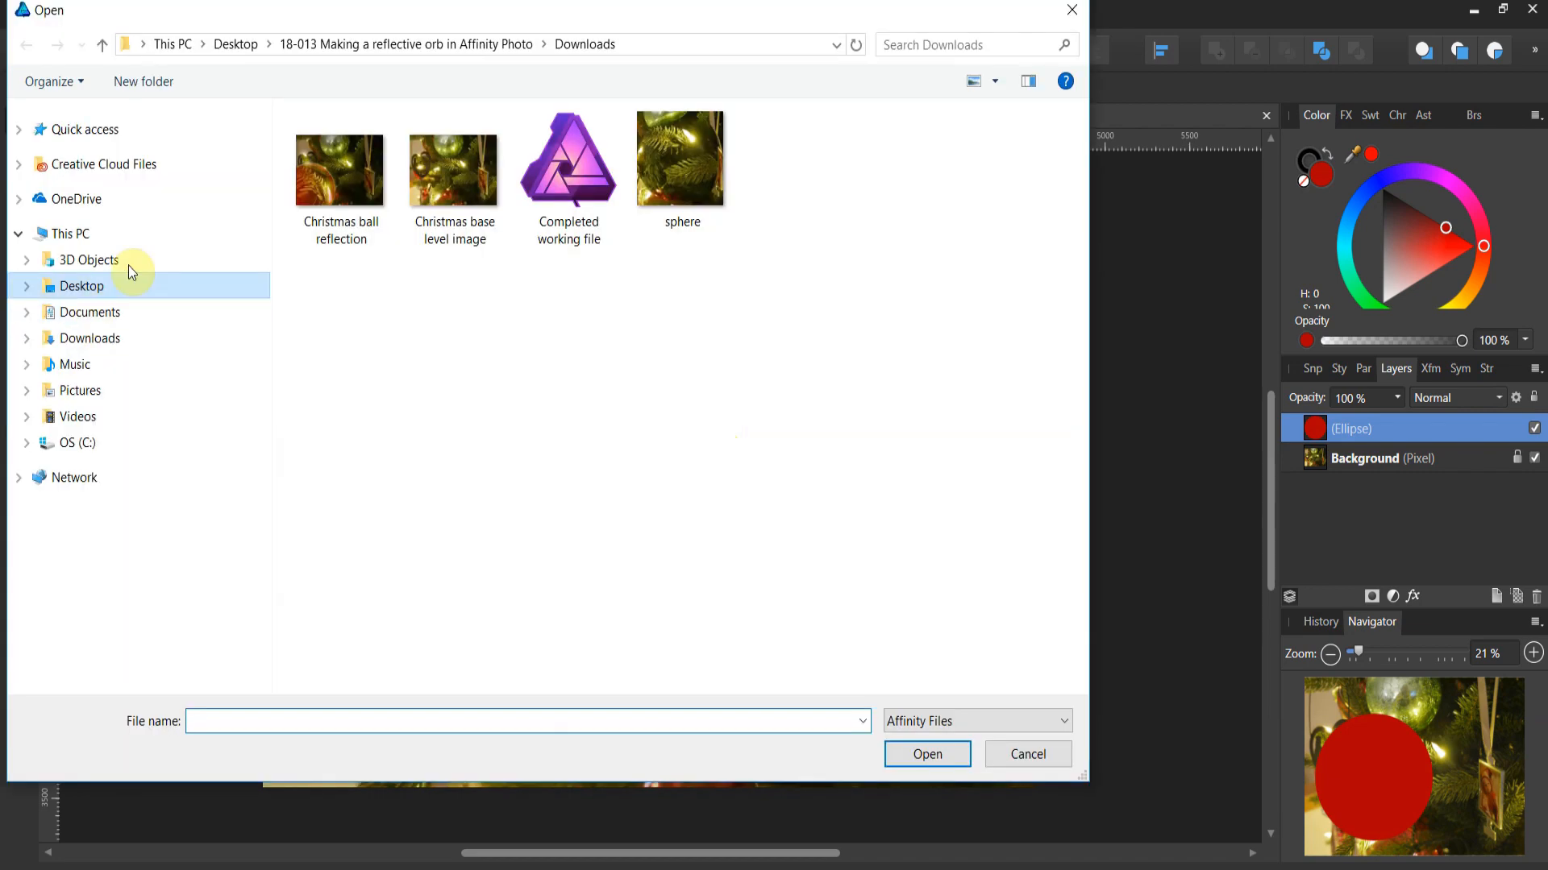
{"action": "left_click", "coordinate": [695, 181]}
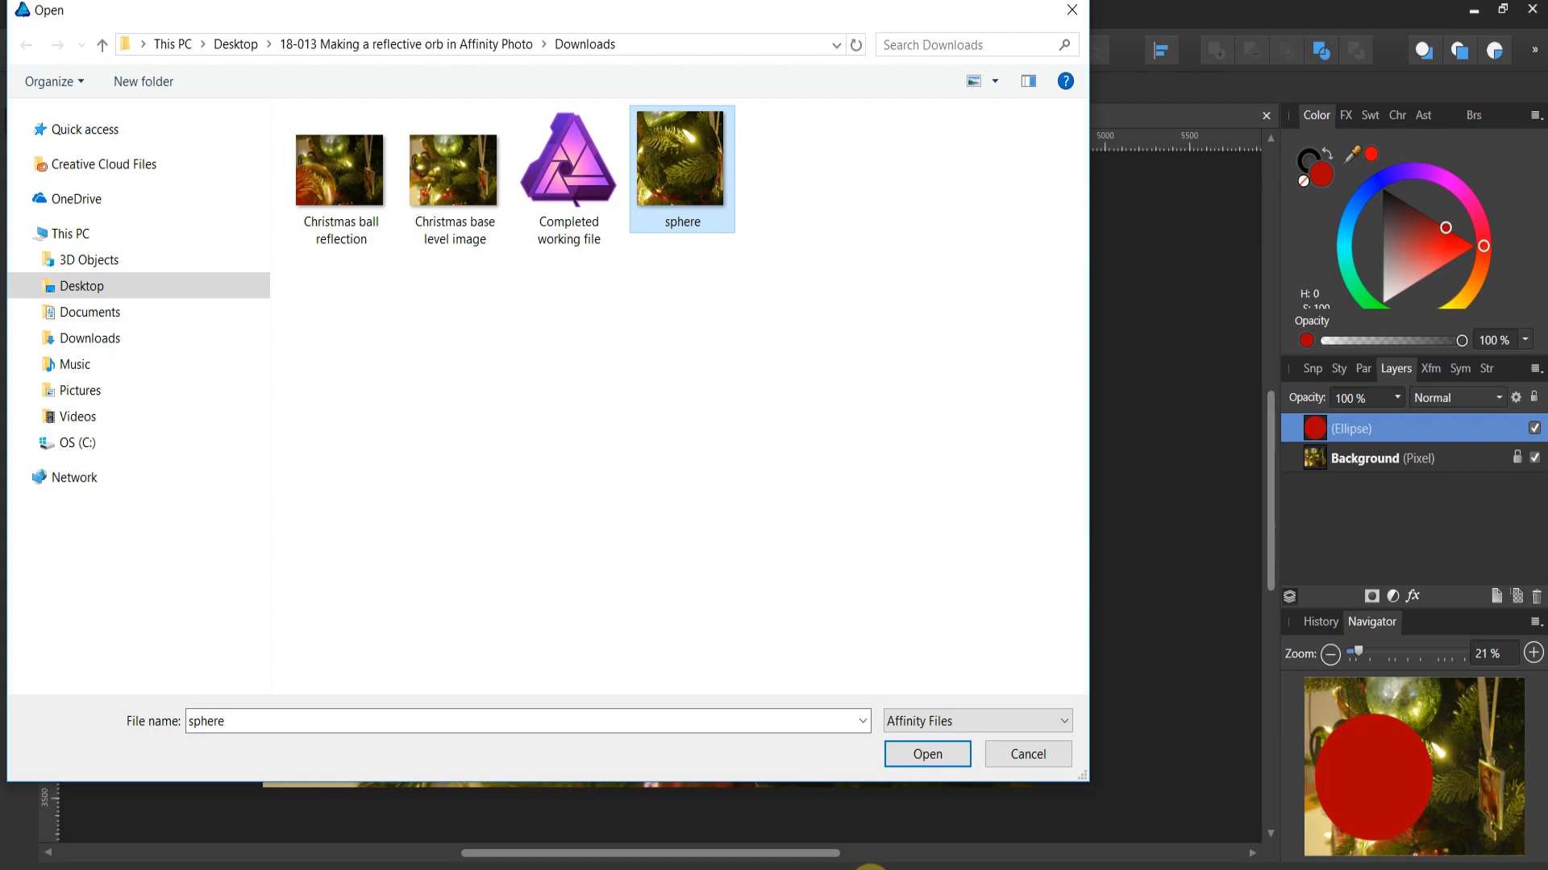
{"action": "left_click", "coordinate": [940, 764]}
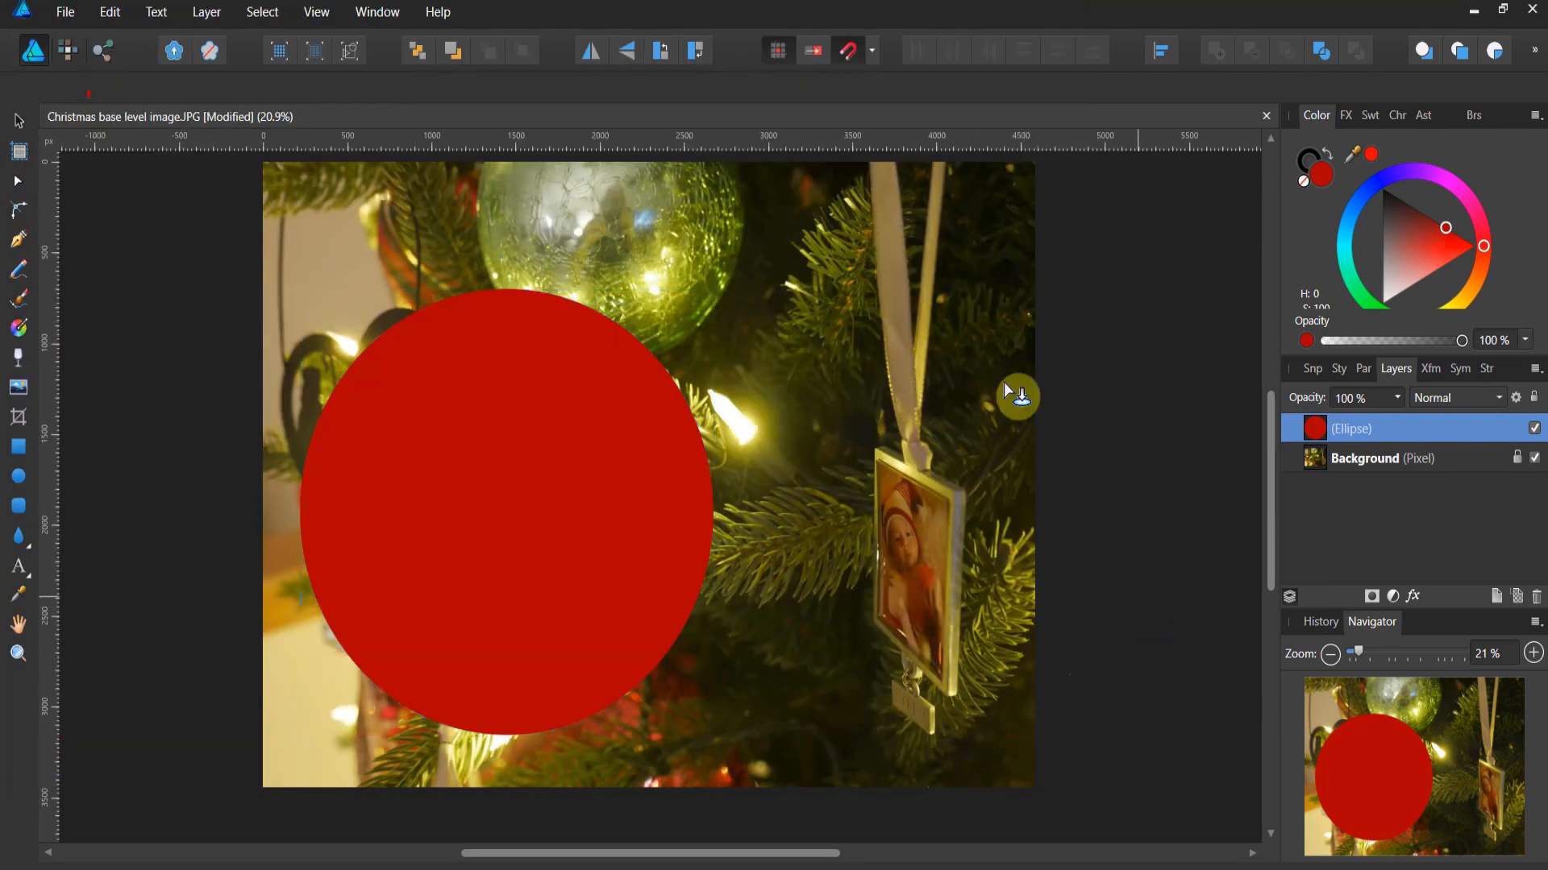
{"action": "left_click_drag", "start_coordinate": [302, 207], "coordinate": [770, 730]}
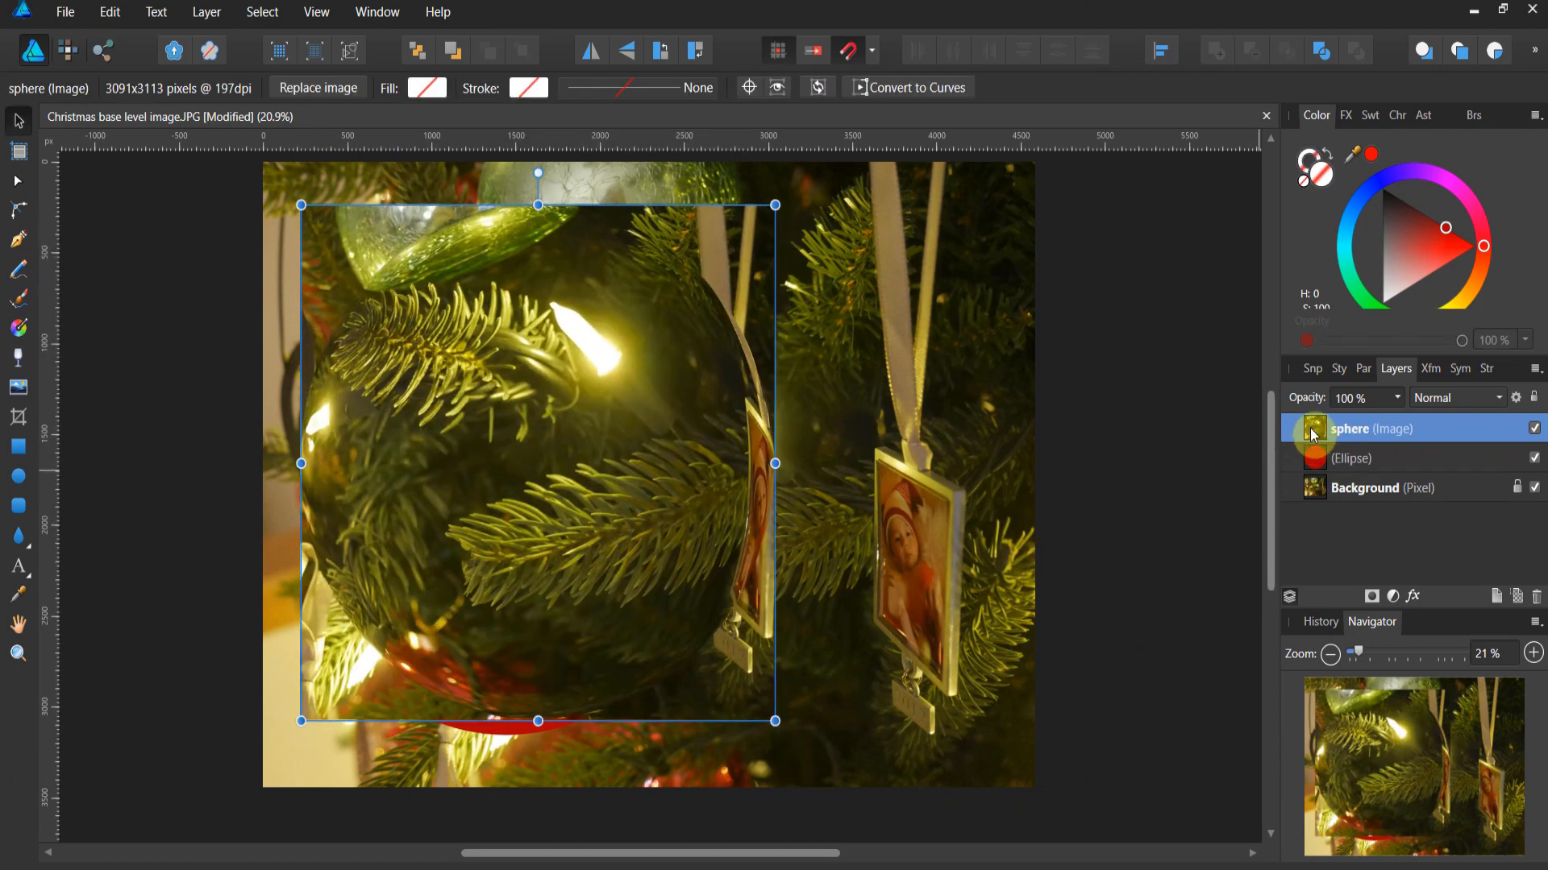
Clip the sphere image inside the ellipse layer, then move and resize it to cover the circle from edge to edge
{"action": "left_click_drag", "start_coordinate": [1326, 456], "coordinate": [1334, 468]}
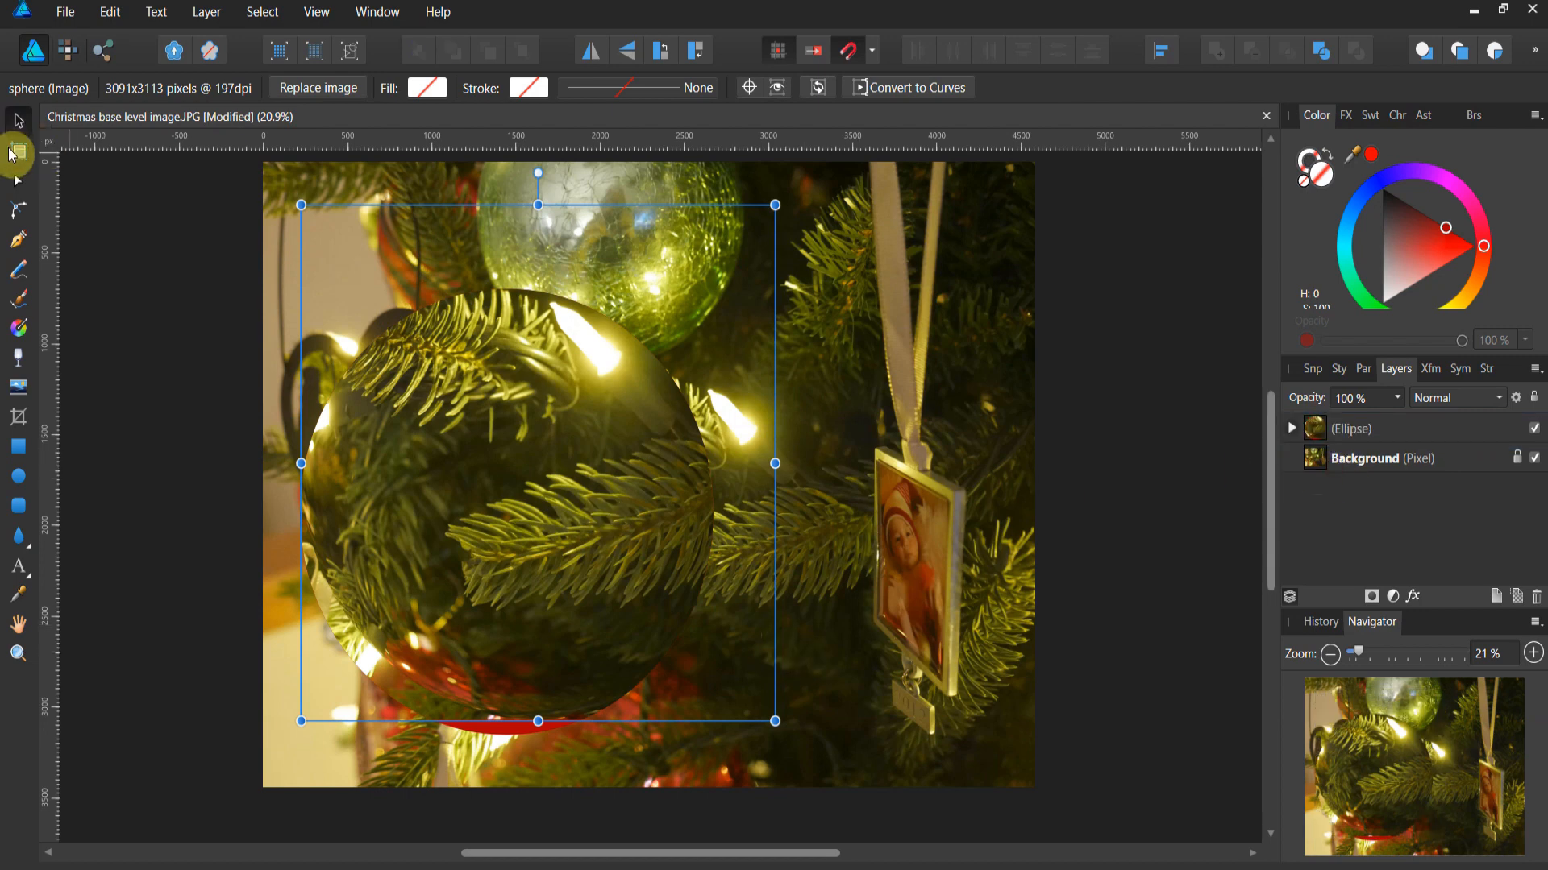
{"action": "left_click_drag", "start_coordinate": [530, 528], "coordinate": [521, 578]}
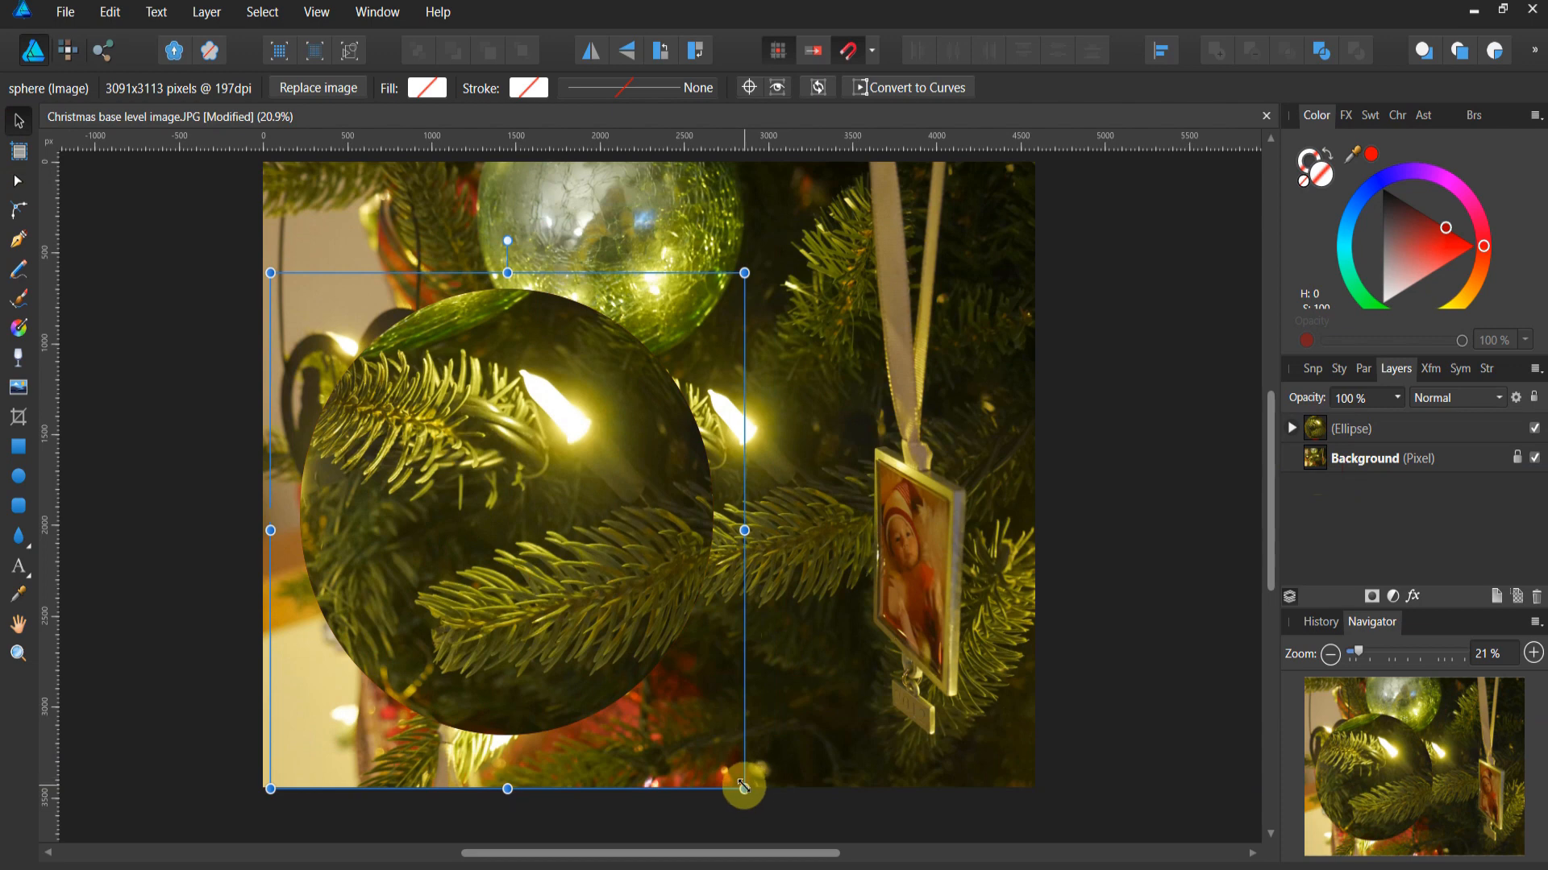
{"action": "left_click_drag", "start_coordinate": [744, 787], "coordinate": [673, 647]}
{"action": "left_click_drag", "start_coordinate": [515, 527], "coordinate": [556, 580]}
{"action": "left_click_drag", "start_coordinate": [312, 325], "coordinate": [273, 289]}
{"action": "left_click_drag", "start_coordinate": [494, 699], "coordinate": [494, 736]}
{"action": "mouse_move", "coordinate": [708, 508]}
{"action": "left_mouse_down"}
{"action": "mouse_move", "coordinate": [735, 513]}
{"action": "mouse_move", "coordinate": [658, 522]}
{"action": "mouse_move", "coordinate": [707, 520]}
{"action": "left_mouse_up"}
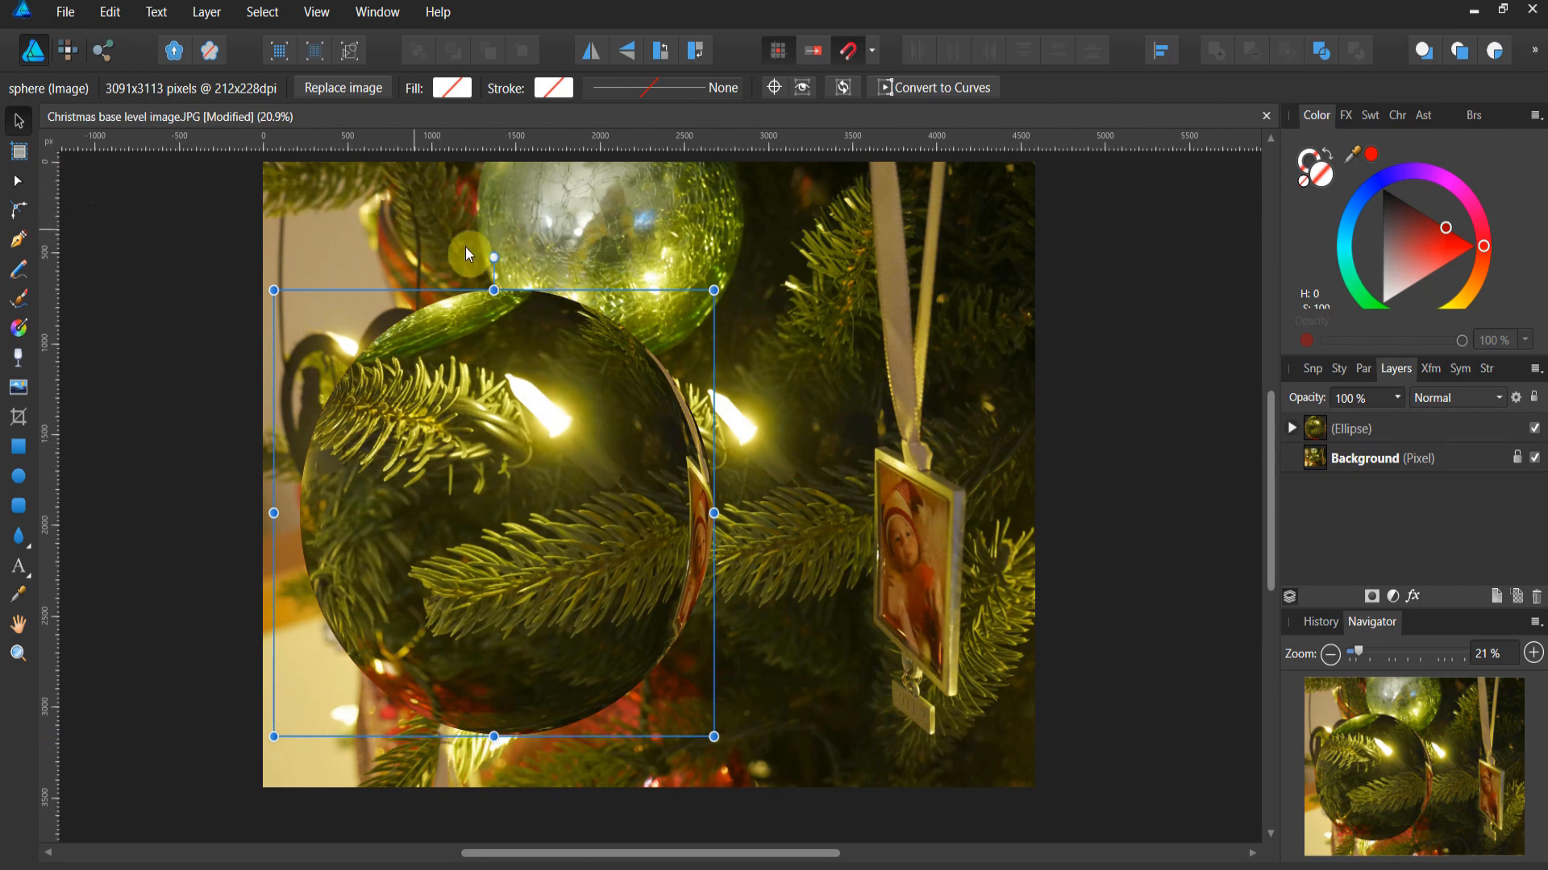
Rotate the clipped sphere image slightly clockwise inside the circle and select the ellipse
{"action": "left_click_drag", "start_coordinate": [502, 255], "coordinate": [545, 262]}
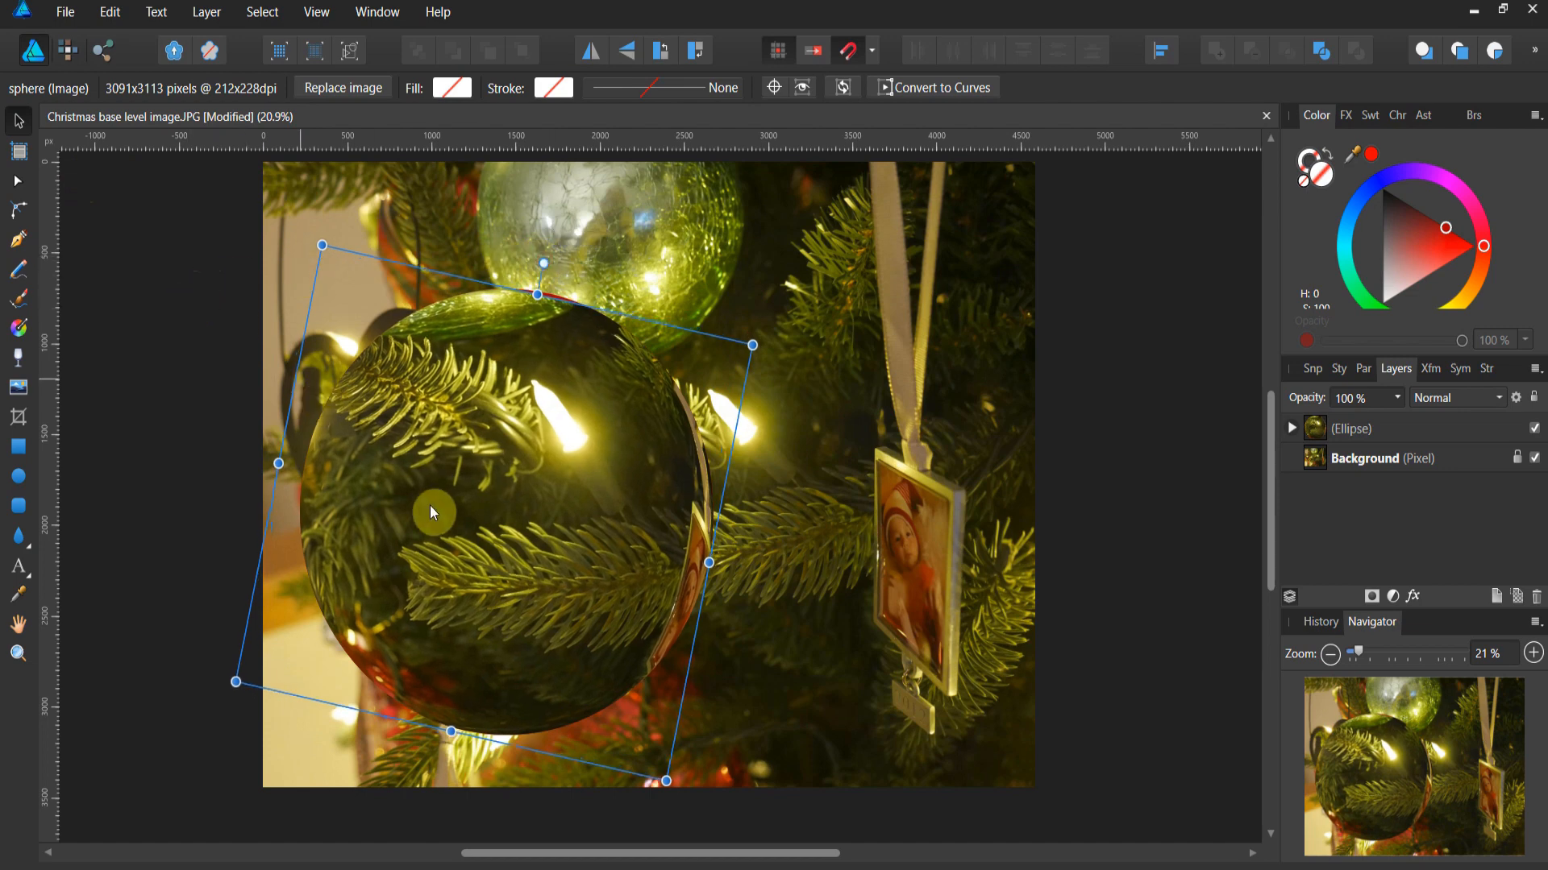
{"action": "left_click", "coordinate": [201, 260]}
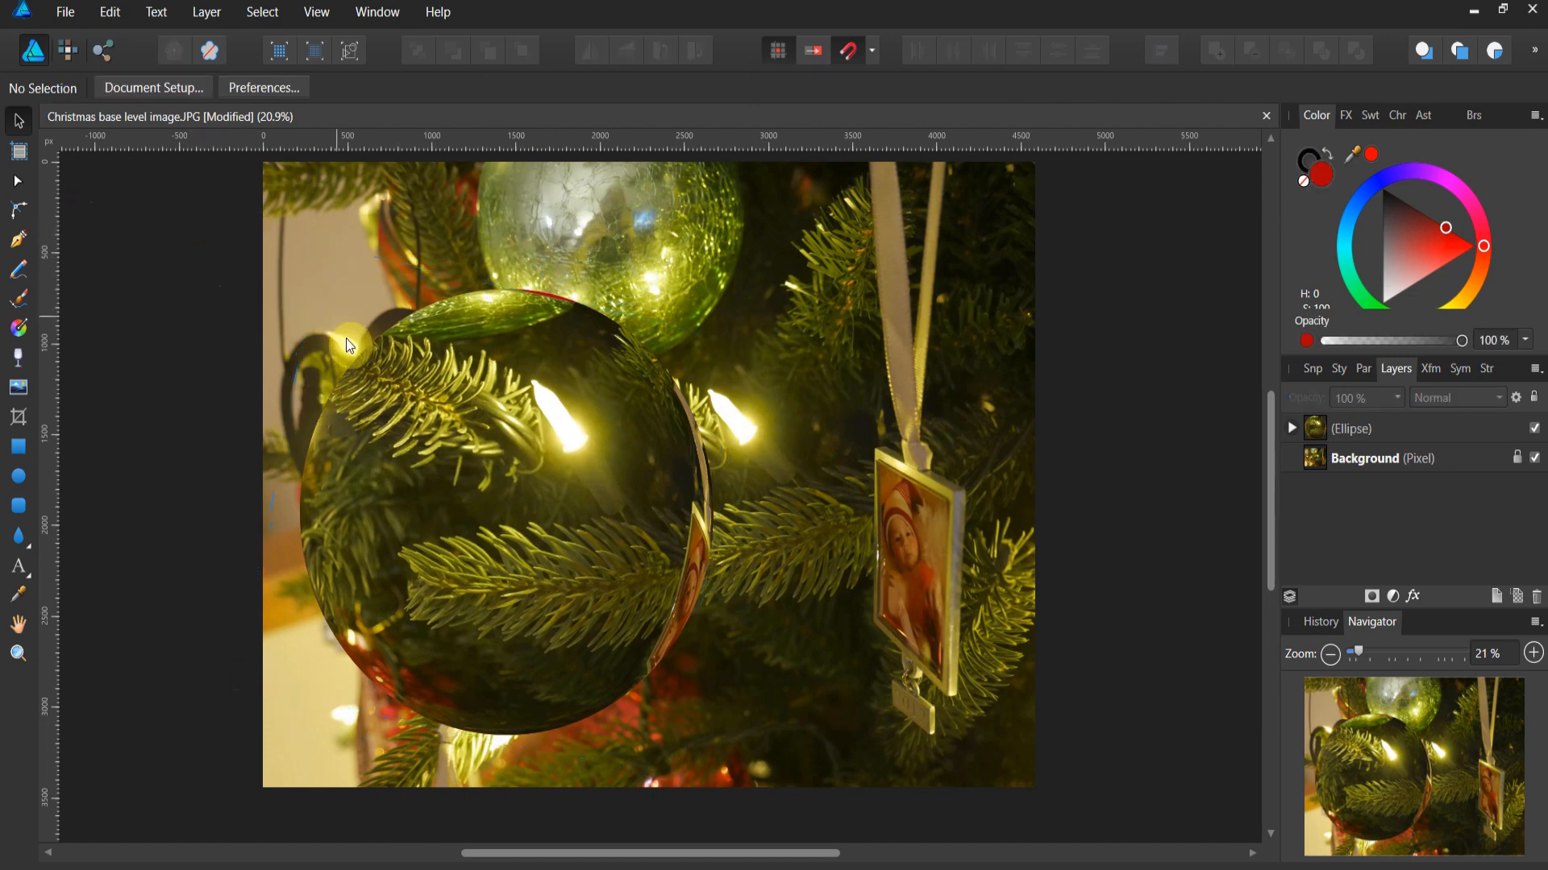
{"action": "left_click", "coordinate": [521, 454]}
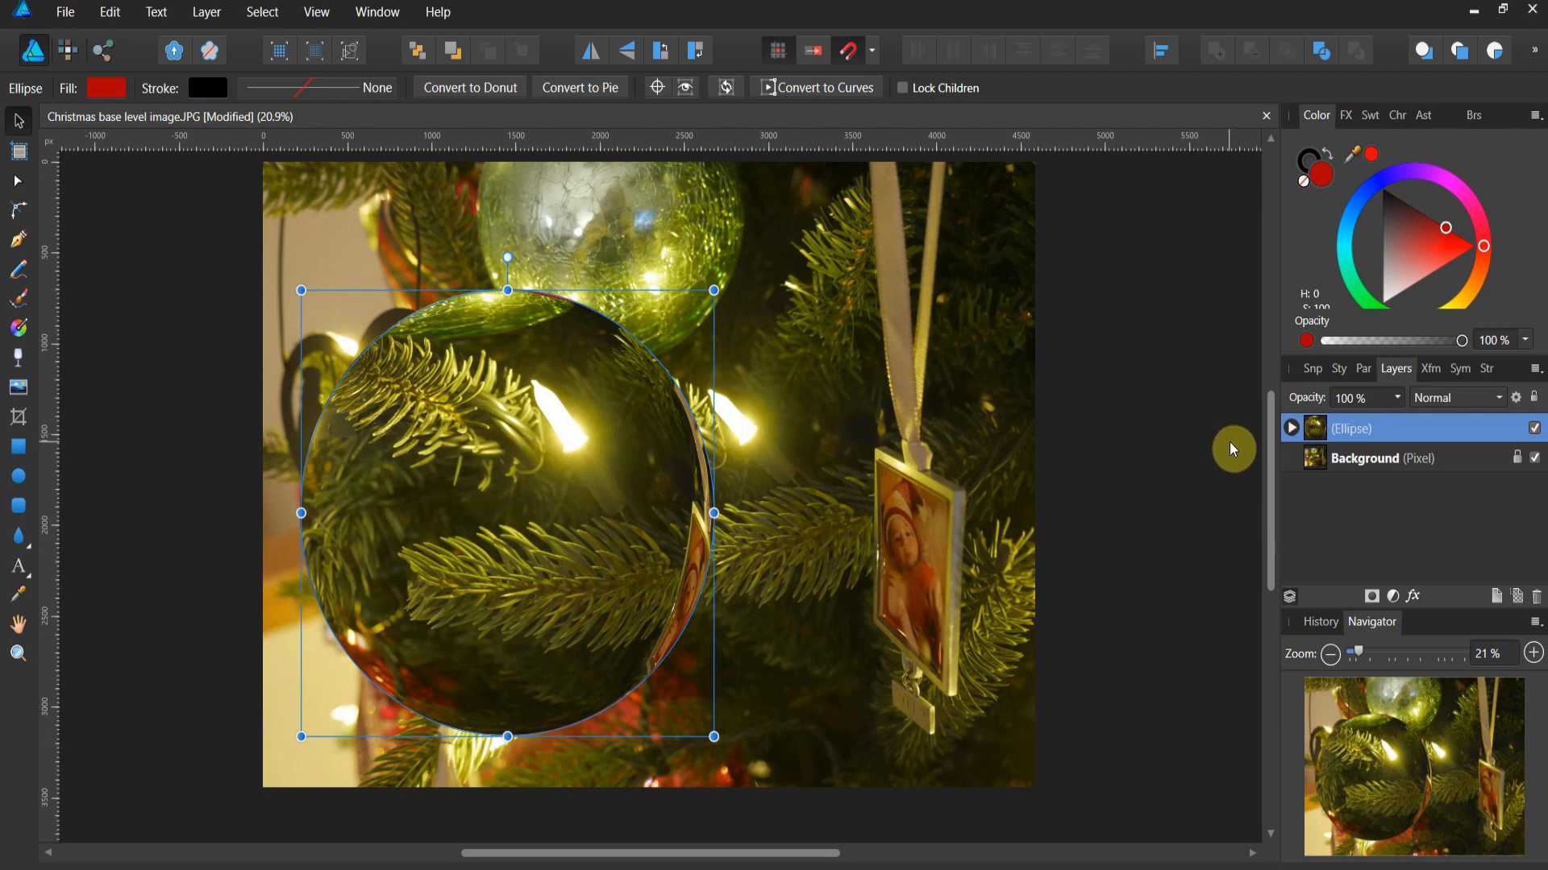
Expand the ellipse layer and add a mask to the nested sphere image
{"action": "left_click", "coordinate": [1291, 428]}
{"action": "left_click", "coordinate": [1292, 428]}
{"action": "left_click", "coordinate": [1291, 428]}
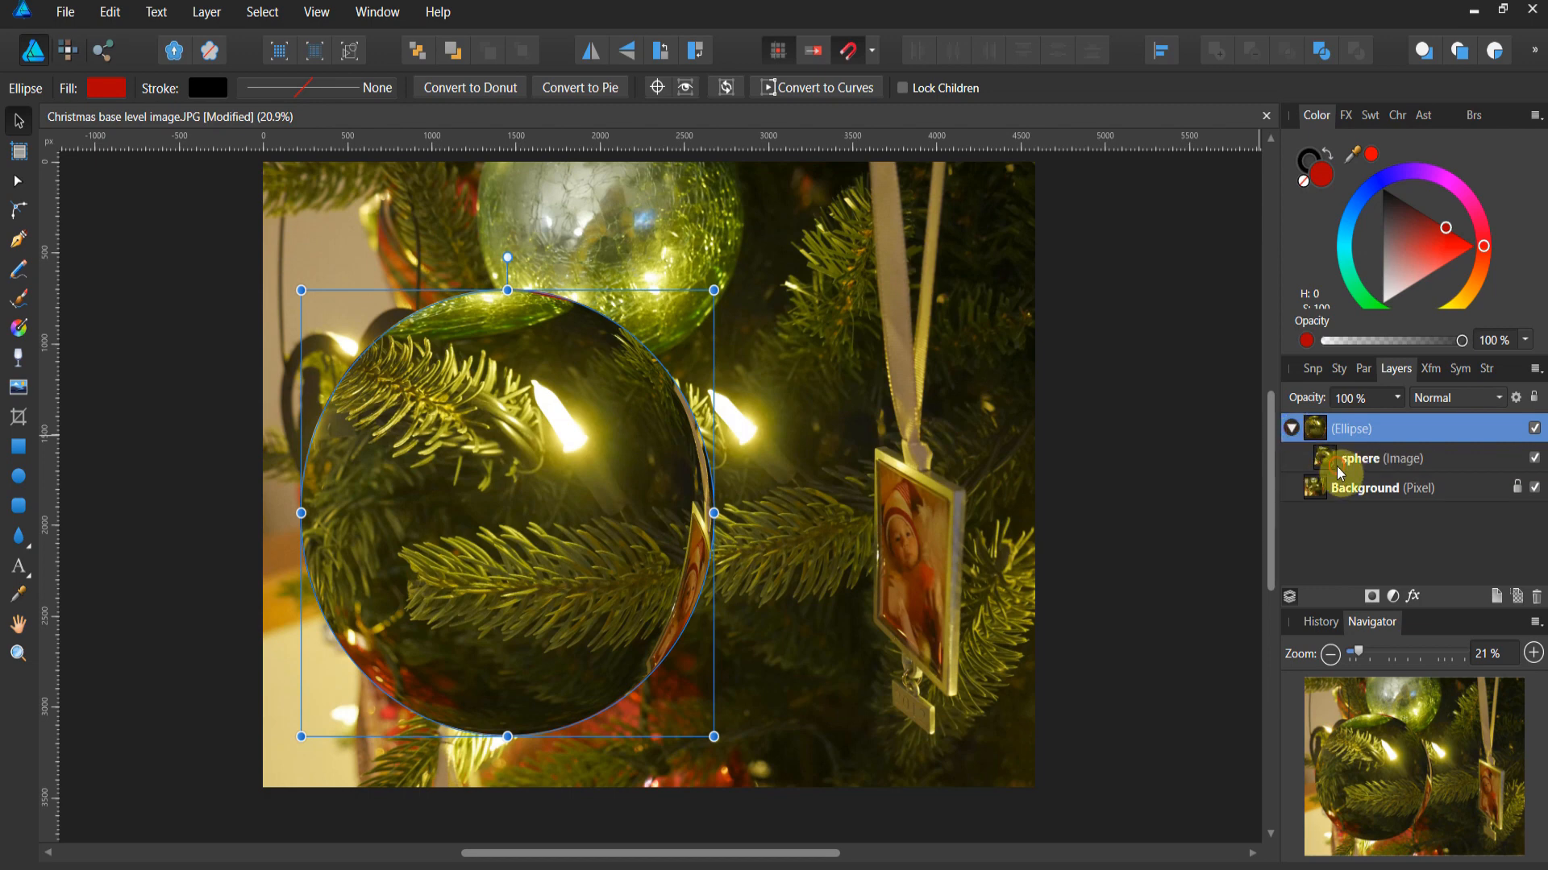
{"action": "left_click", "coordinate": [1336, 472]}
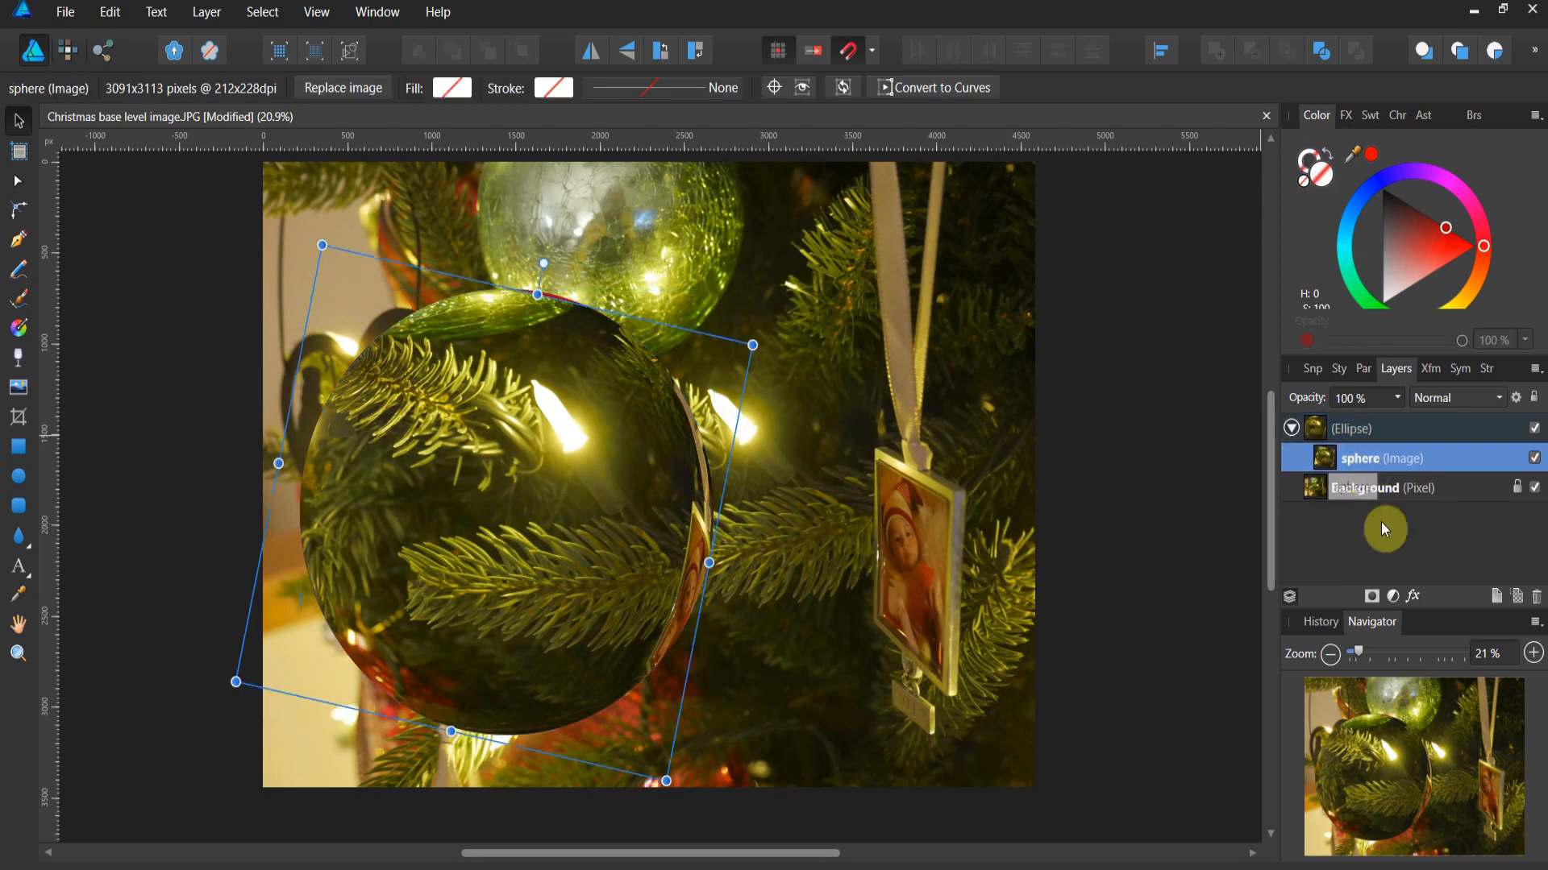
{"action": "left_click", "coordinate": [1375, 597]}
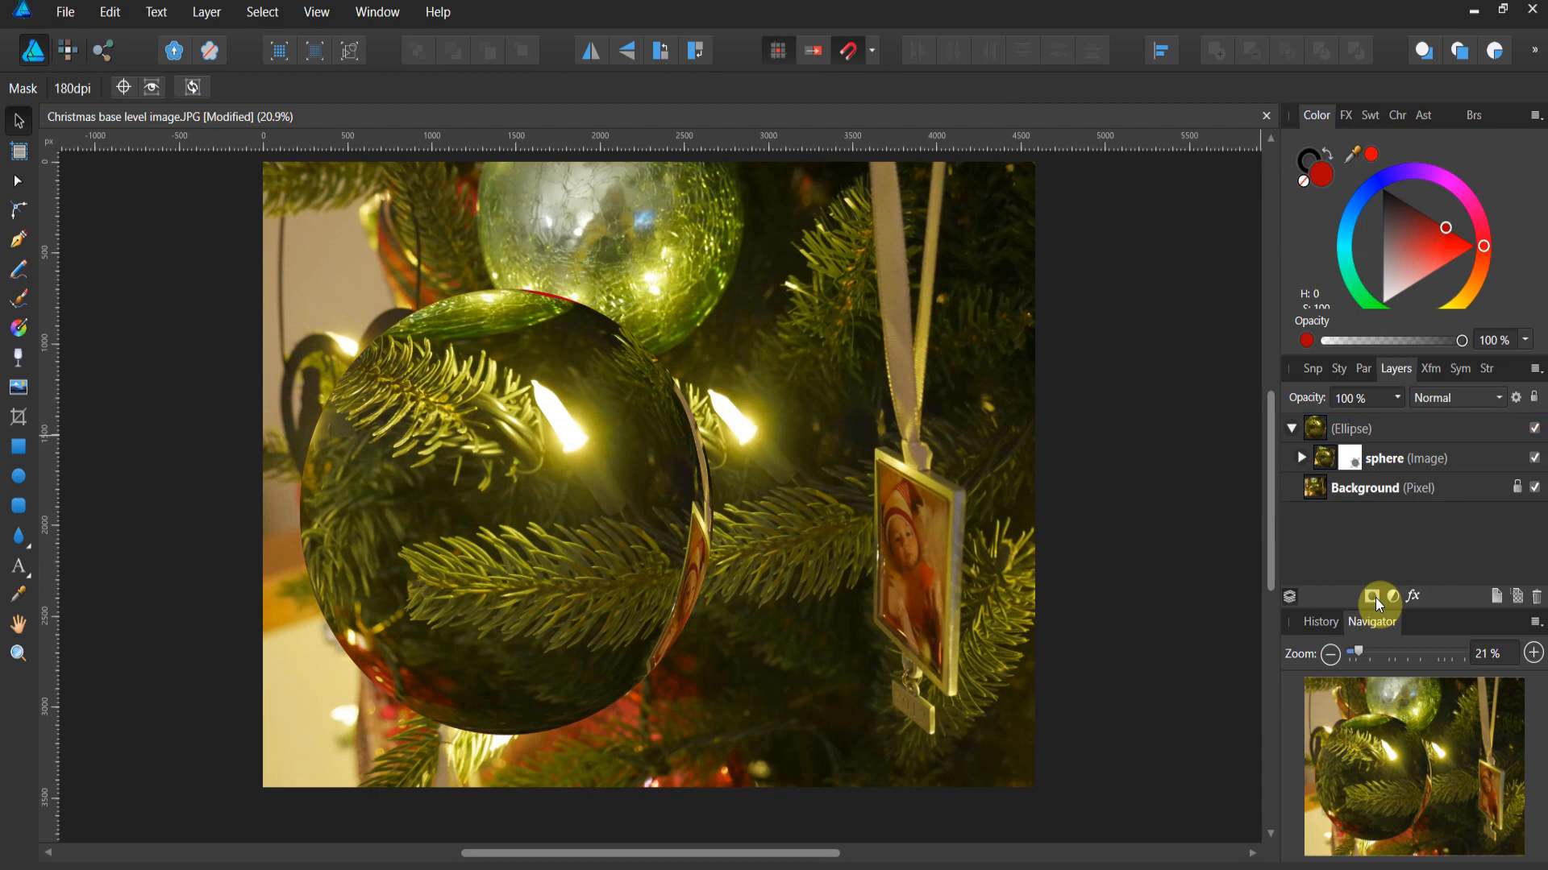
Apply a linear gradient to the mask from the ball's lower-left edge to its upper-right edge, and reverse it
{"action": "left_click", "coordinate": [19, 328]}
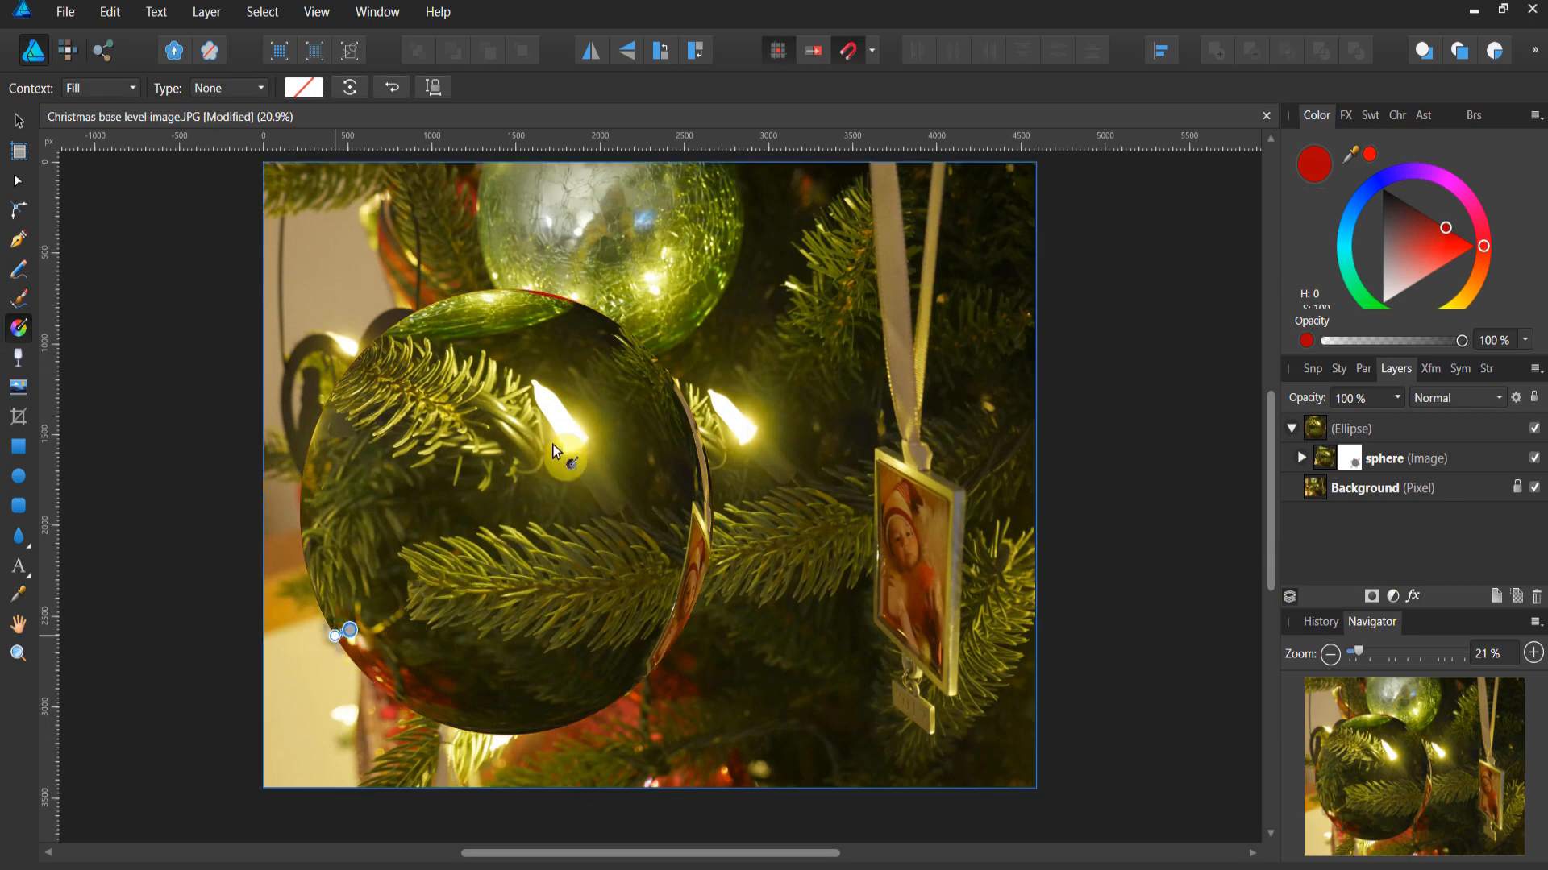
{"action": "mouse_move", "coordinate": [335, 636]}
{"action": "left_mouse_down"}
{"action": "mouse_move", "coordinate": [632, 389]}
{"action": "mouse_move", "coordinate": [663, 384]}
{"action": "left_mouse_up"}
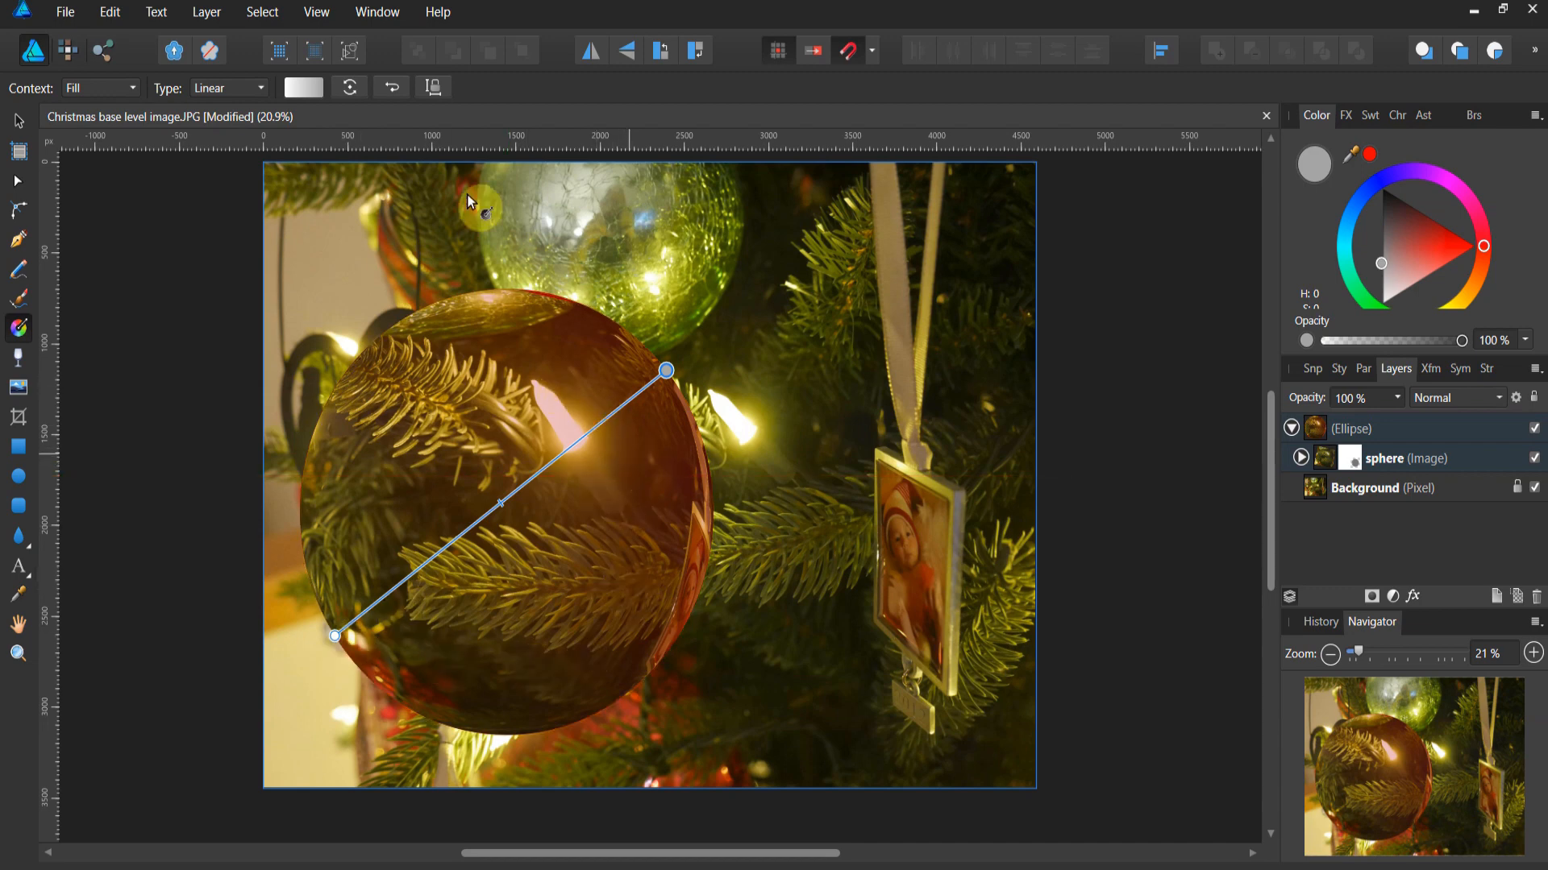
{"action": "left_click", "coordinate": [394, 91]}
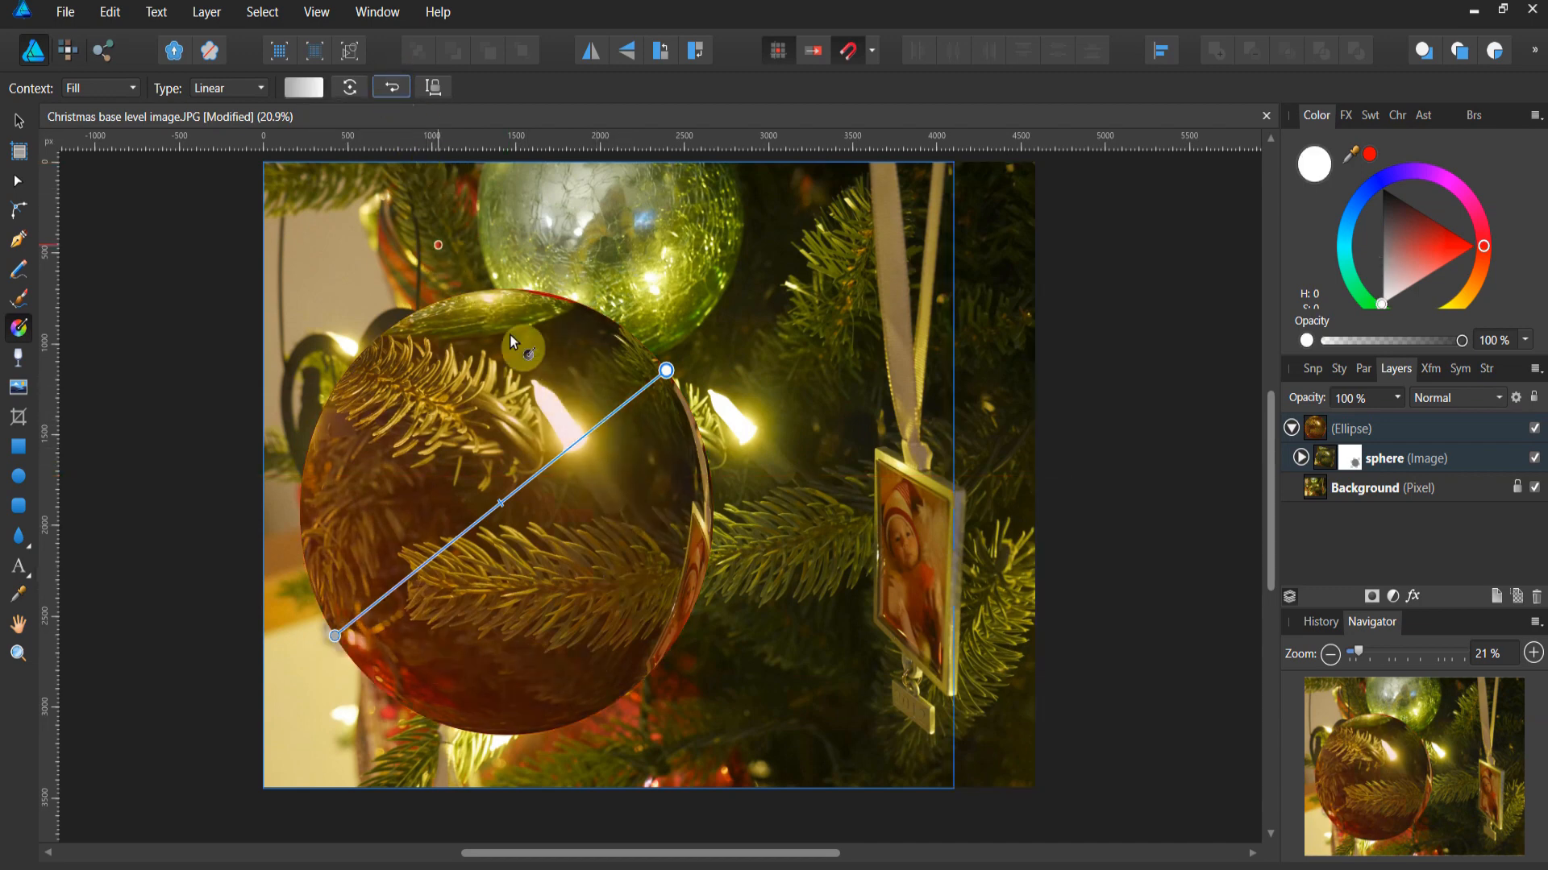
{"action": "left_click", "coordinate": [540, 472]}
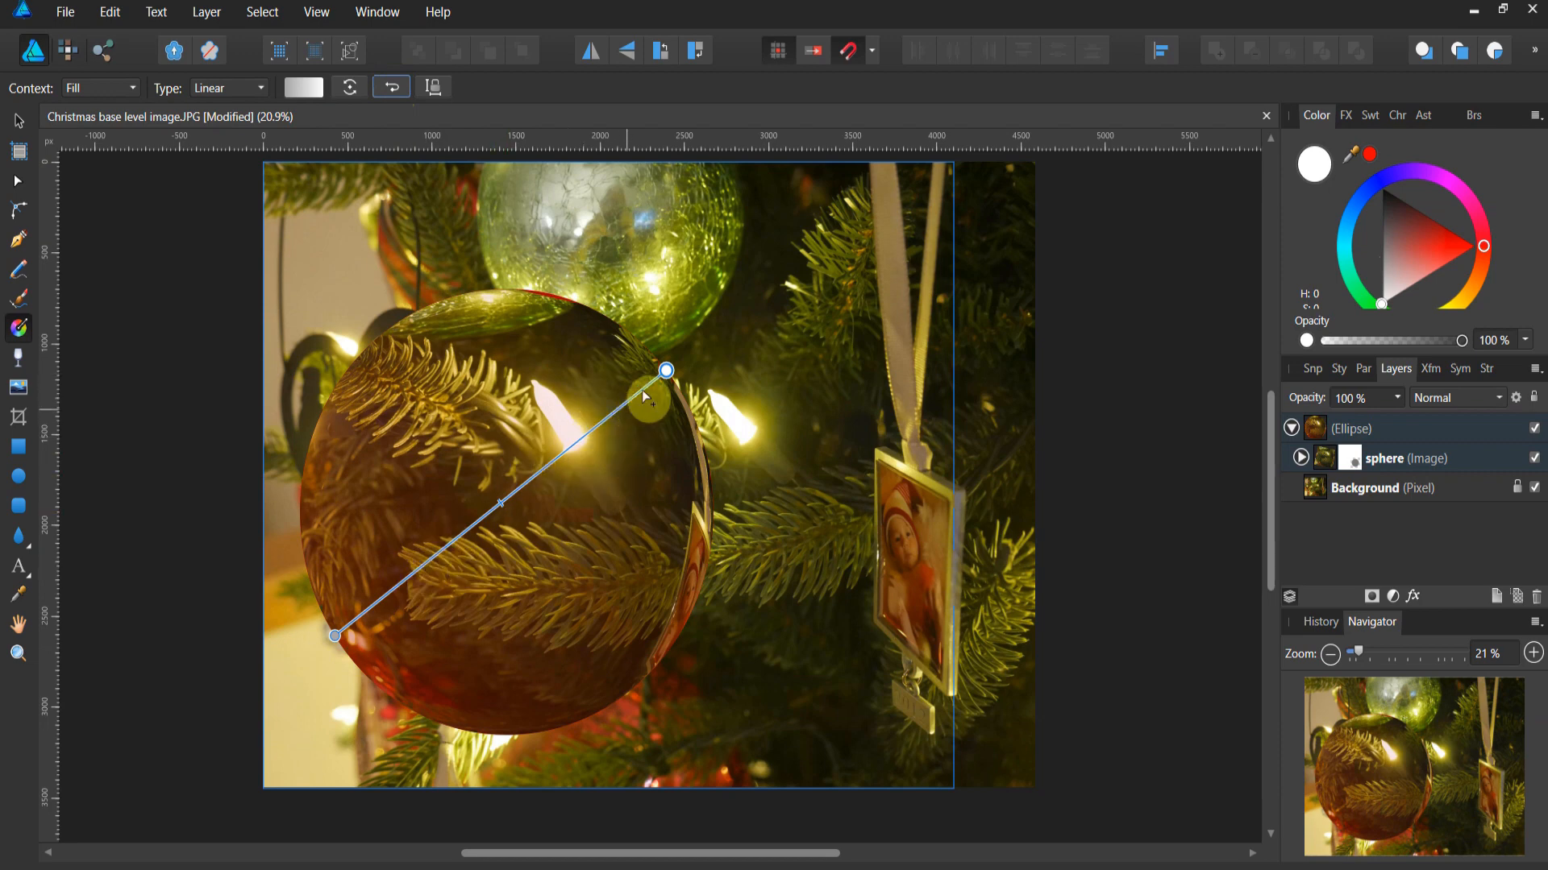
Set the mask gradient's upper-right end stop to a light grey with lightness 90
{"action": "left_click", "coordinate": [667, 375]}
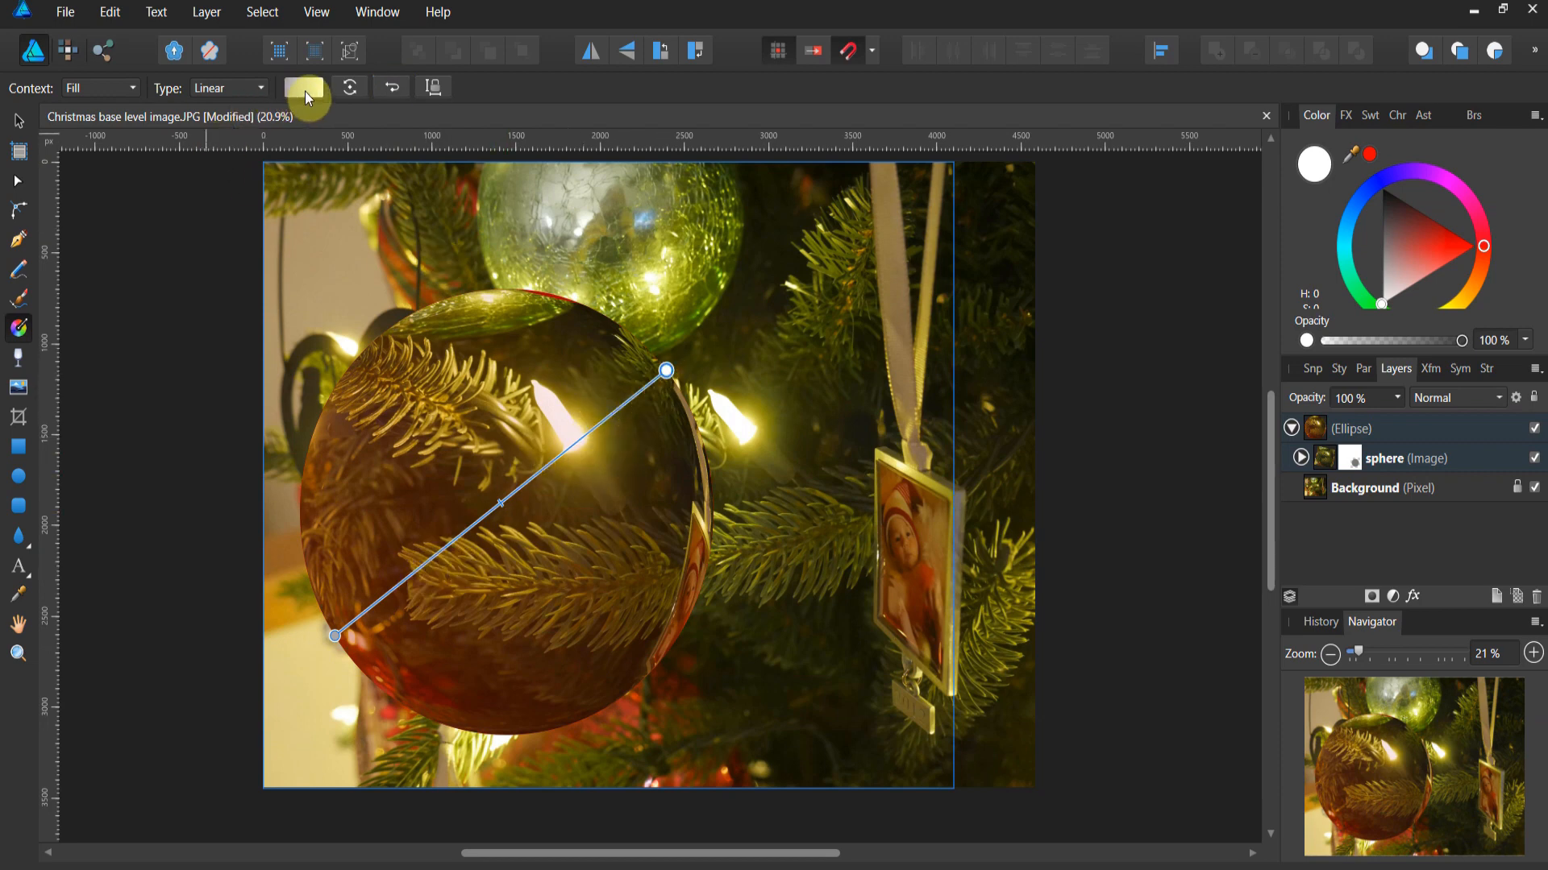
{"action": "left_click", "coordinate": [306, 90]}
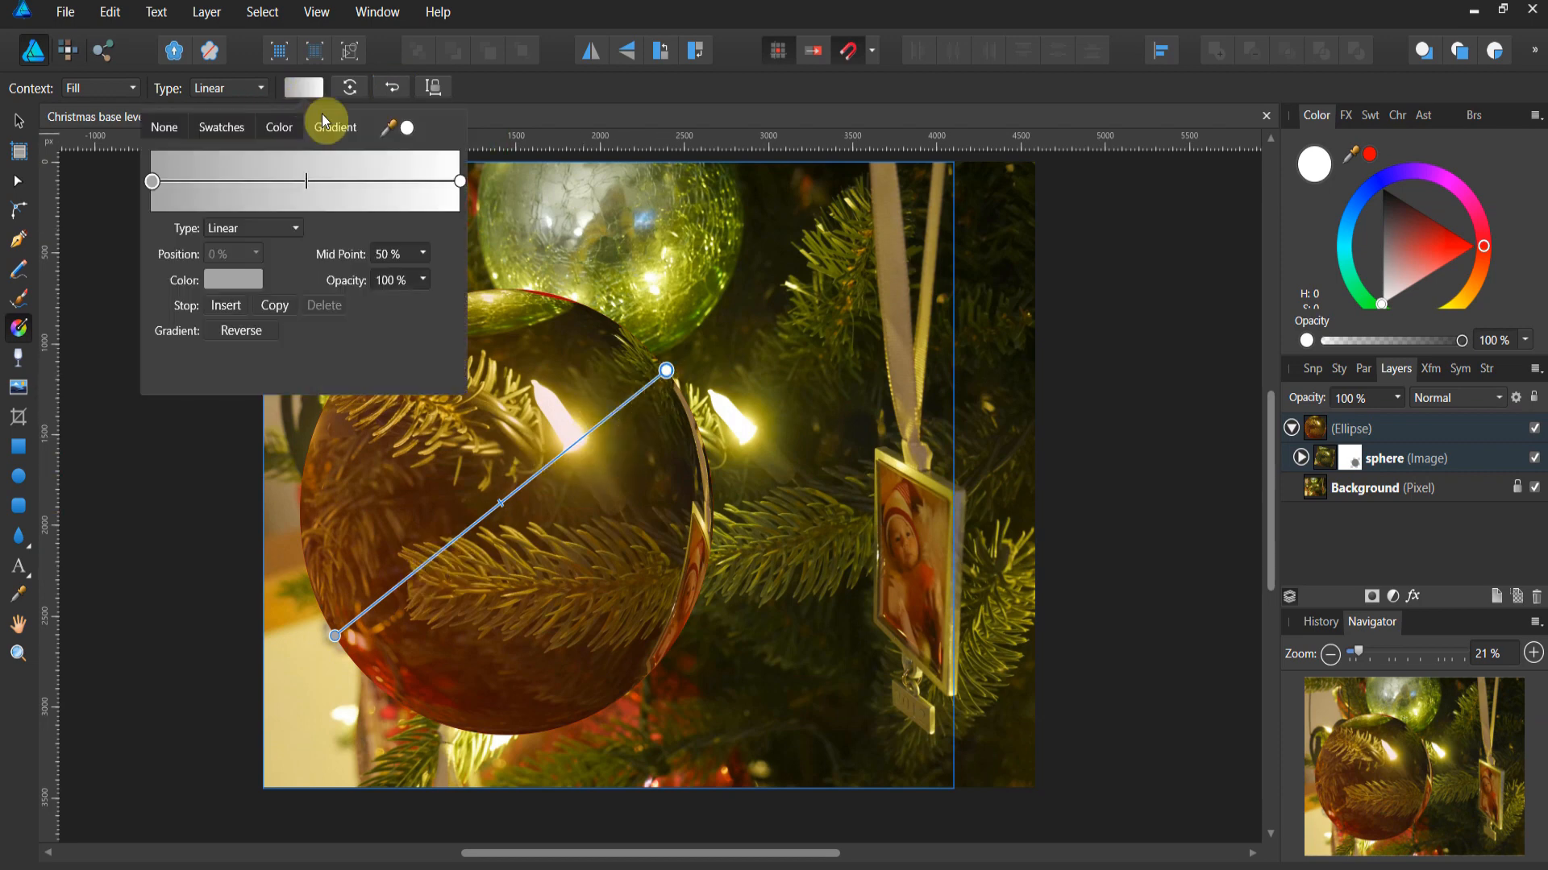
{"action": "left_click", "coordinate": [459, 182]}
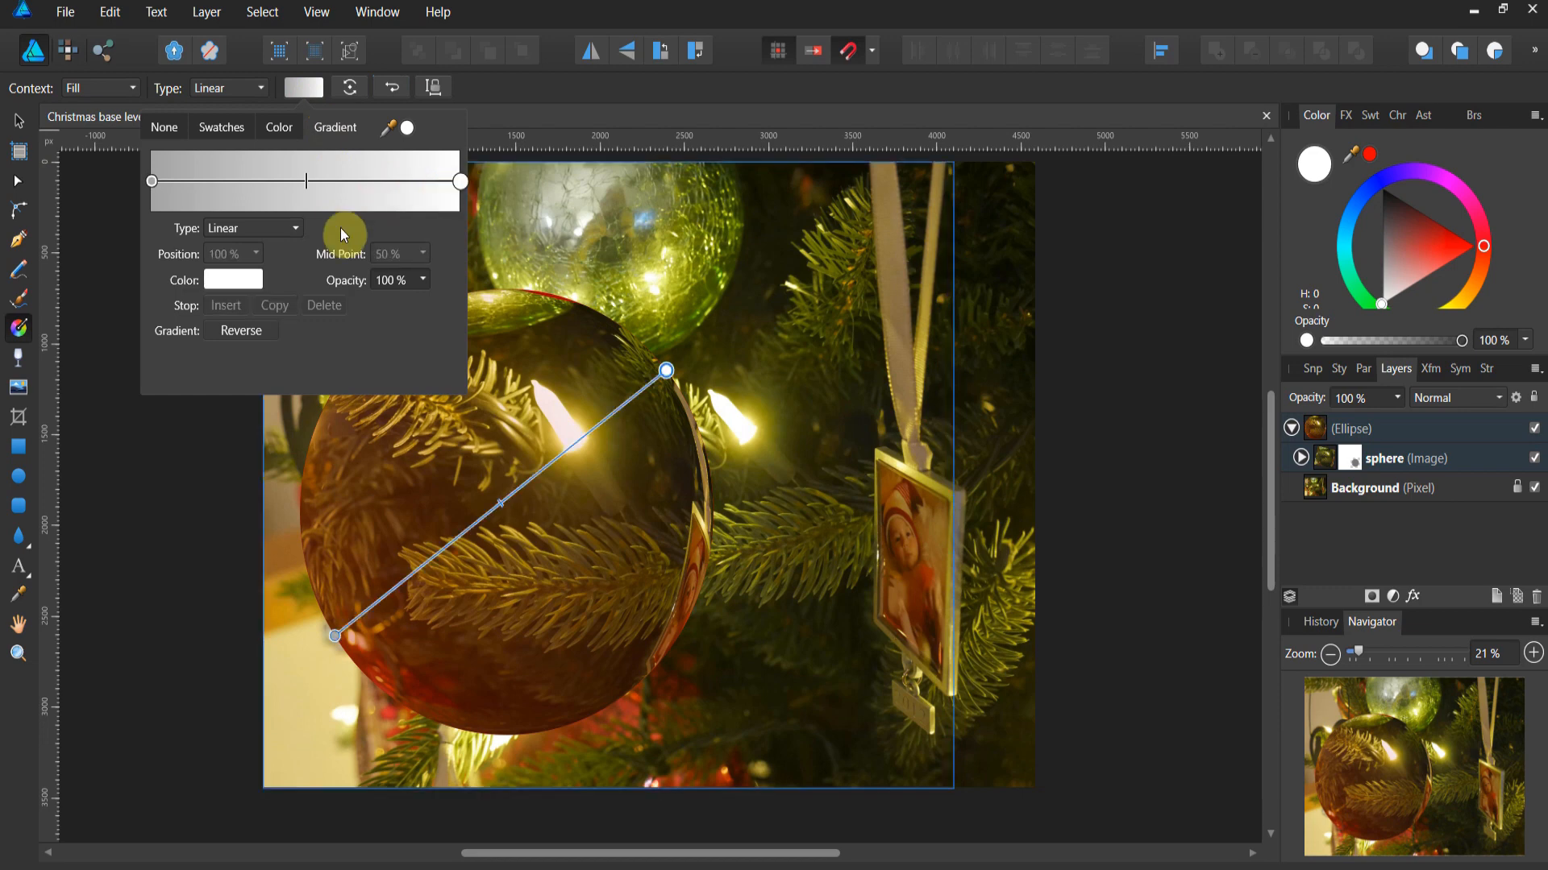
{"action": "left_click", "coordinate": [236, 281]}
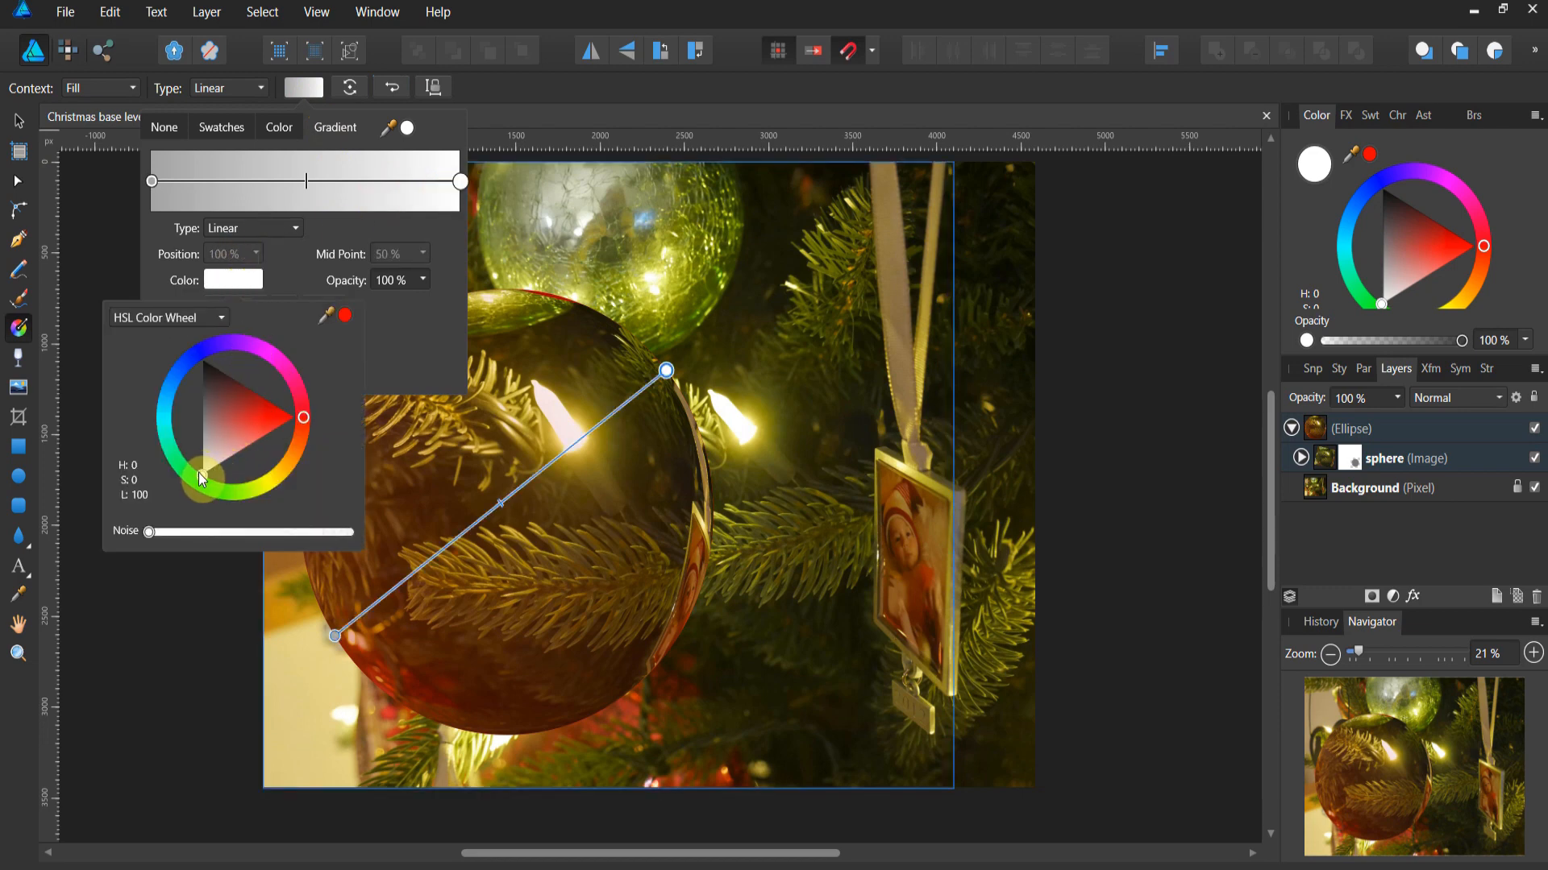
{"action": "mouse_move", "coordinate": [198, 472]}
{"action": "left_mouse_down"}
{"action": "mouse_move", "coordinate": [205, 439]}
{"action": "mouse_move", "coordinate": [196, 466]}
{"action": "left_mouse_up"}
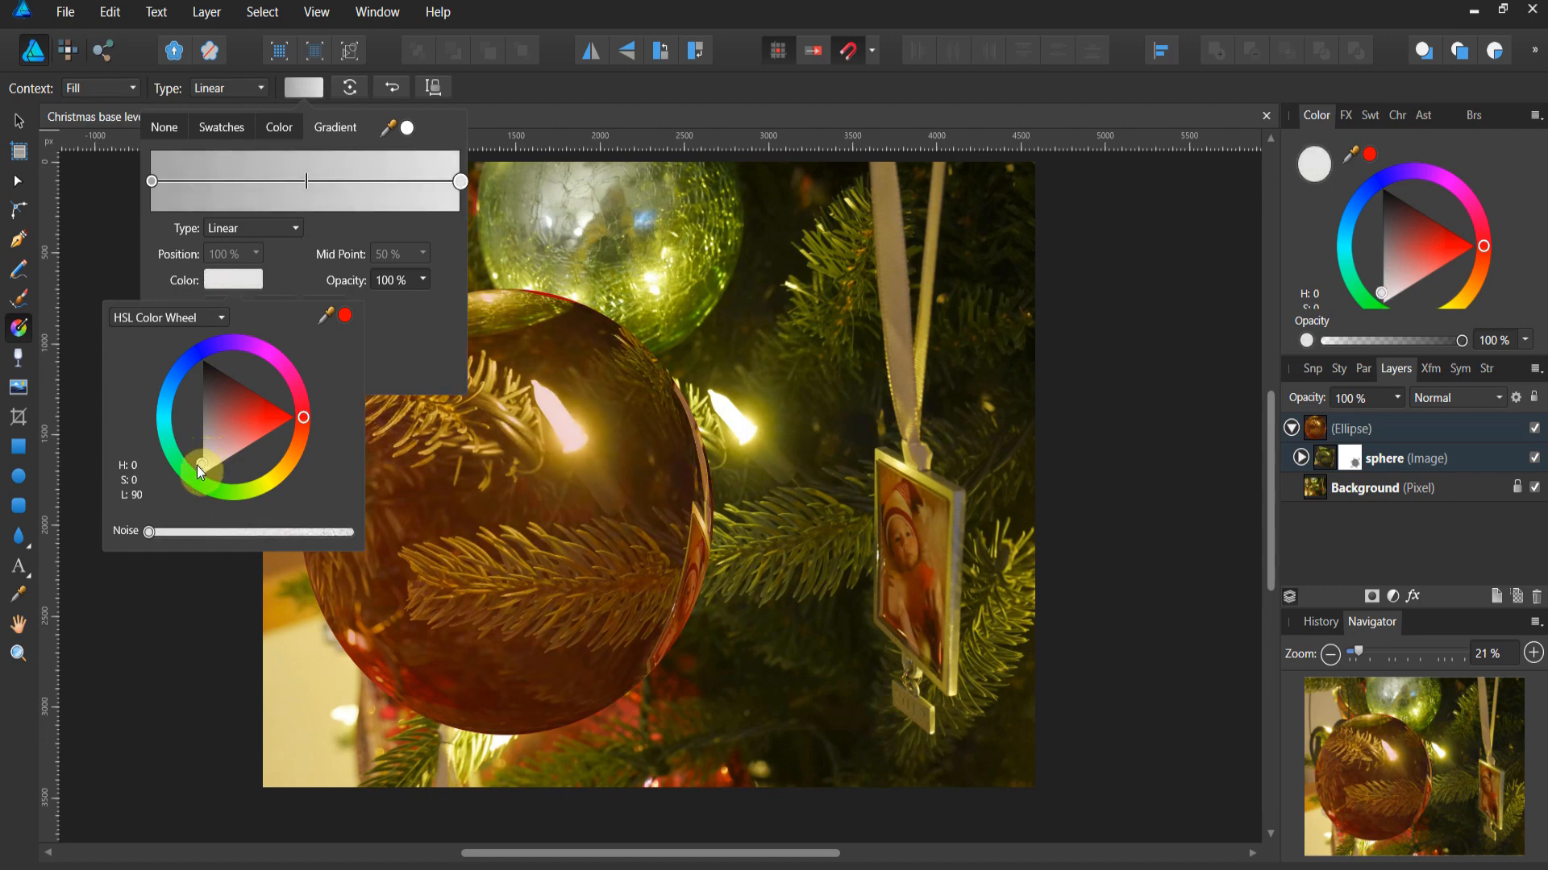
{"action": "left_click_drag", "start_coordinate": [197, 465], "coordinate": [197, 466]}
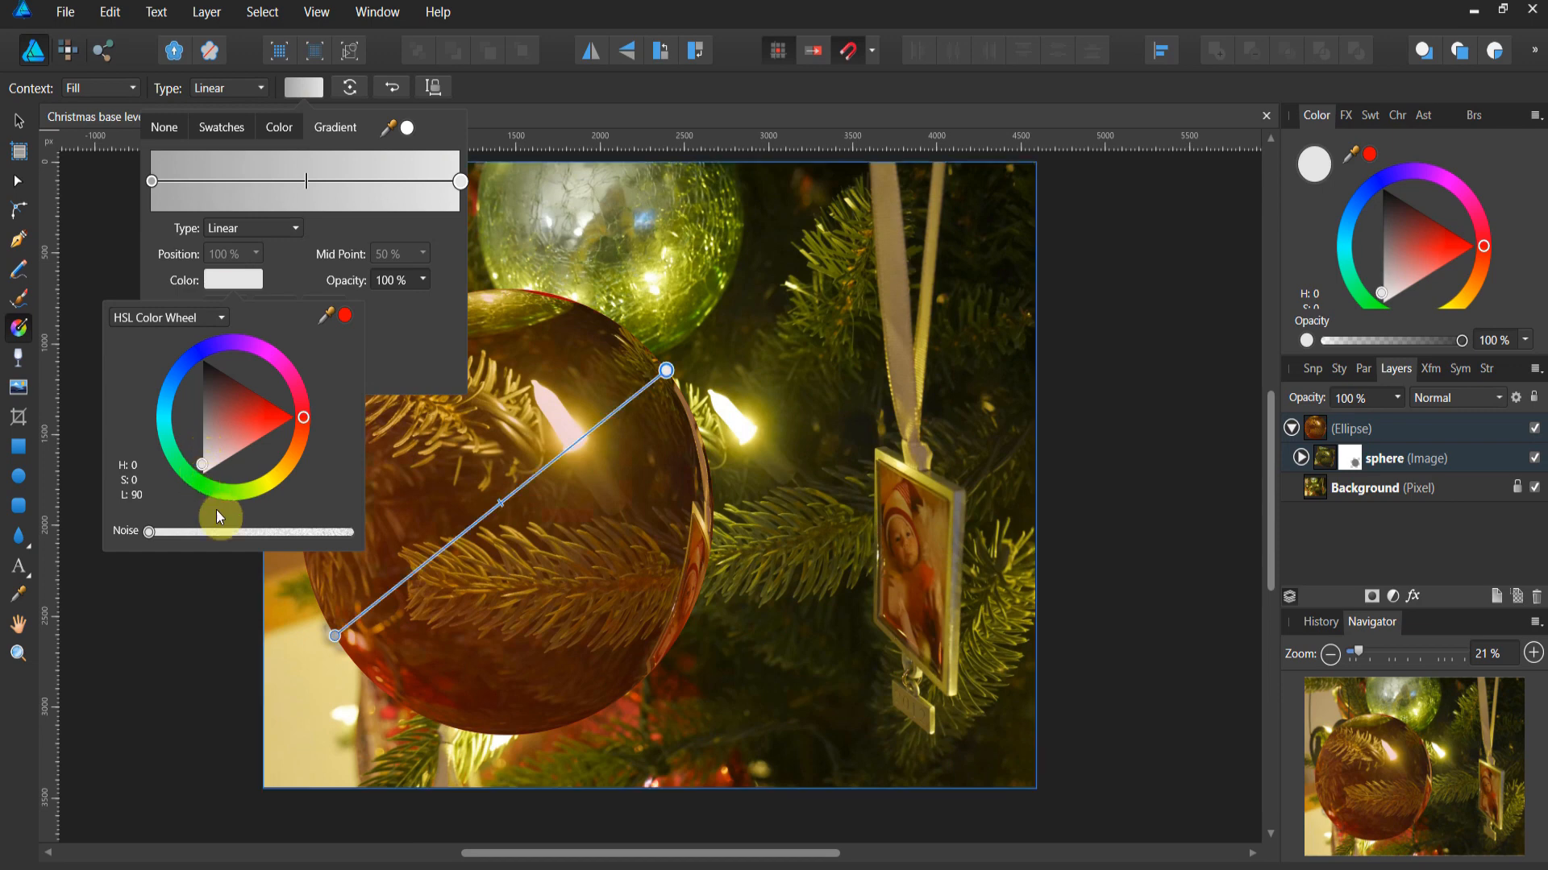
Try to darken the mask gradient's lower-left stop to a grey with lightness 27
{"action": "left_click", "coordinate": [335, 636]}
{"action": "left_click", "coordinate": [304, 87]}
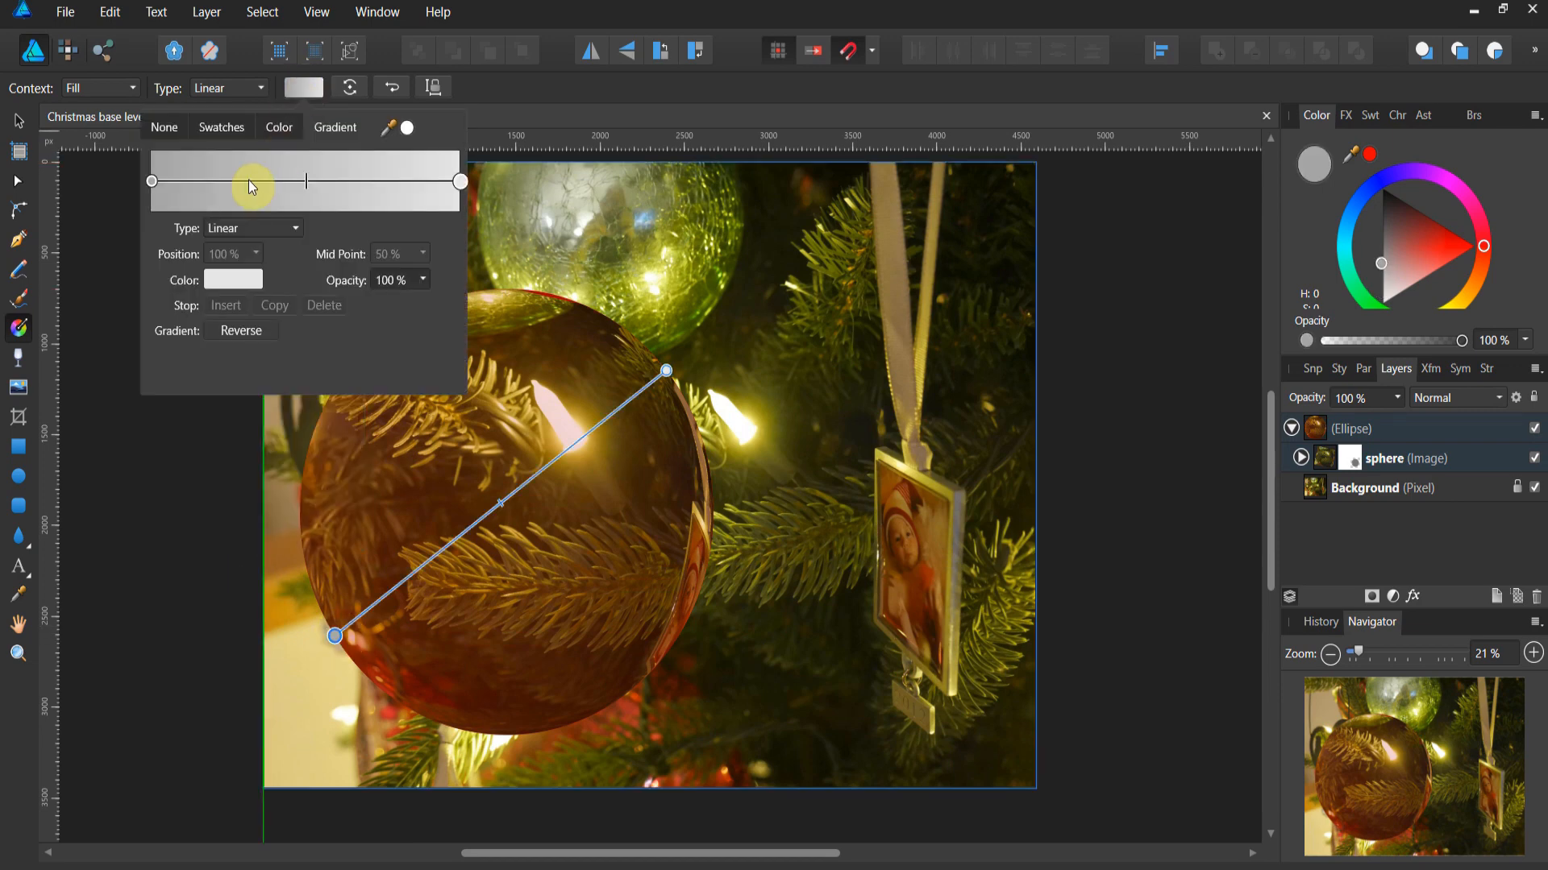
{"action": "left_click", "coordinate": [207, 281]}
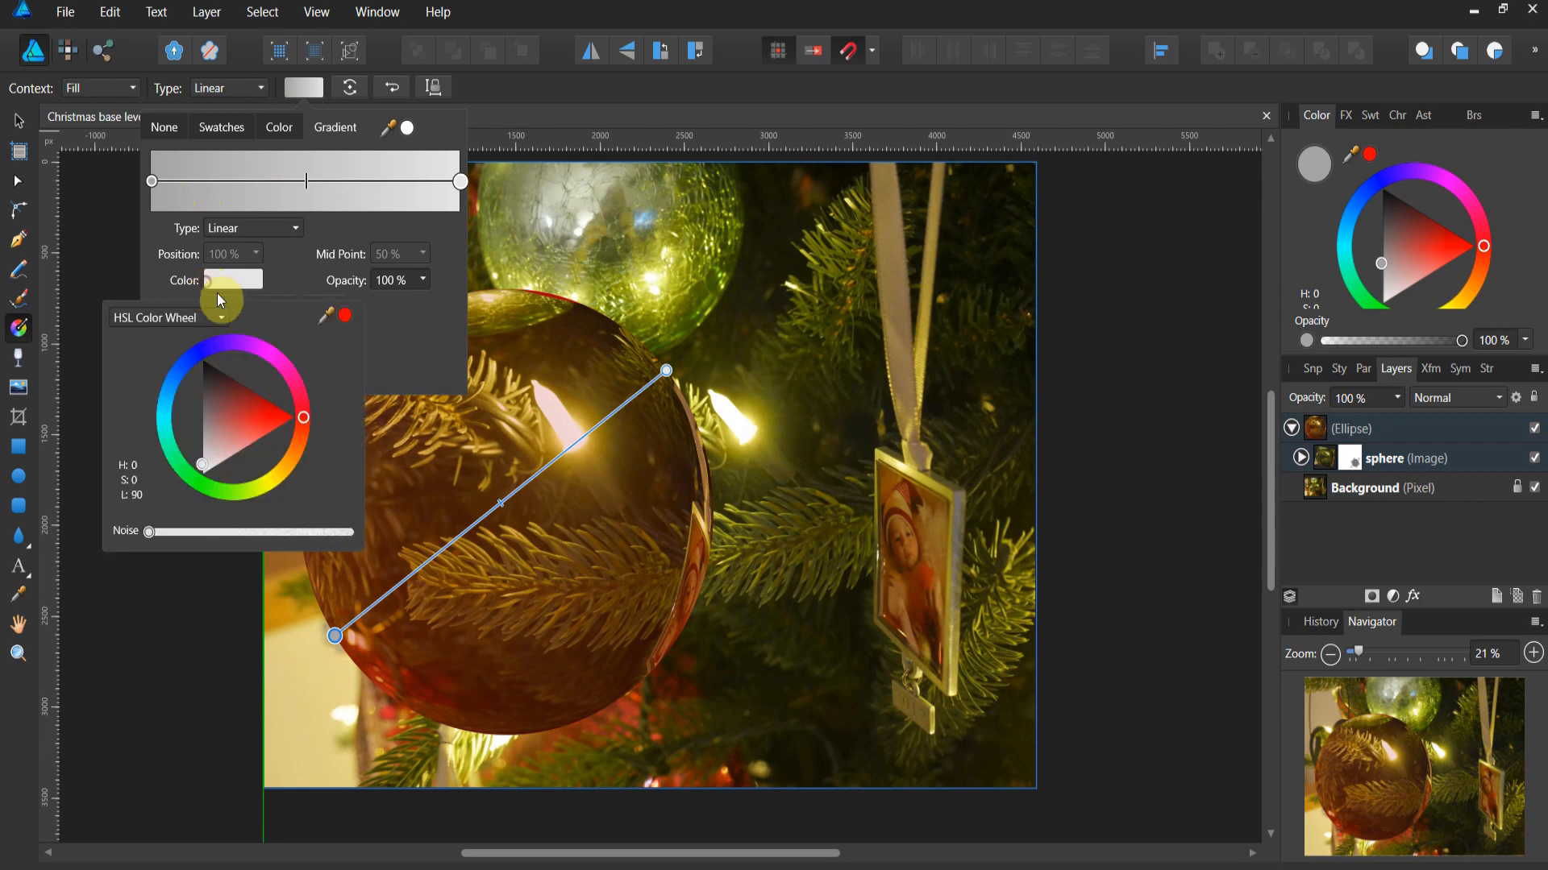
{"action": "mouse_move", "coordinate": [215, 414]}
{"action": "left_mouse_down"}
{"action": "mouse_move", "coordinate": [194, 410]}
{"action": "mouse_move", "coordinate": [195, 391]}
{"action": "left_mouse_up"}
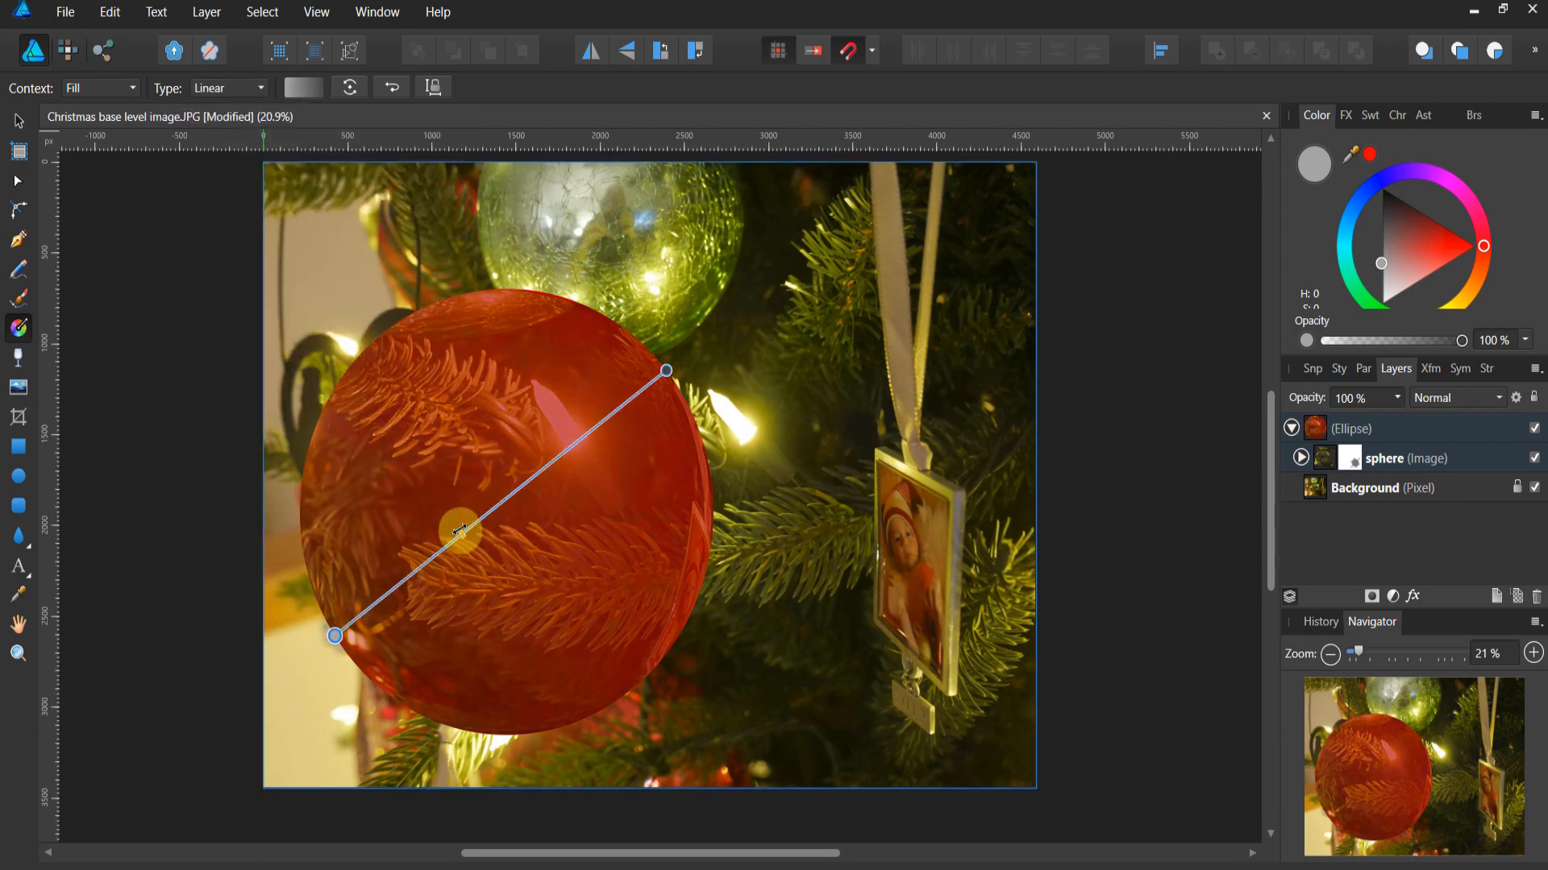
Shift the mask gradient's midpoint to 30% and set its upper-right end stop to lightness 84
{"action": "left_click_drag", "start_coordinate": [460, 530], "coordinate": [434, 556]}
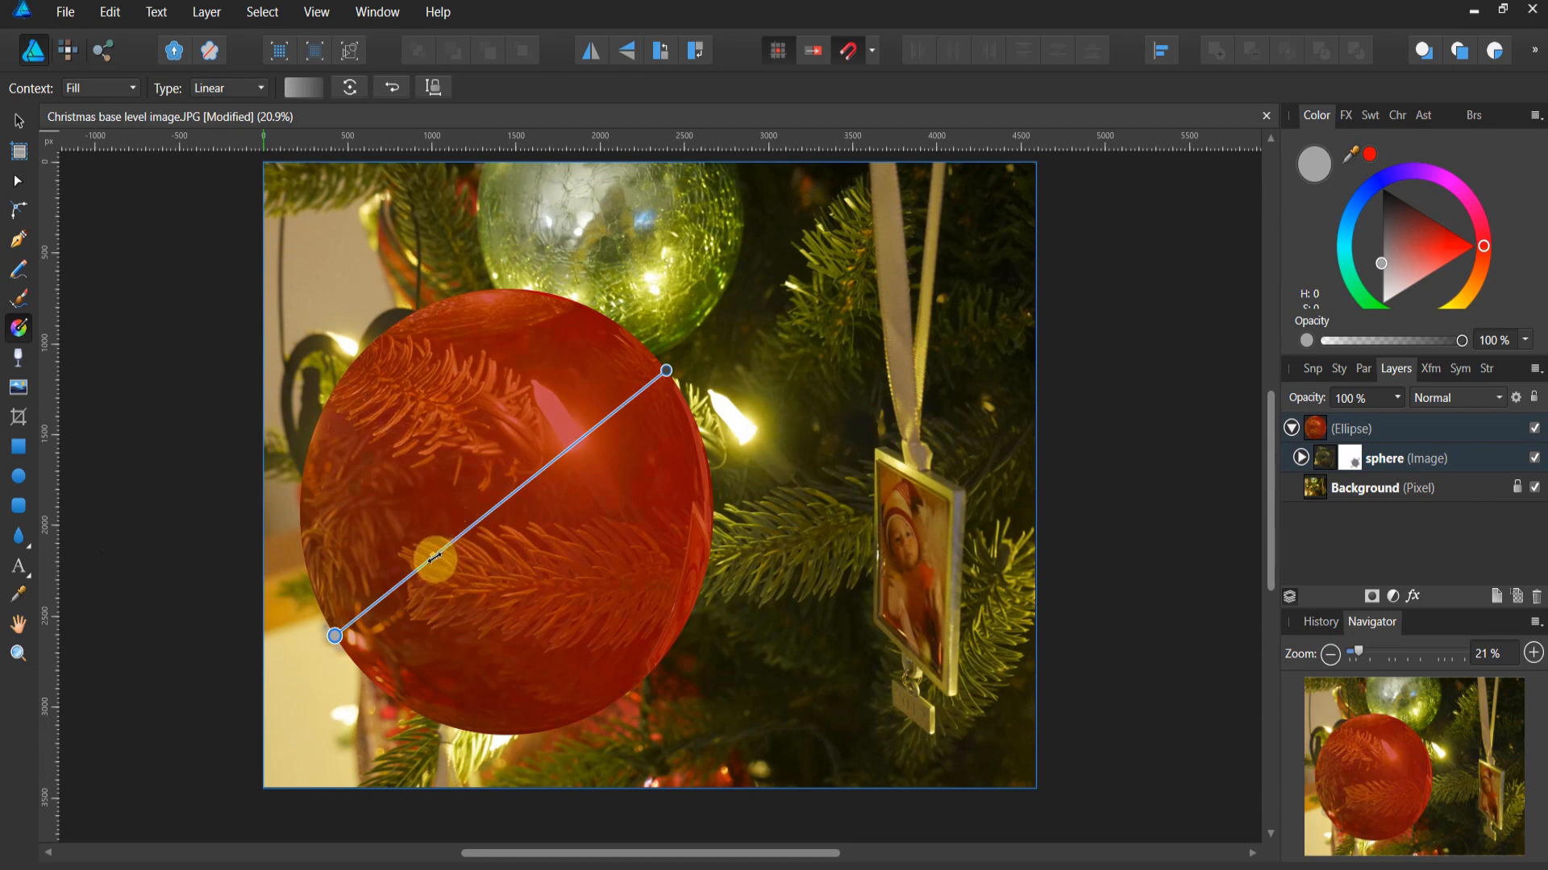
{"action": "left_click", "coordinate": [645, 362]}
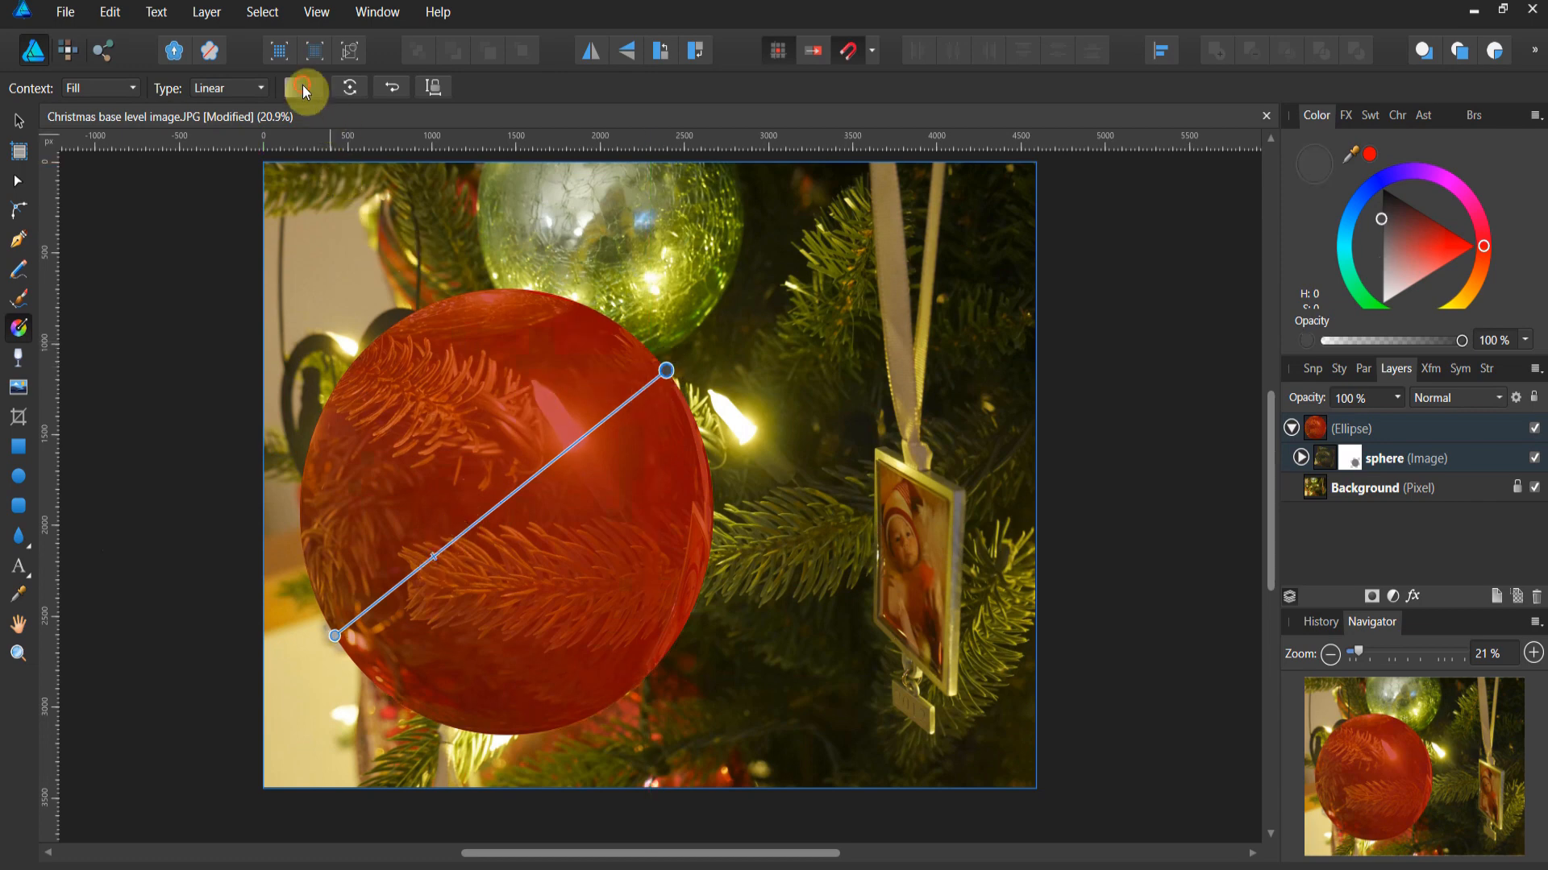
{"action": "left_click", "coordinate": [303, 87]}
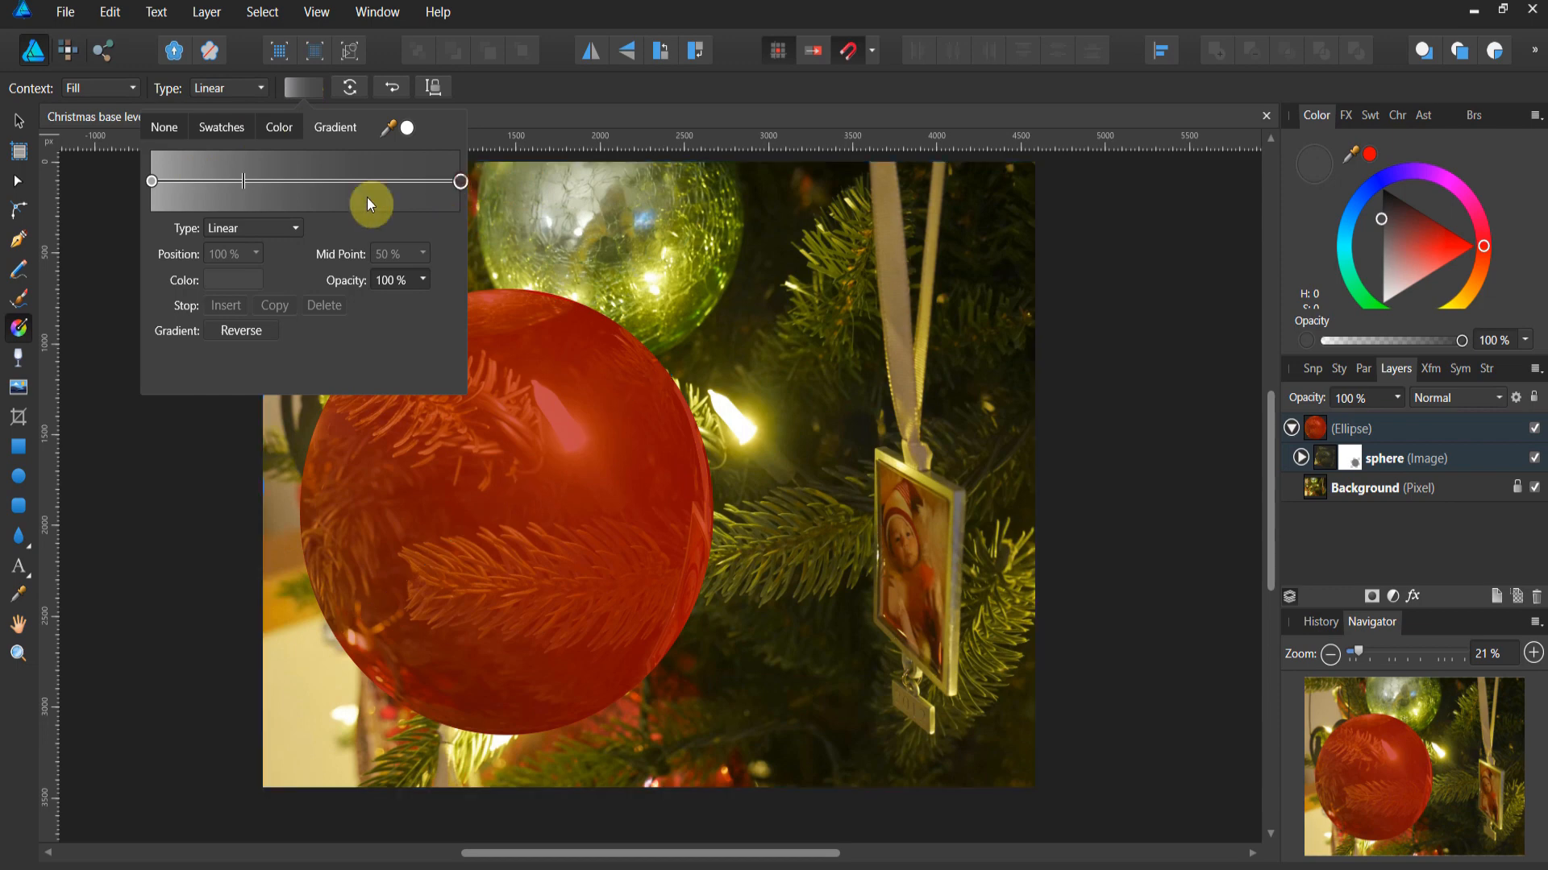
{"action": "left_click", "coordinate": [241, 281]}
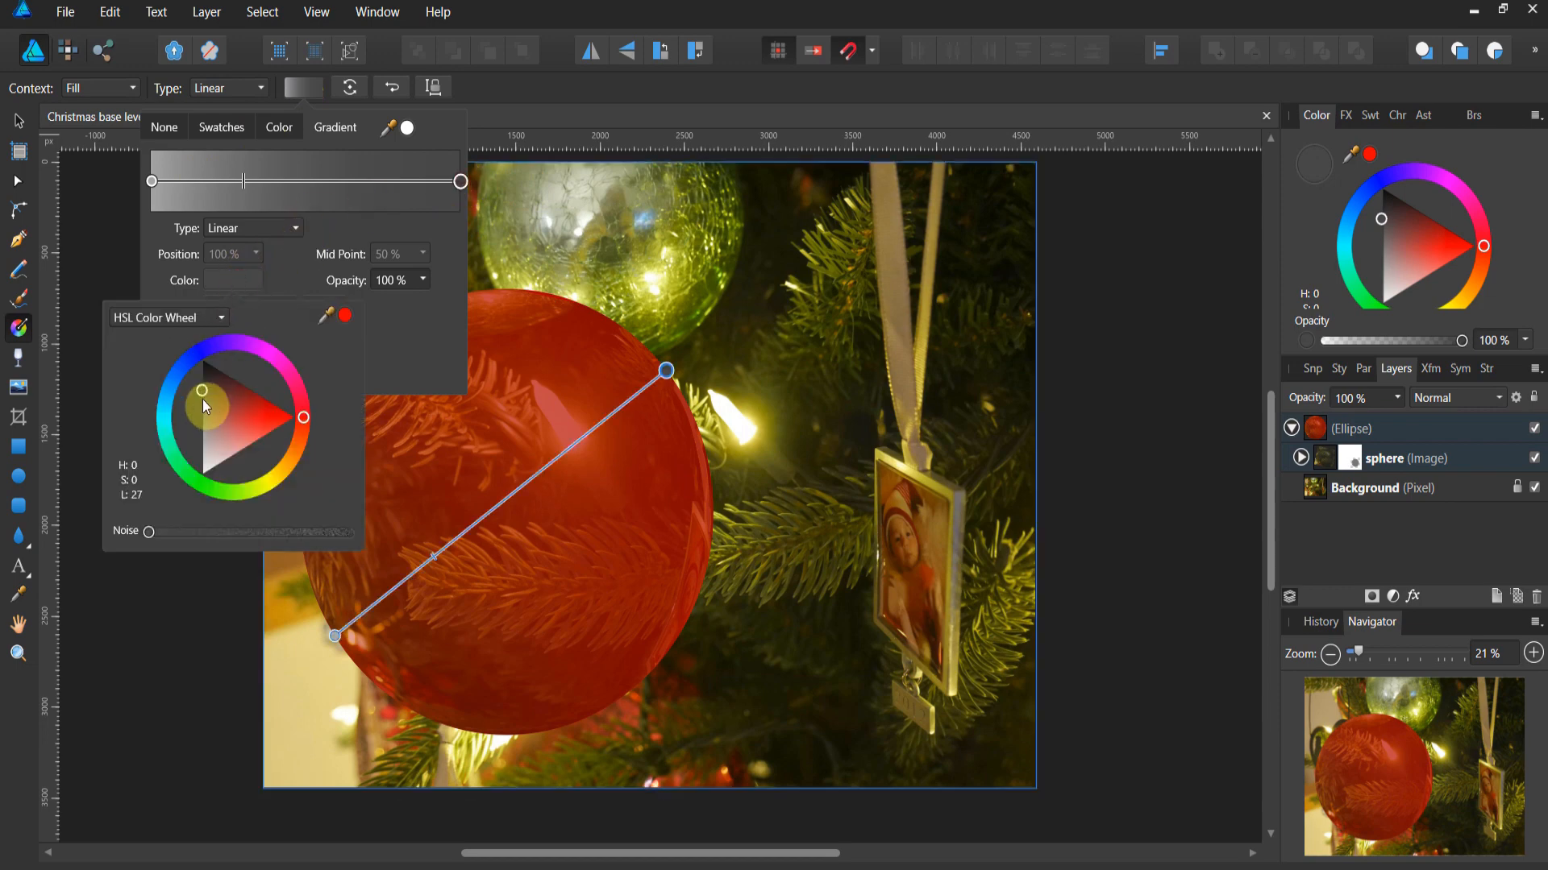
{"action": "left_click", "coordinate": [207, 449]}
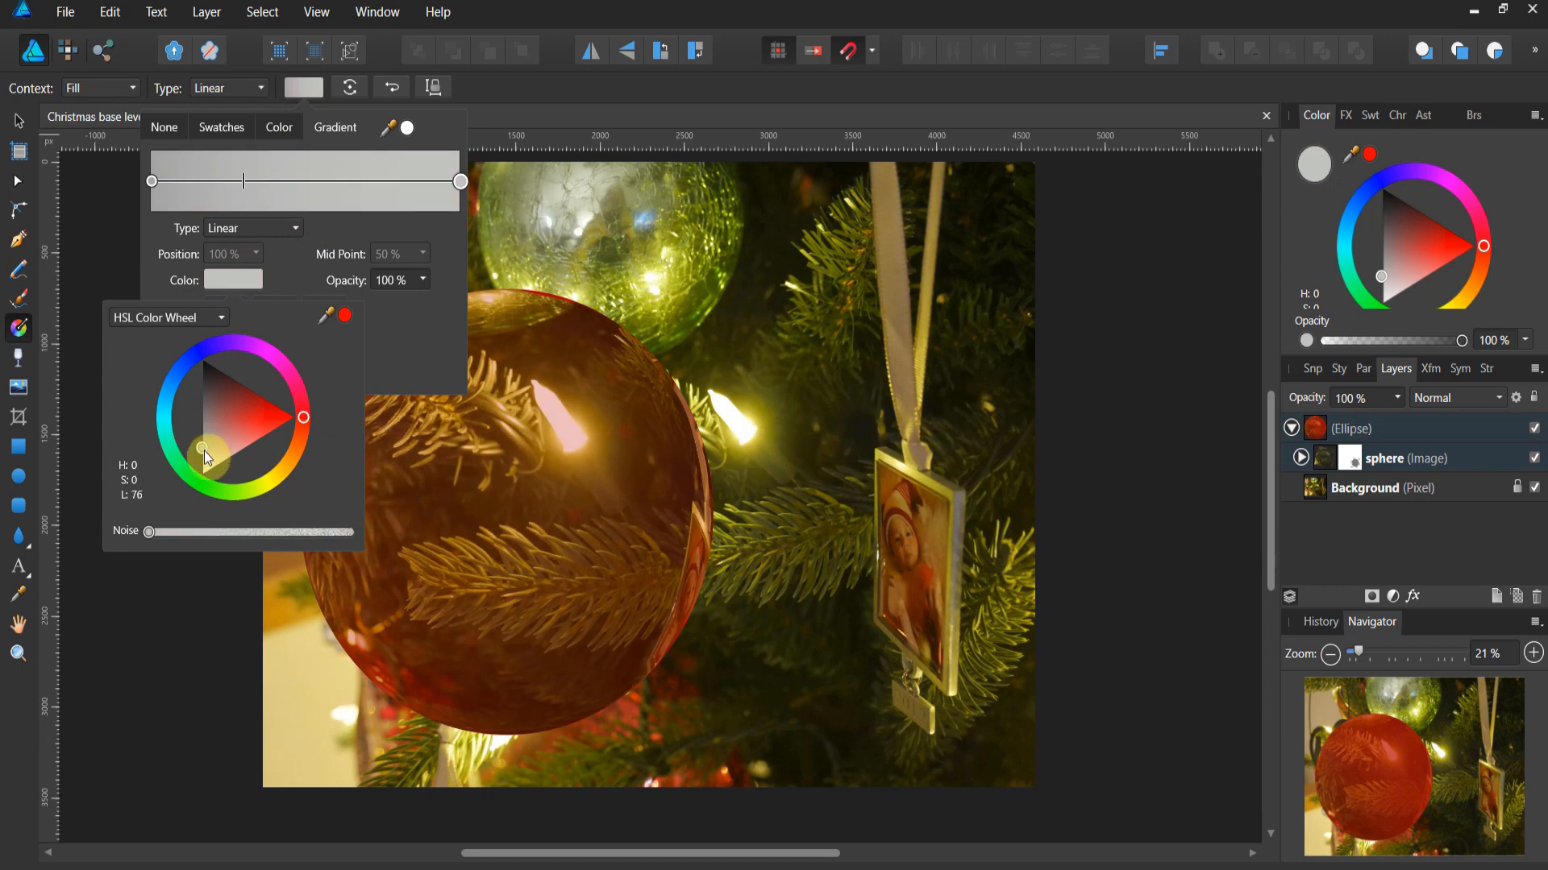
{"action": "left_click", "coordinate": [202, 458]}
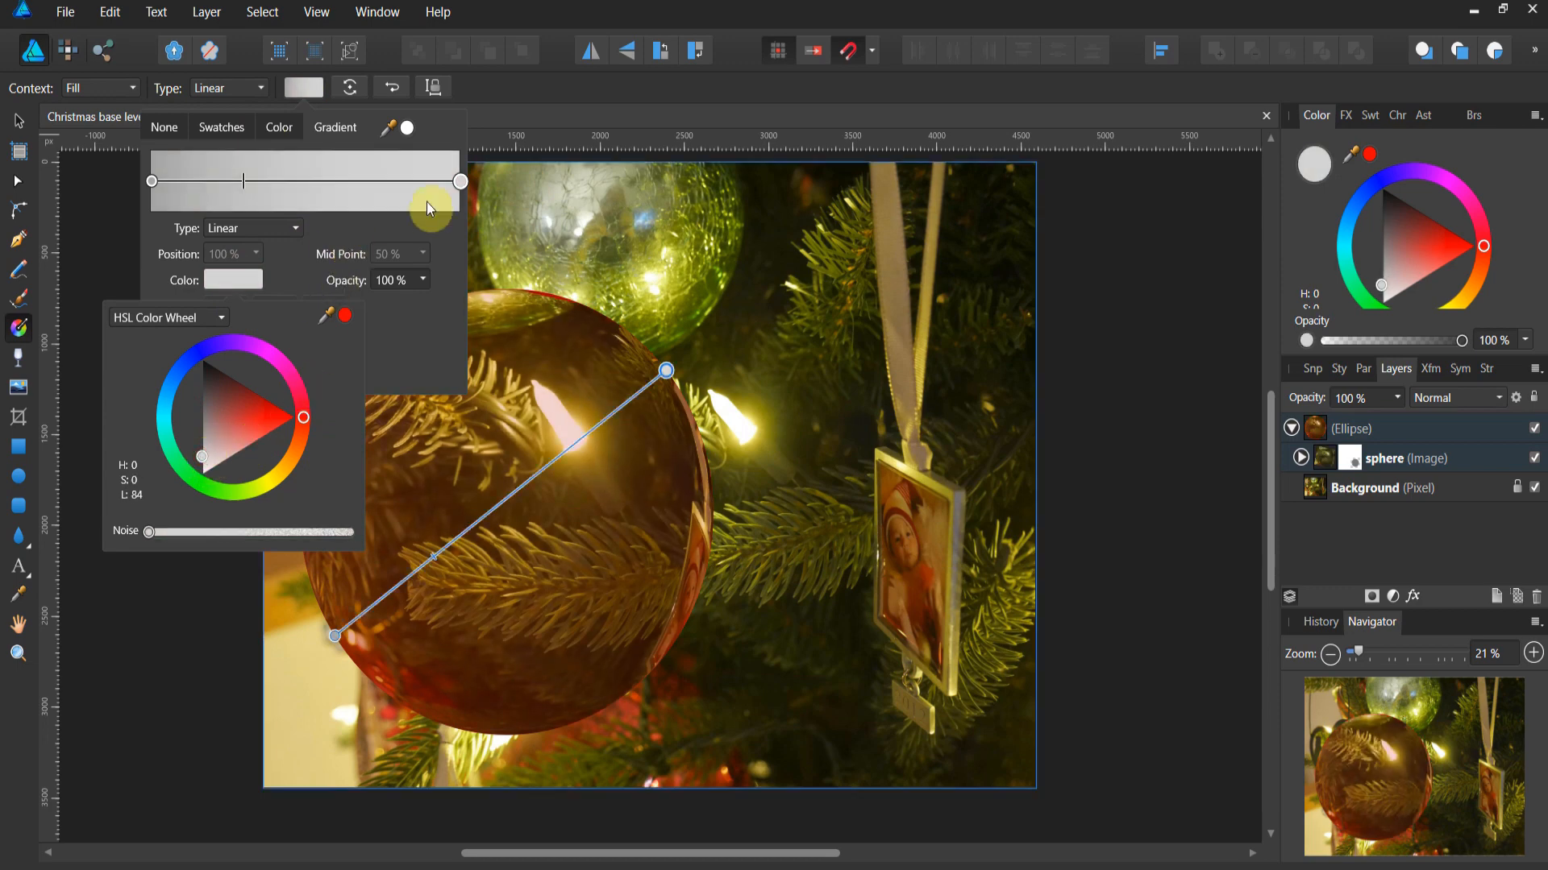
Set the mask gradient's lower-left start stop to a dark grey with lightness 25
{"action": "left_click", "coordinate": [153, 182]}
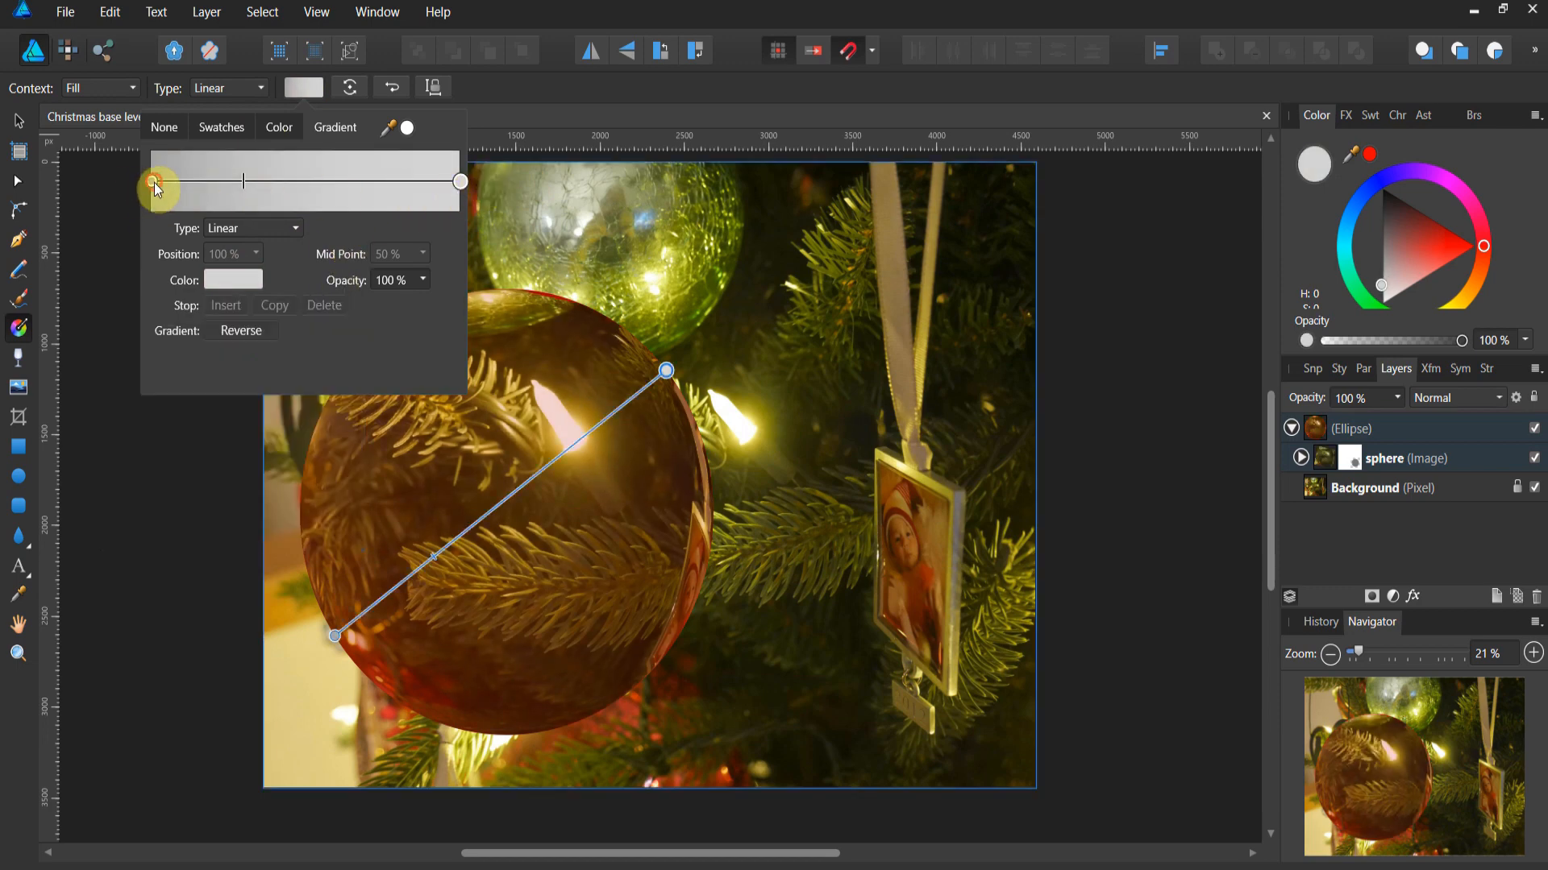
{"action": "left_click", "coordinate": [209, 280]}
{"action": "left_click", "coordinate": [205, 394]}
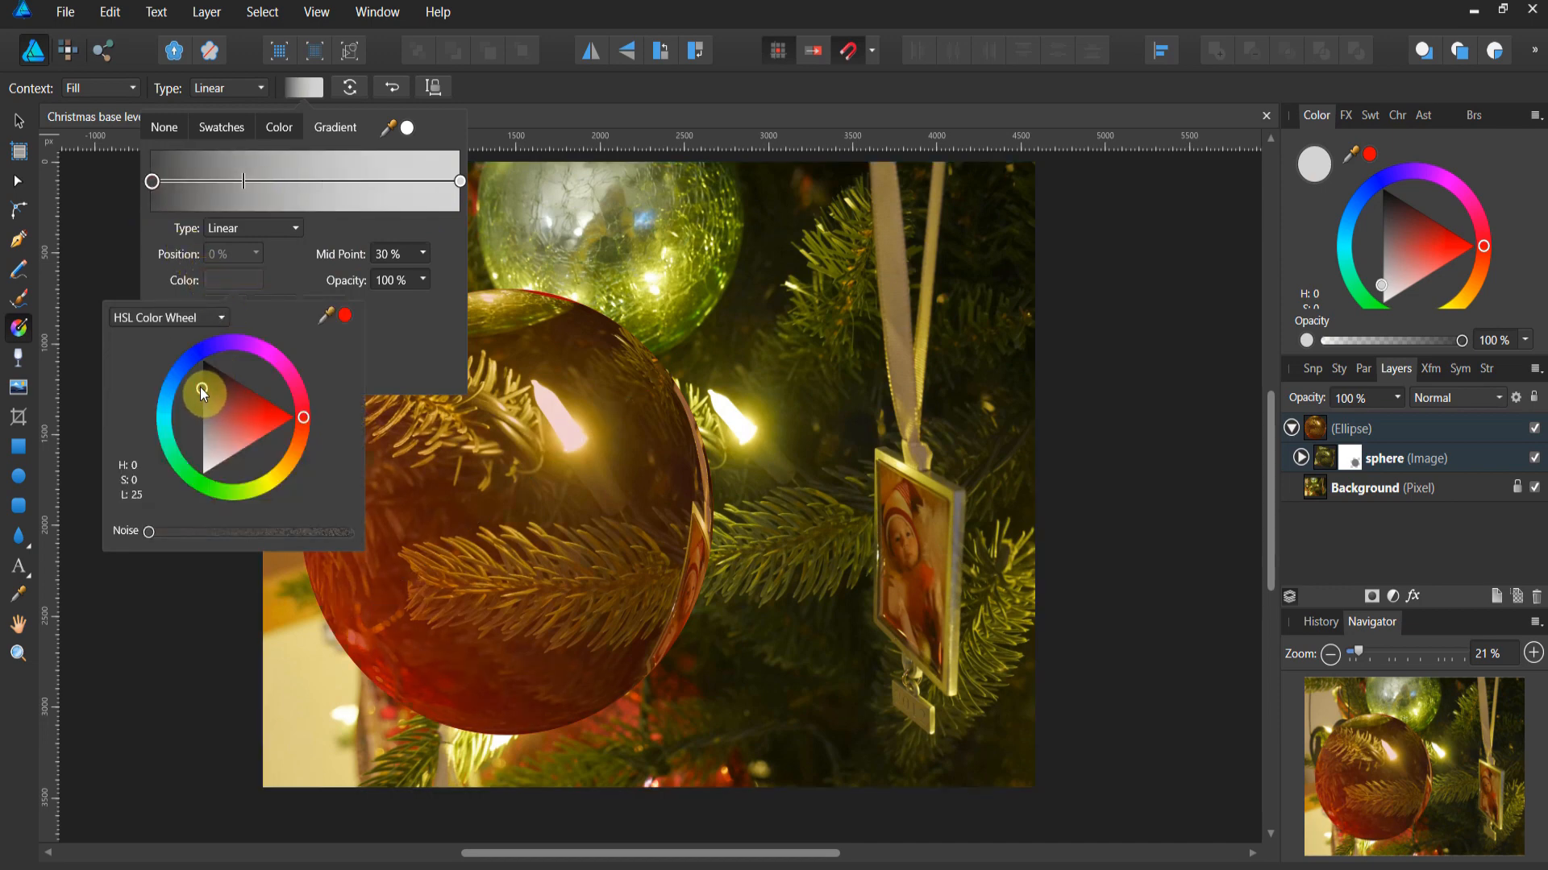
Darken the mask gradient's lower-left start stop to a grey with lightness 18
{"action": "left_click_drag", "start_coordinate": [200, 387], "coordinate": [201, 382]}
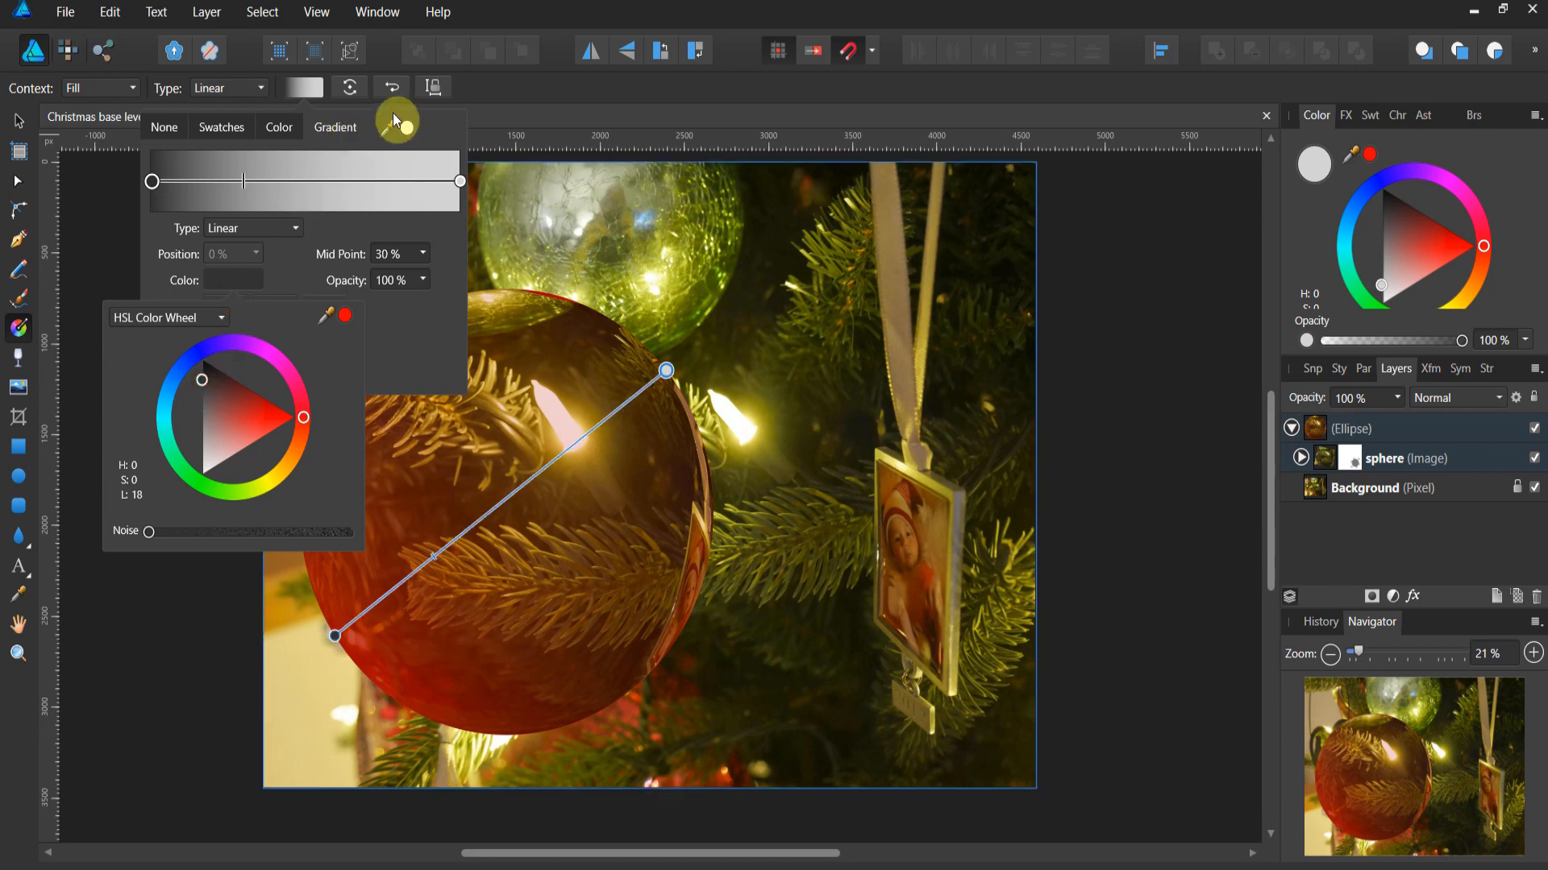
{"action": "left_click", "coordinate": [495, 94]}
{"action": "left_click", "coordinate": [554, 103]}
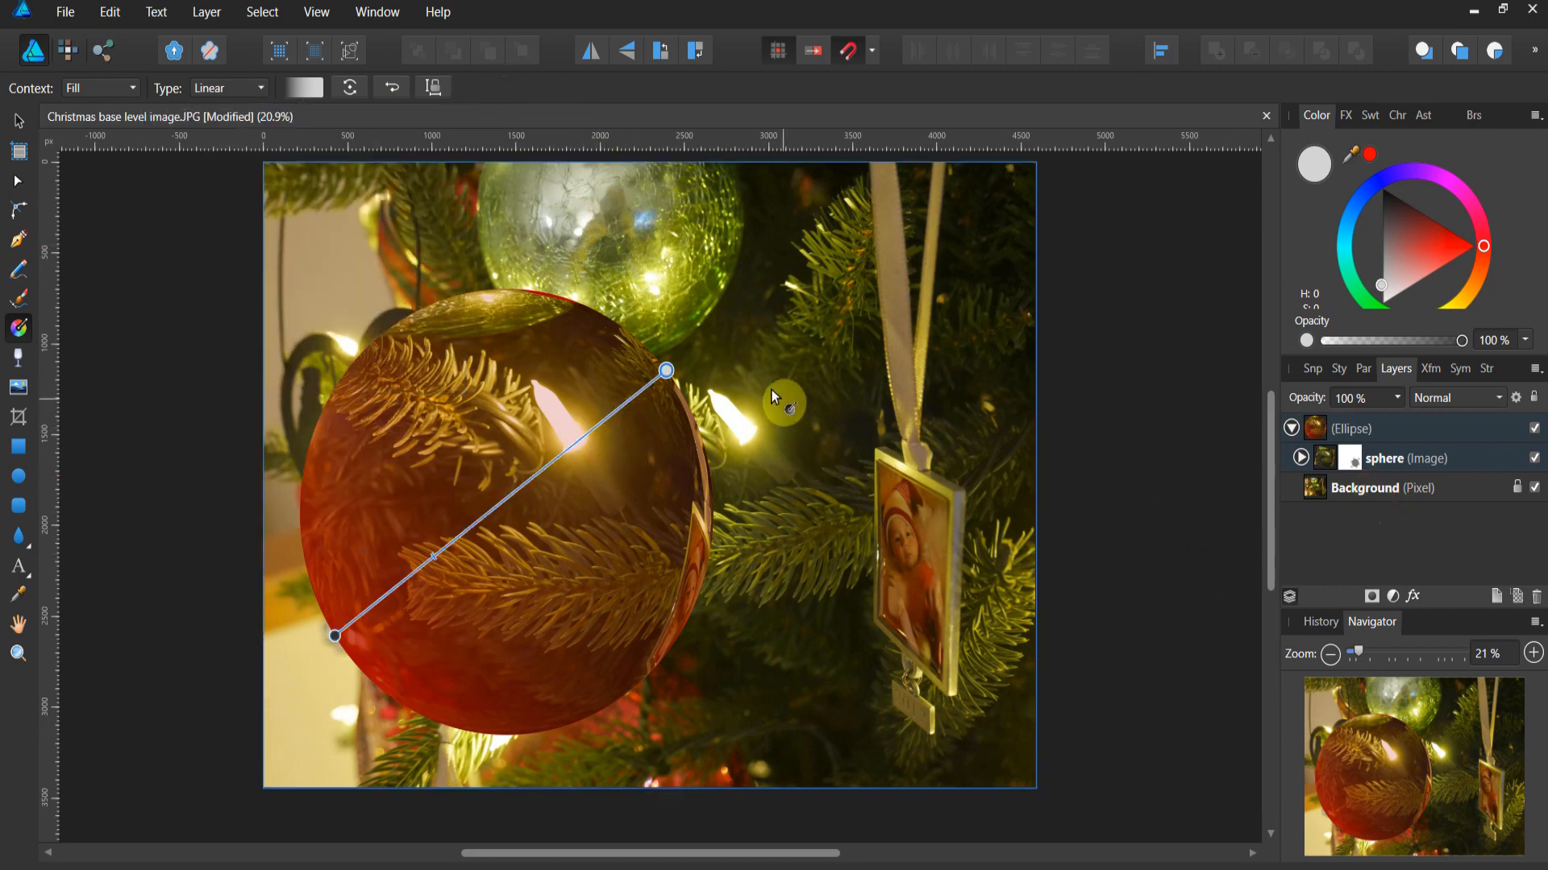
{"action": "left_click", "coordinate": [562, 308]}
Slightly enlarge the sphere image clipped inside the ellipse from its upper-right corner, and clear the selection
{"action": "left_click", "coordinate": [1301, 458]}
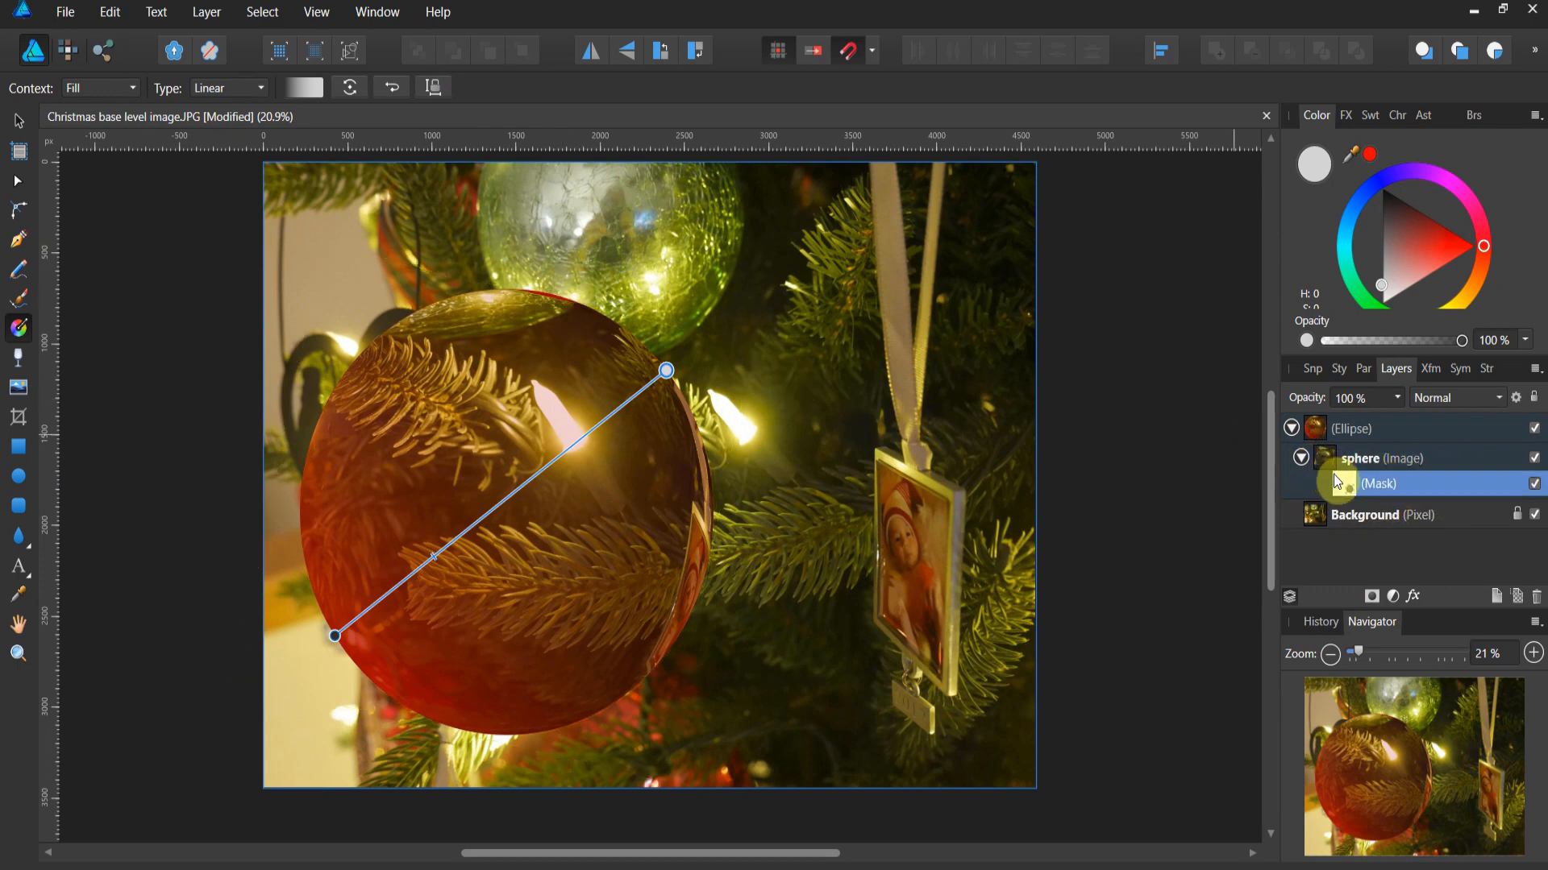
{"action": "left_click", "coordinate": [1323, 455]}
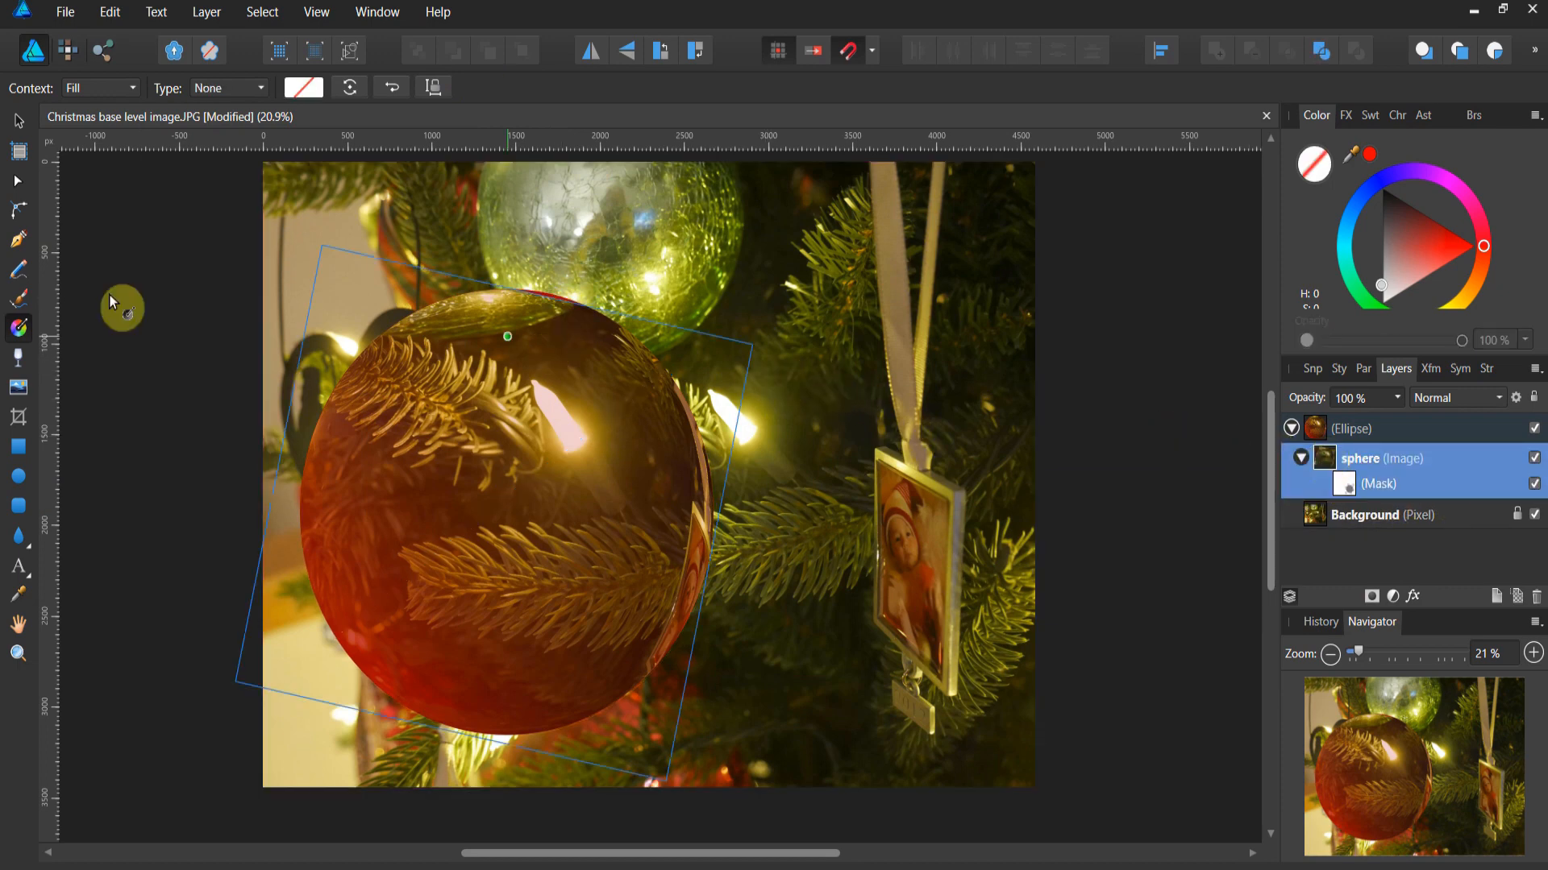
{"action": "left_click", "coordinate": [19, 121]}
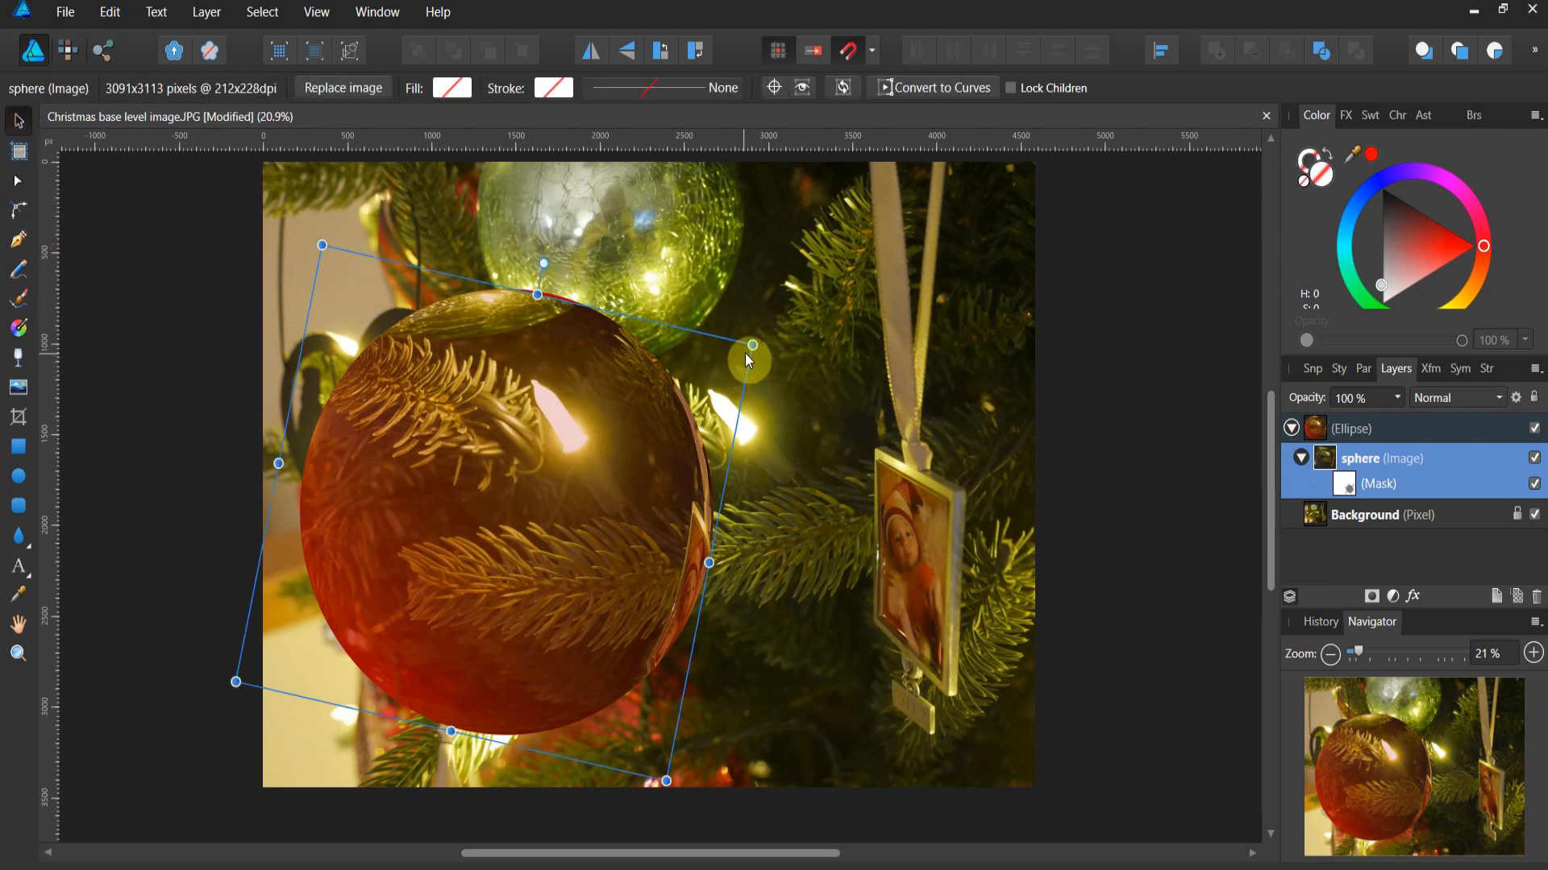
{"action": "left_click_drag", "start_coordinate": [752, 345], "coordinate": [766, 335]}
{"action": "left_click", "coordinate": [172, 435]}
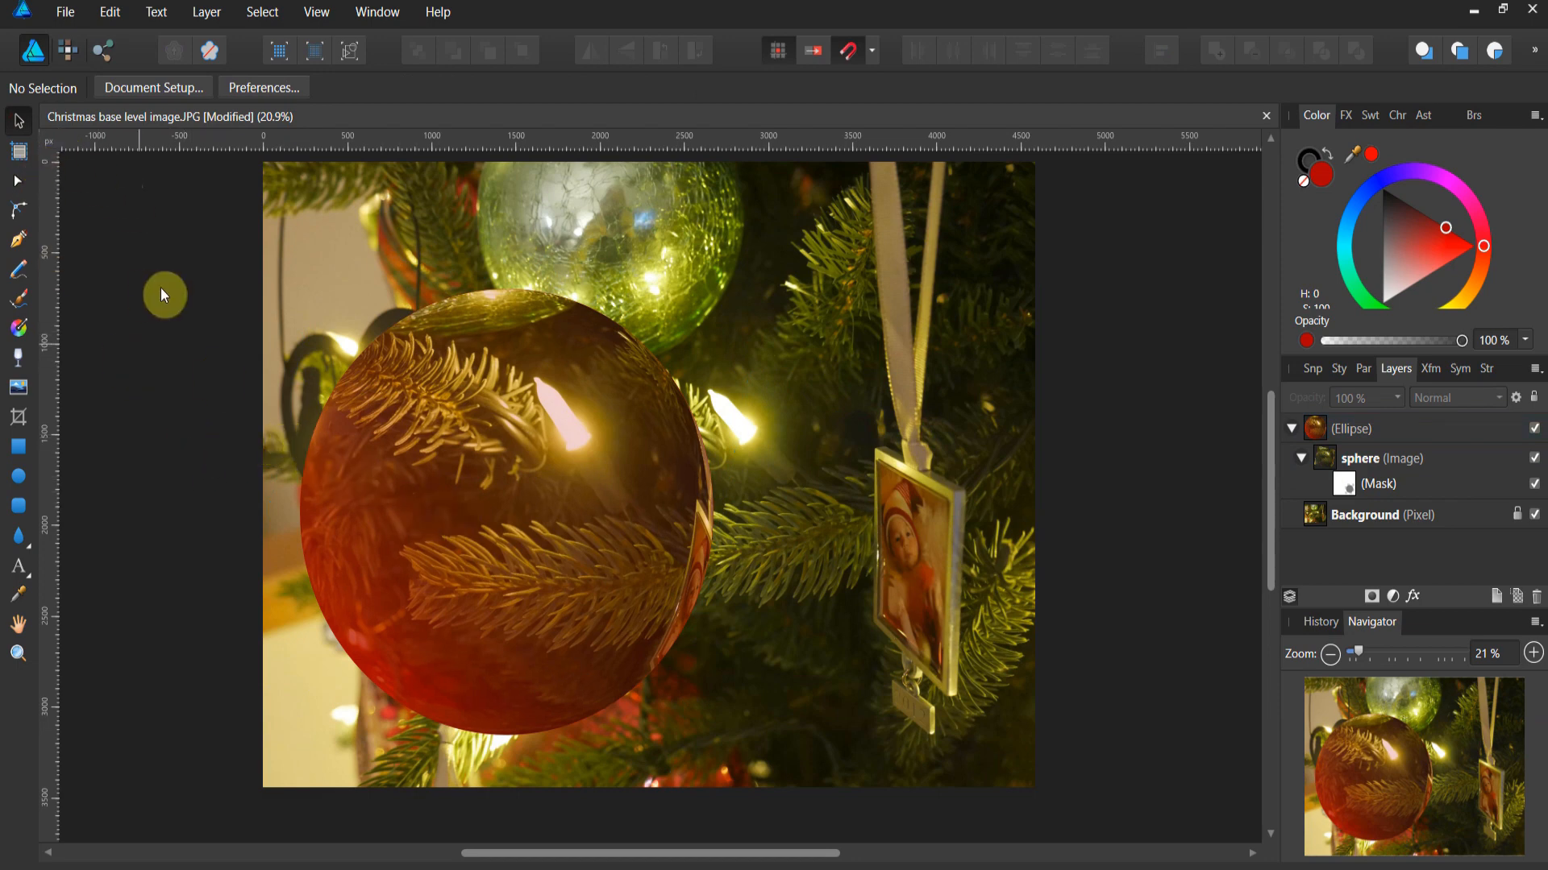
Move the whole ball to the photo's lower-left corner so part of it extends off the canvas, and deselect it
{"action": "left_click", "coordinate": [432, 478]}
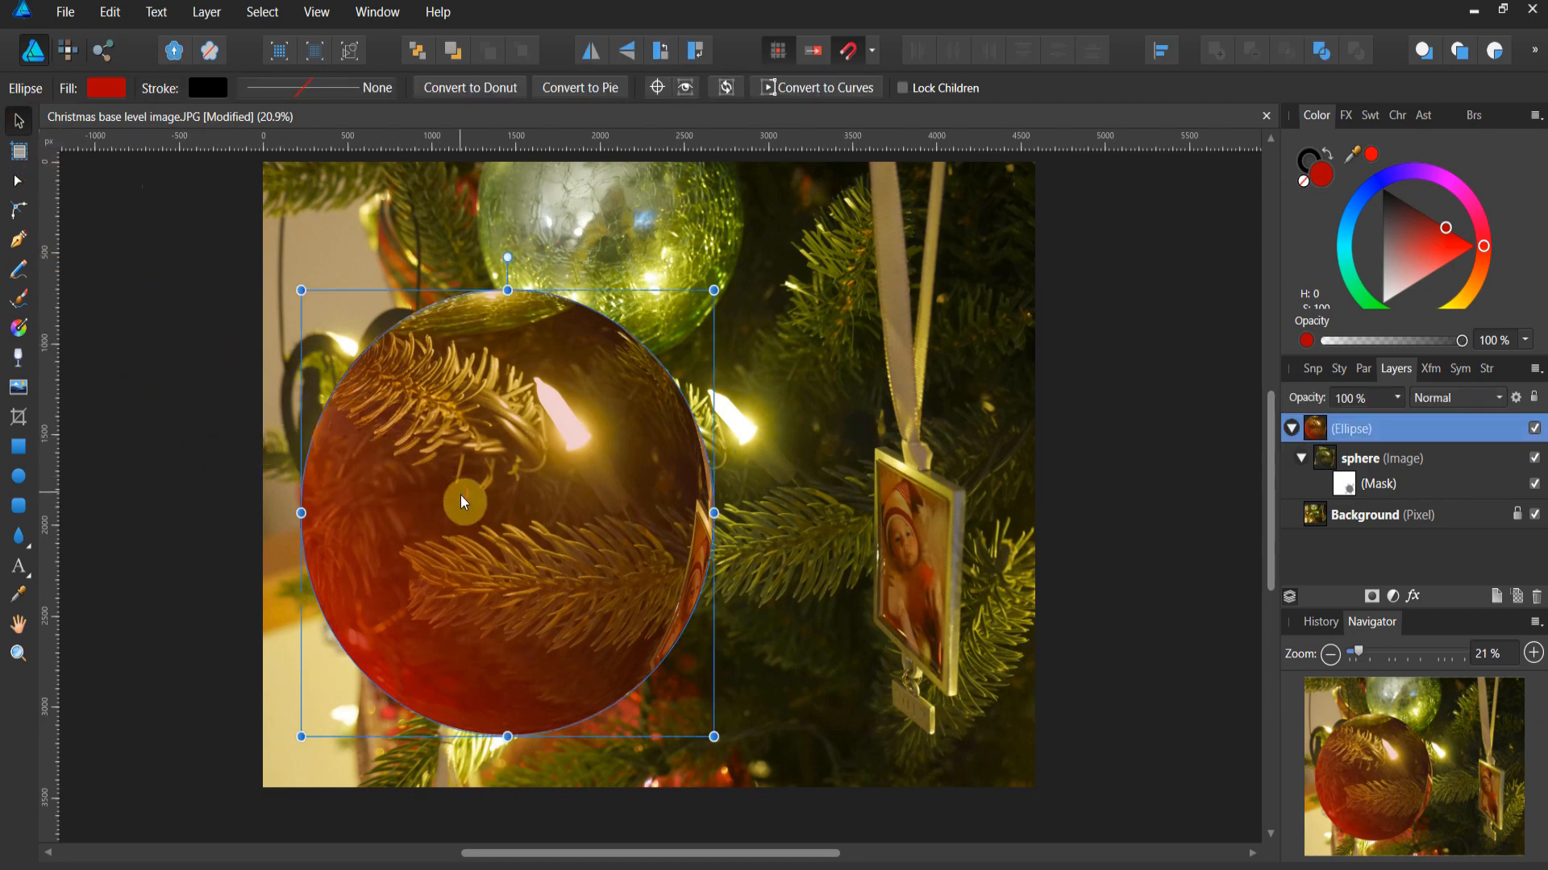
{"action": "left_click_drag", "start_coordinate": [461, 496], "coordinate": [360, 613]}
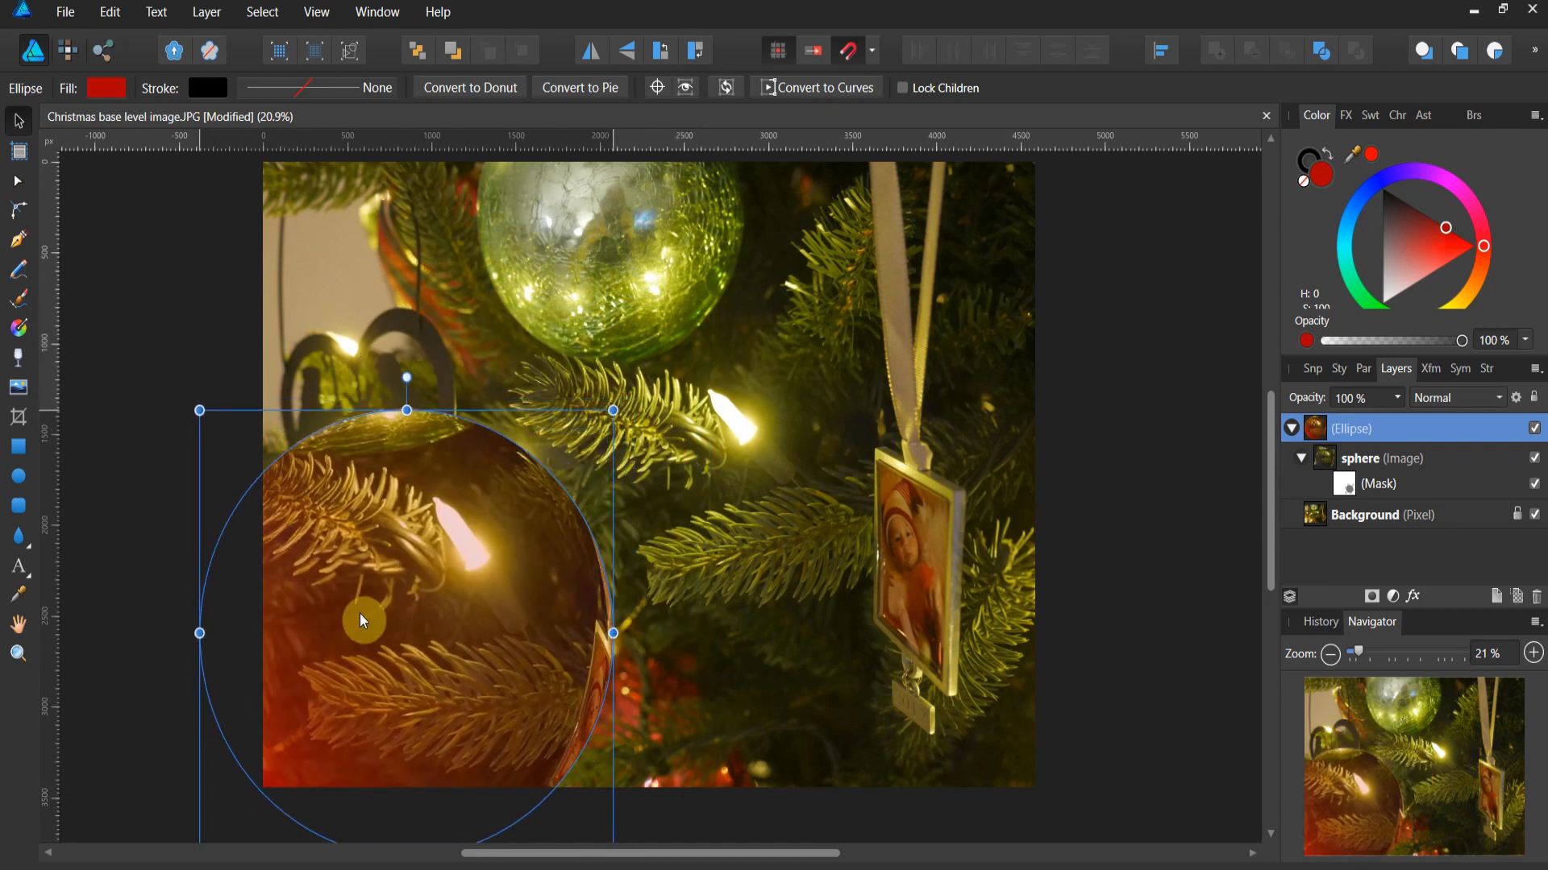
{"action": "left_click", "coordinate": [201, 338]}
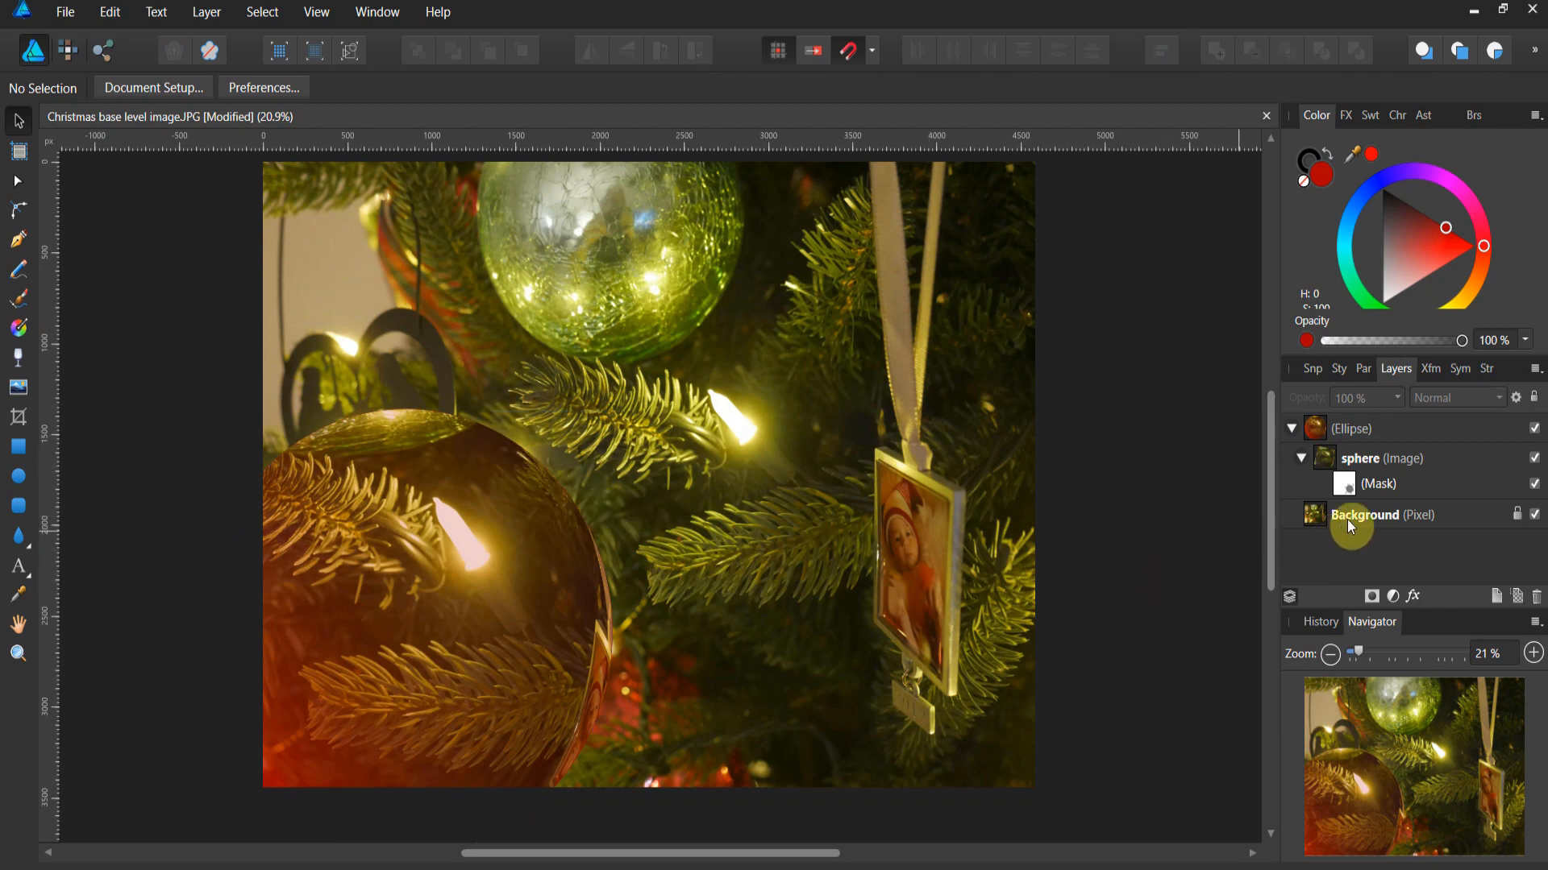
Select the sphere image's mask and activate the Paint Brush Tool in the Pixel Persona
{"action": "left_click", "coordinate": [1353, 489]}
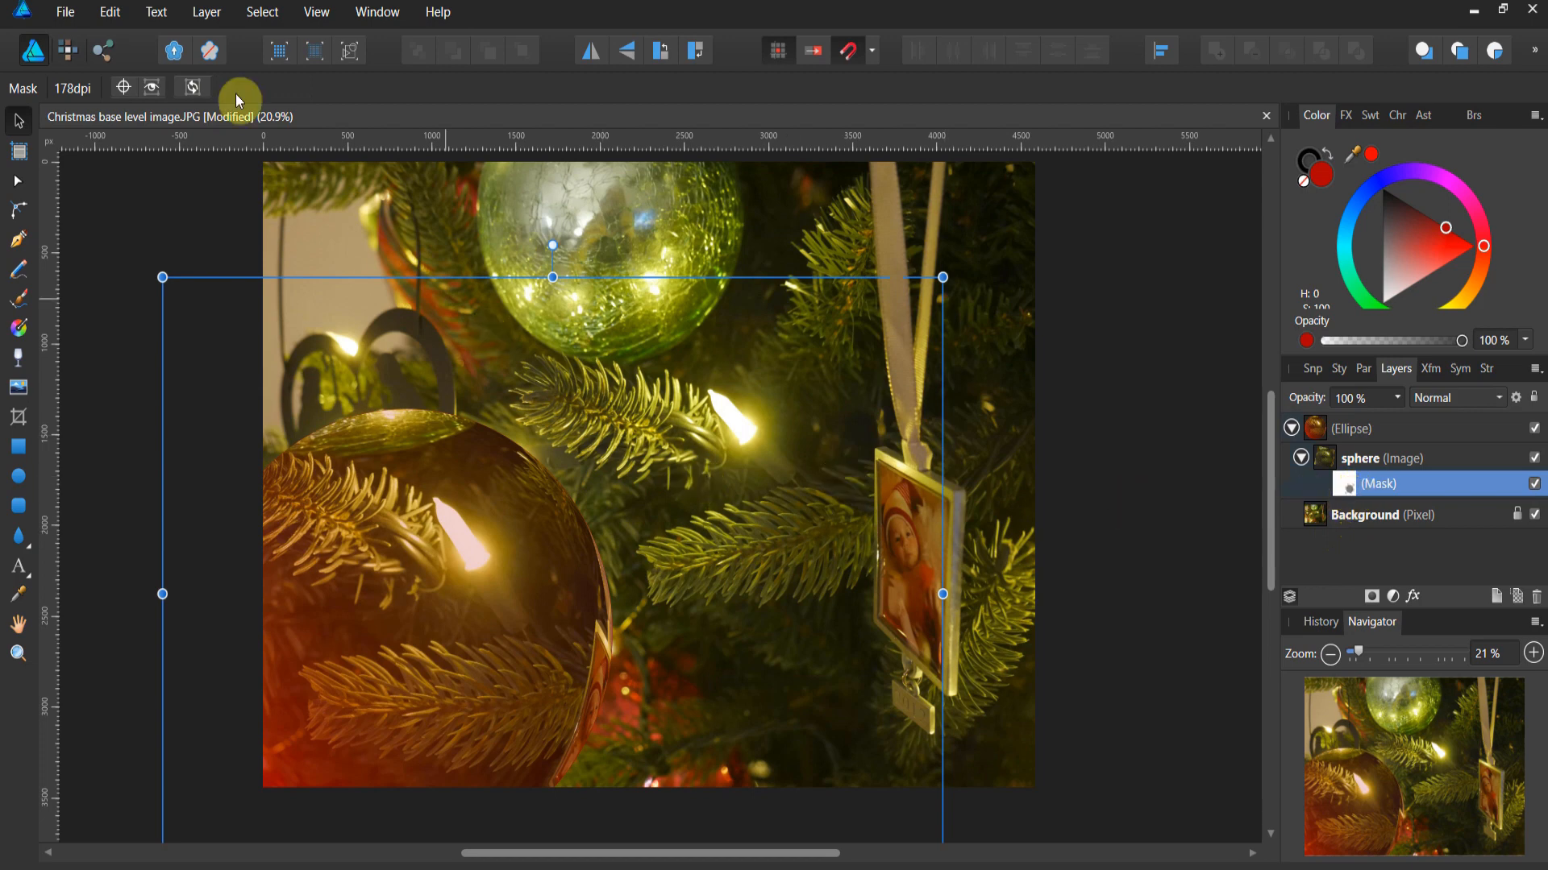
{"action": "left_click", "coordinate": [72, 60]}
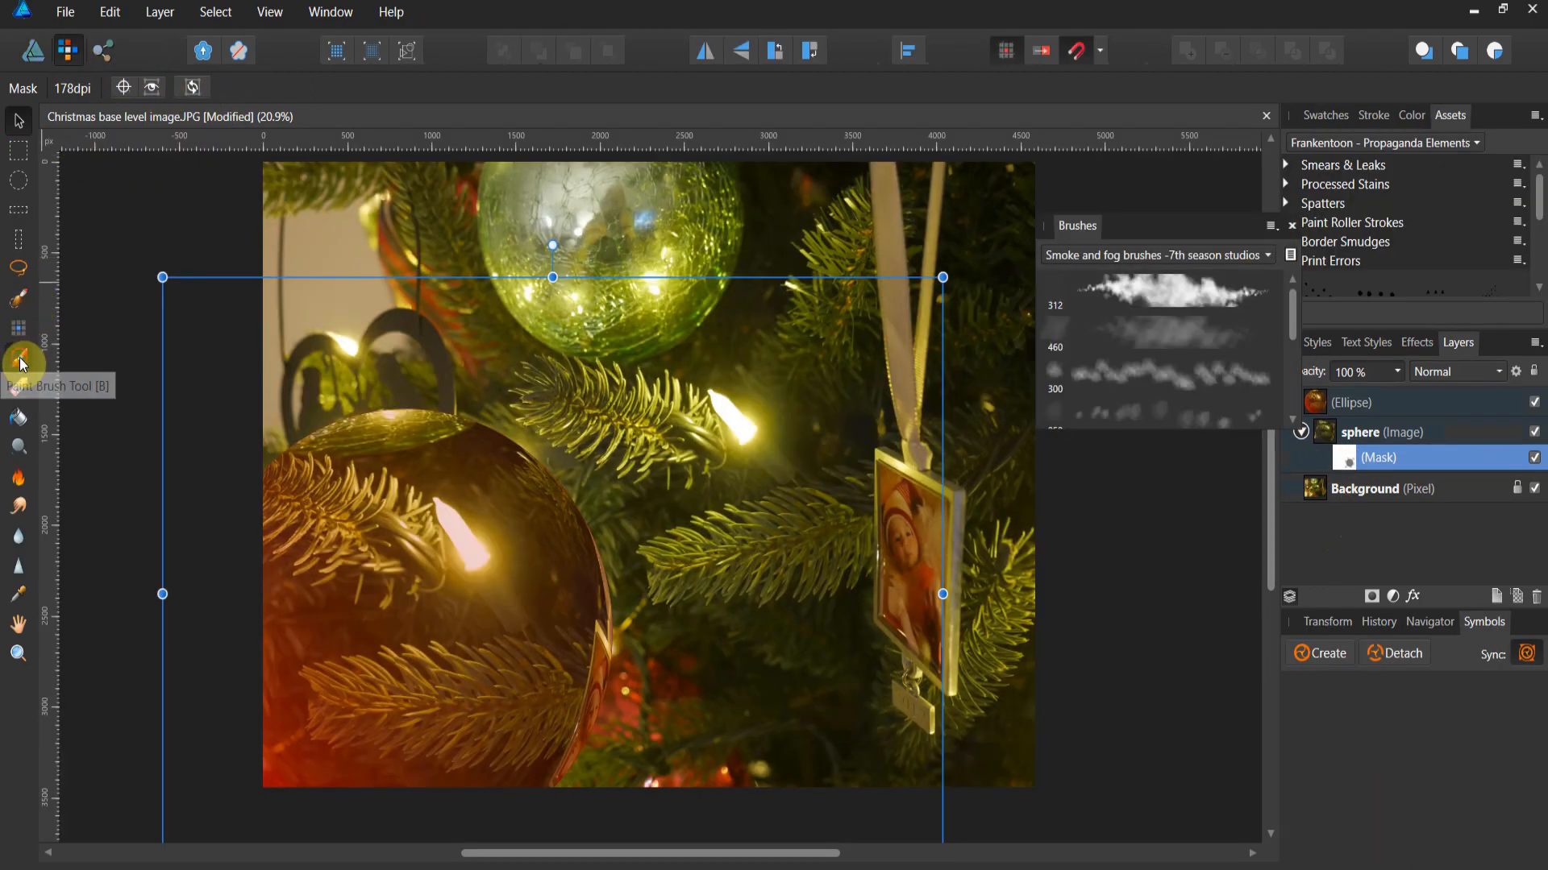
{"action": "left_click", "coordinate": [21, 361]}
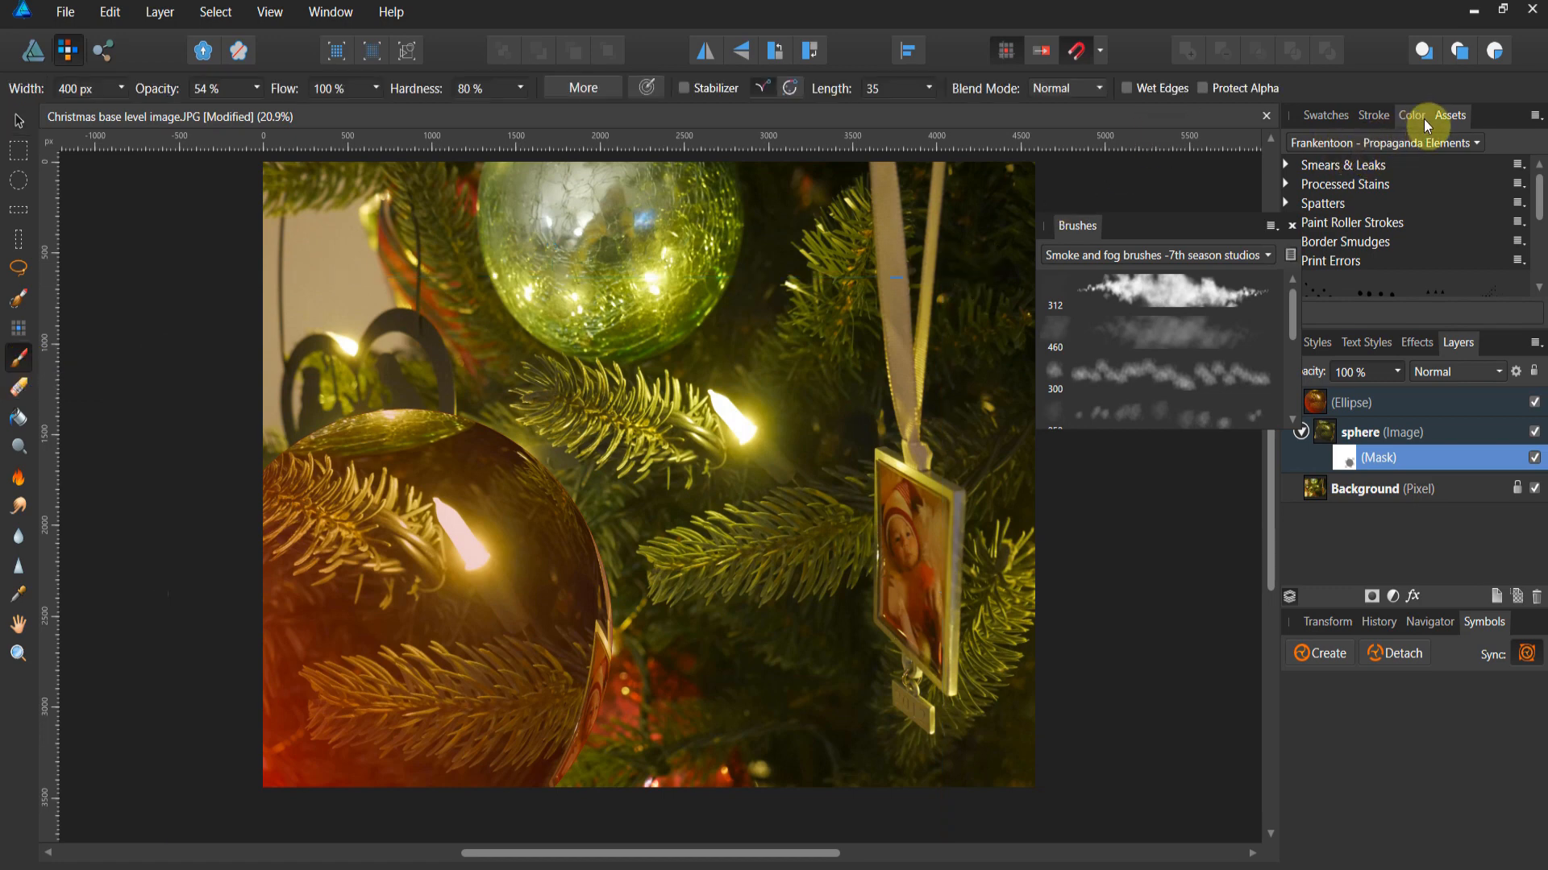
Choose the soft 64 px brush from the Spray-paints brush category
{"action": "left_click", "coordinate": [1263, 258]}
{"action": "scroll", "coordinate": [1188, 413], "scroll_direction": "up", "scroll_amount": 20}
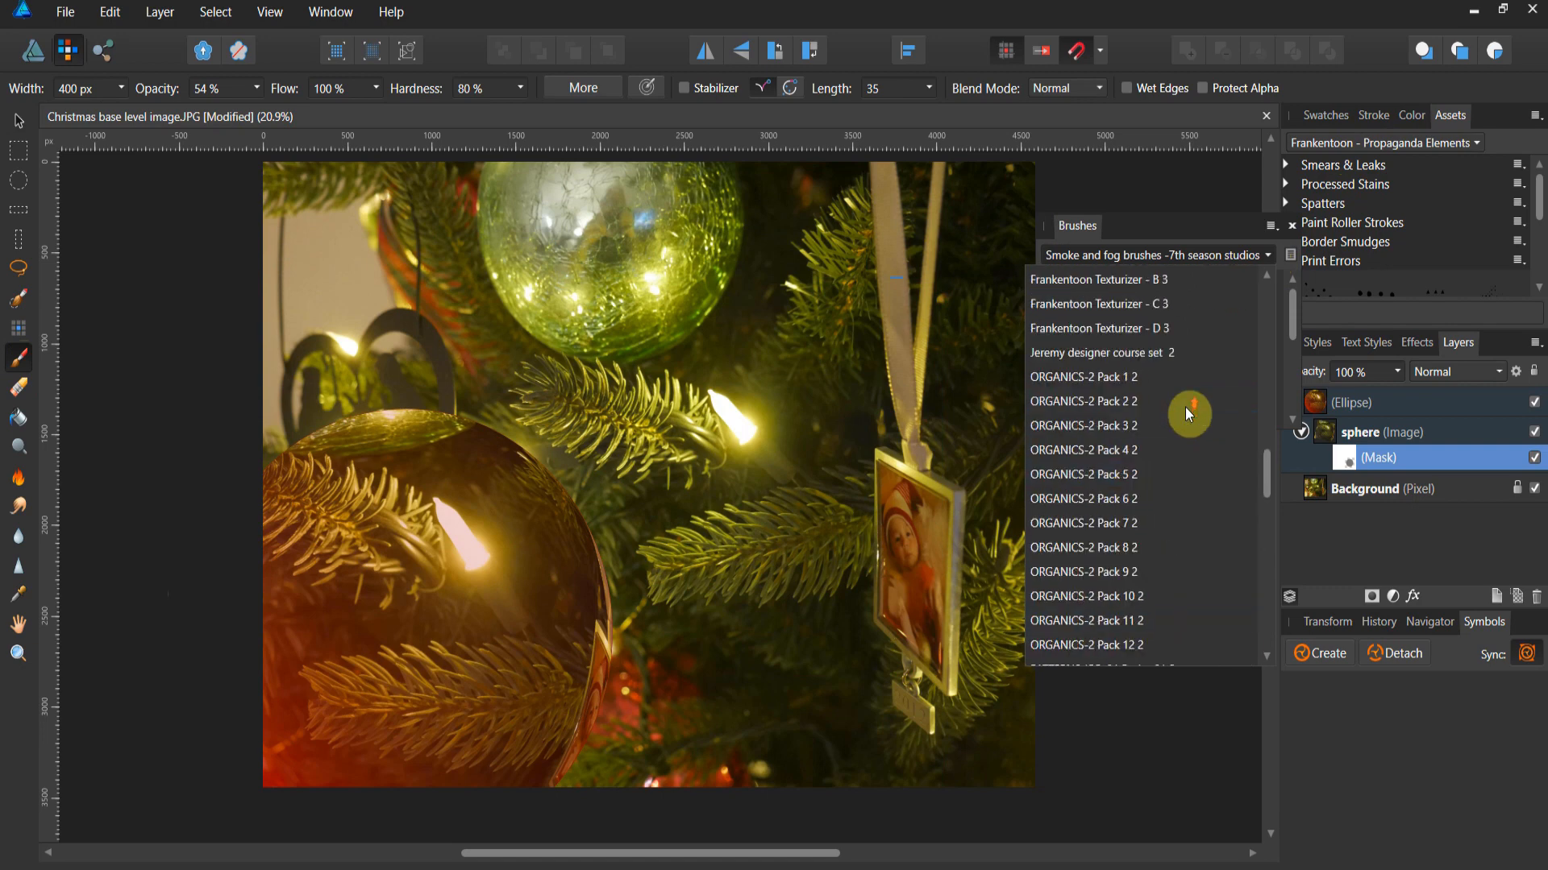
{"action": "scroll", "coordinate": [1188, 415], "scroll_direction": "up", "scroll_amount": 1}
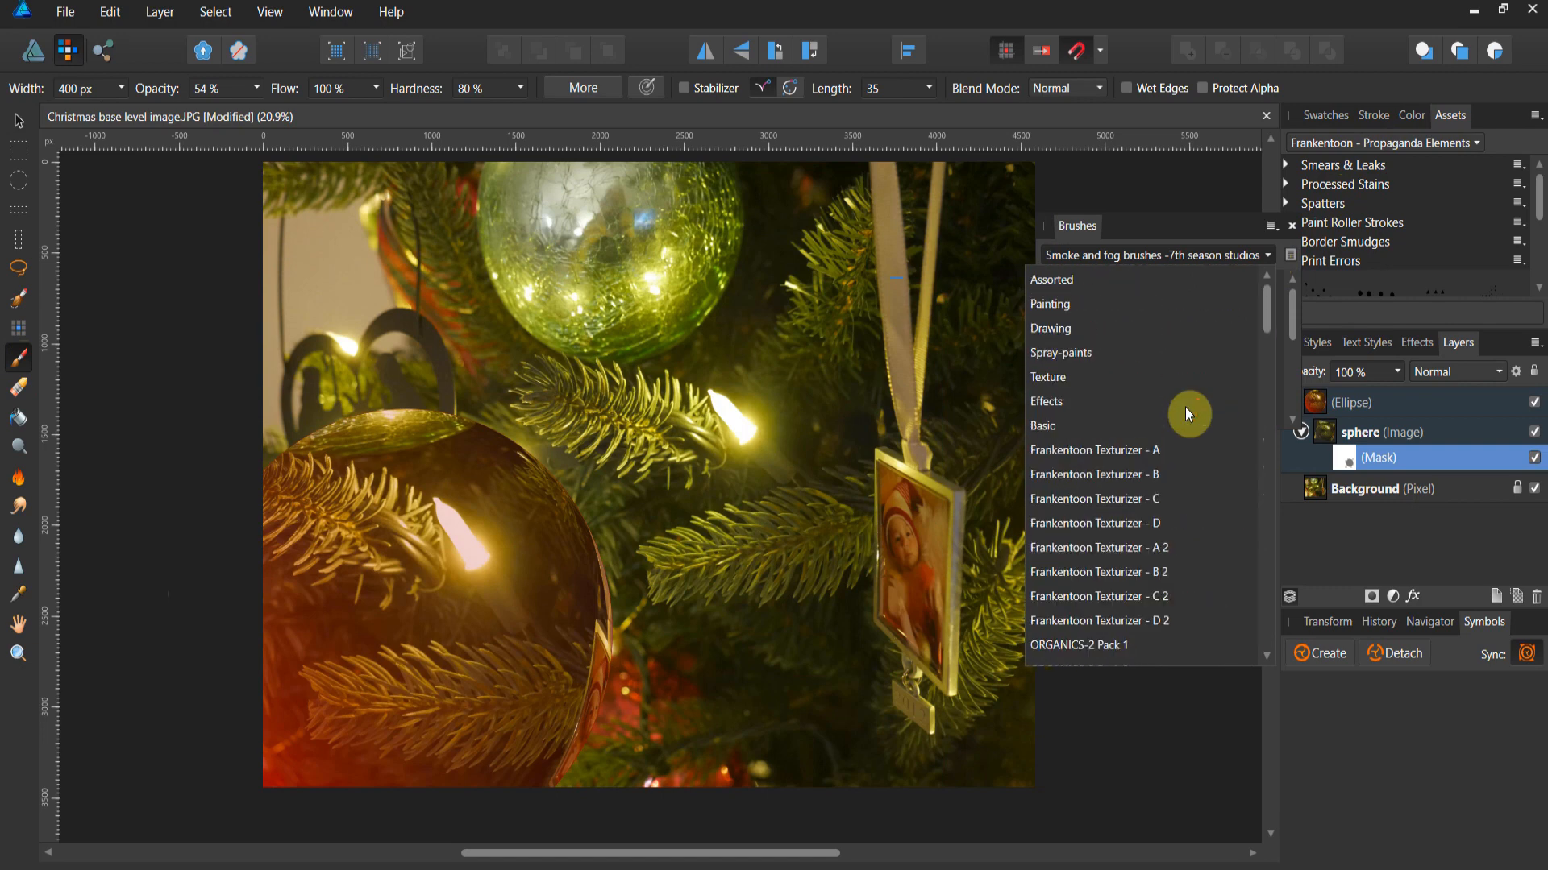
{"action": "left_click", "coordinate": [1098, 355]}
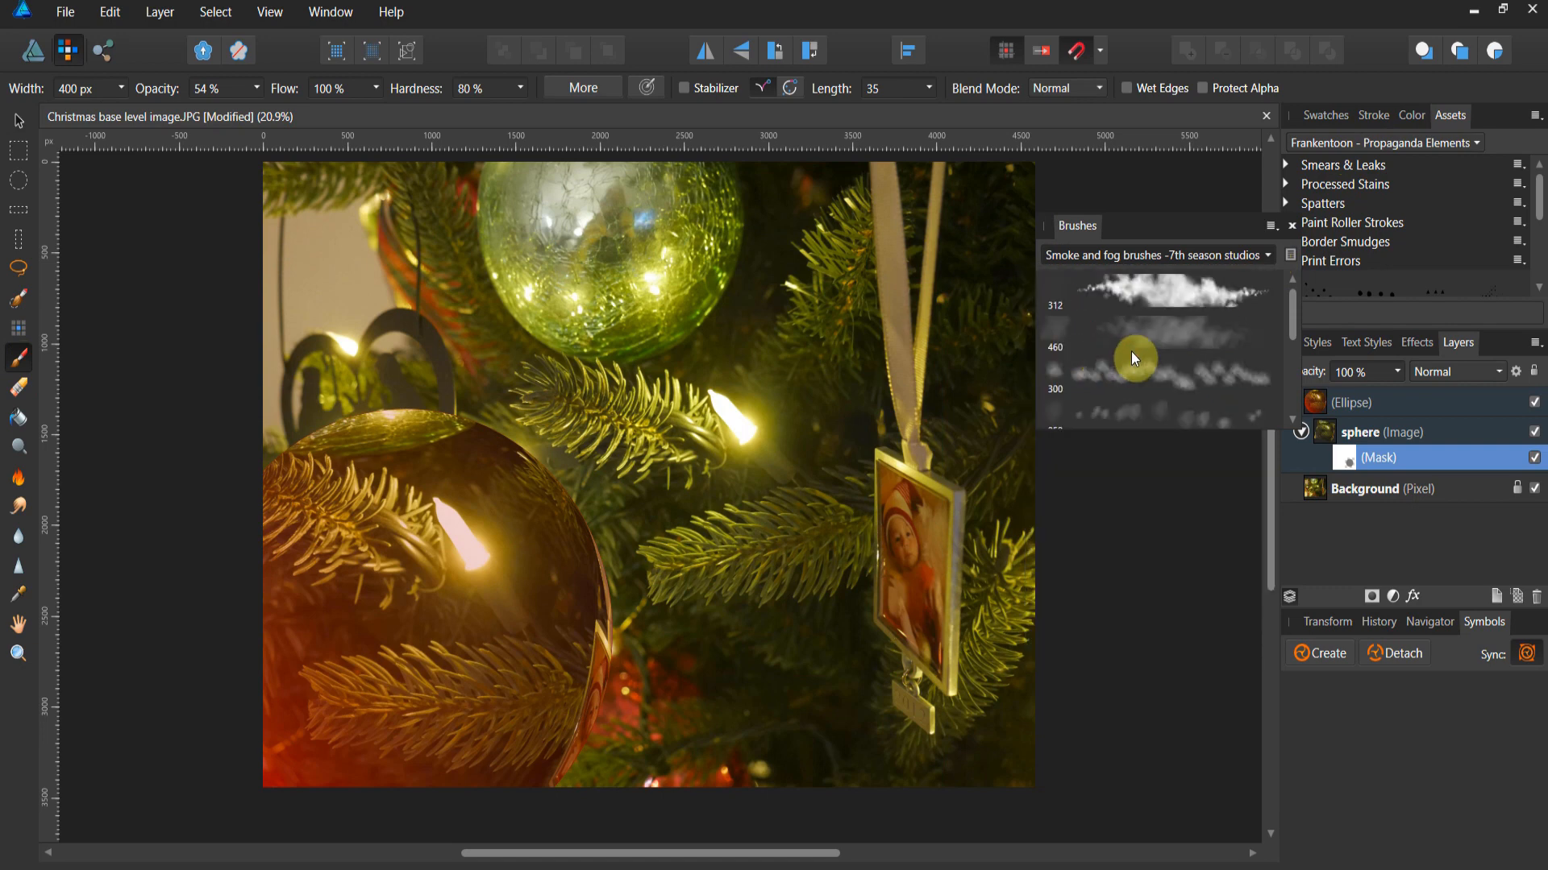
{"action": "scroll", "coordinate": [1132, 350], "scroll_direction": "up", "scroll_amount": 3}
{"action": "left_click", "coordinate": [1154, 315]}
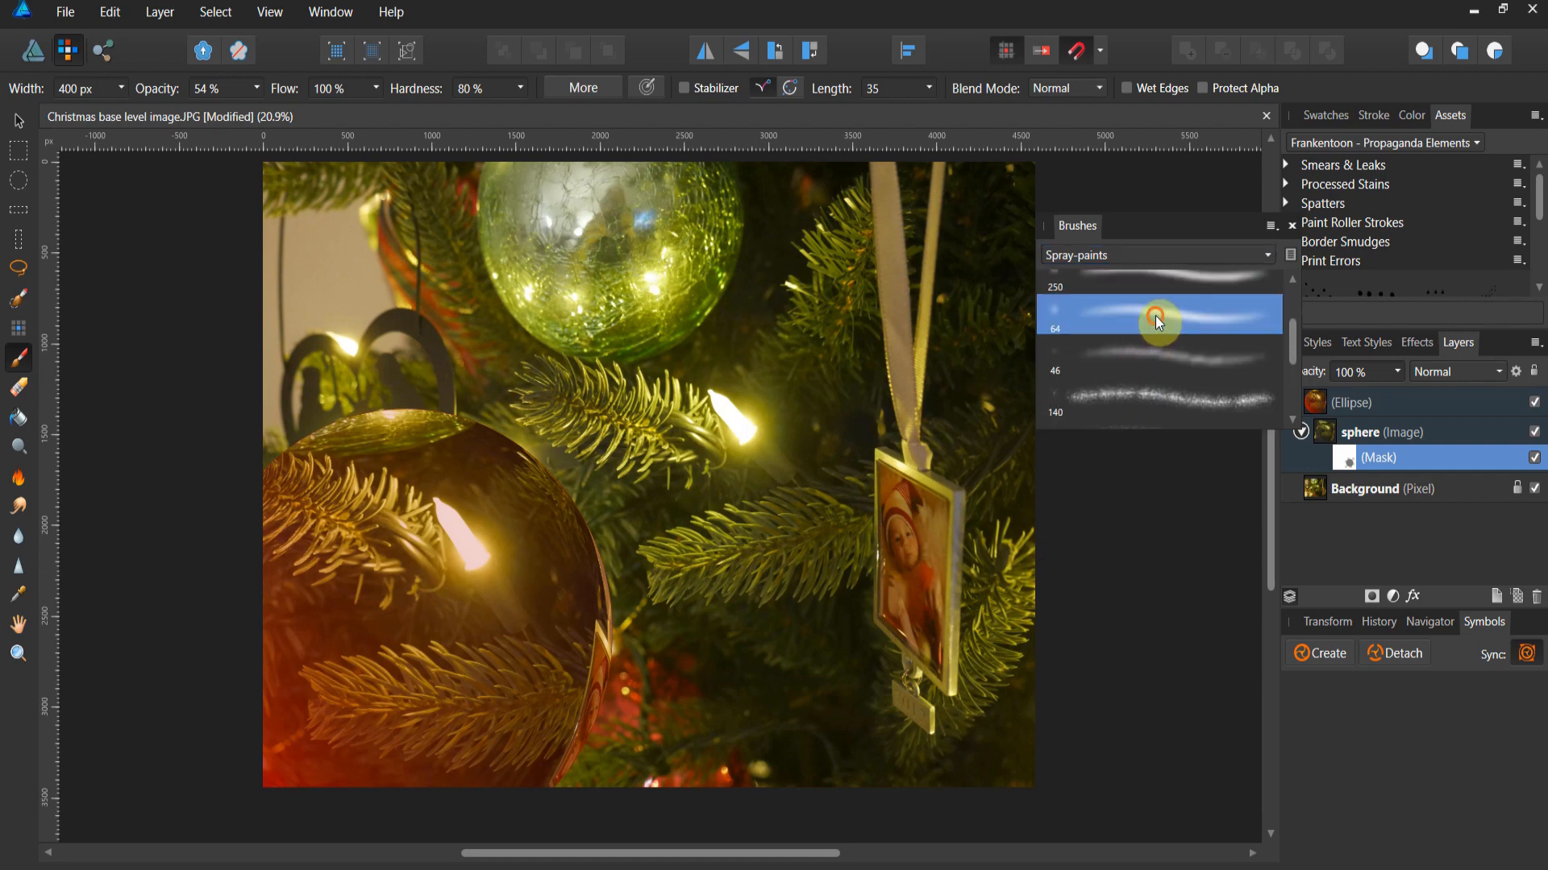
{"action": "scroll", "coordinate": [1163, 311], "scroll_direction": "up", "scroll_amount": 2}
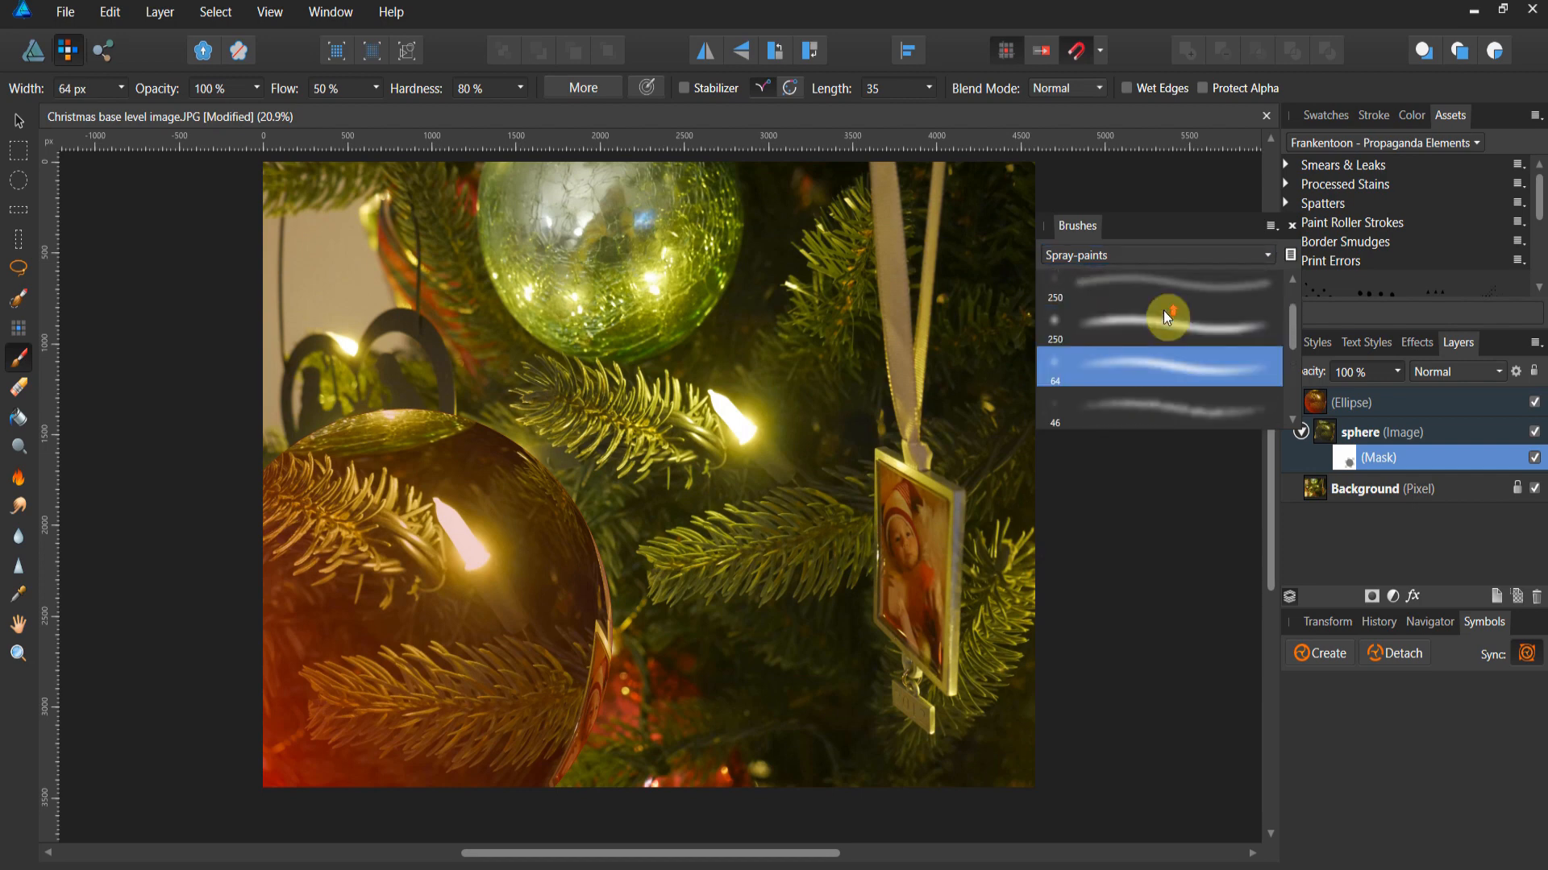
{"action": "left_click", "coordinate": [1159, 317]}
{"action": "left_click", "coordinate": [1170, 293]}
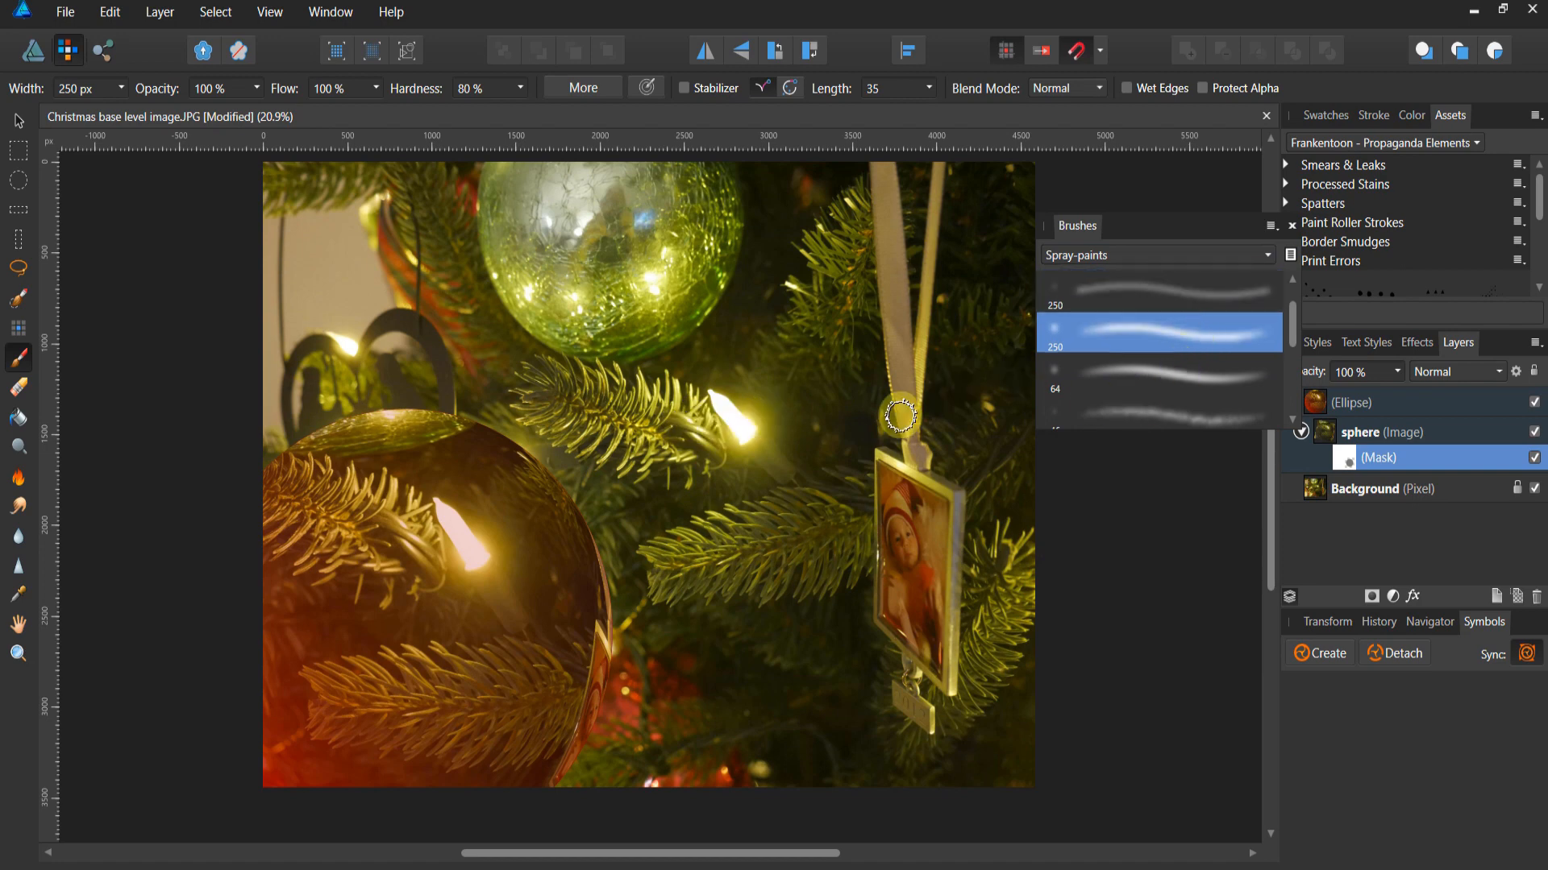
{"action": "left_click", "coordinate": [1159, 380]}
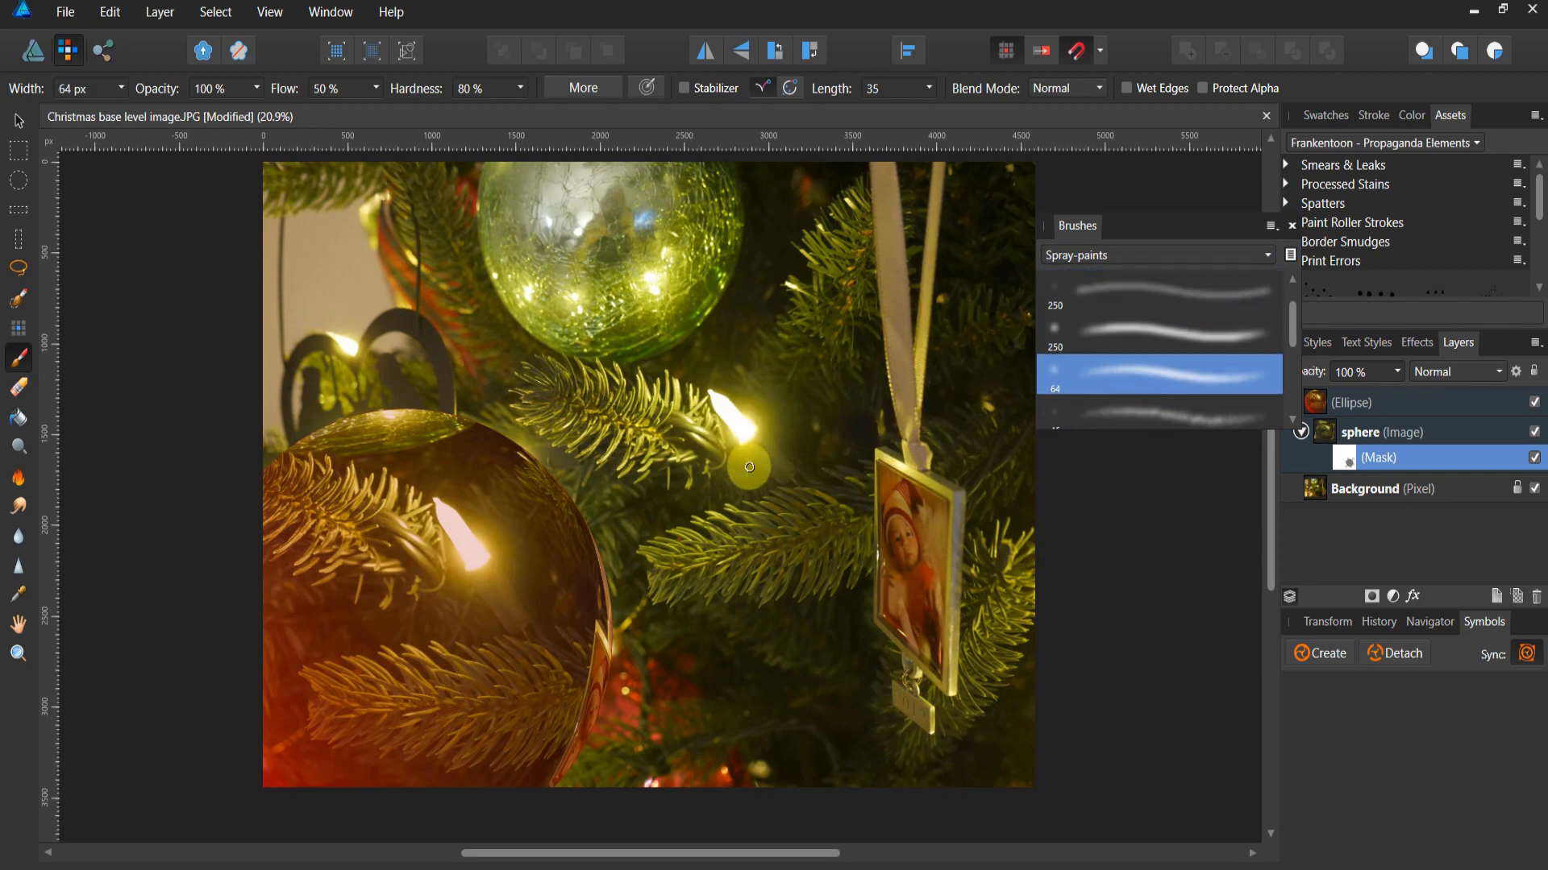
Enlarge the brush width to 598.9 px
{"action": "key", "text": "bracketright"}
{"action": "key", "text": "bracketright"}
{"action": "key", "text": "bracketright"}
{"action": "key", "text": "bracketright"}
{"action": "key", "text": "bracketright"}
{"action": "key", "text": "bracketright"}
{"action": "key", "text": "bracketright"}
{"action": "key", "text": "bracketright"}
{"action": "key", "text": "bracketright"}
{"action": "key", "text": "bracketright"}
{"action": "key", "text": "bracketright"}
{"action": "key", "text": "bracketright"}
{"action": "key", "text": "bracketright"}
{"action": "key", "text": "bracketright"}
{"action": "key", "text": "bracketright"}
{"action": "key", "text": "bracketright"}
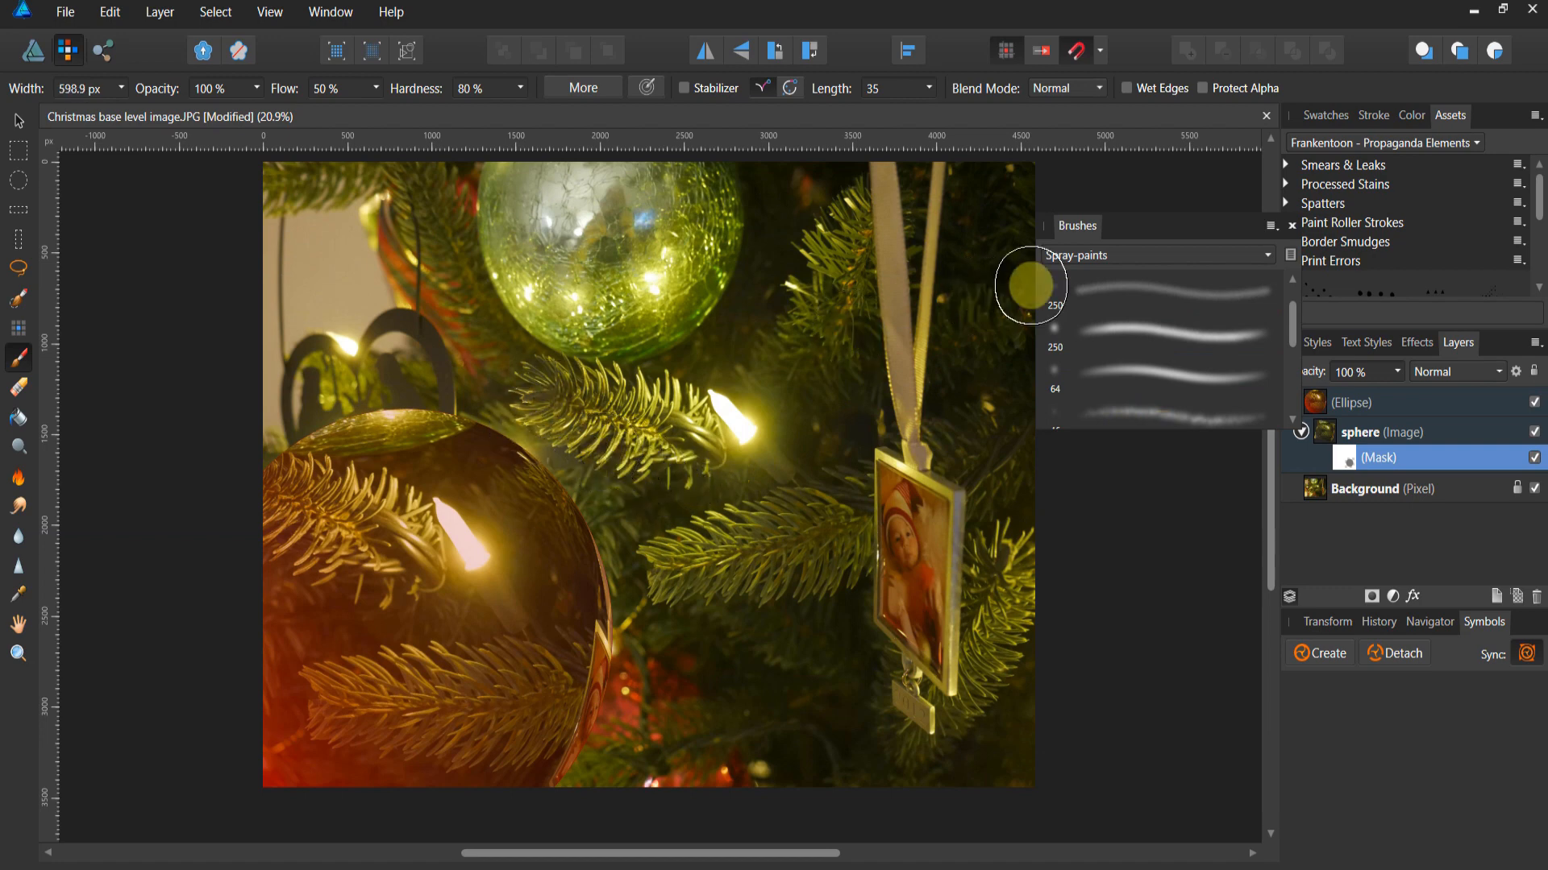
Set the brush opacity to 56% and paint black on the mask along the ball's edges to reveal more red
{"action": "left_click", "coordinate": [1409, 116]}
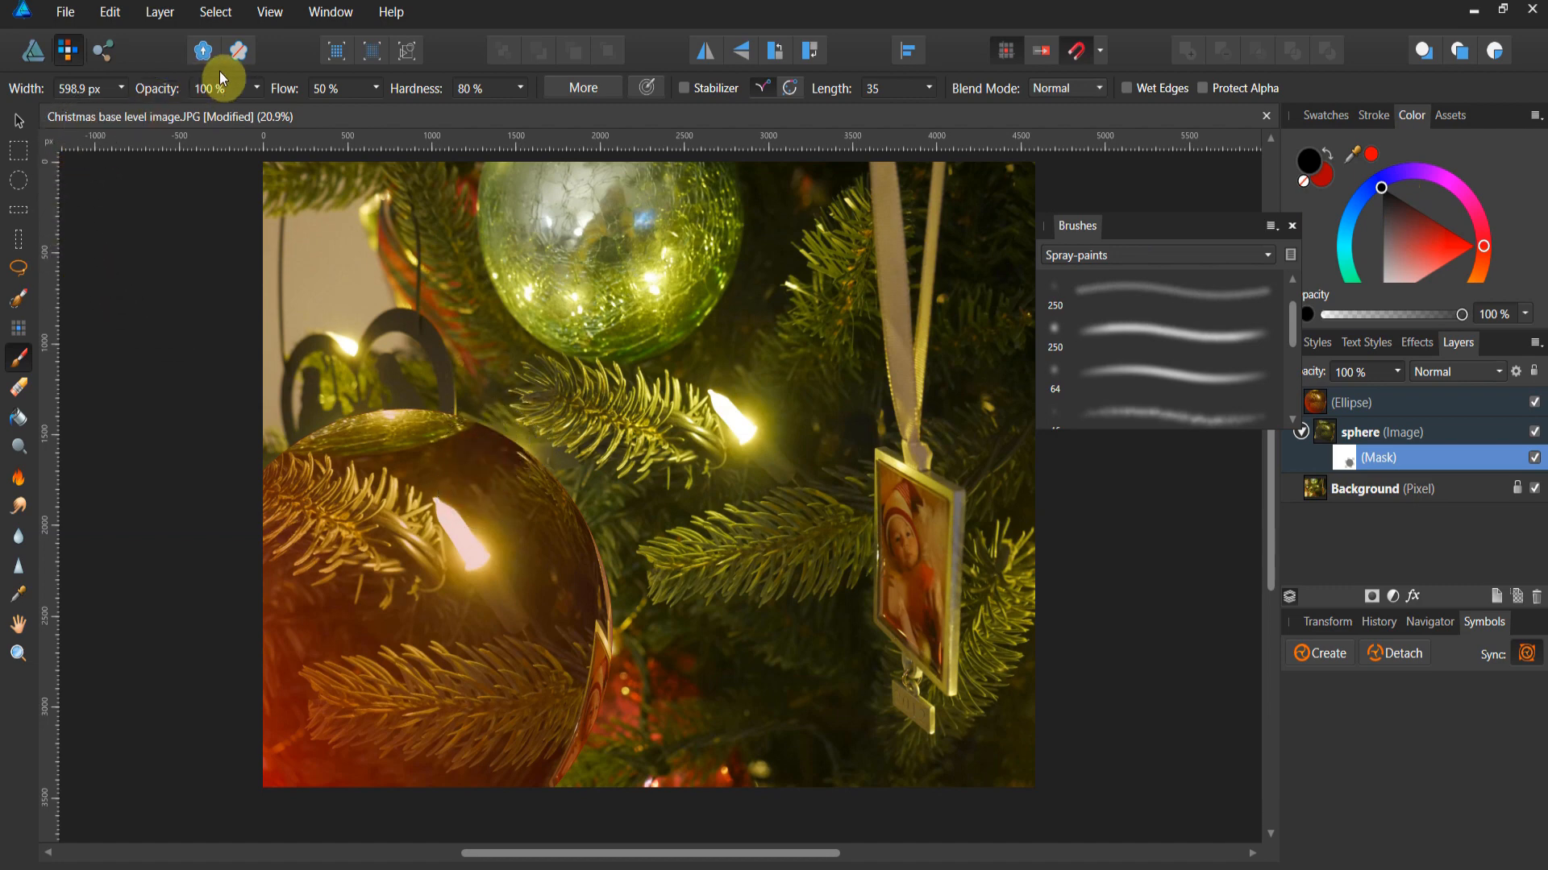
{"action": "left_click", "coordinate": [256, 87]}
{"action": "left_click_drag", "start_coordinate": [261, 115], "coordinate": [201, 126]}
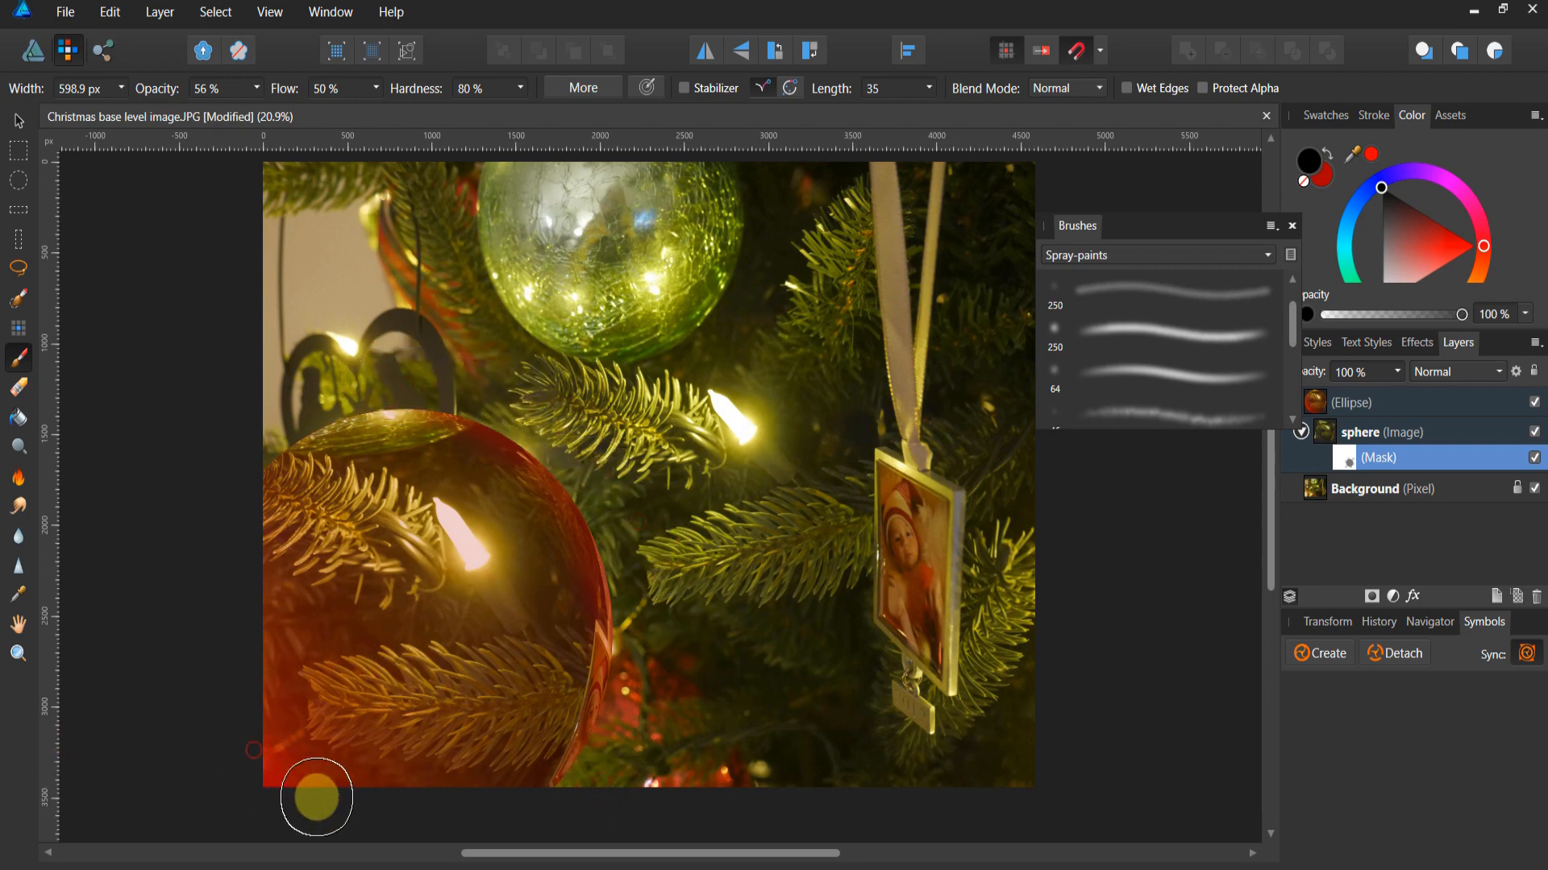
Select the ellipse with its clipped contents and move the ball up and right so its lower edge lies inside the canvas
{"action": "left_click", "coordinate": [20, 125]}
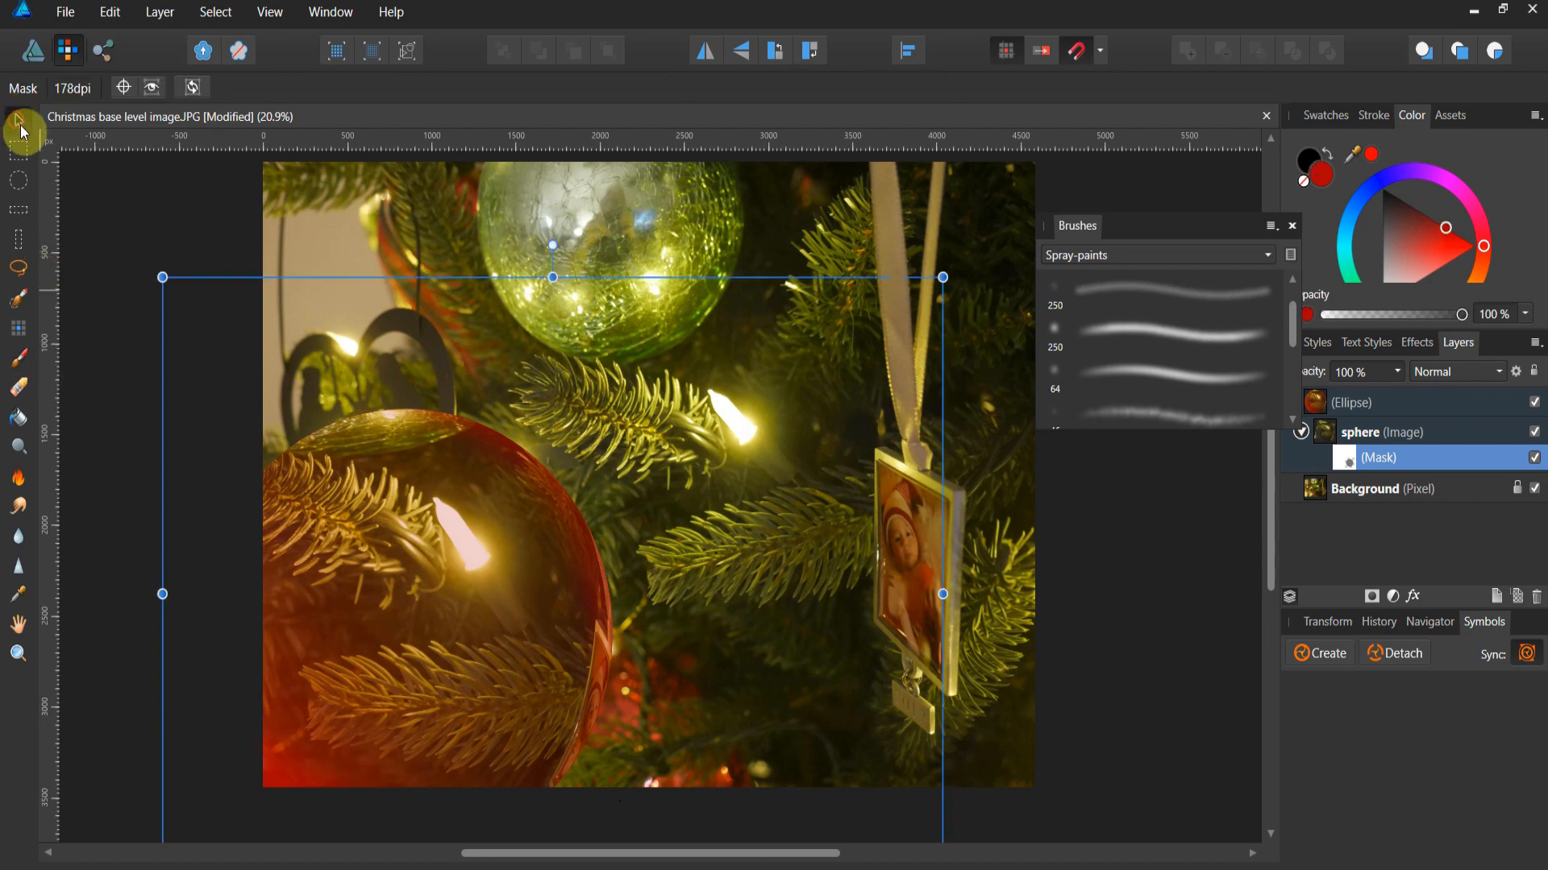
{"action": "left_click", "coordinate": [343, 534]}
{"action": "left_click_drag", "start_coordinate": [349, 551], "coordinate": [403, 528]}
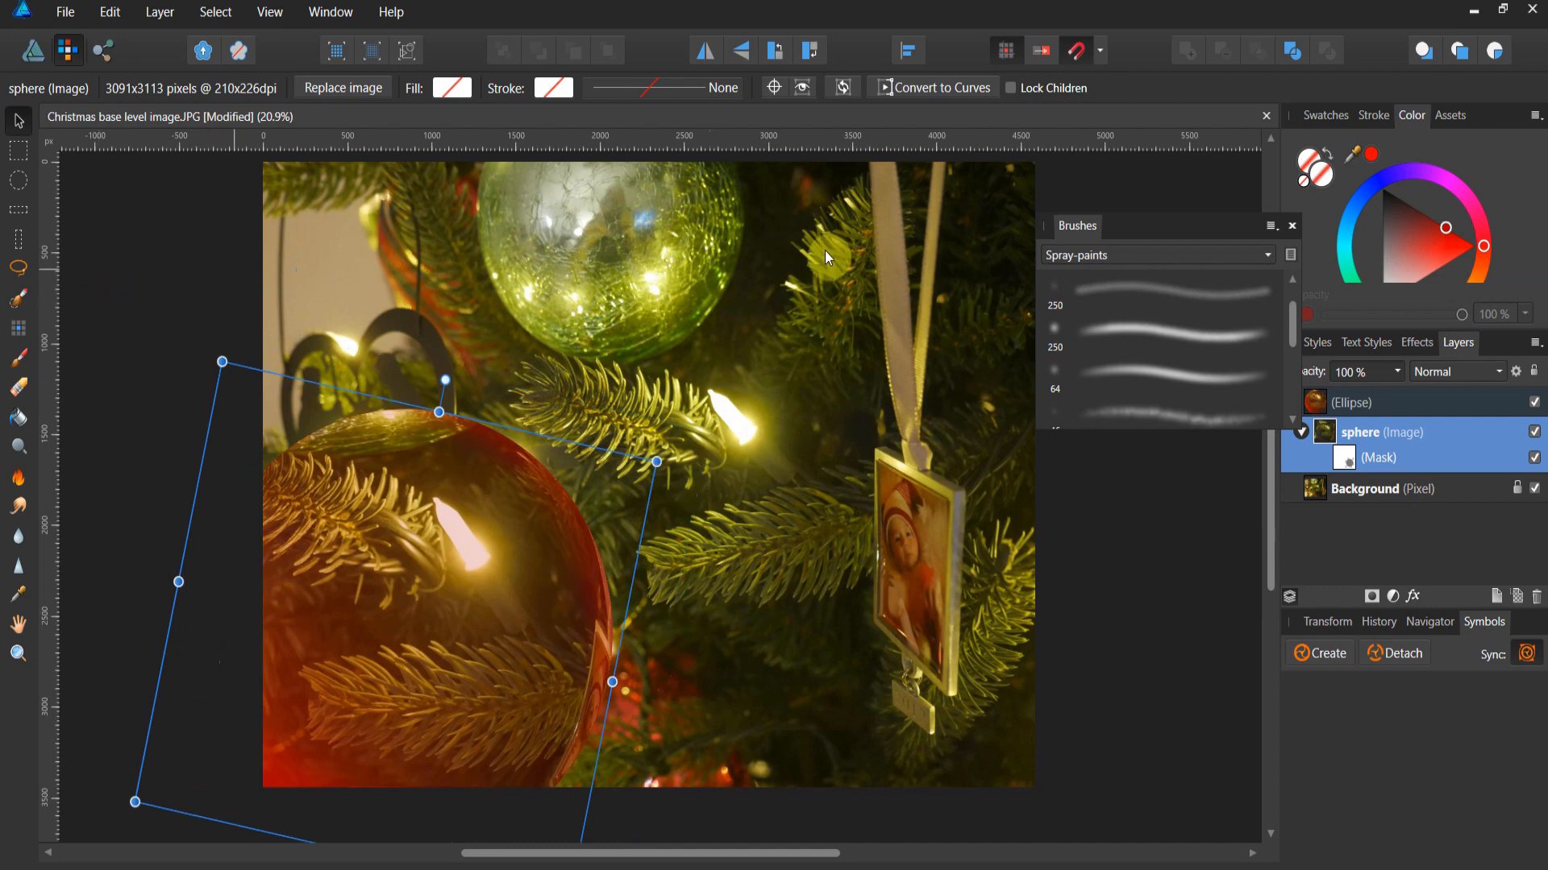
{"action": "left_click", "coordinate": [1388, 406]}
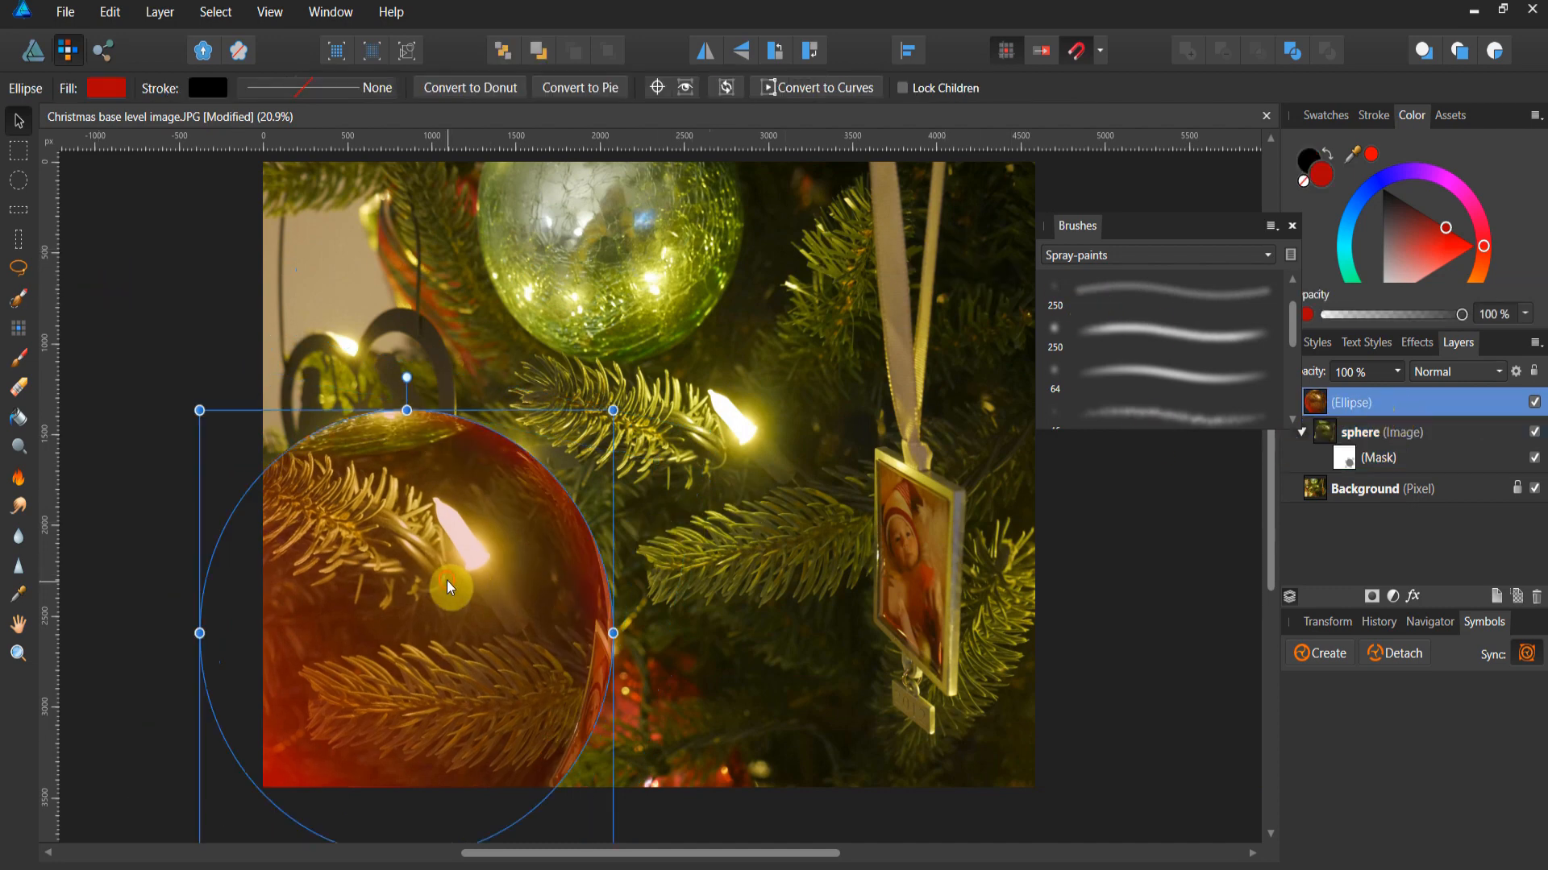
{"action": "left_click_drag", "start_coordinate": [449, 588], "coordinate": [556, 386]}
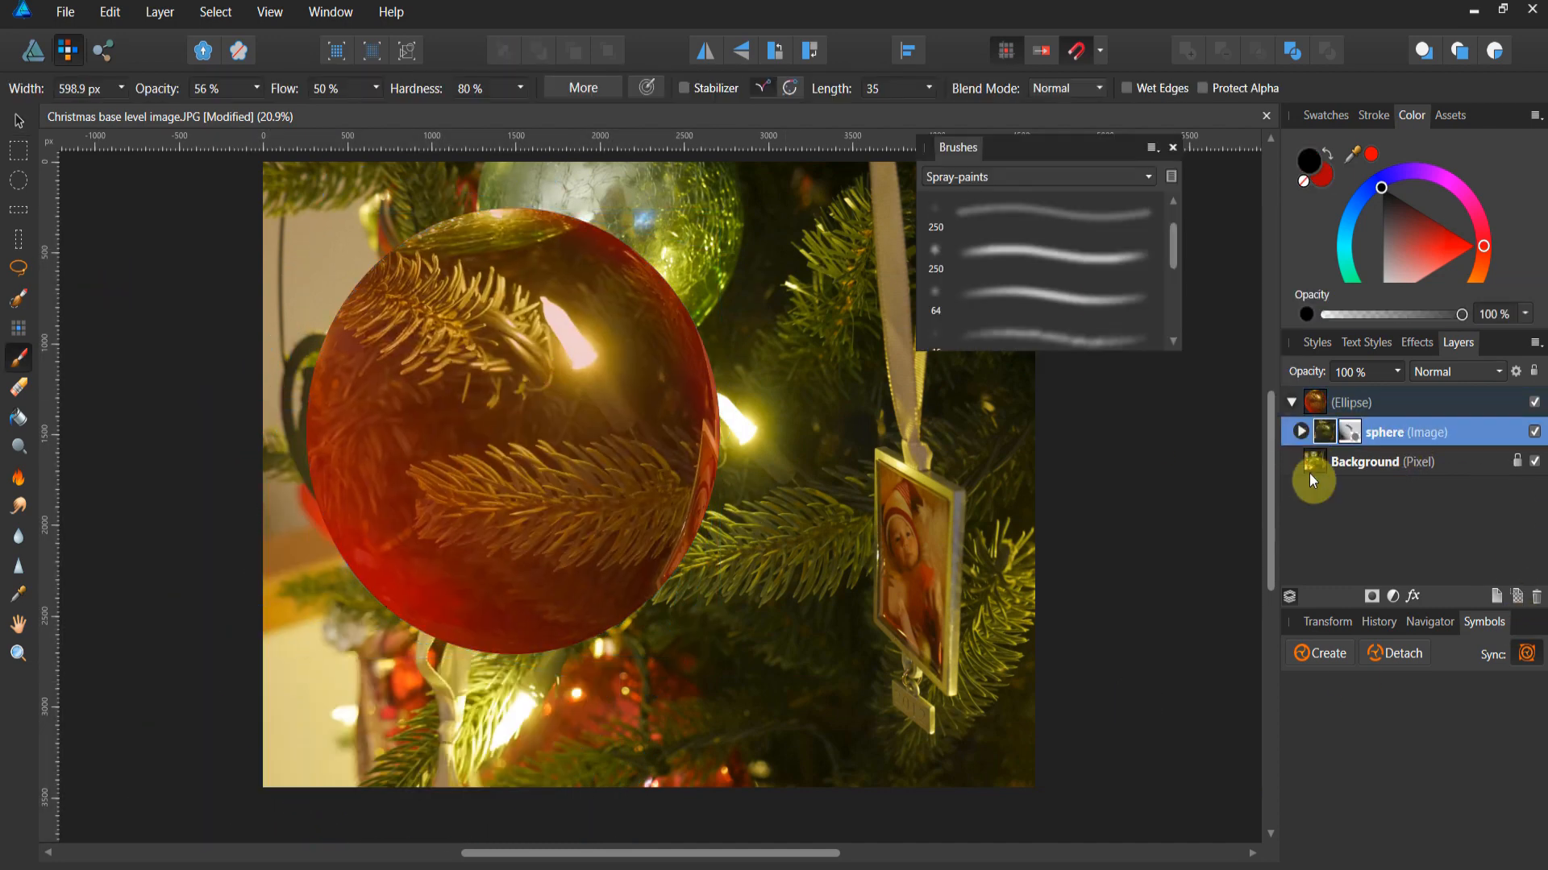
Select the sphere image's mask again and paint black along the ball's bottom edge at 56% brush opacity
{"action": "left_click", "coordinate": [1301, 433]}
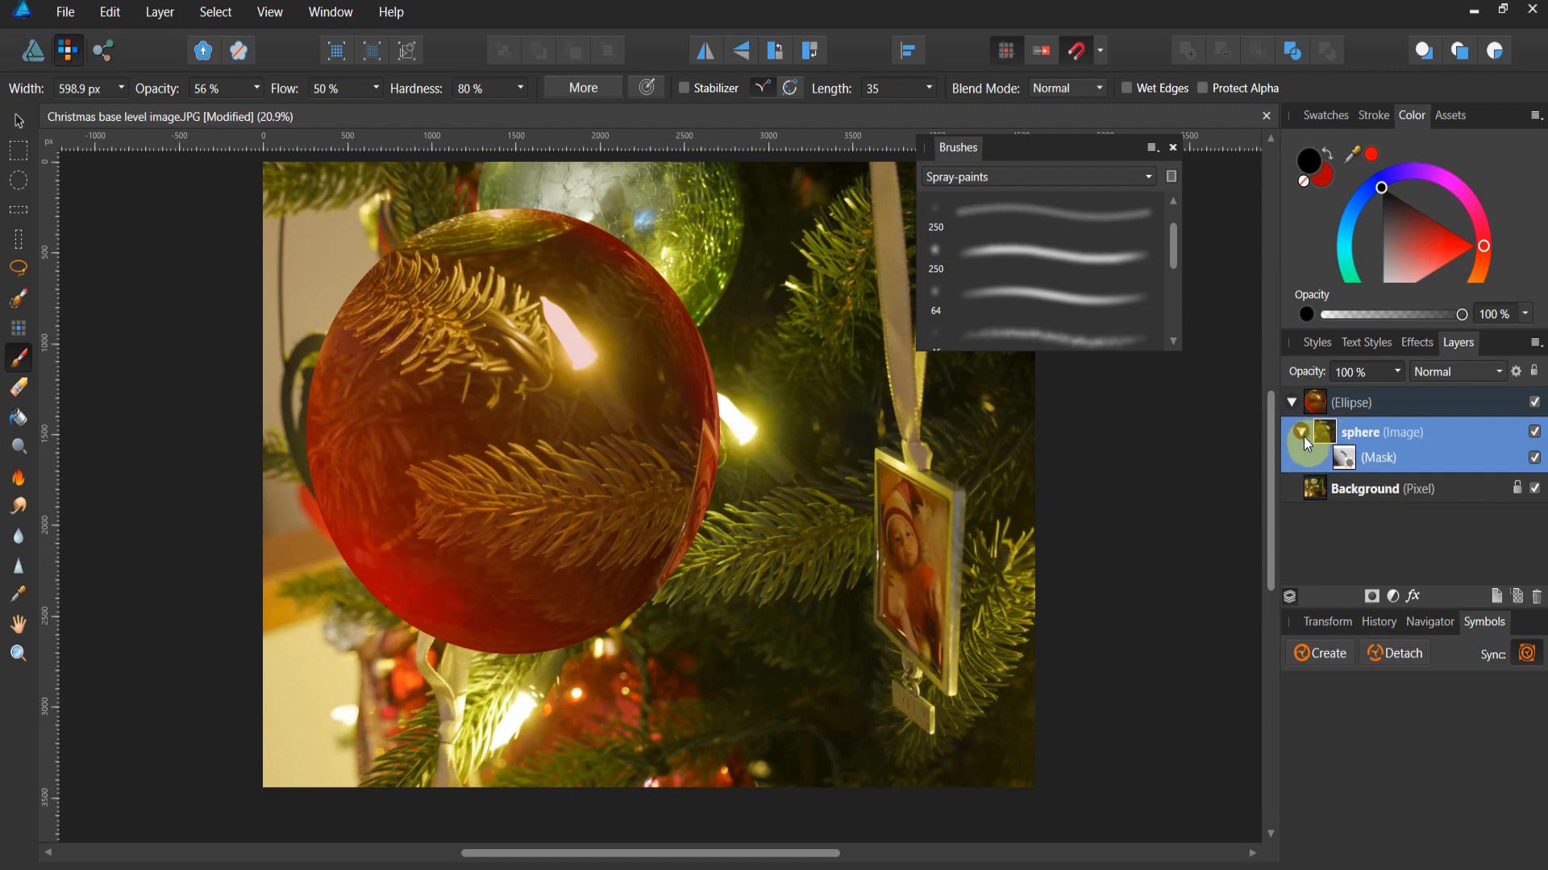
{"action": "left_click", "coordinate": [1370, 467]}
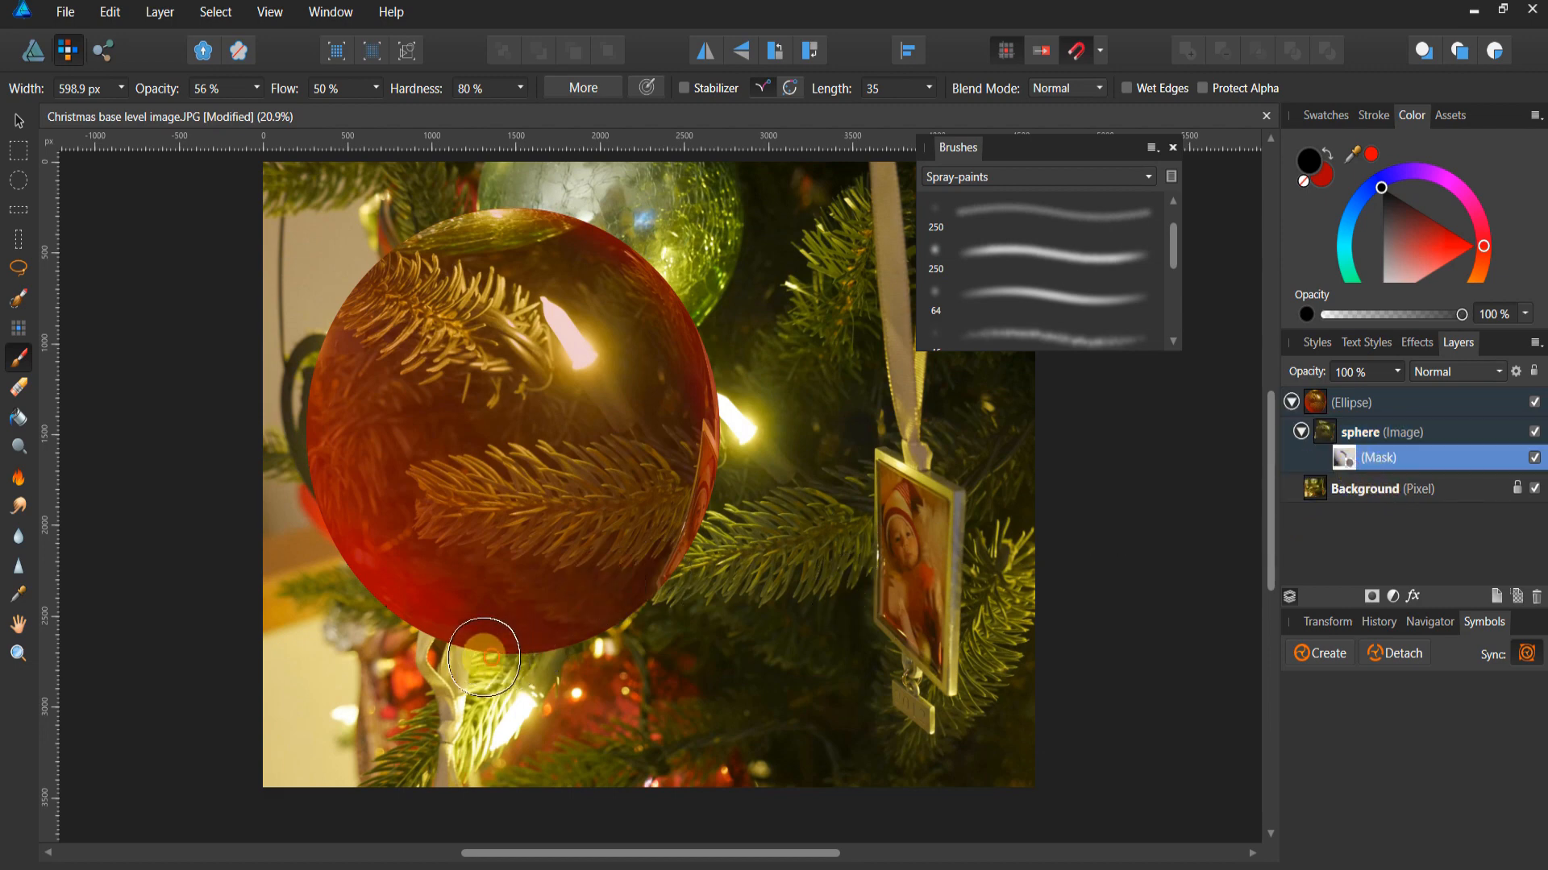
{"action": "mouse_move", "coordinate": [483, 657]}
{"action": "left_mouse_down"}
{"action": "mouse_move", "coordinate": [374, 608]}
{"action": "mouse_move", "coordinate": [319, 537]}
{"action": "mouse_move", "coordinate": [300, 455]}
{"action": "mouse_move", "coordinate": [312, 348]}
{"action": "mouse_move", "coordinate": [324, 476]}
{"action": "mouse_move", "coordinate": [357, 554]}
{"action": "mouse_move", "coordinate": [407, 605]}
{"action": "mouse_move", "coordinate": [493, 645]}
{"action": "mouse_move", "coordinate": [602, 618]}
{"action": "left_mouse_up"}
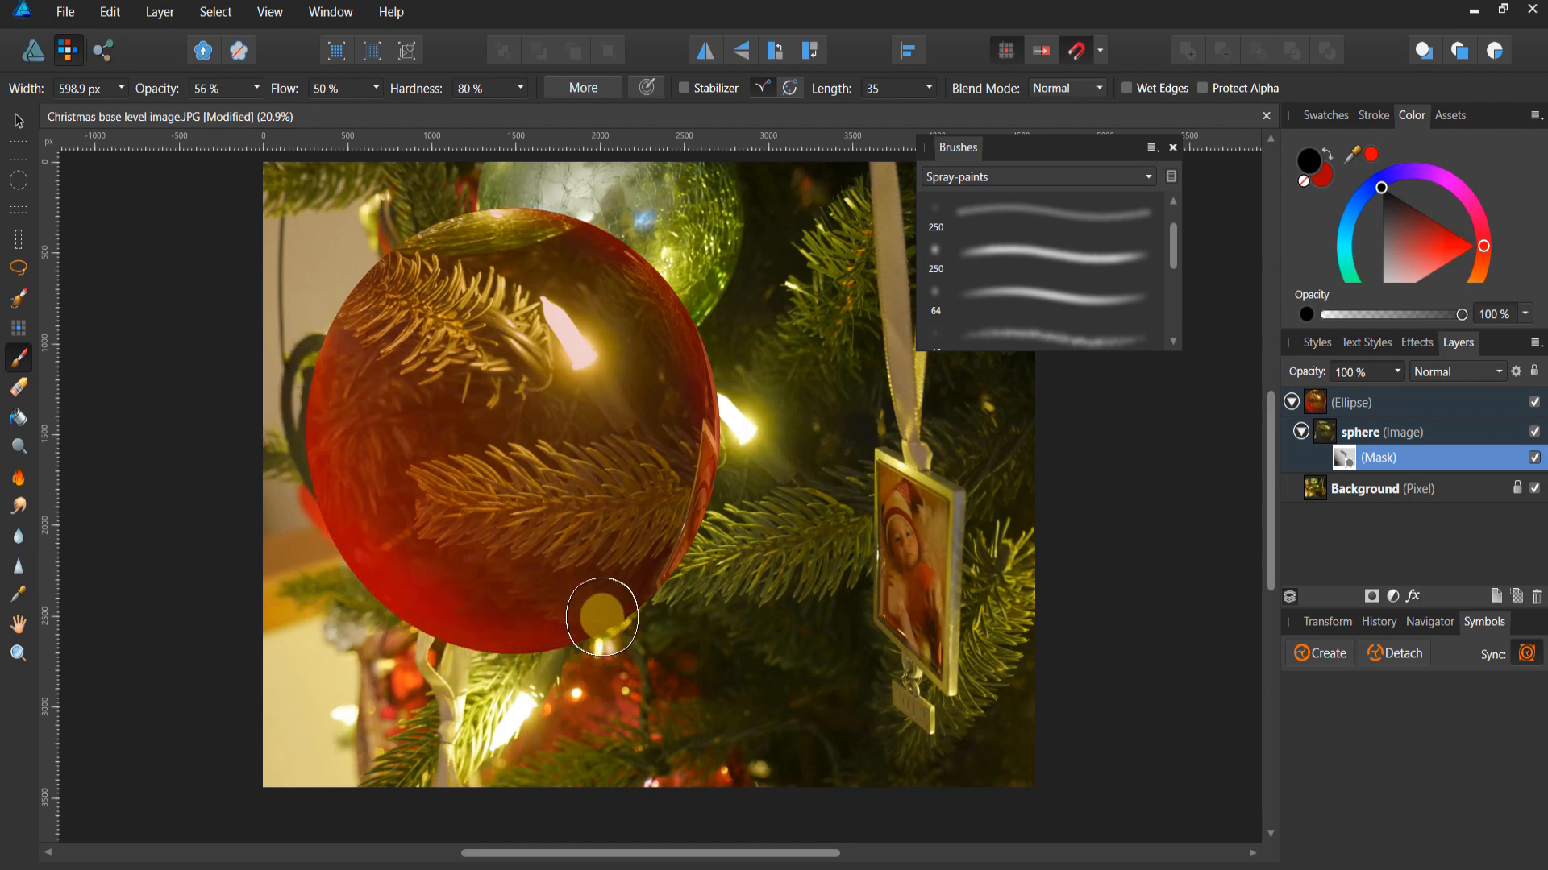
Return the repainted ball to the photo's lower-left corner, partly off the canvas
{"action": "left_click", "coordinate": [18, 123]}
{"action": "left_click", "coordinate": [1409, 458]}
{"action": "left_click", "coordinate": [1319, 403]}
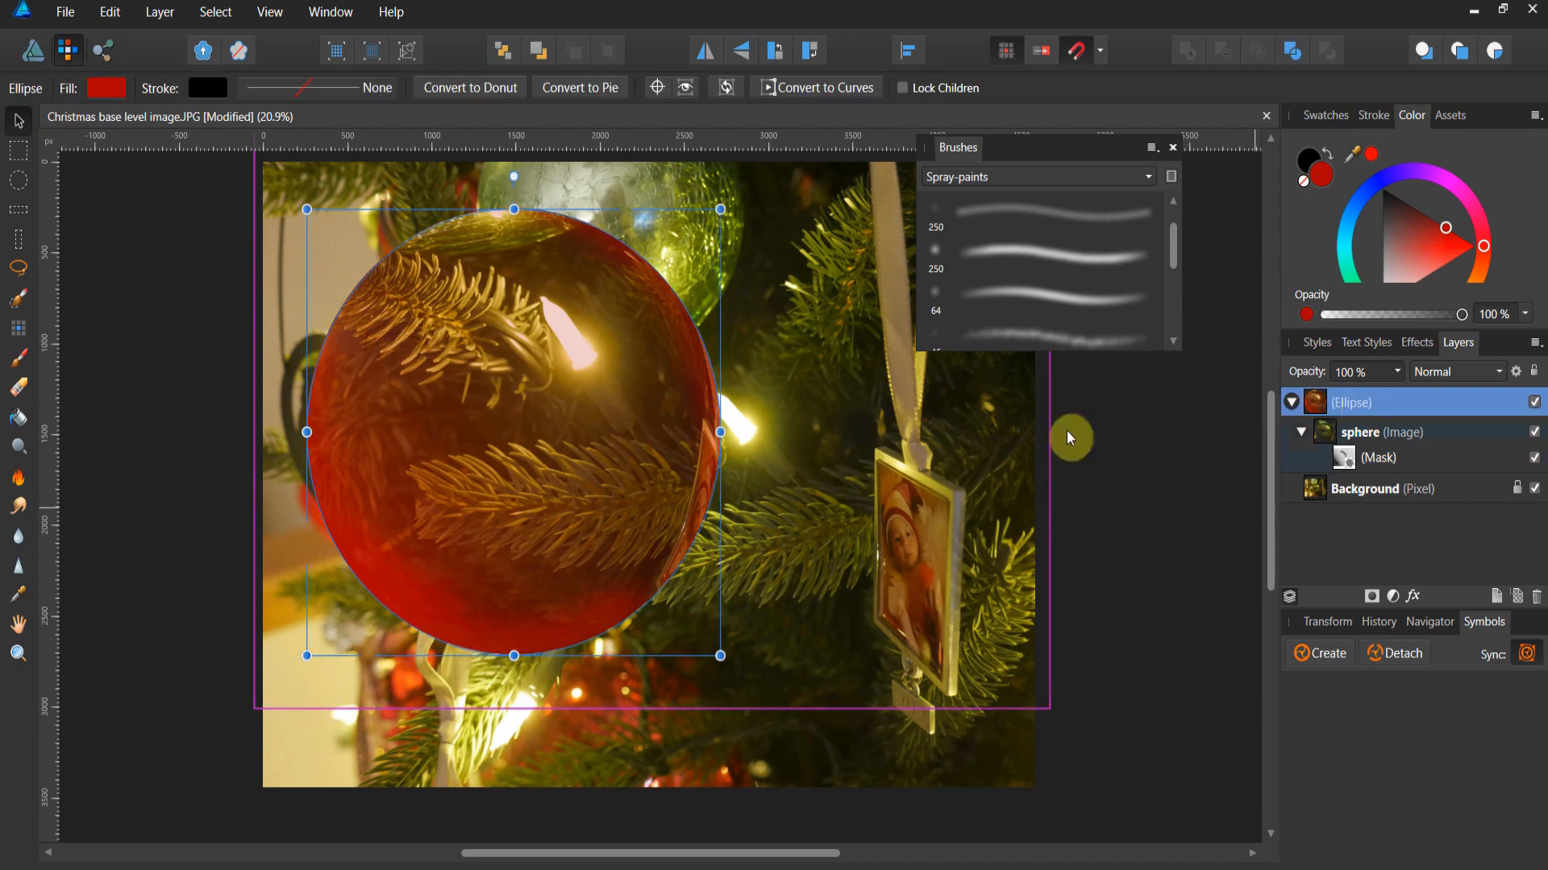
{"action": "left_click_drag", "start_coordinate": [570, 408], "coordinate": [465, 609]}
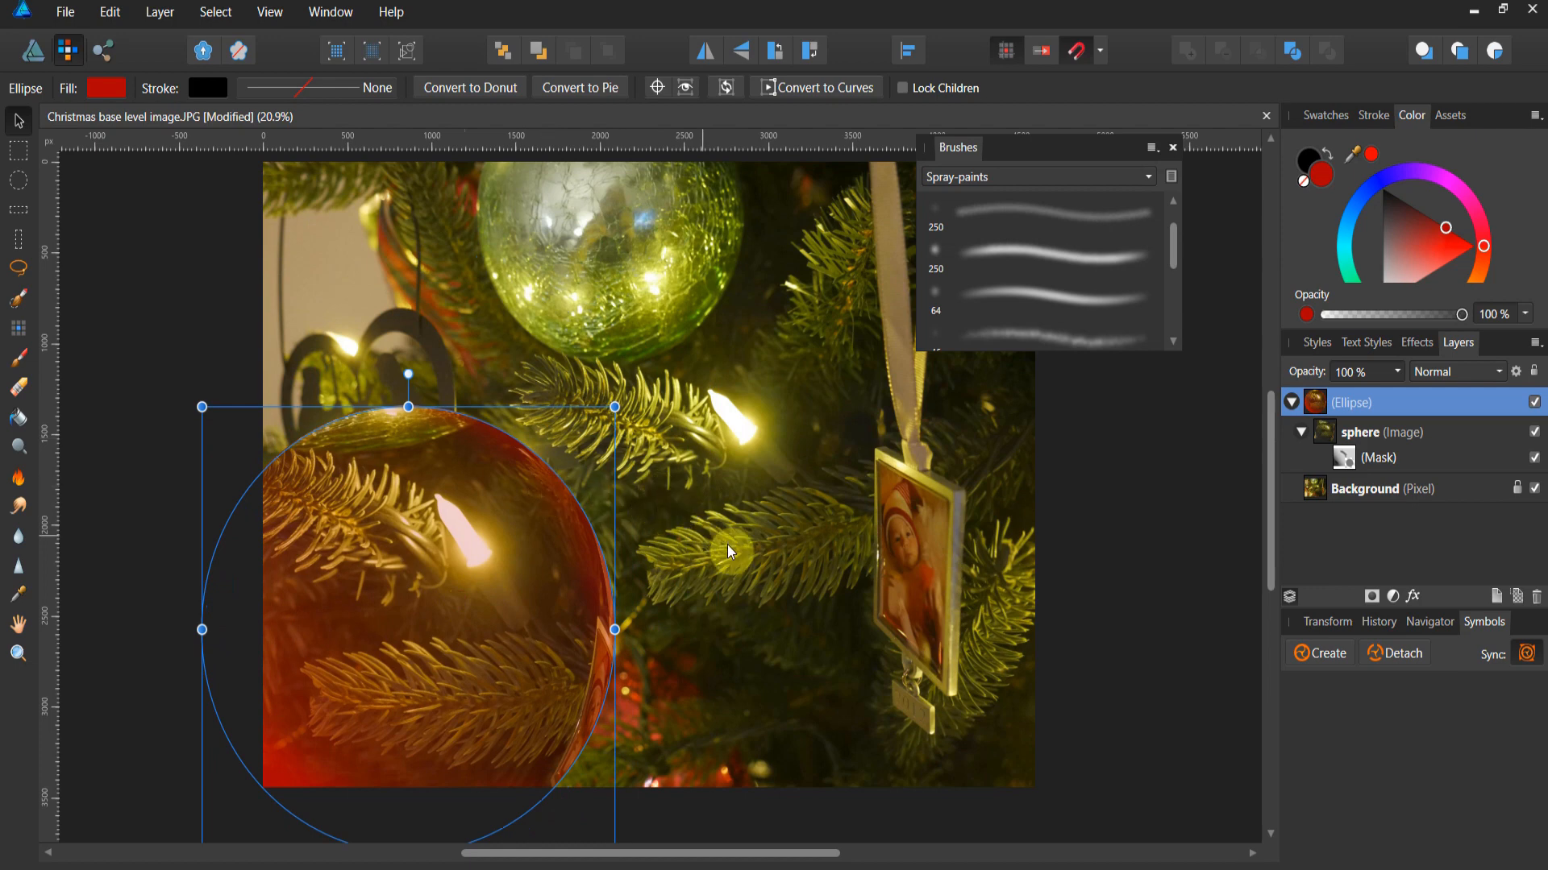
Collapse the ellipse layer and give it a white Outer Glow with a 100 px radius and 53% opacity
{"action": "left_click", "coordinate": [1290, 402]}
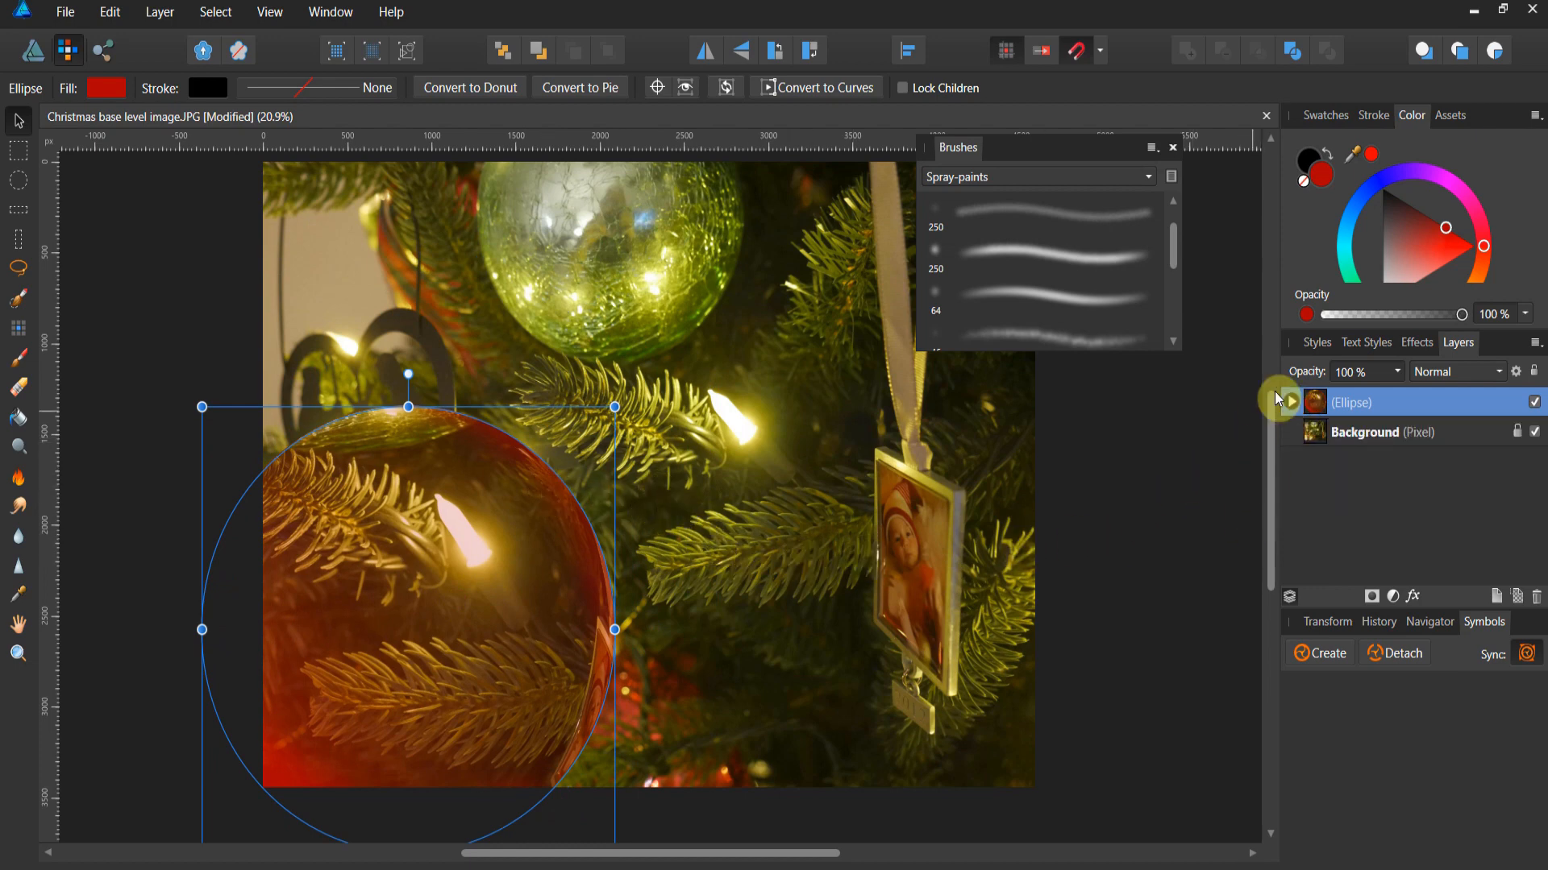
{"action": "left_click", "coordinate": [1415, 346]}
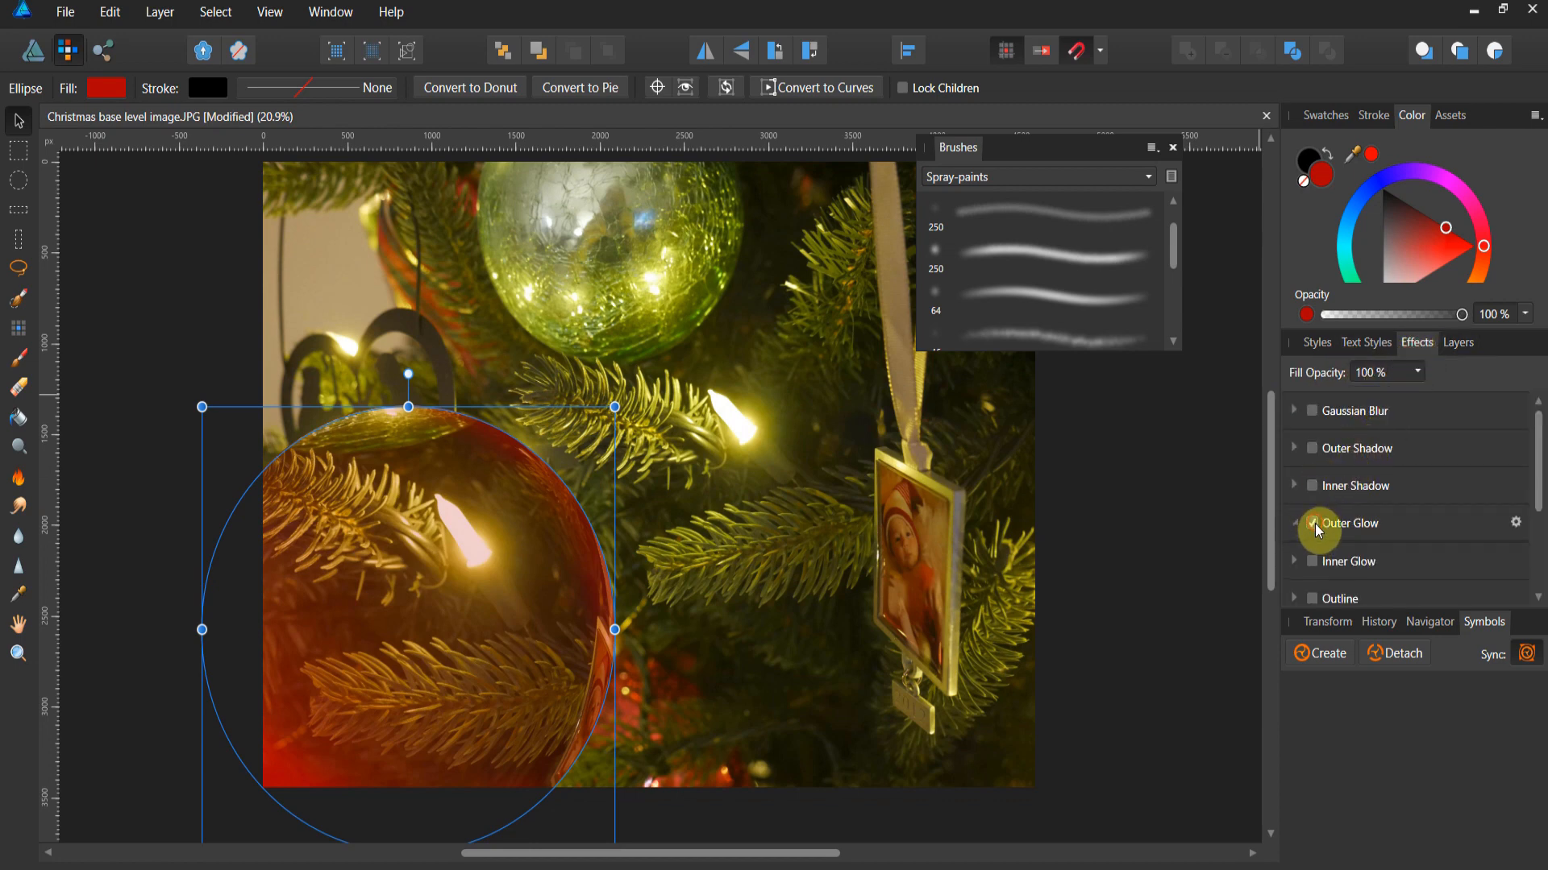
{"action": "scroll", "coordinate": [1317, 526], "scroll_direction": "down", "scroll_amount": 1}
{"action": "left_click_drag", "start_coordinate": [1350, 570], "coordinate": [1396, 545]}
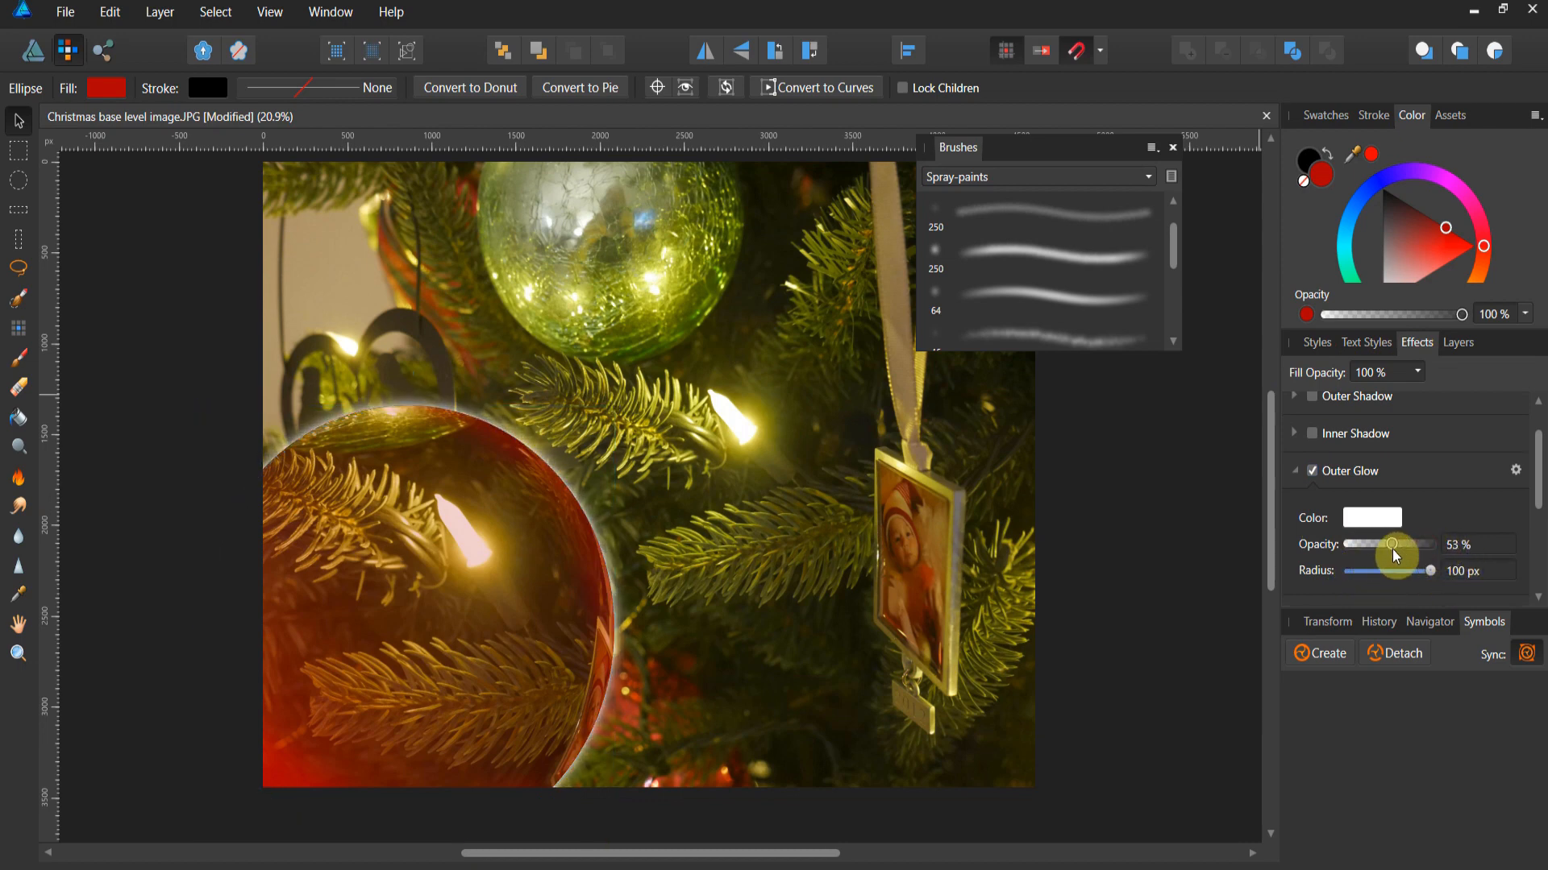
{"action": "scroll", "coordinate": [1407, 511], "scroll_direction": "down", "scroll_amount": 2}
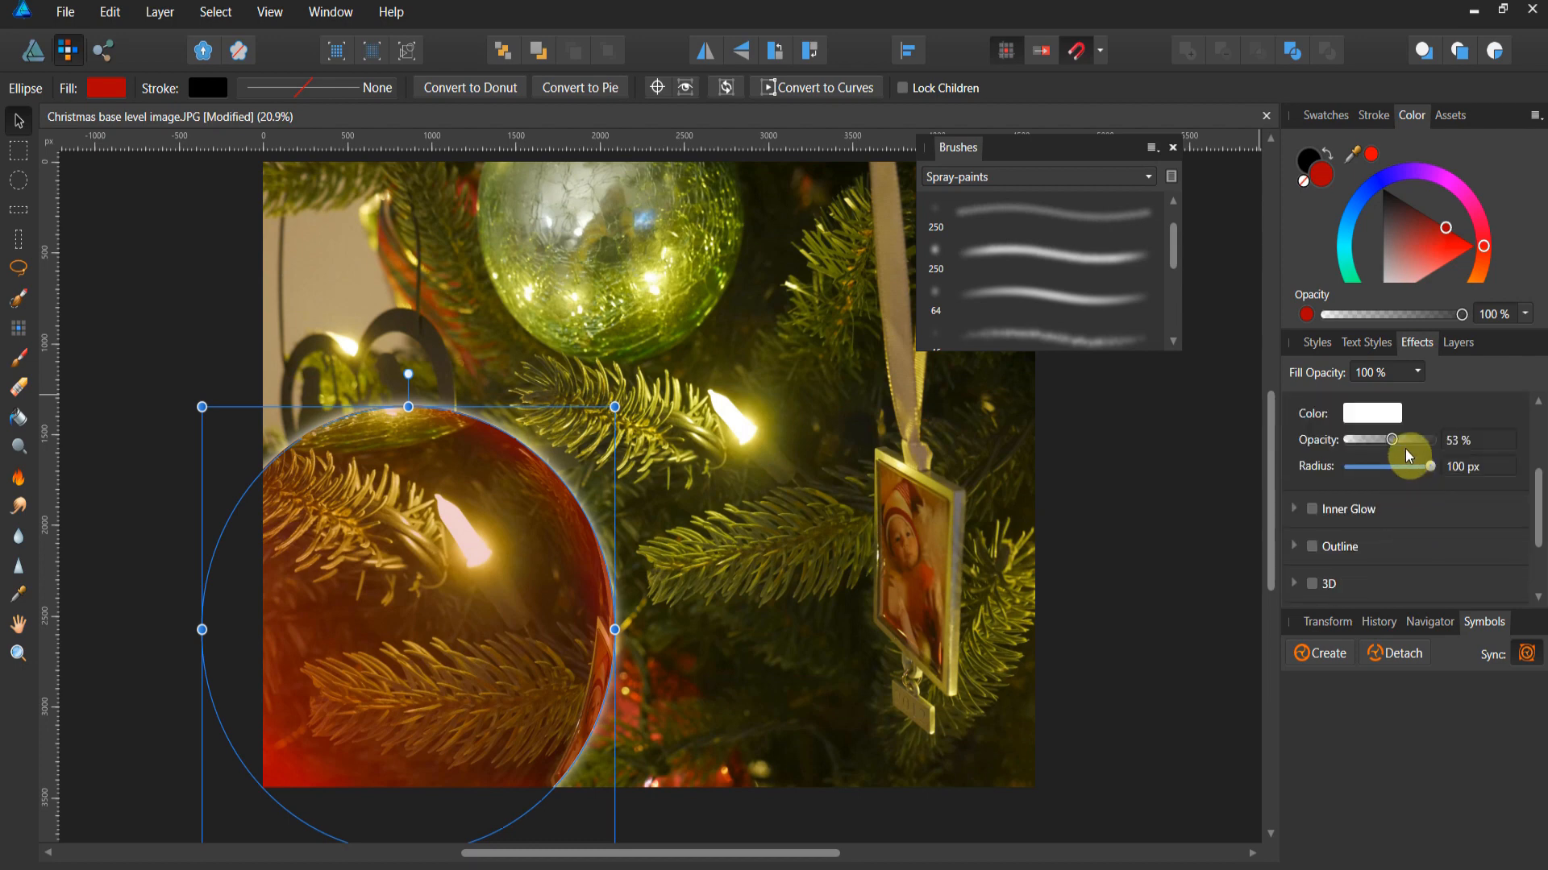
Change the ball's Outer Glow color to a warm yellow with H 51, S 100 and L 73
{"action": "left_click", "coordinate": [1374, 421]}
{"action": "left_click_drag", "start_coordinate": [1441, 582], "coordinate": [1364, 585]}
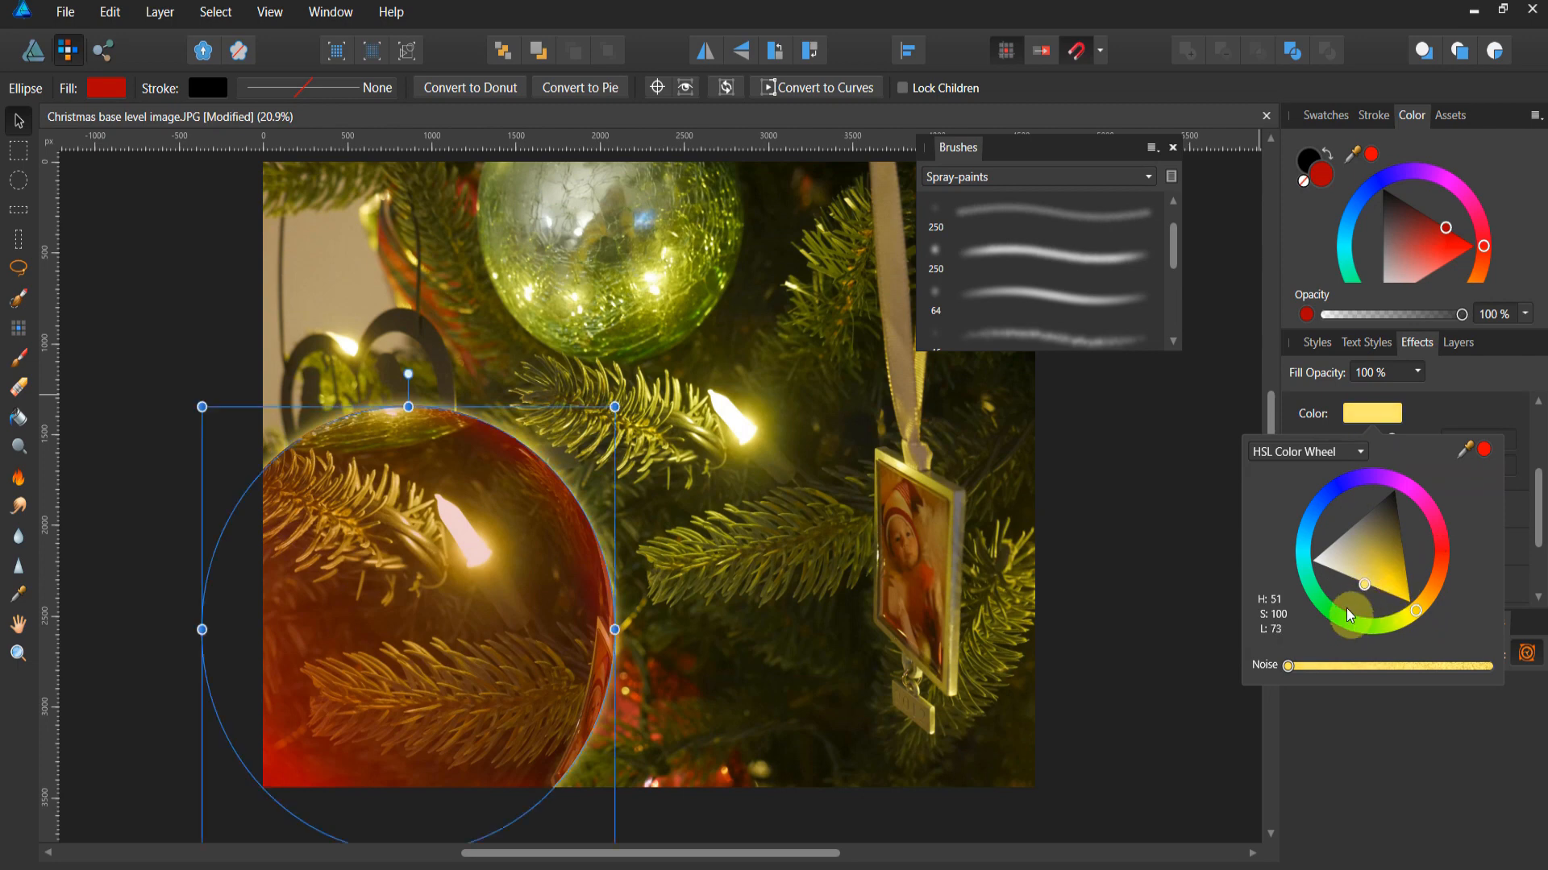
{"action": "left_click", "coordinate": [1461, 378]}
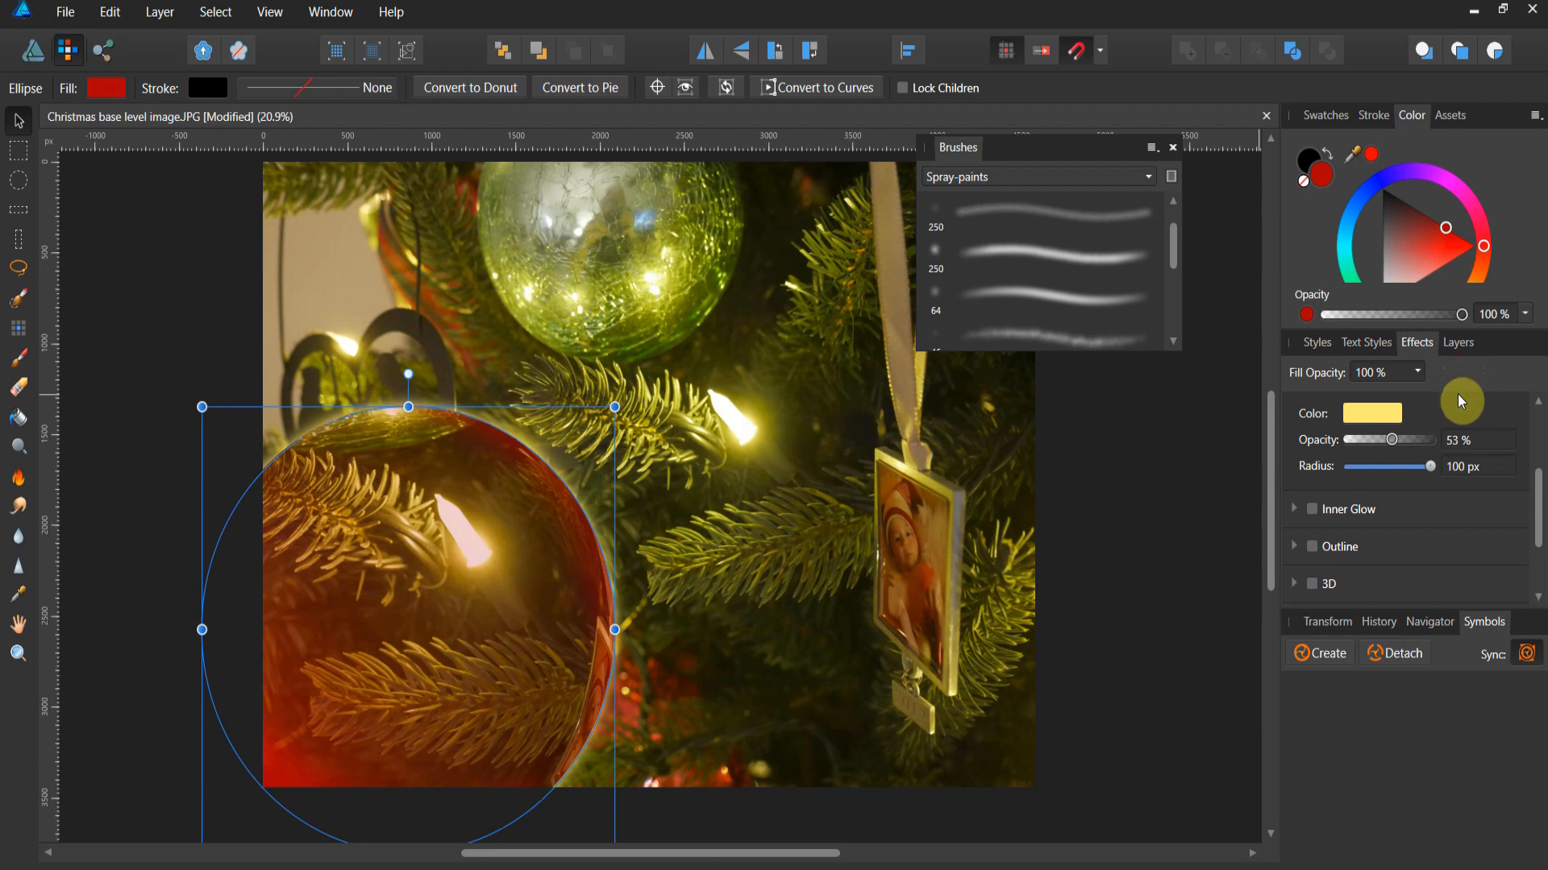
Add a Brightness / Contrast adjustment to the Background layer and lower its brightness to darken the photo
{"action": "left_click", "coordinate": [1457, 347]}
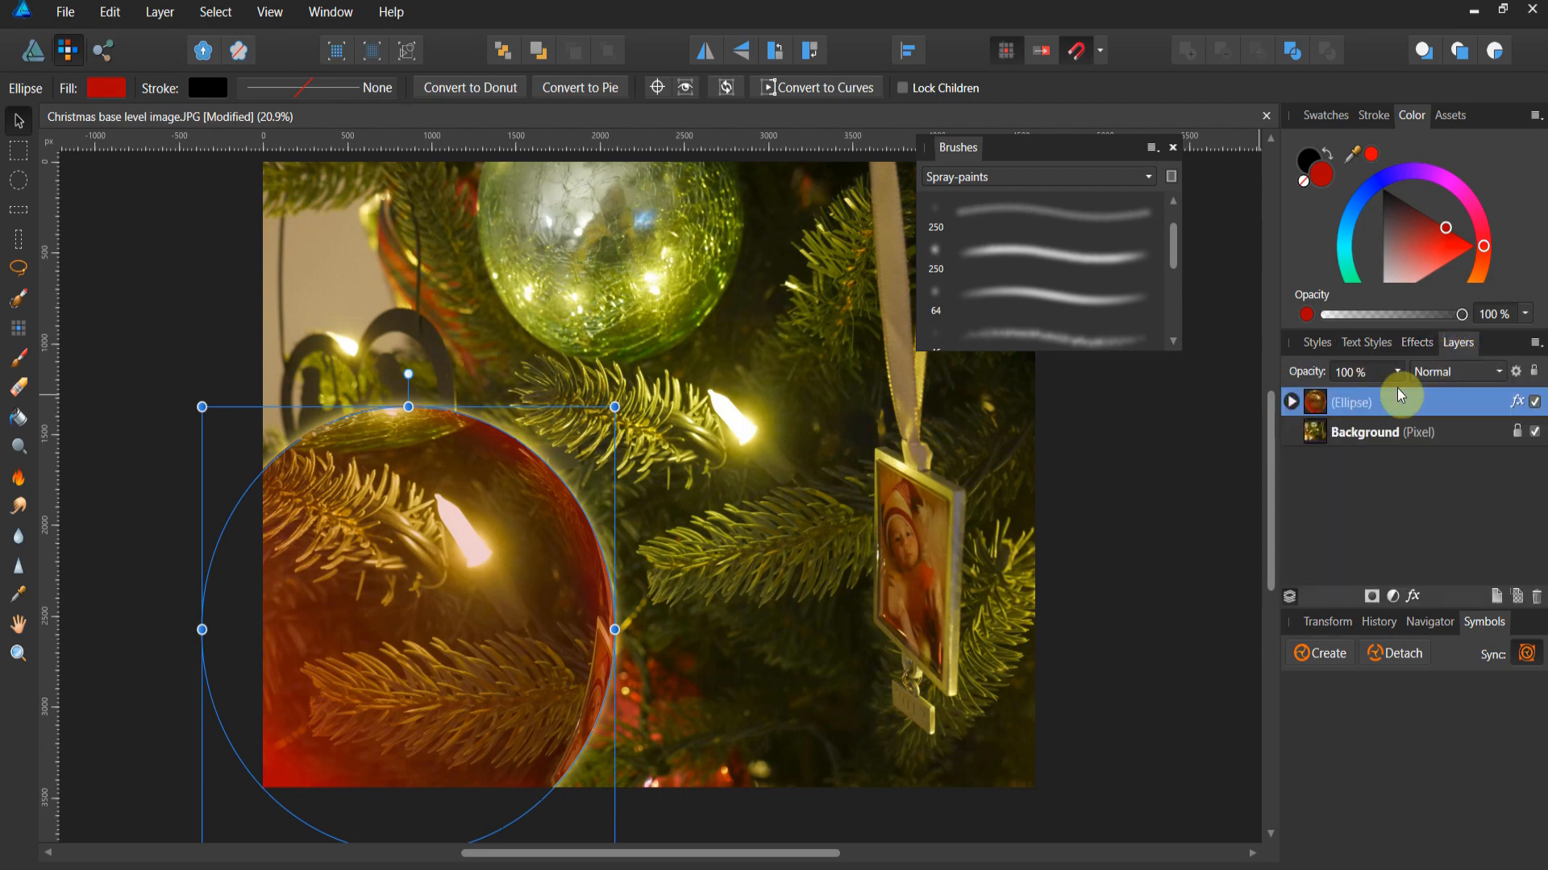
{"action": "left_click", "coordinate": [1351, 435]}
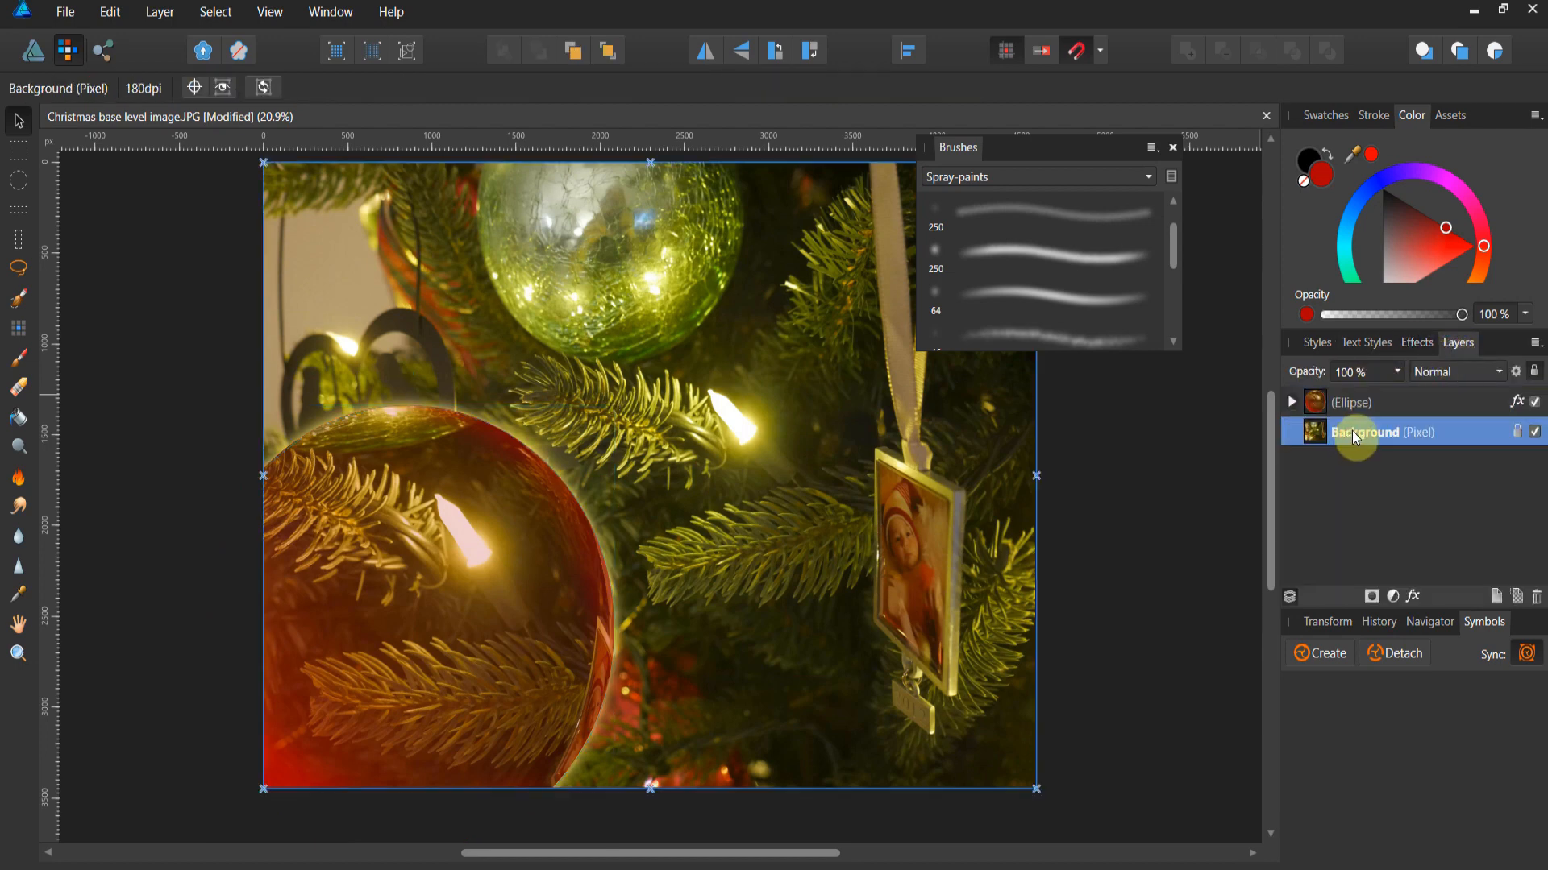
{"action": "left_click", "coordinate": [1392, 600]}
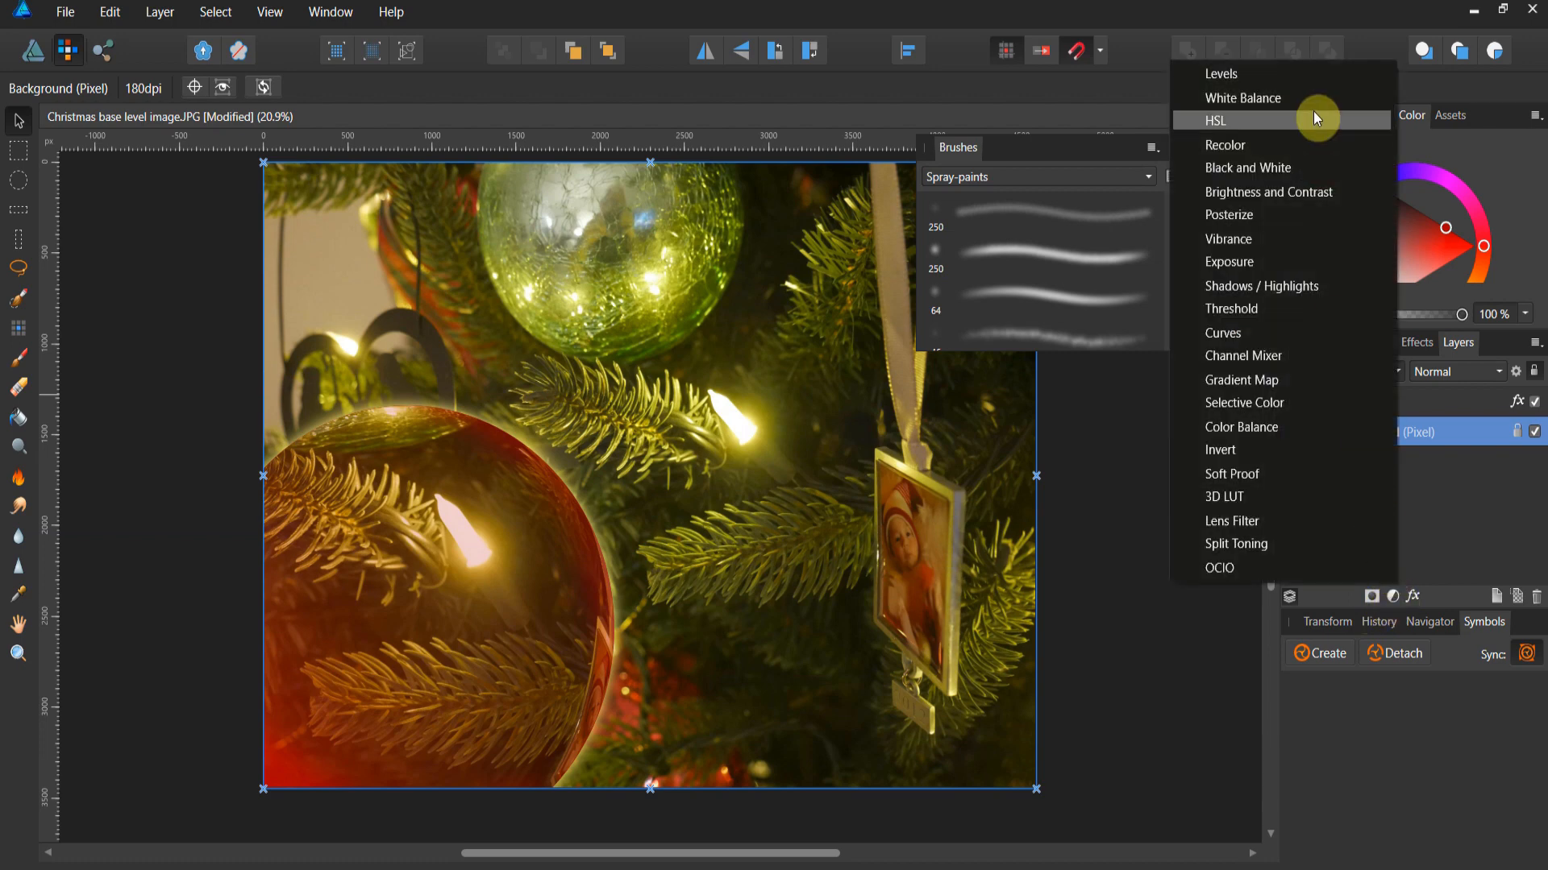
{"action": "left_click", "coordinate": [1307, 191]}
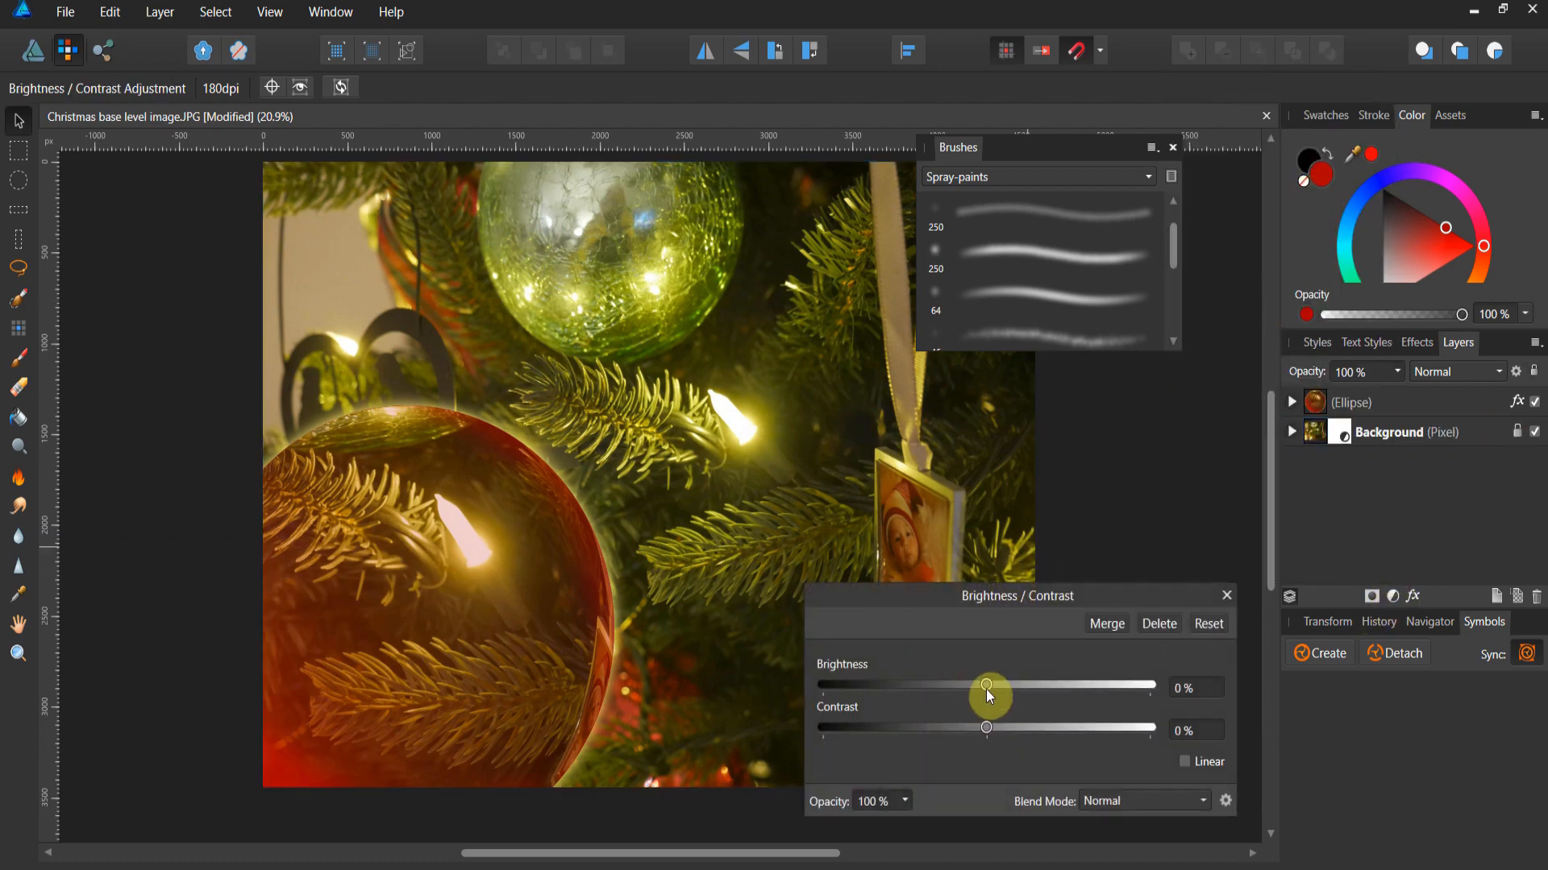
{"action": "left_click_drag", "start_coordinate": [989, 692], "coordinate": [933, 704]}
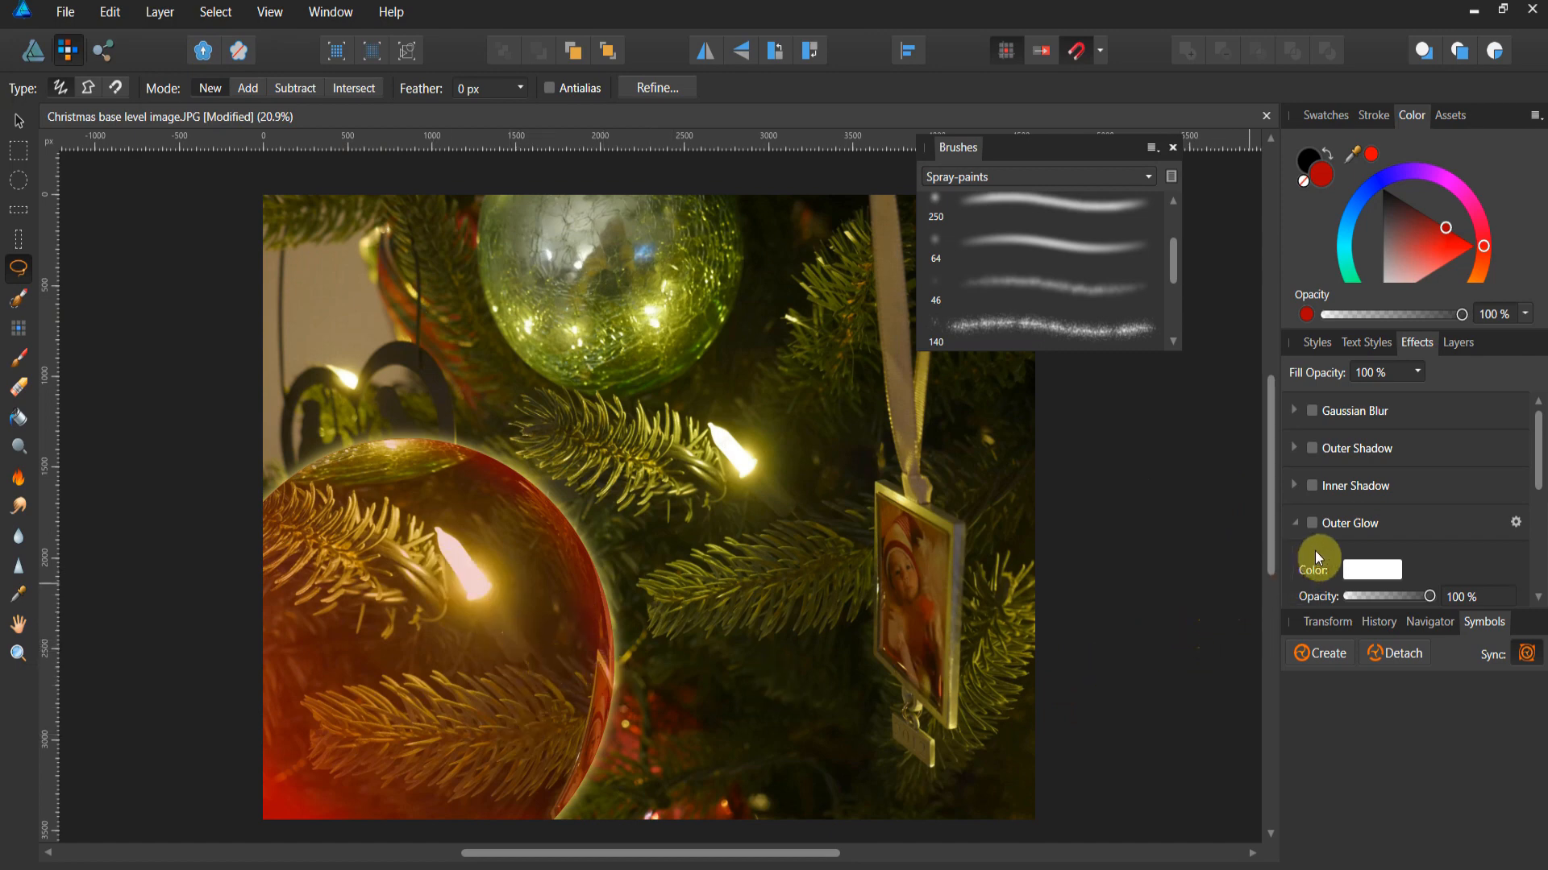
Preview different blend modes on the ellipse layer, such as Add, Subtract and Overlay, and keep Normal
{"action": "scroll", "coordinate": [1338, 483], "scroll_direction": "down", "scroll_amount": 1}
{"action": "left_click", "coordinate": [1455, 343]}
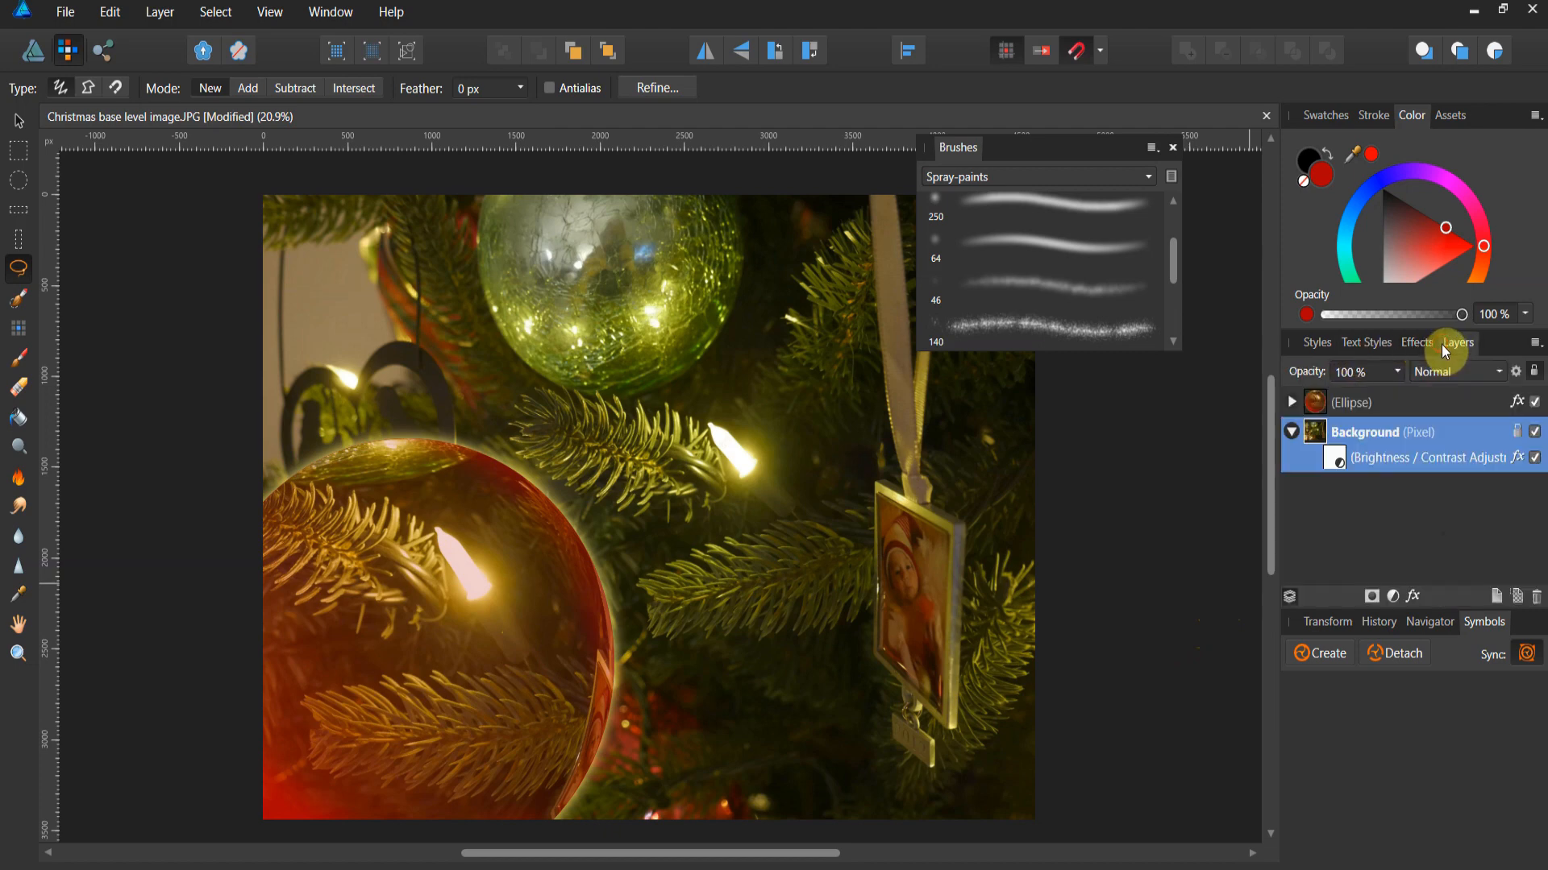
{"action": "left_click", "coordinate": [1322, 405]}
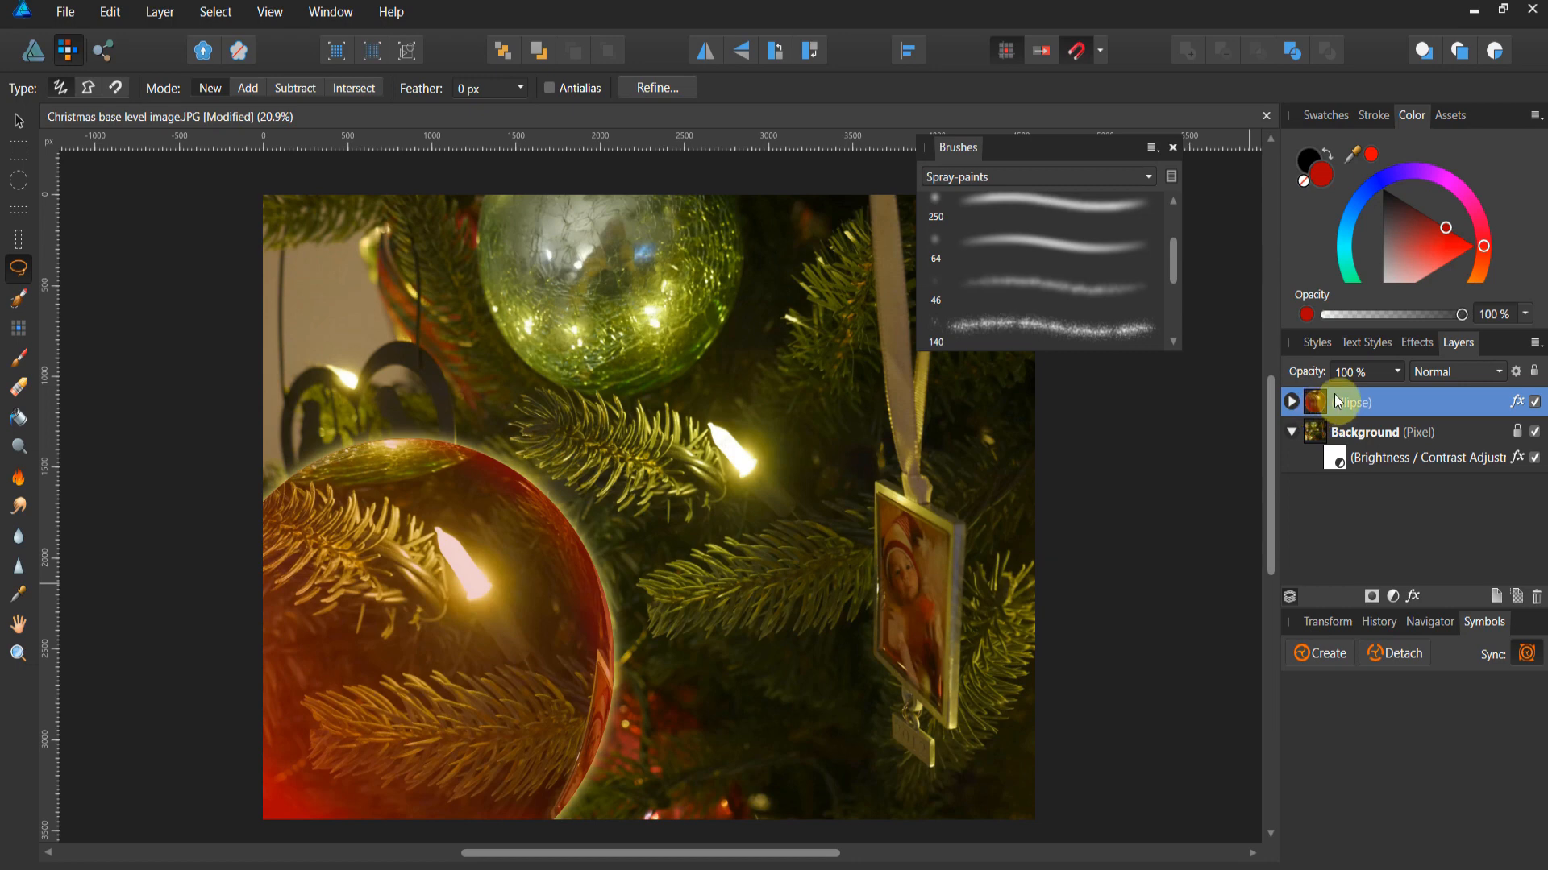
{"action": "left_click", "coordinate": [1497, 371]}
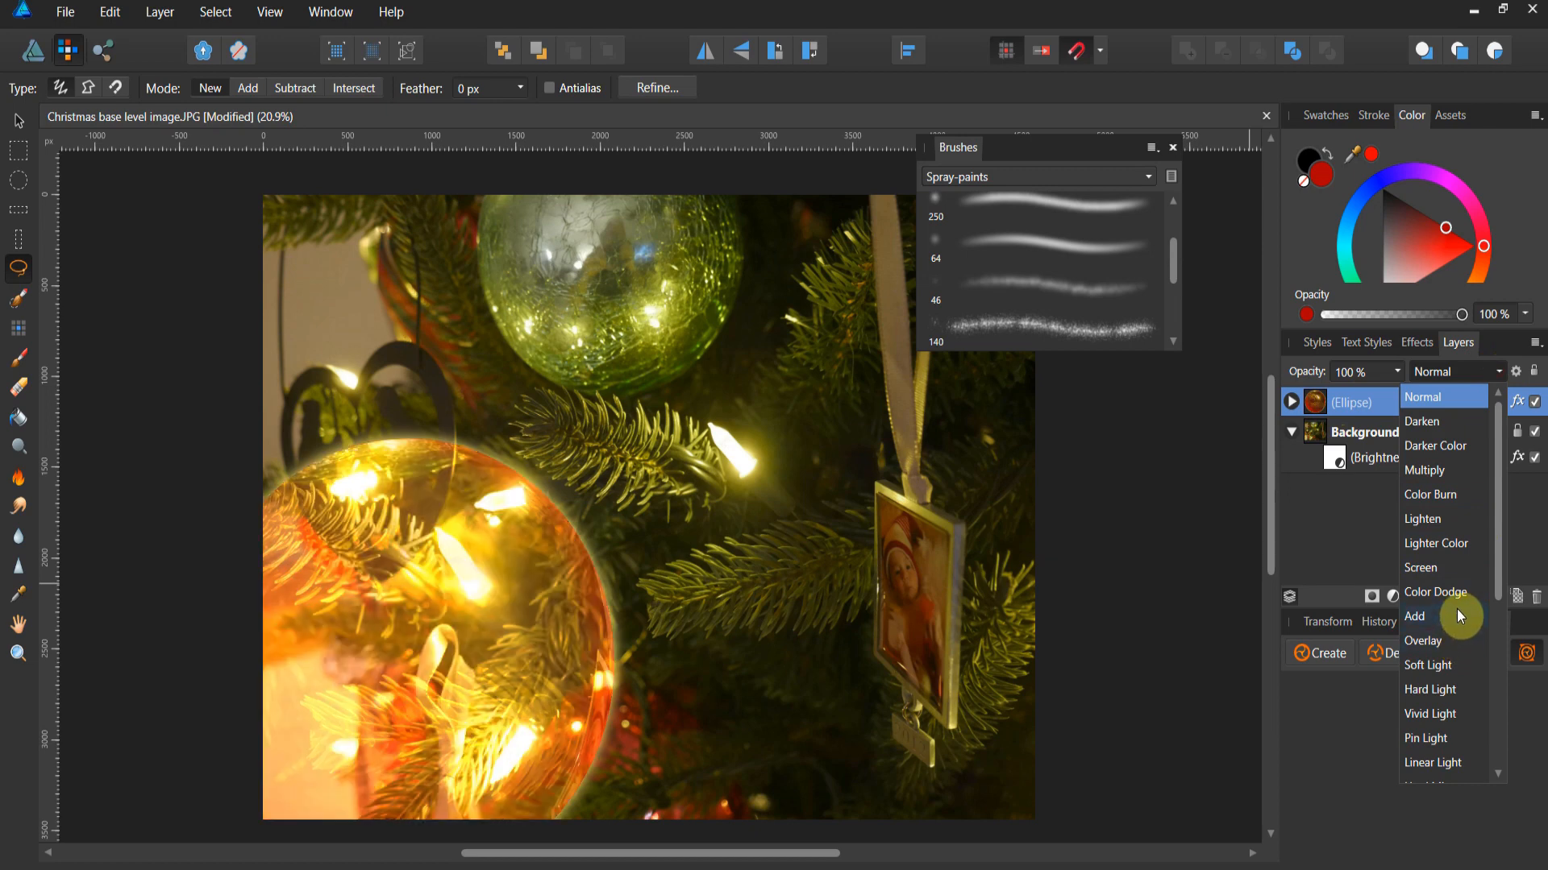
{"action": "scroll", "coordinate": [1451, 664], "scroll_direction": "down", "scroll_amount": 5}
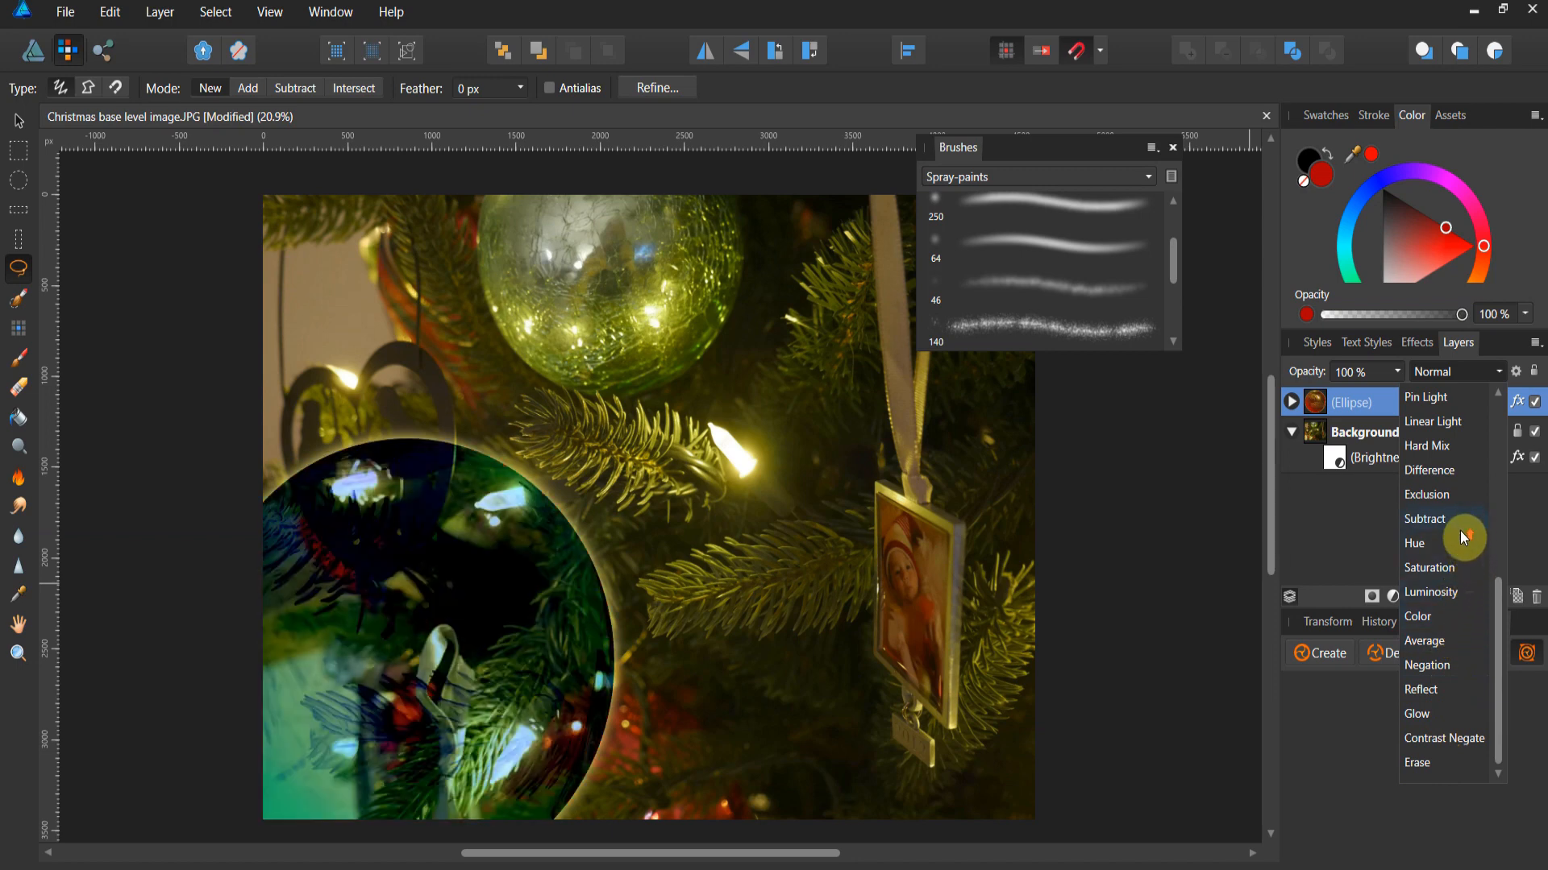
{"action": "scroll", "coordinate": [1459, 531], "scroll_direction": "up", "scroll_amount": 2}
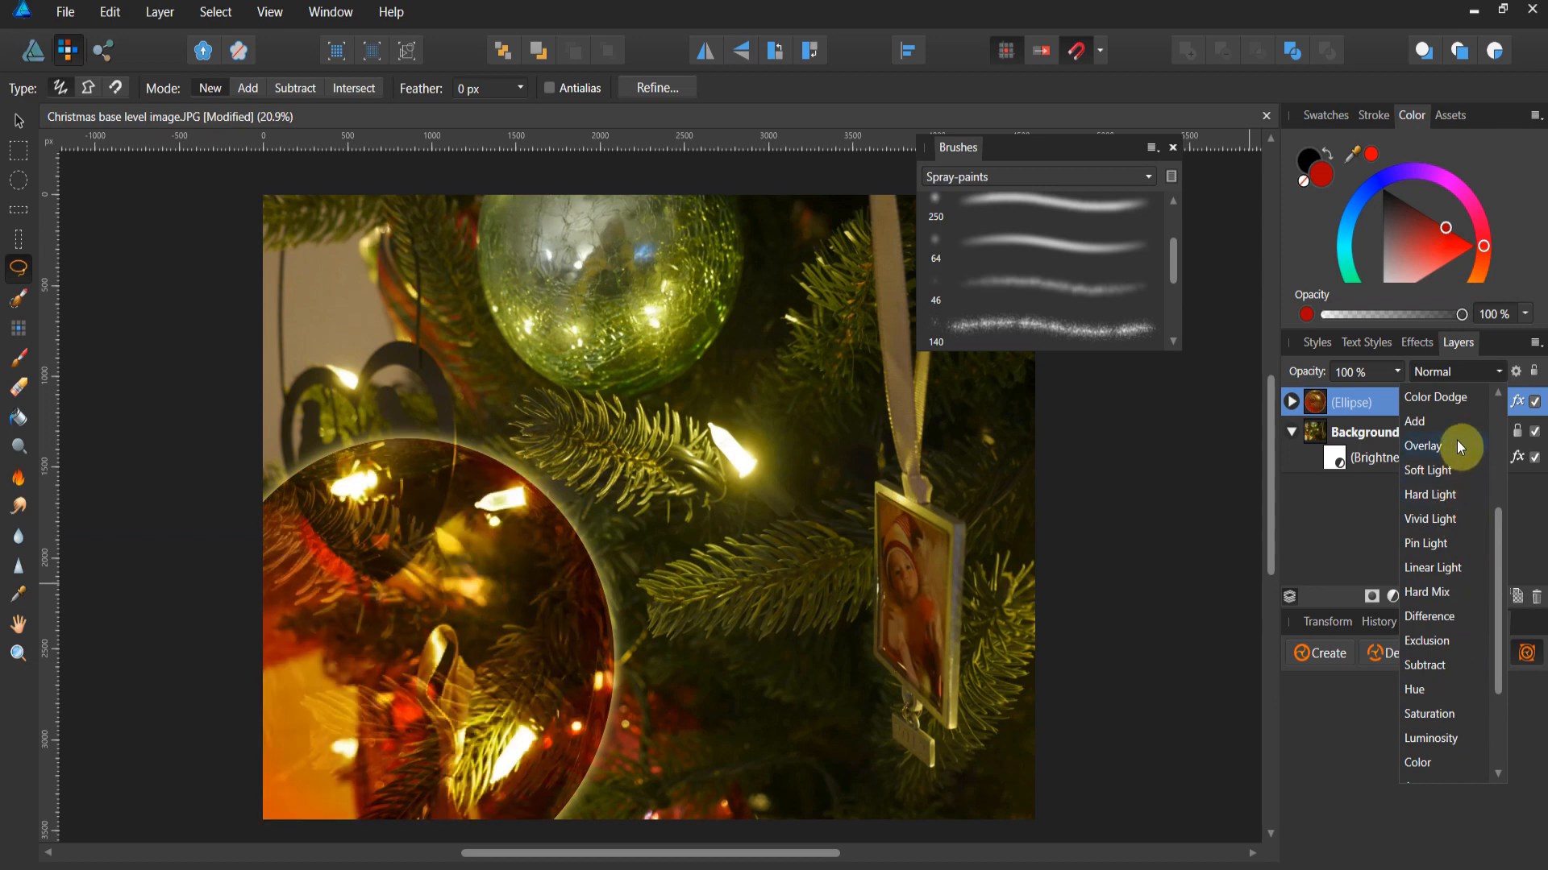
{"action": "scroll", "coordinate": [1457, 440], "scroll_direction": "up", "scroll_amount": 2}
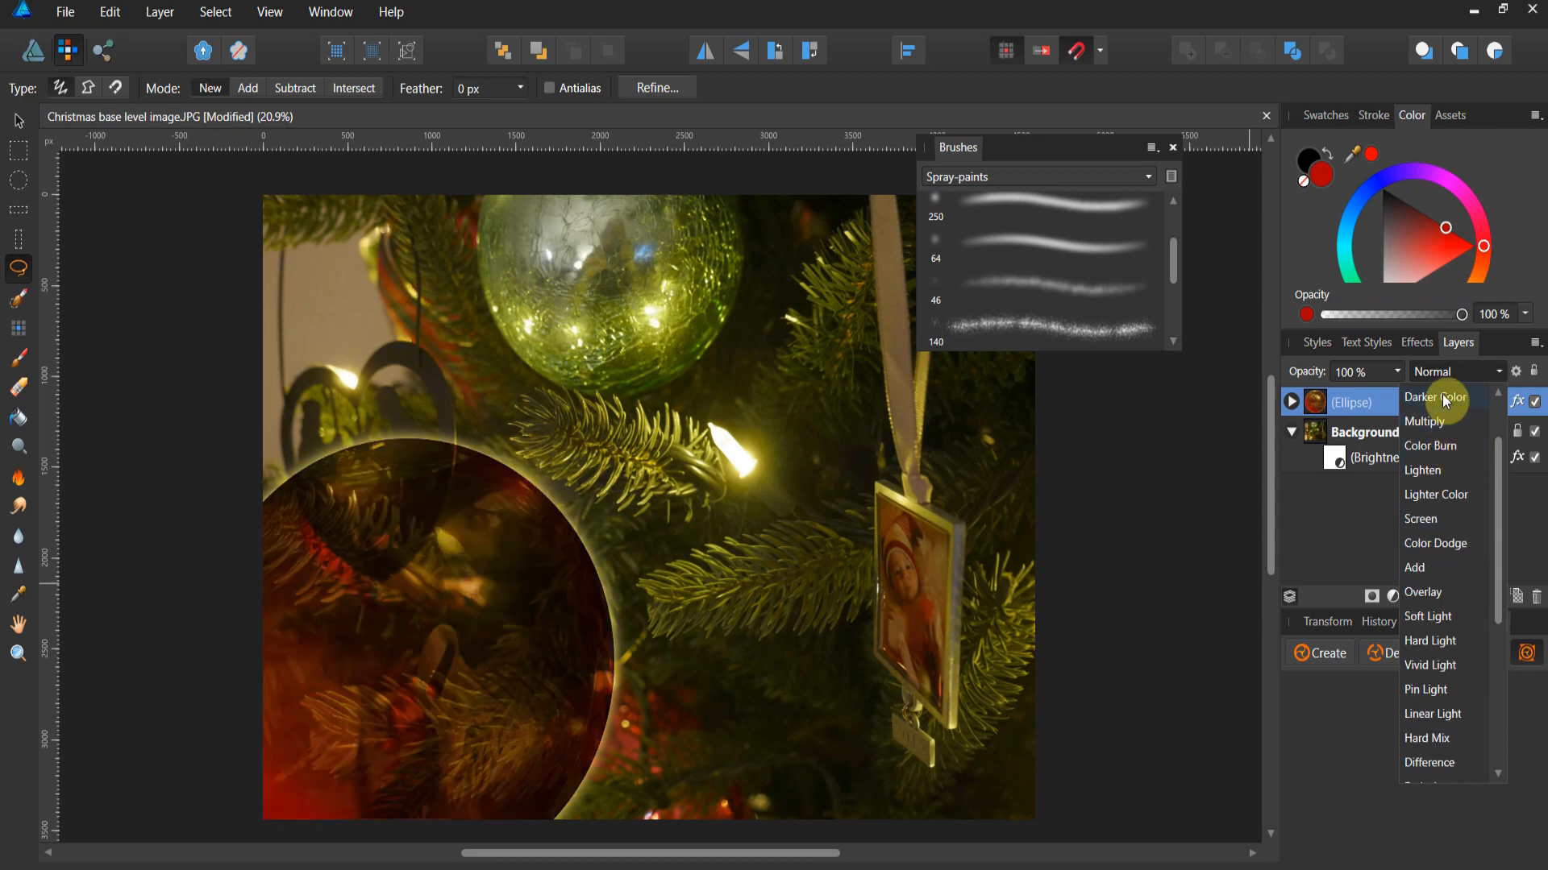
{"action": "scroll", "coordinate": [1441, 403], "scroll_direction": "up", "scroll_amount": 1}
{"action": "left_click", "coordinate": [1444, 400]}
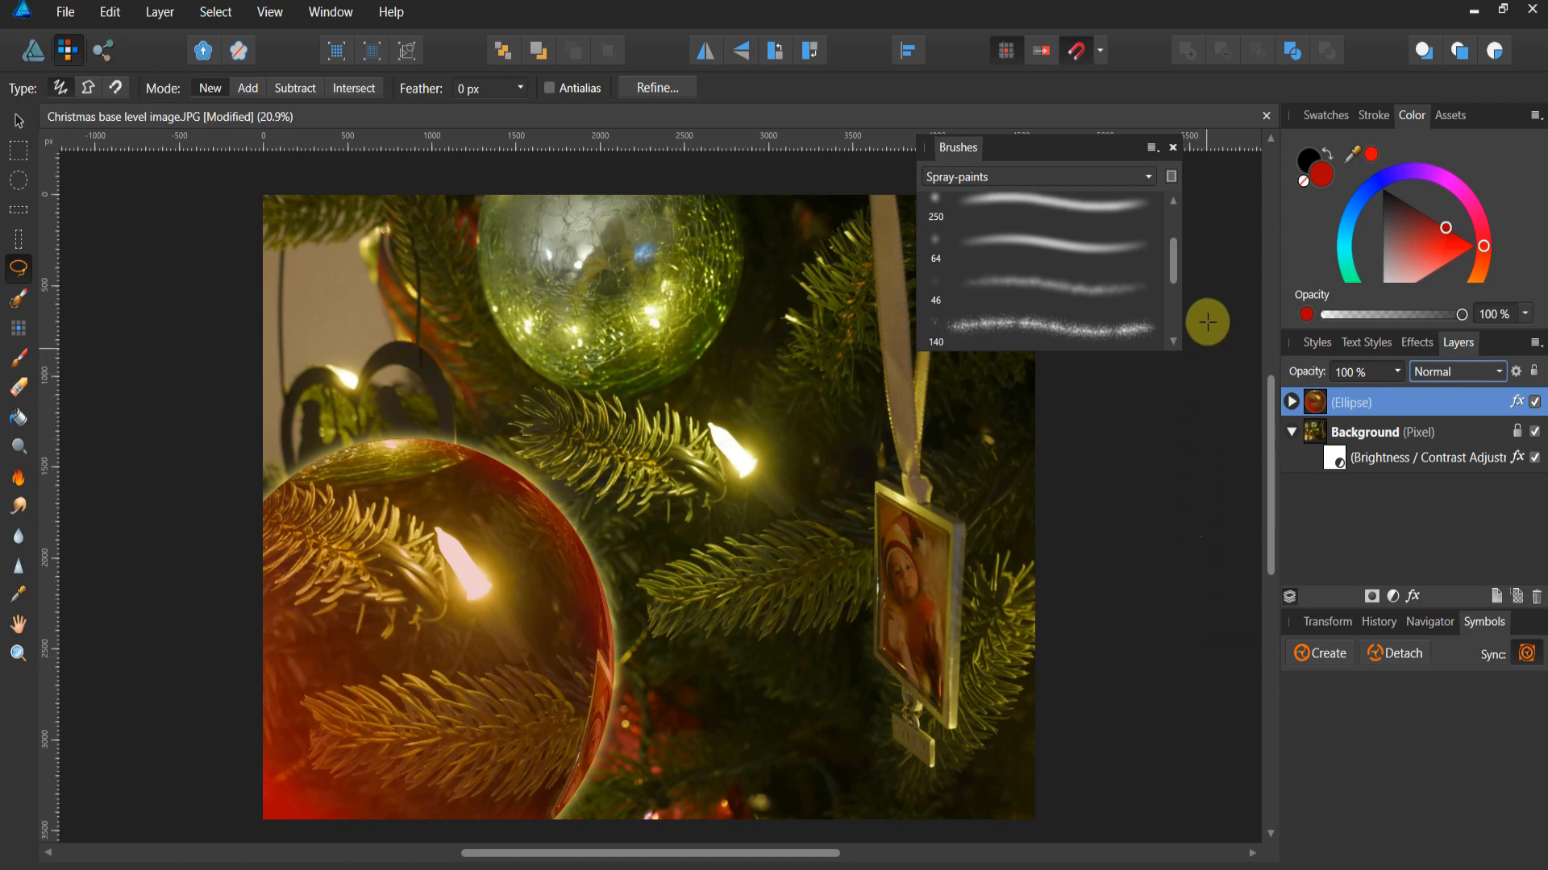
Add a pixel layer above the ellipse and ready the Paint Brush with a 7th Season Studios Flare Starter Pack- Pixel brush
{"action": "left_click", "coordinate": [1149, 176]}
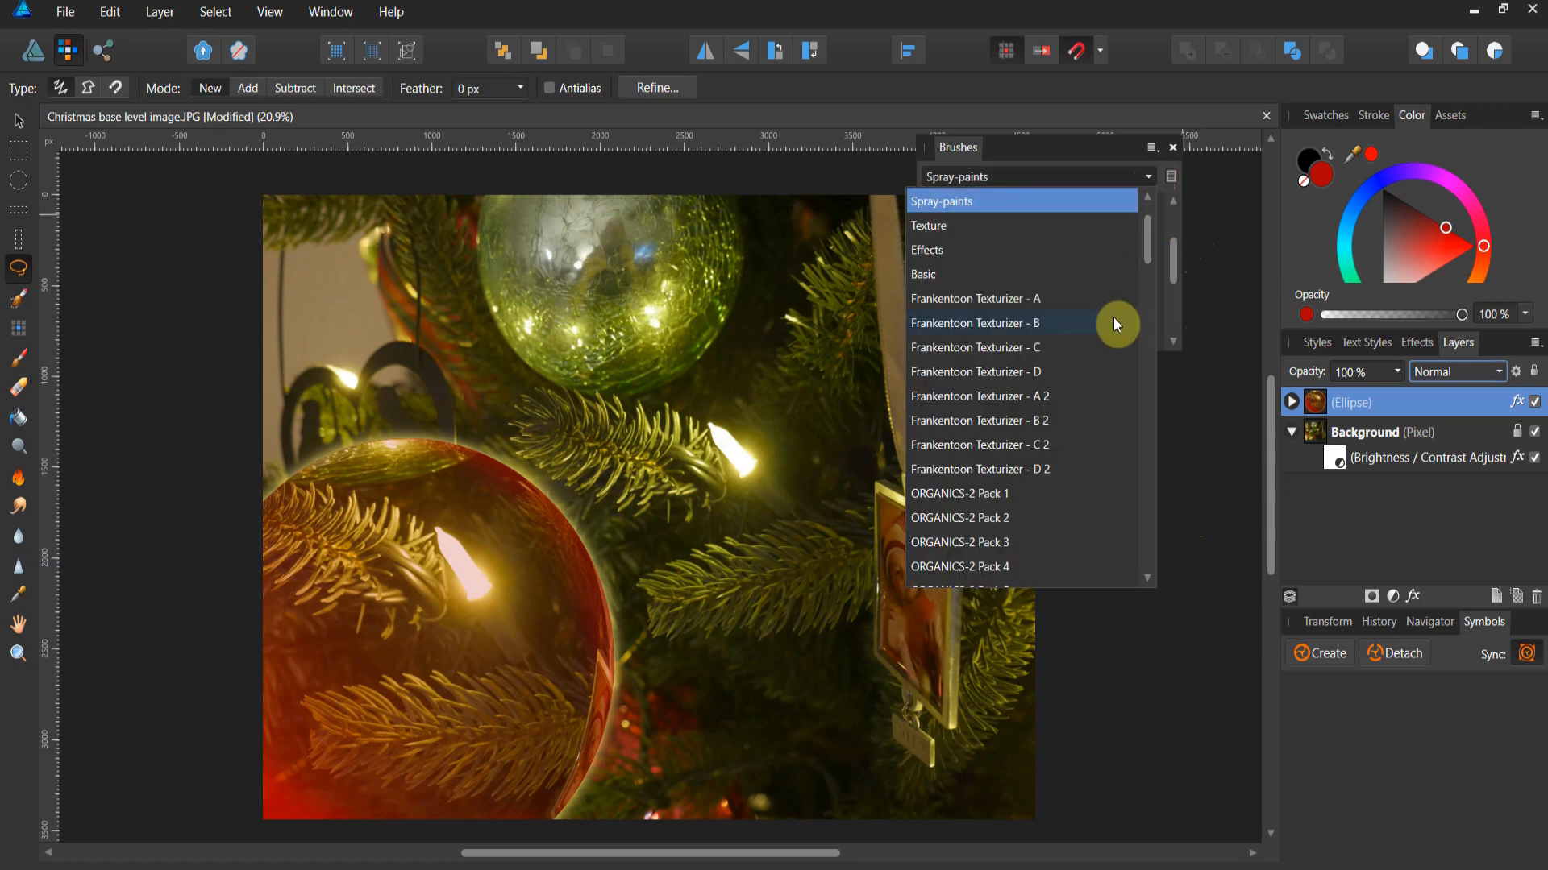
{"action": "scroll", "coordinate": [1100, 339], "scroll_direction": "down", "scroll_amount": 5}
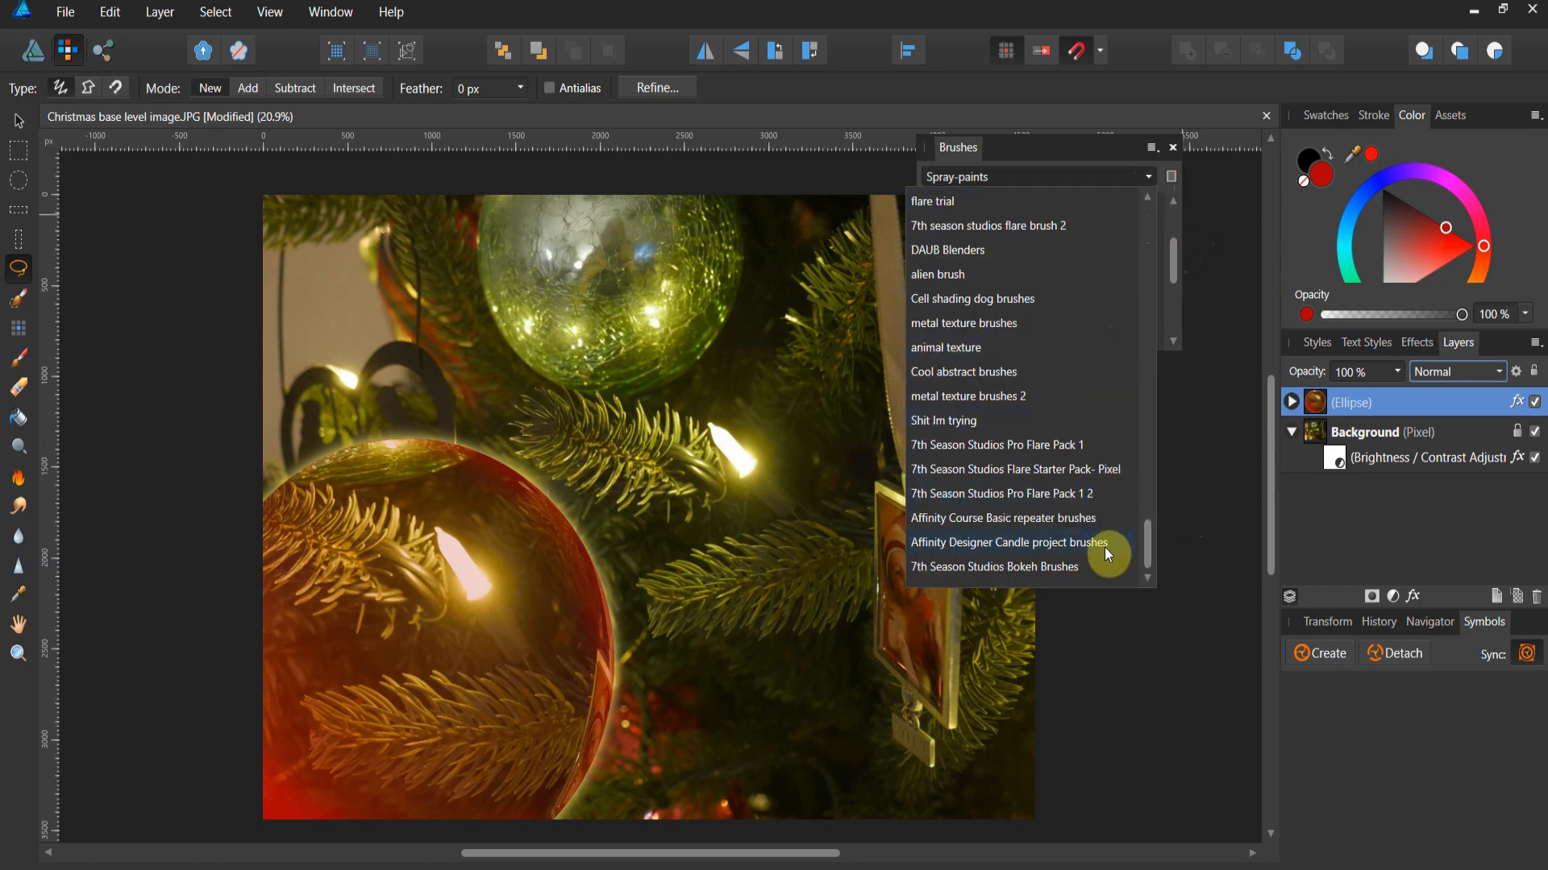
{"action": "left_click", "coordinate": [1072, 477]}
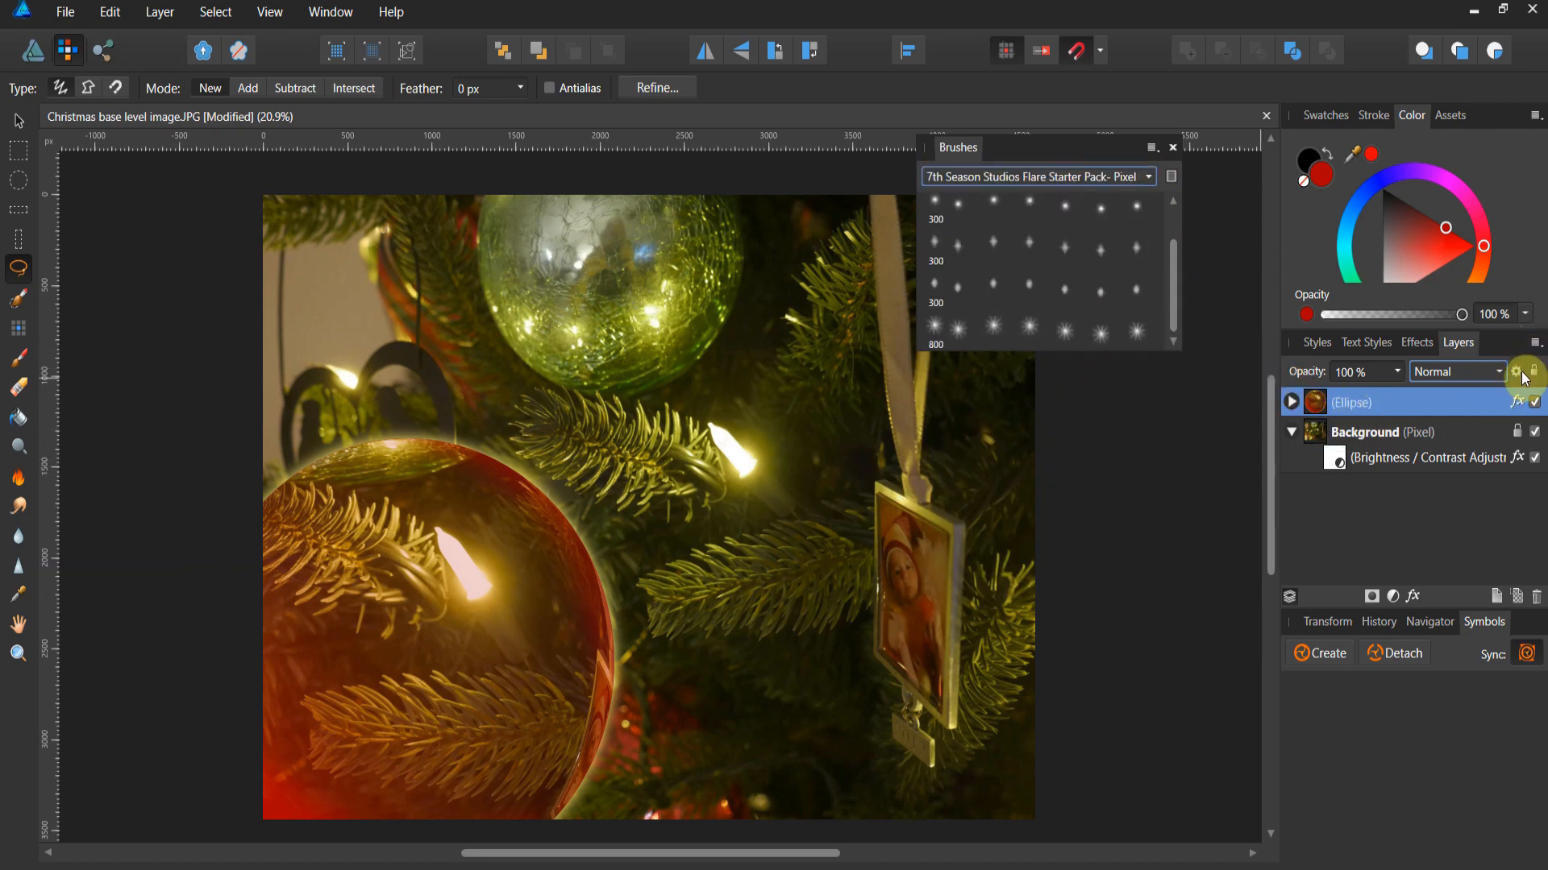
{"action": "left_click", "coordinate": [1517, 596]}
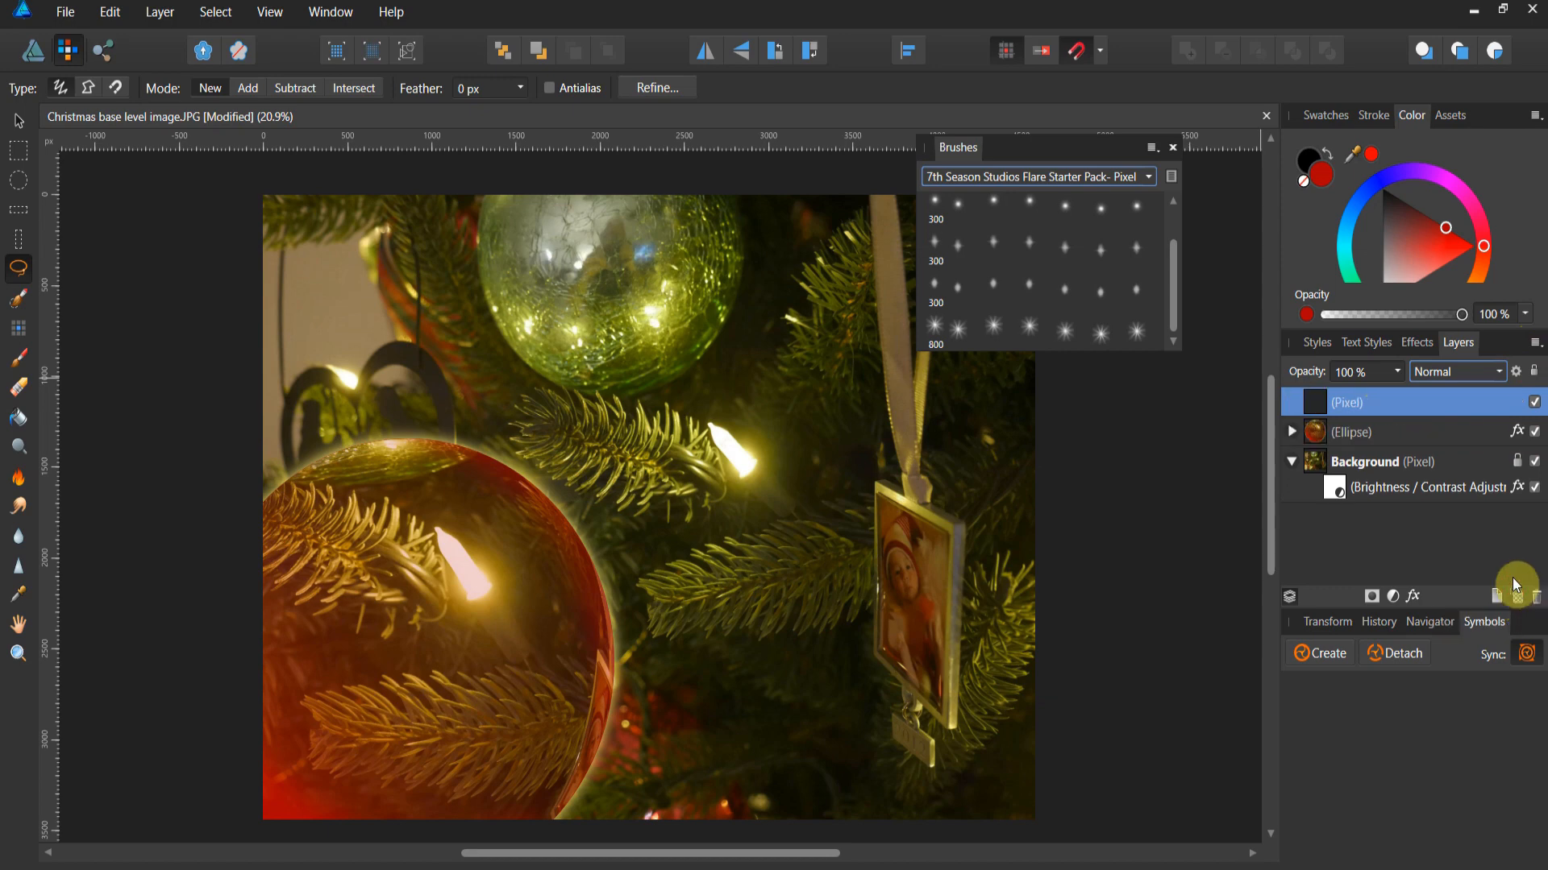
{"action": "mouse_move", "coordinate": [1173, 277]}
{"action": "left_mouse_down"}
{"action": "mouse_move", "coordinate": [1182, 239]}
{"action": "mouse_move", "coordinate": [1180, 255]}
{"action": "left_mouse_up"}
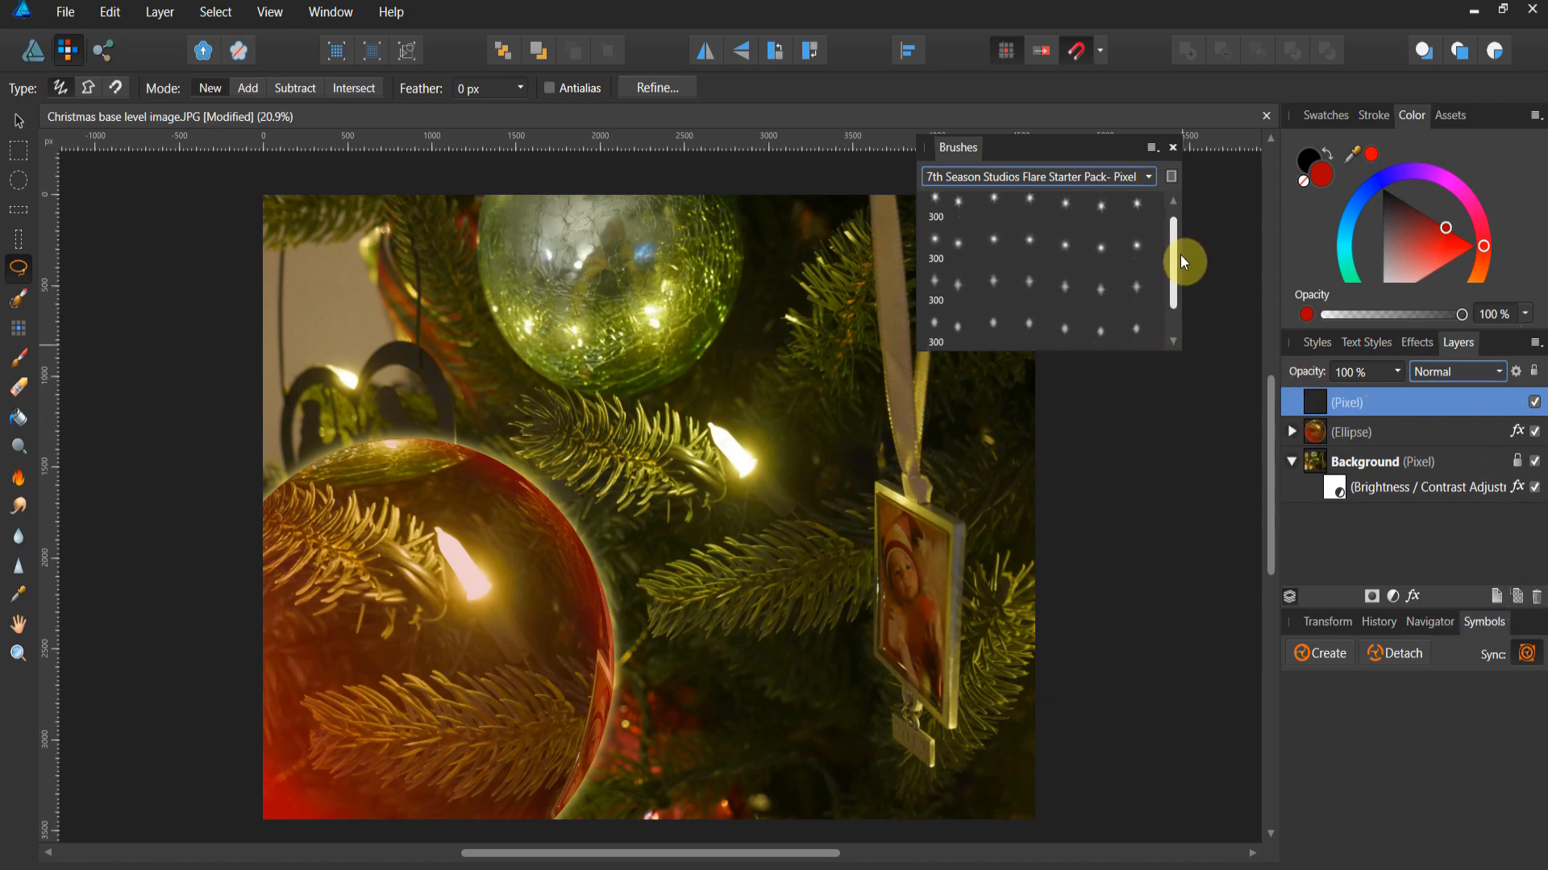
{"action": "left_click", "coordinate": [1000, 281]}
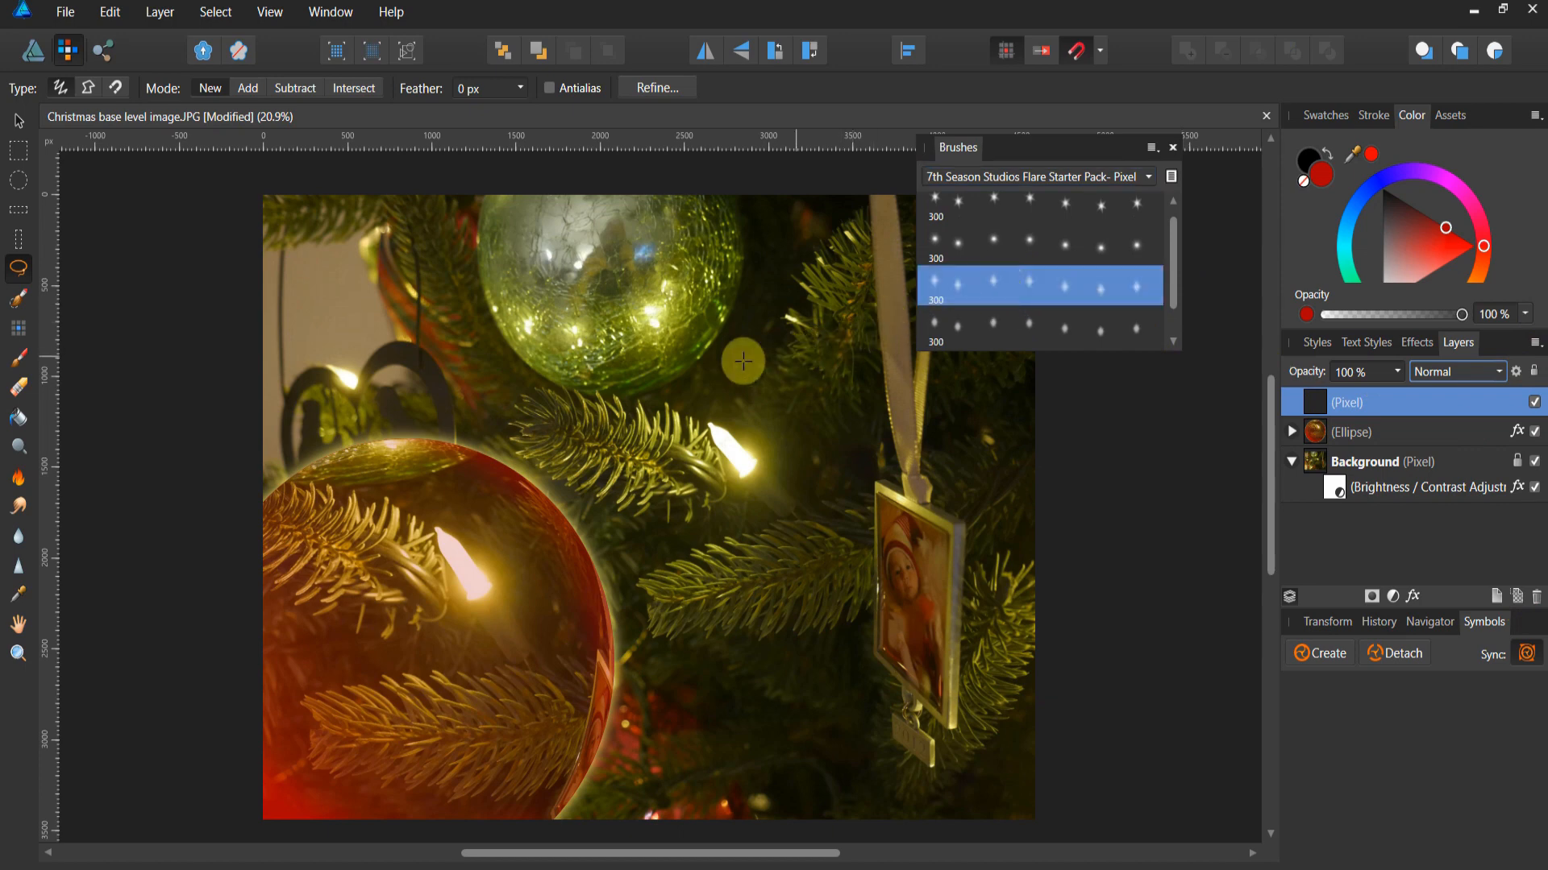
{"action": "left_click", "coordinate": [12, 369]}
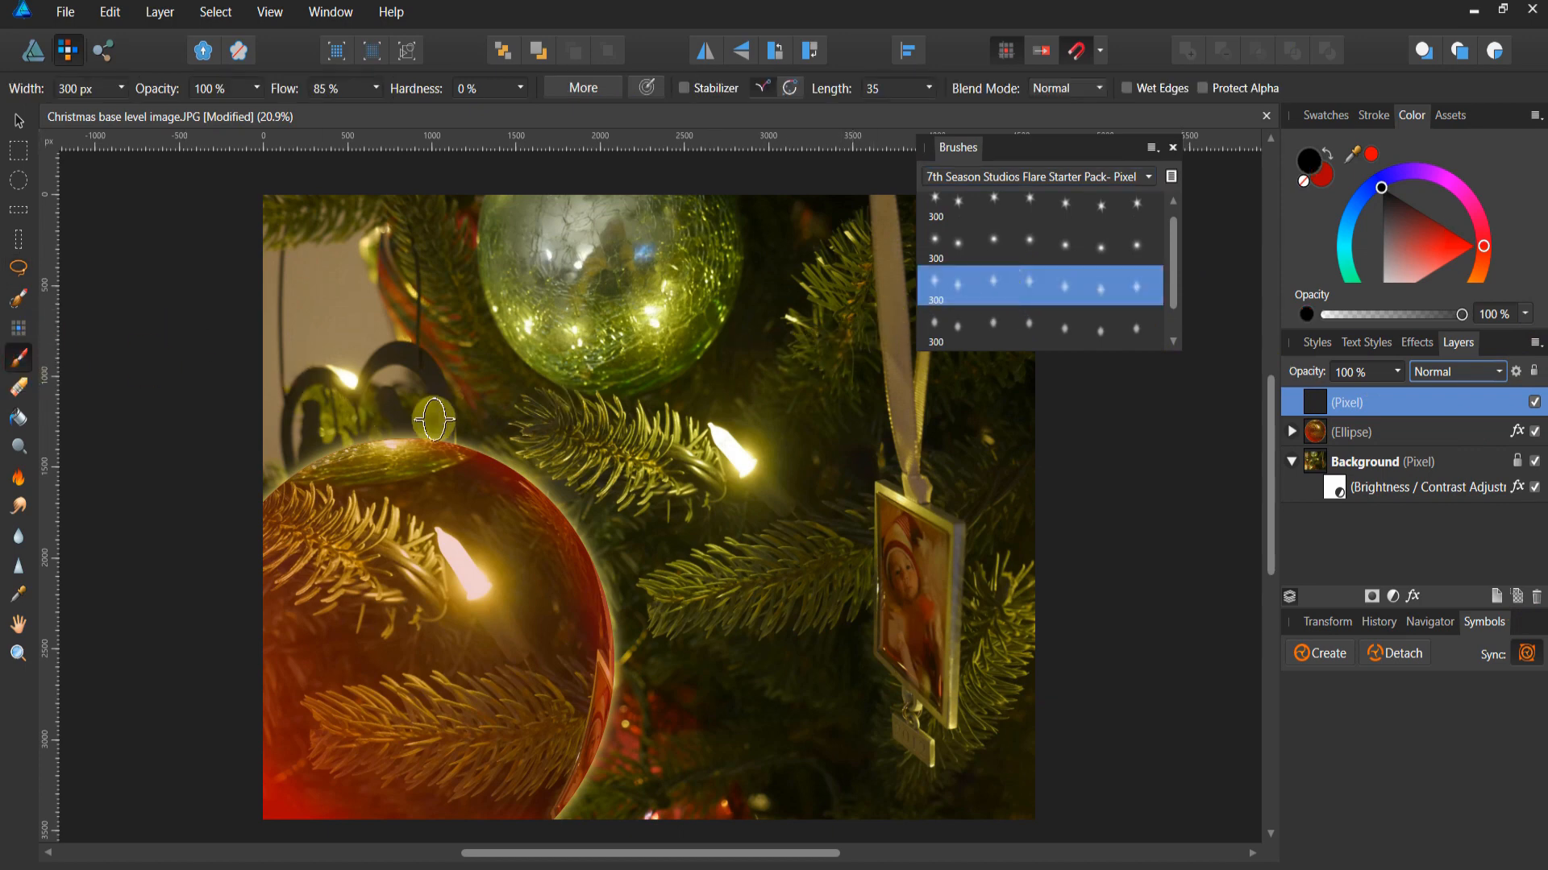
Try another round flare brush from the pack, enlarged to 1213.7 px, over the bright bulb
{"action": "left_click", "coordinate": [996, 235]}
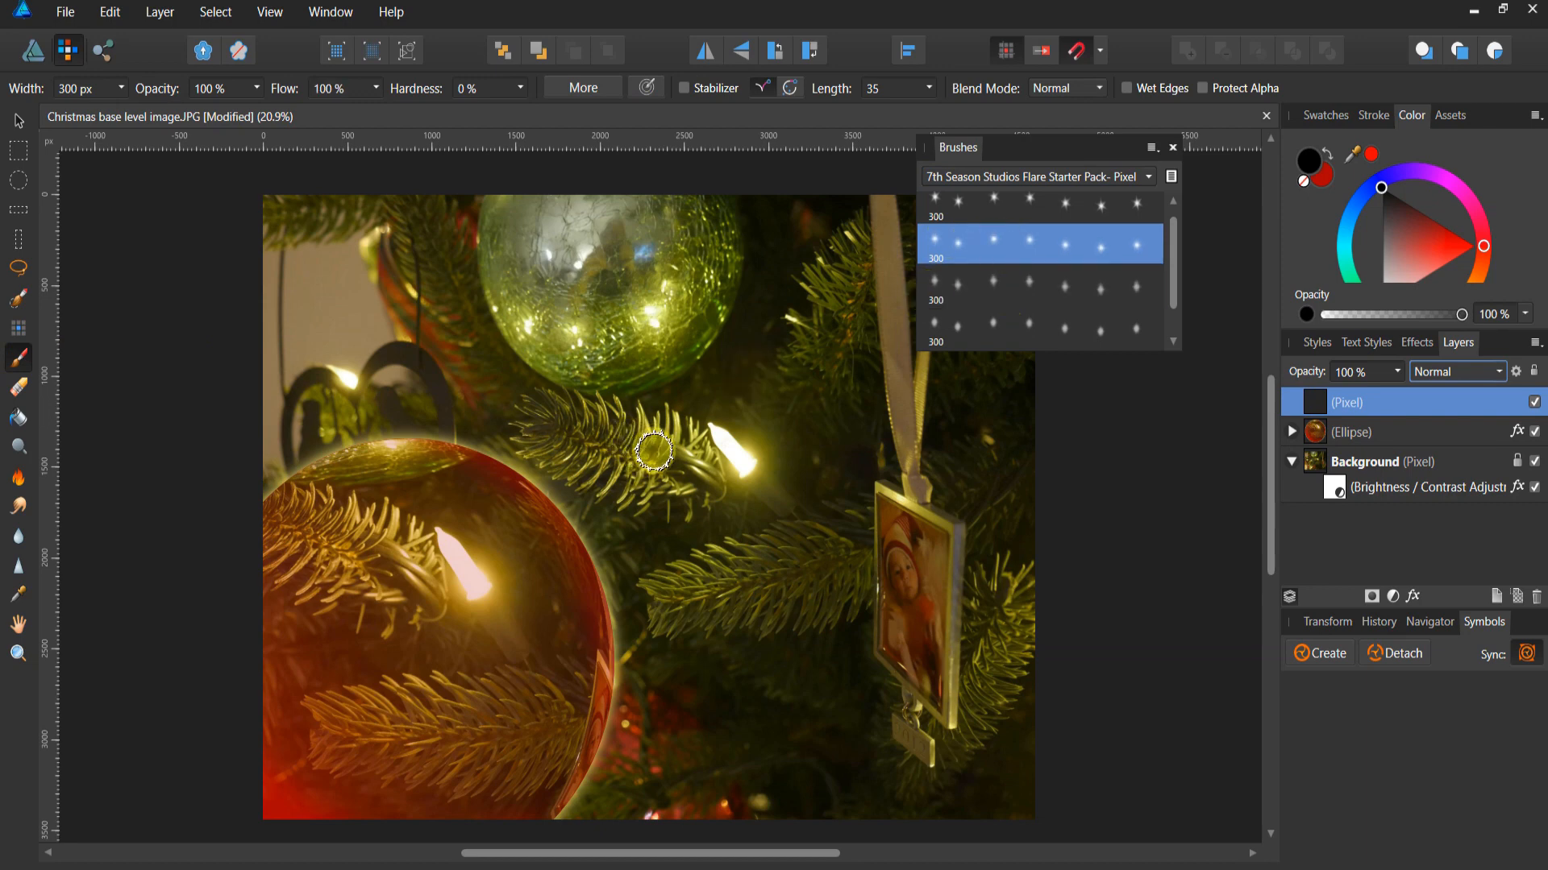
{"action": "key", "text": "bracketright"}
{"action": "key", "text": "bracketright"}
{"action": "key", "text": "bracketright"}
{"action": "key", "text": "bracketright"}
{"action": "key", "text": "bracketright"}
{"action": "key", "text": "bracketright"}
{"action": "key", "text": "bracketright"}
{"action": "key", "text": "bracketright"}
{"action": "key", "text": "bracketright"}
{"action": "key", "text": "bracketright"}
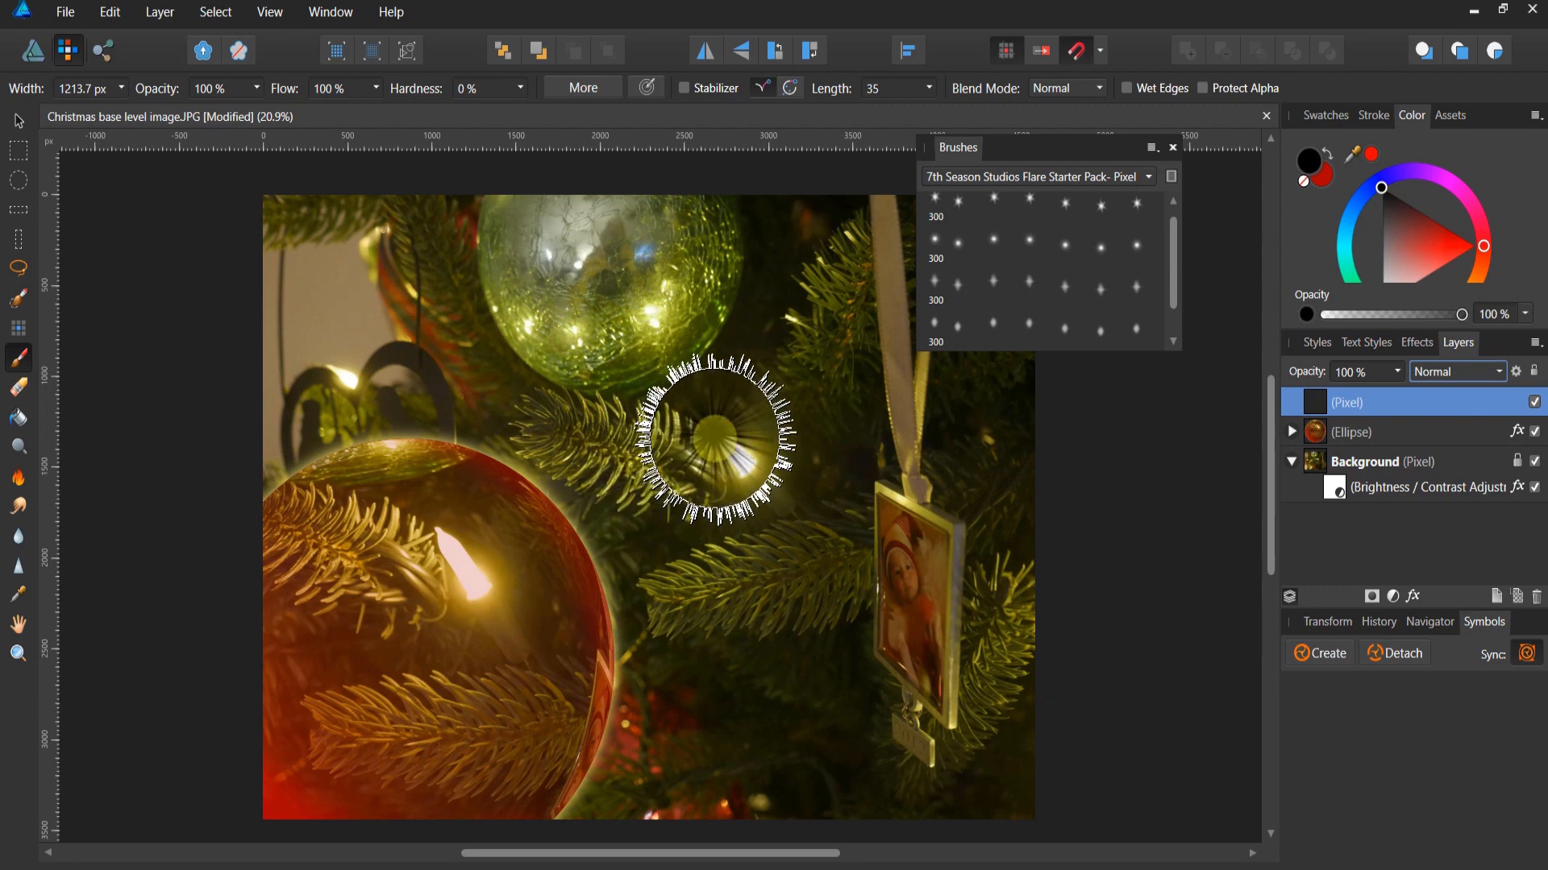
Switch to the pointed-star flare brush with 80% hardness and enlarge it to 693.9 px
{"action": "scroll", "coordinate": [970, 291], "scroll_direction": "up", "scroll_amount": 1}
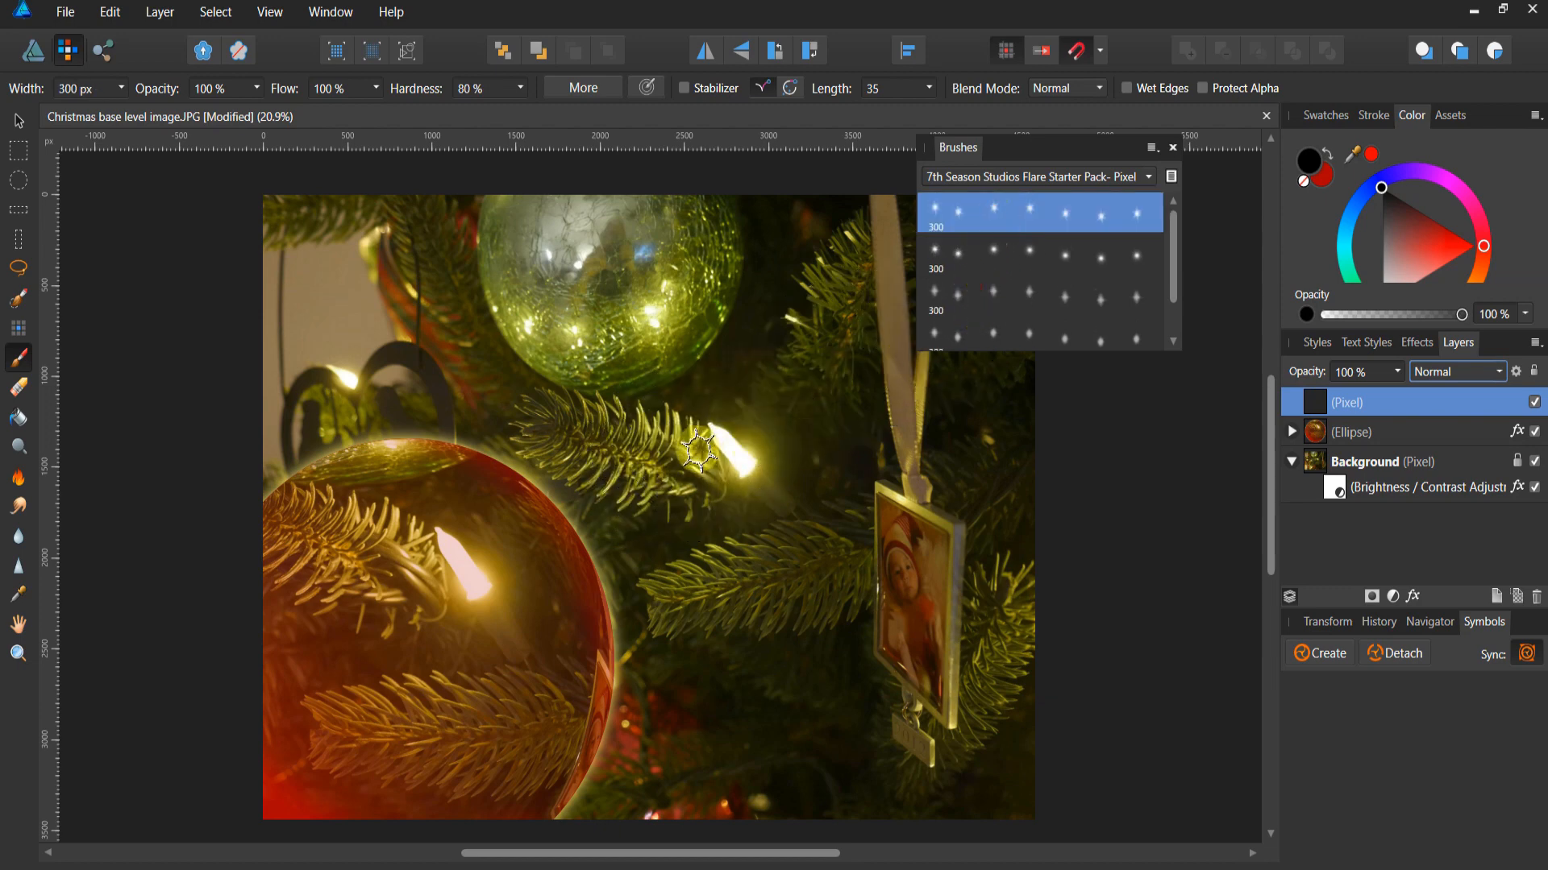
{"action": "key", "text": "bracketright"}
{"action": "key", "text": "bracketright"}
{"action": "key", "text": "bracketright"}
{"action": "key", "text": "bracketright"}
{"action": "key", "text": "bracketright"}
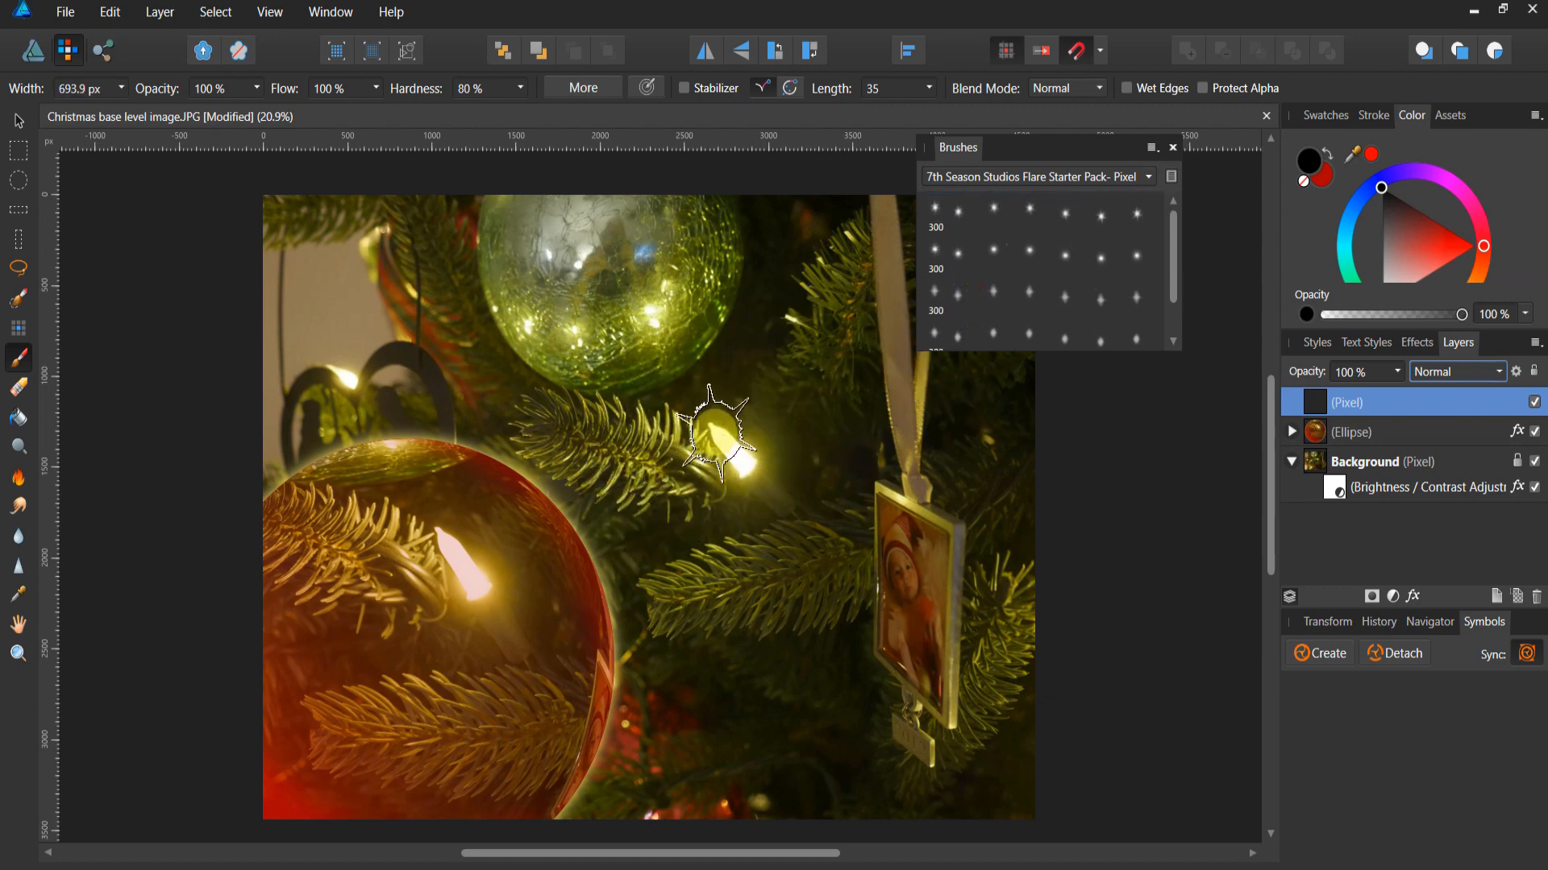
{"action": "key", "text": "bracketright"}
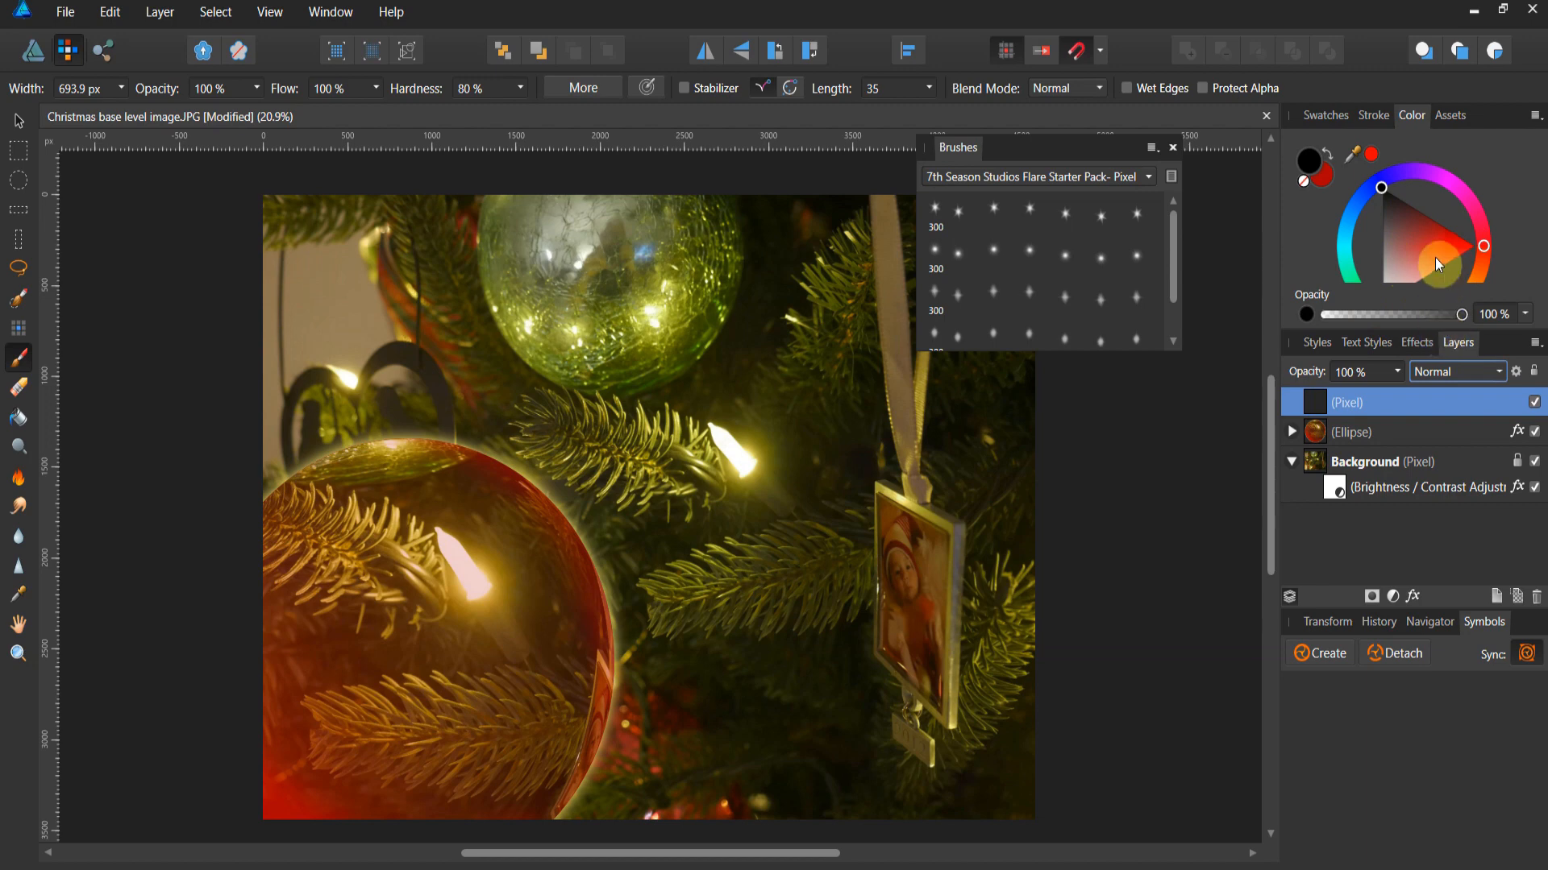
Set the brush color to a very pale yellow
{"action": "mouse_move", "coordinate": [1483, 250]}
{"action": "left_mouse_down"}
{"action": "mouse_move", "coordinate": [1439, 303]}
{"action": "mouse_move", "coordinate": [1420, 267]}
{"action": "mouse_move", "coordinate": [1390, 269]}
{"action": "left_mouse_up"}
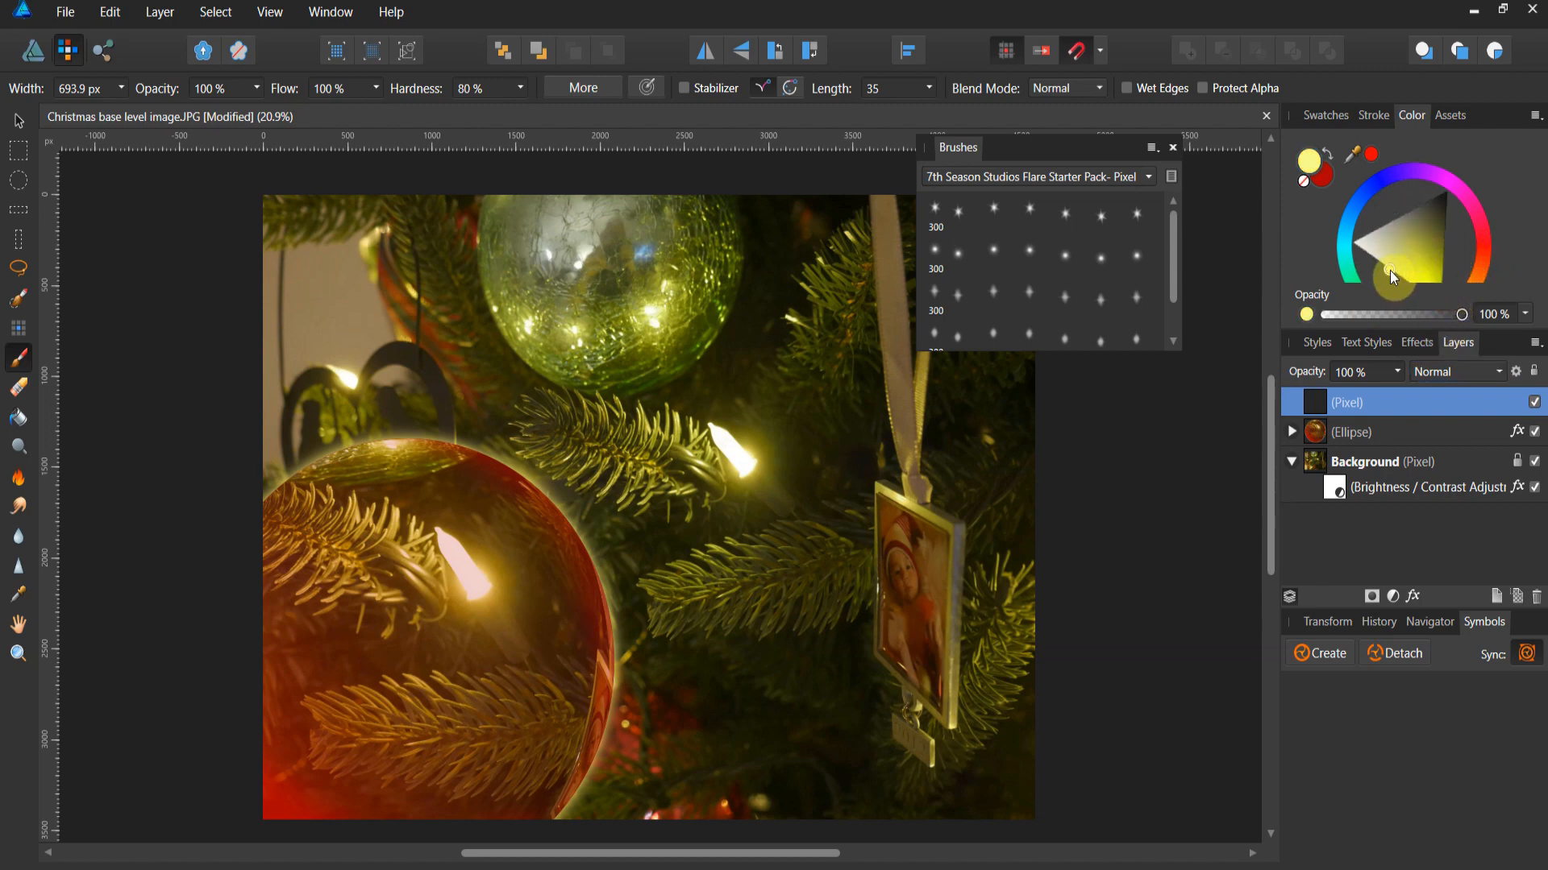
{"action": "left_click", "coordinate": [724, 406]}
{"action": "left_click_drag", "start_coordinate": [1373, 256], "coordinate": [1372, 255]}
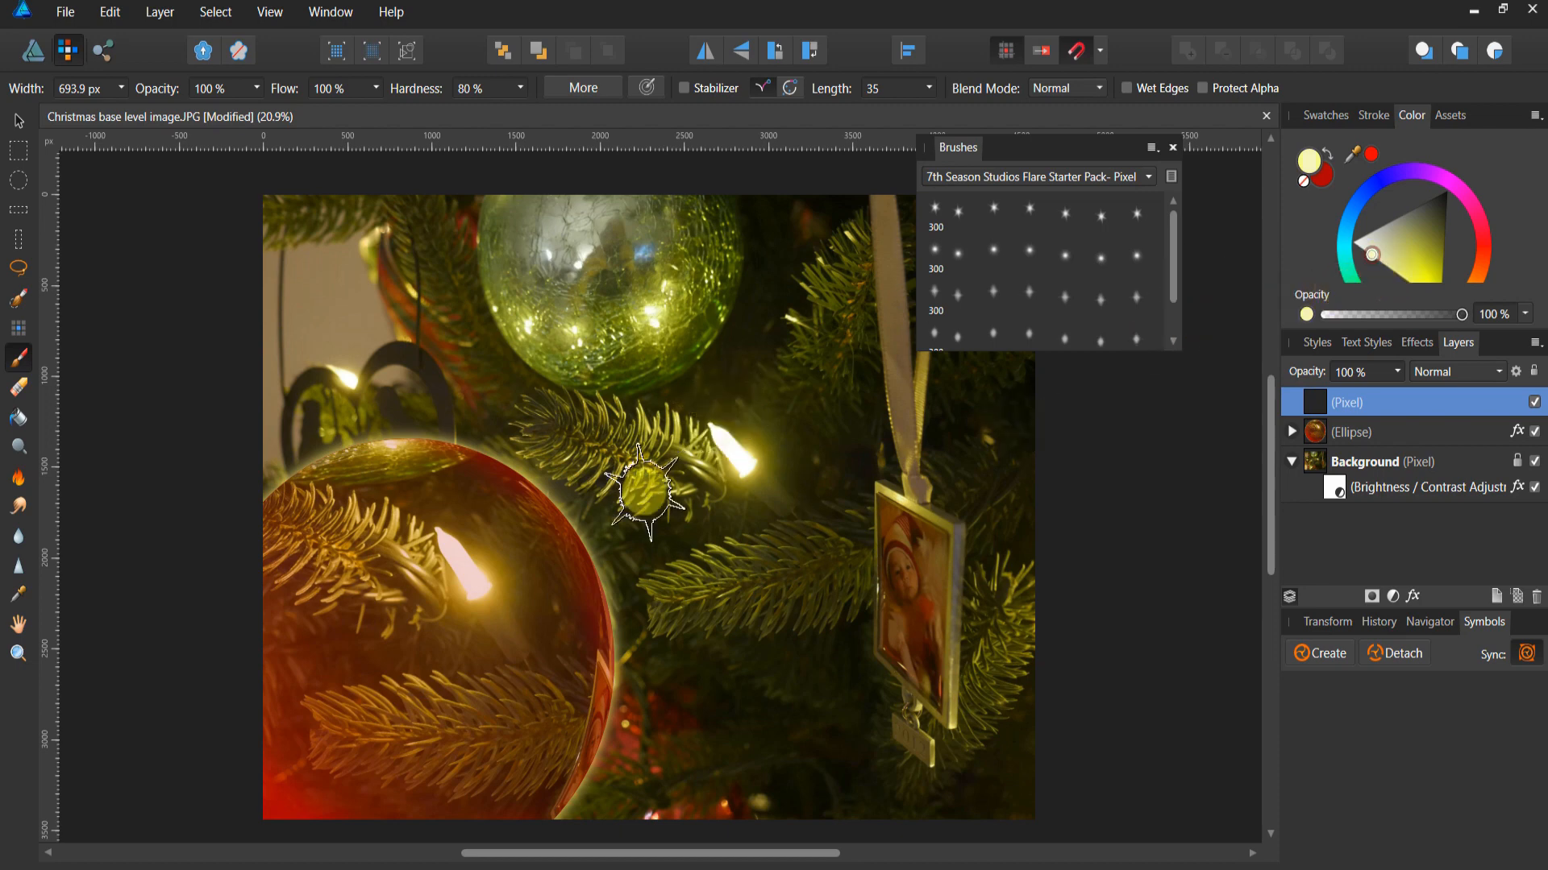
Enlarge the flare brush to 1395.7 px and stamp one flare on the bright bulb near the photo's center
{"action": "key", "text": "bracketright"}
{"action": "key", "text": "bracketright"}
{"action": "key", "text": "bracketright"}
{"action": "key", "text": "bracketright"}
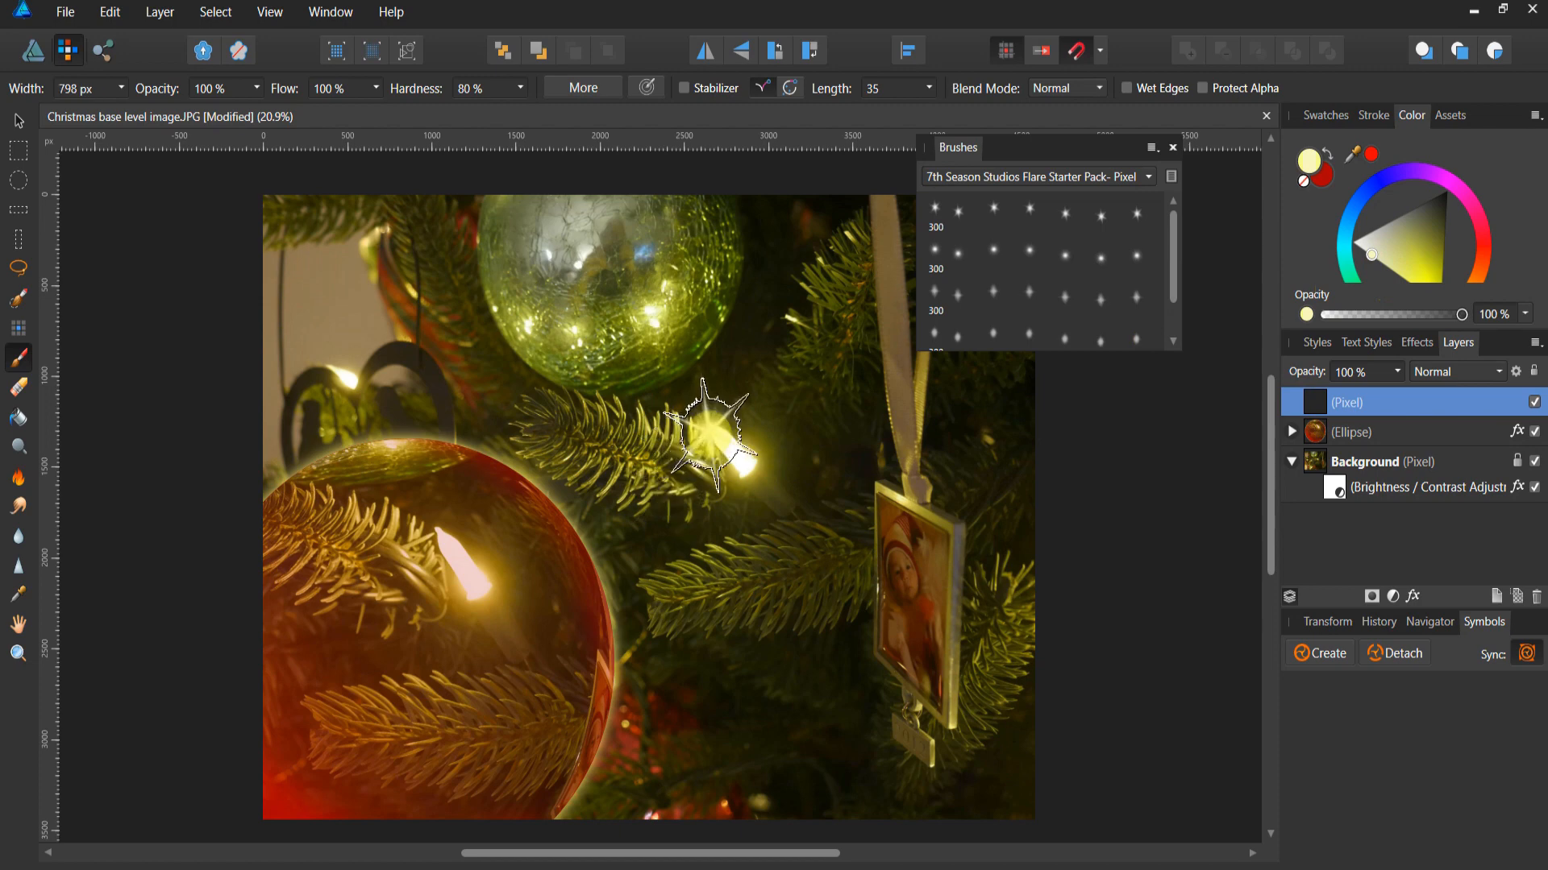
{"action": "key", "text": "bracketright"}
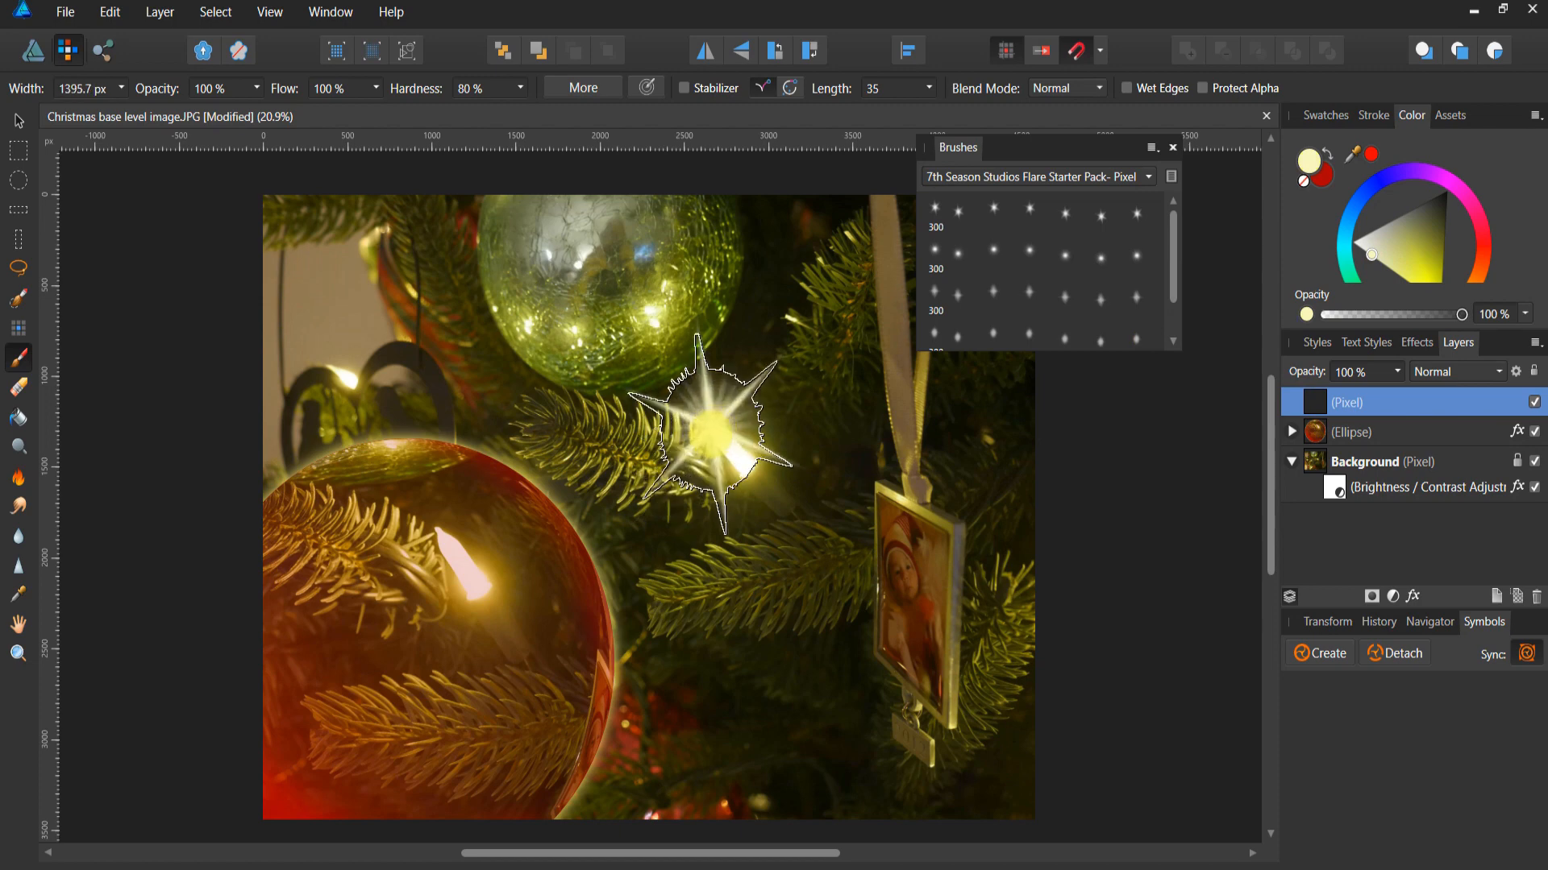
{"action": "left_click", "coordinate": [701, 431]}
{"action": "left_click", "coordinate": [552, 365]}
Reduce the brush to 728.6 px and stamp a smaller flare on the bulb in the photo's upper-left area
{"action": "left_click", "coordinate": [320, 367]}
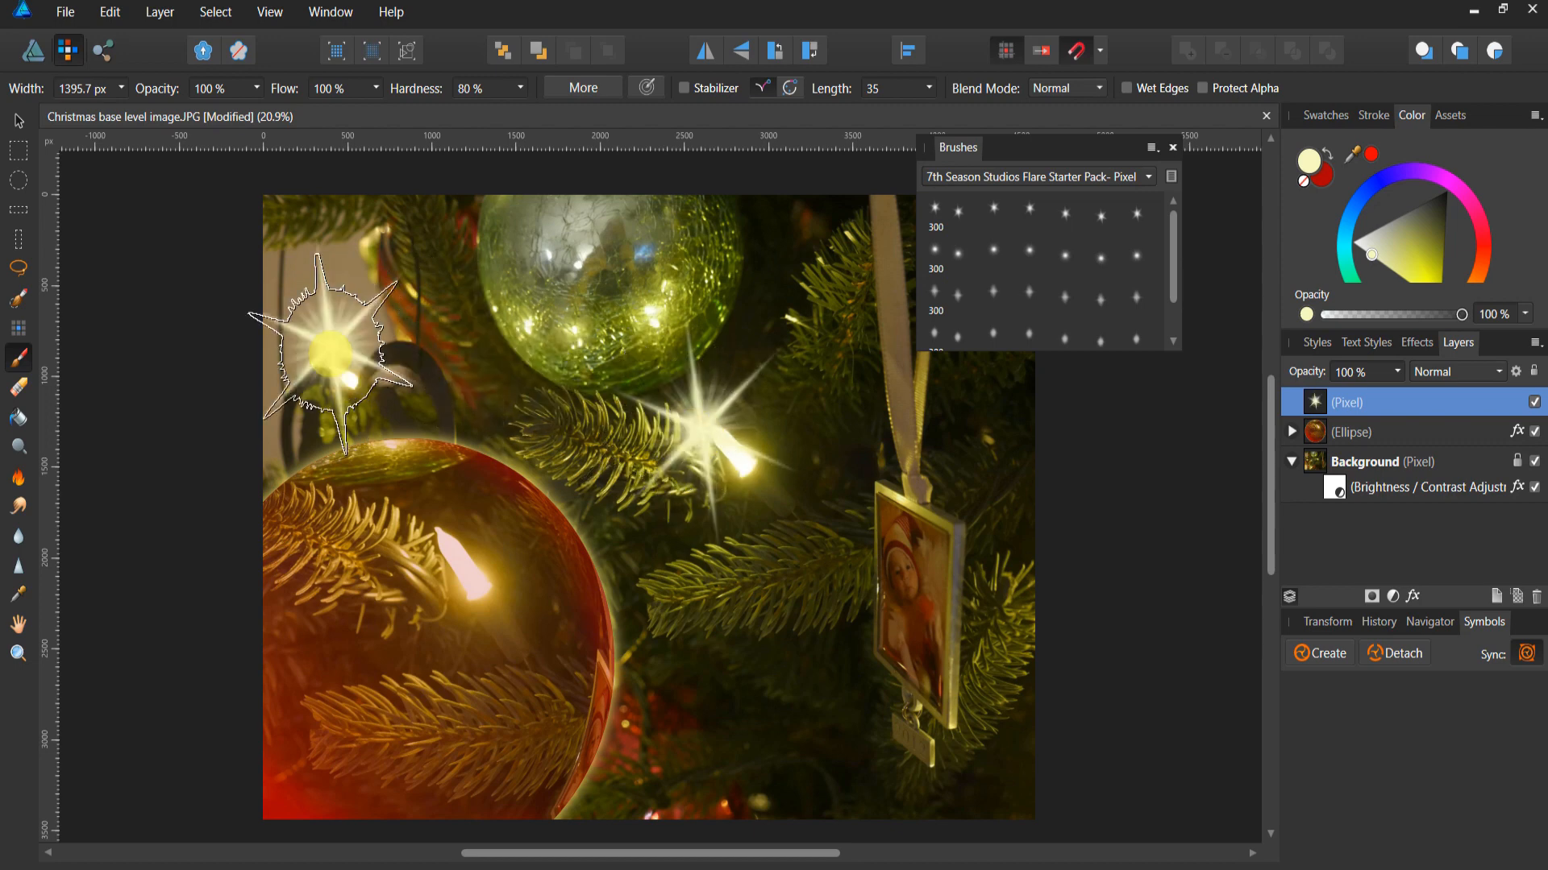
{"action": "key", "text": "bracketleft"}
{"action": "key", "text": "bracketleft"}
{"action": "key", "text": "bracketleft"}
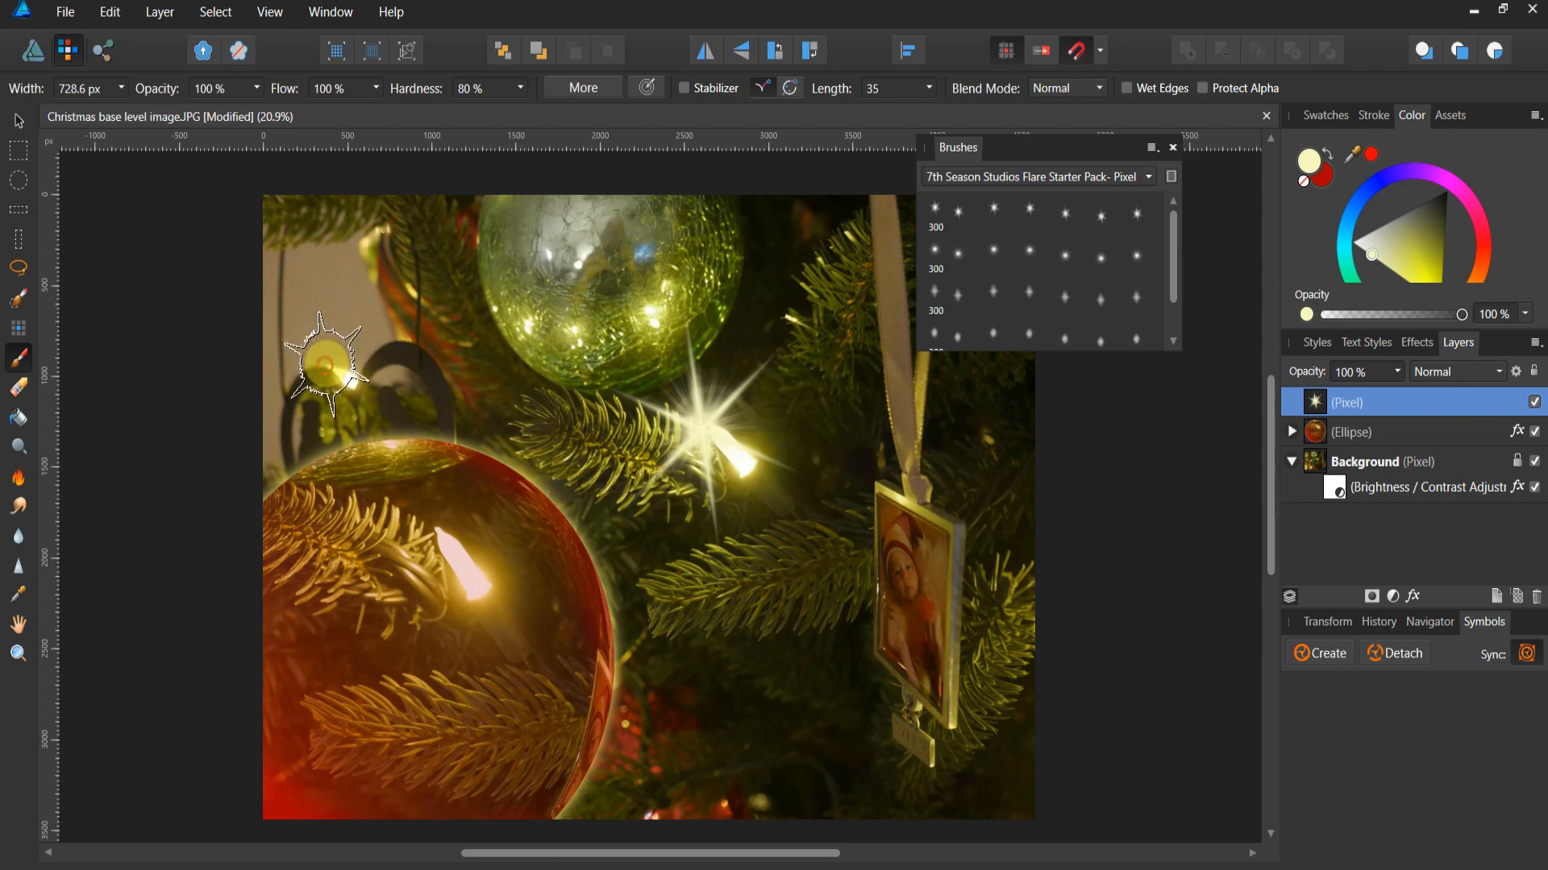
Try a 728.6 px flare on the lower edge of the hanging photo ornament and undo it
{"action": "left_click", "coordinate": [852, 606]}
{"action": "key", "text": "ctrl+z"}
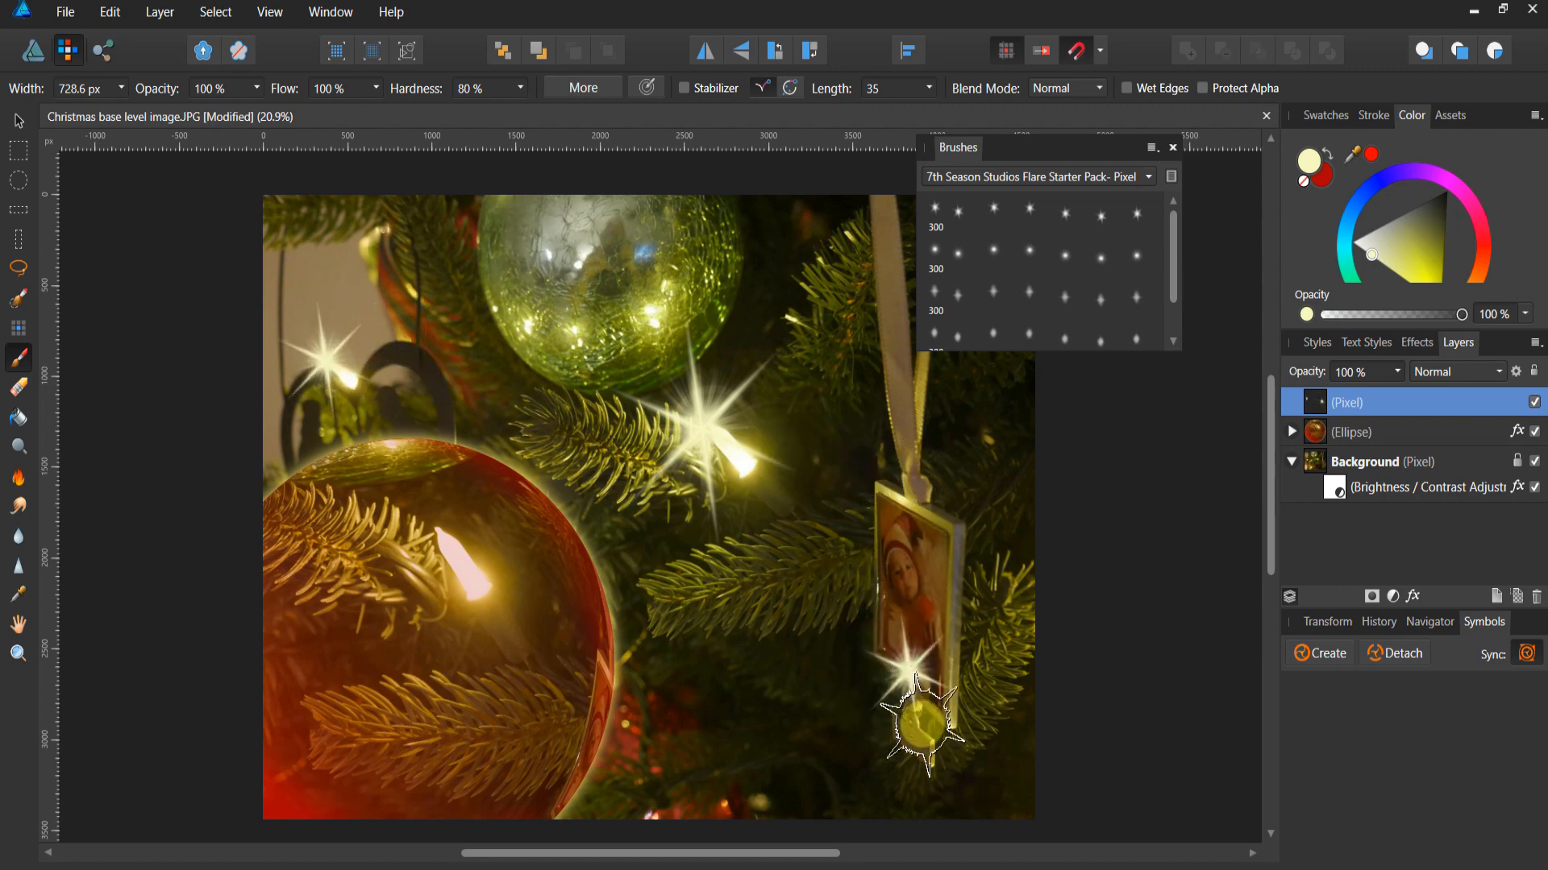
{"action": "key", "text": "ctrl+z"}
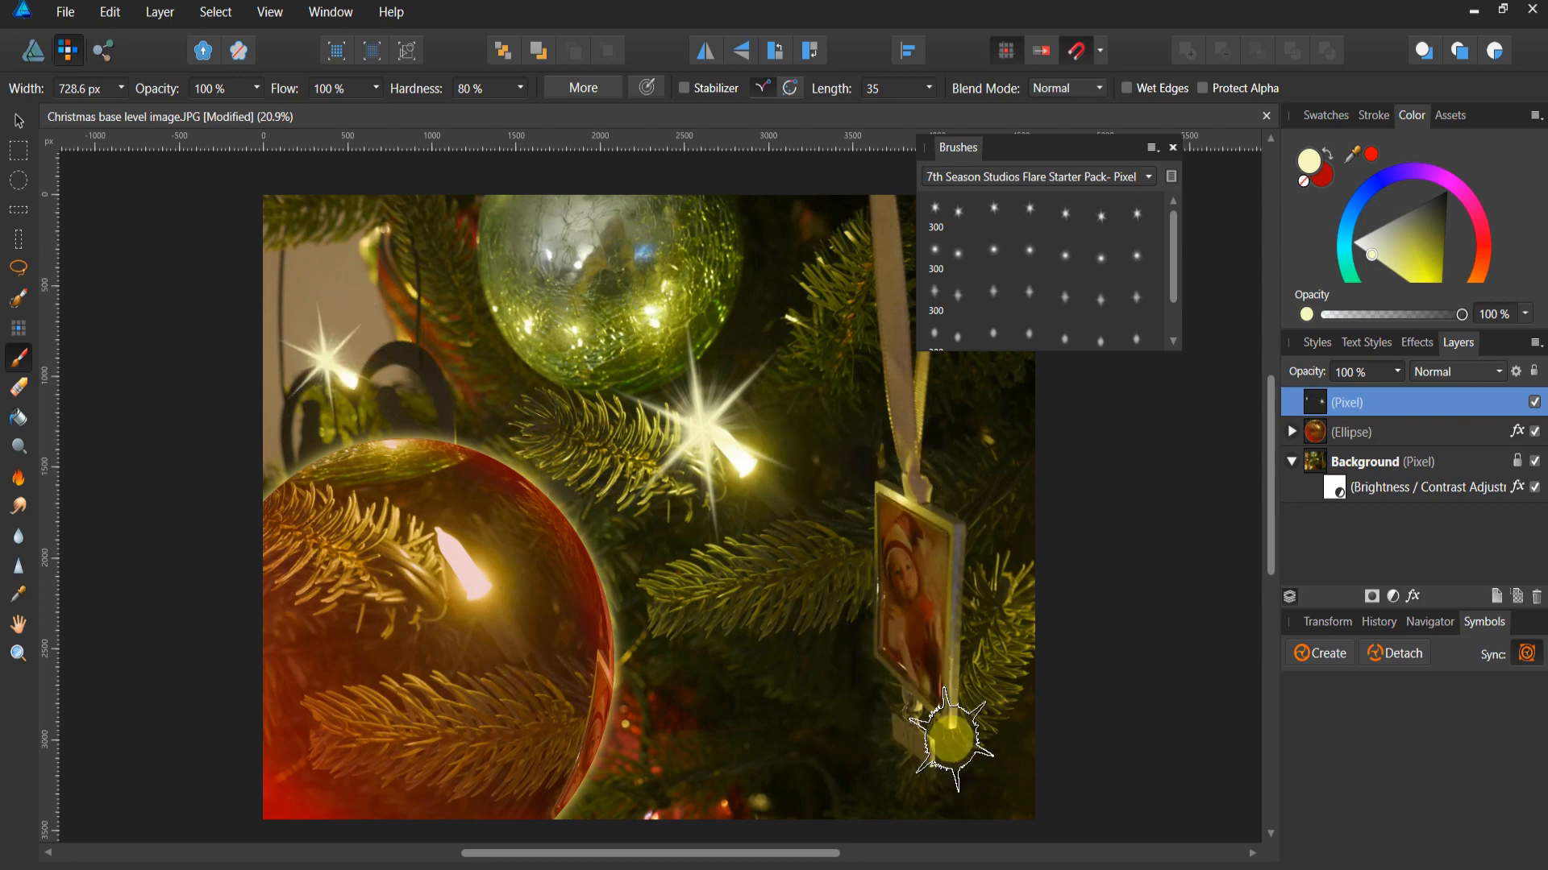
Enlarge the brush to 963.5 px and stamp a flare on the lower-right corner of the hanging photo ornament
{"action": "key", "text": "bracketright"}
{"action": "key", "text": "bracketright"}
{"action": "left_click", "coordinate": [951, 736]}
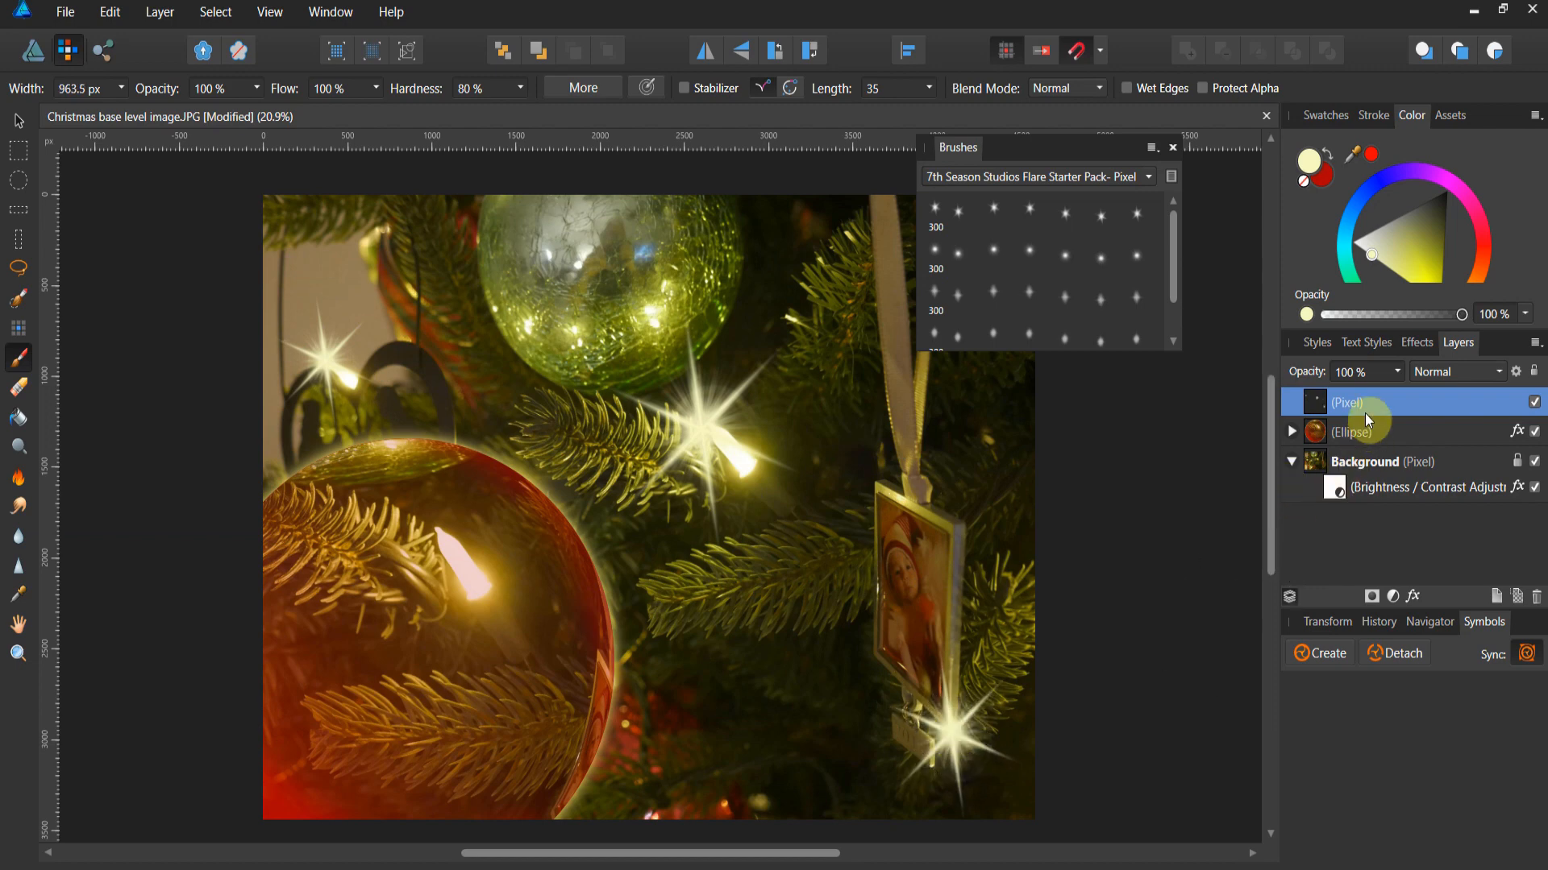
Lower the opacity of the painted flare layer to 45 % and add a single empty pixel layer above it
{"action": "left_click", "coordinate": [1398, 372]}
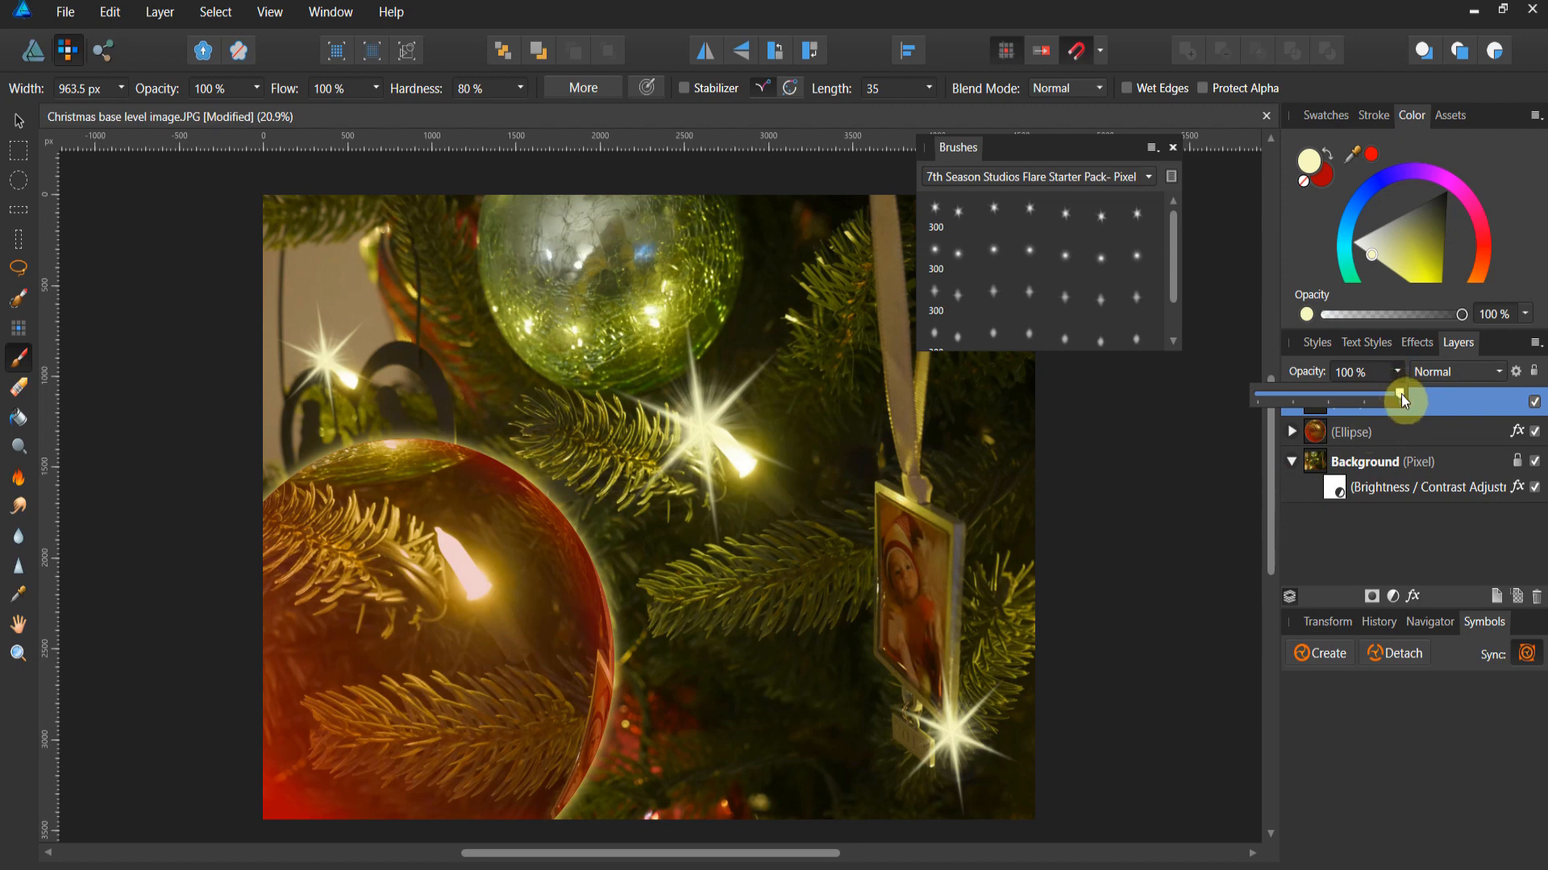
{"action": "left_click_drag", "start_coordinate": [1402, 394], "coordinate": [1314, 412]}
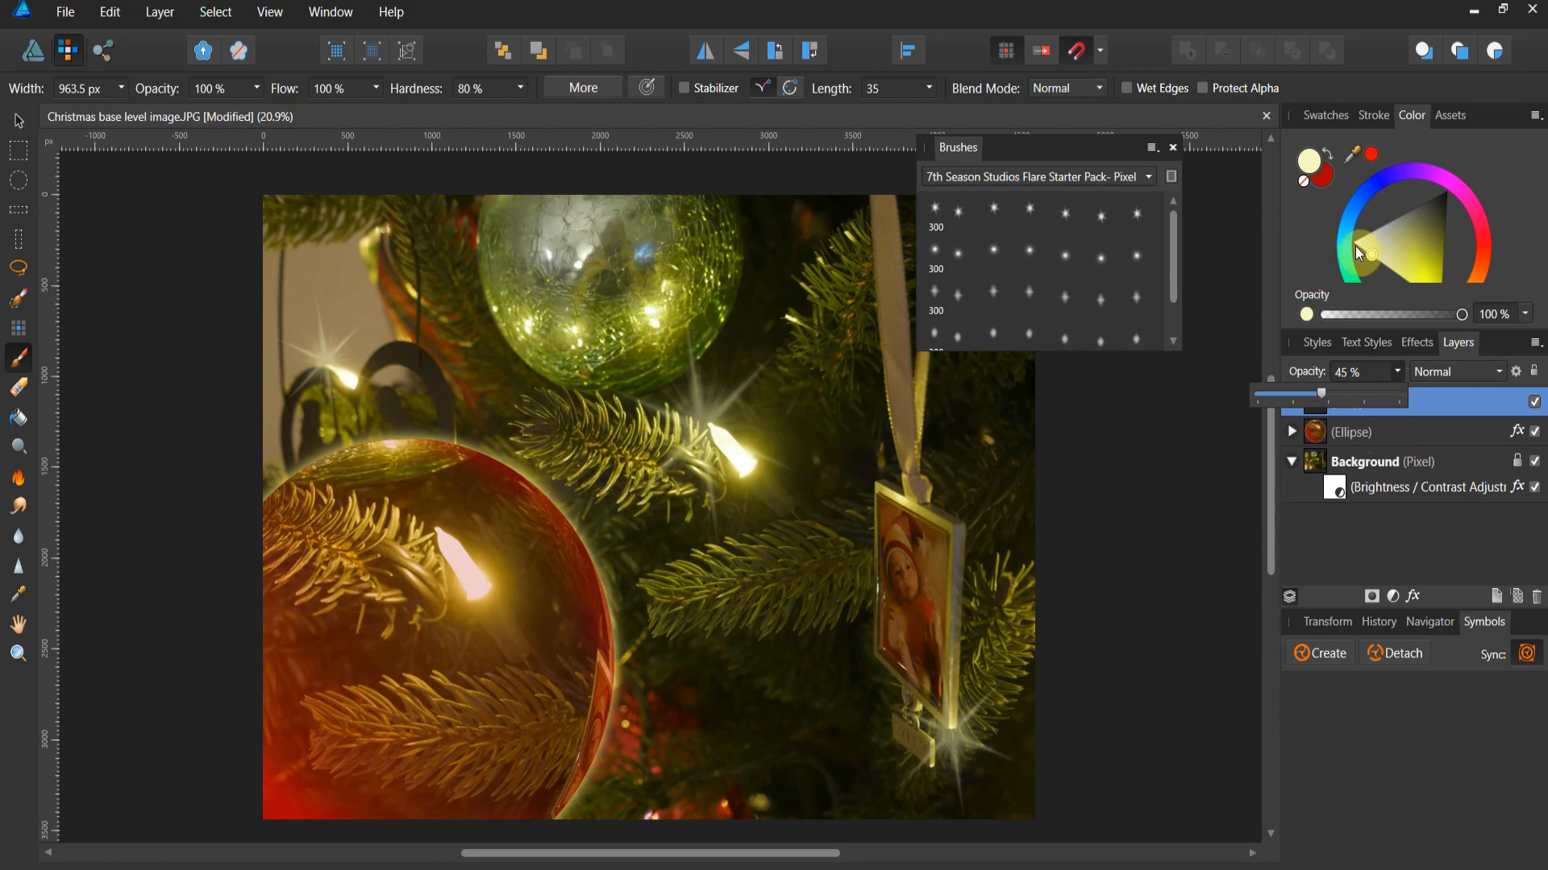
{"action": "left_click", "coordinate": [1517, 598]}
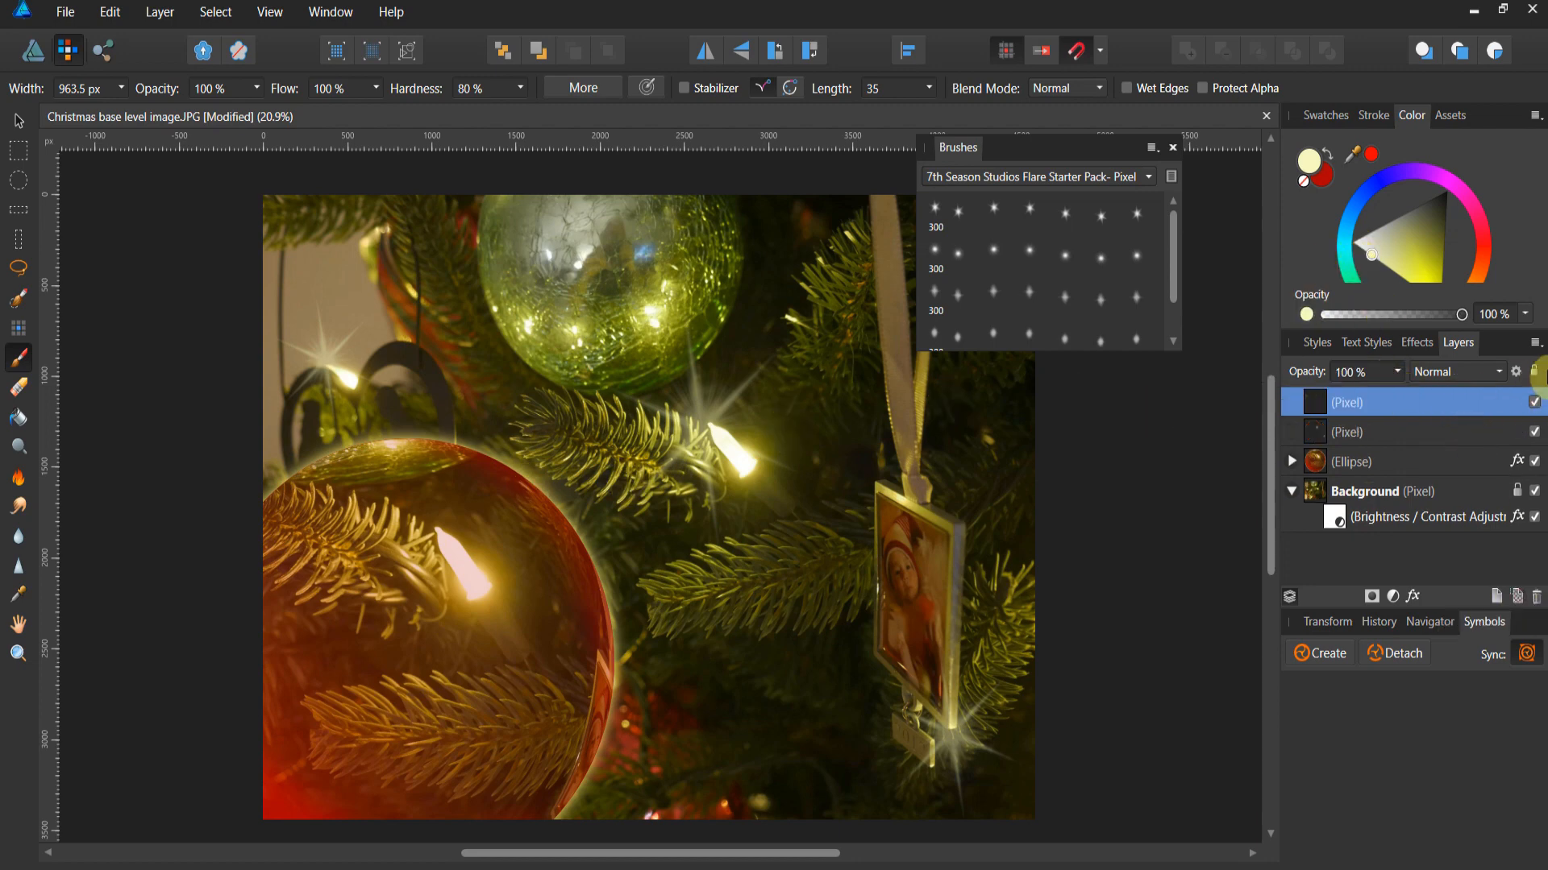
{"action": "left_click", "coordinate": [1517, 597]}
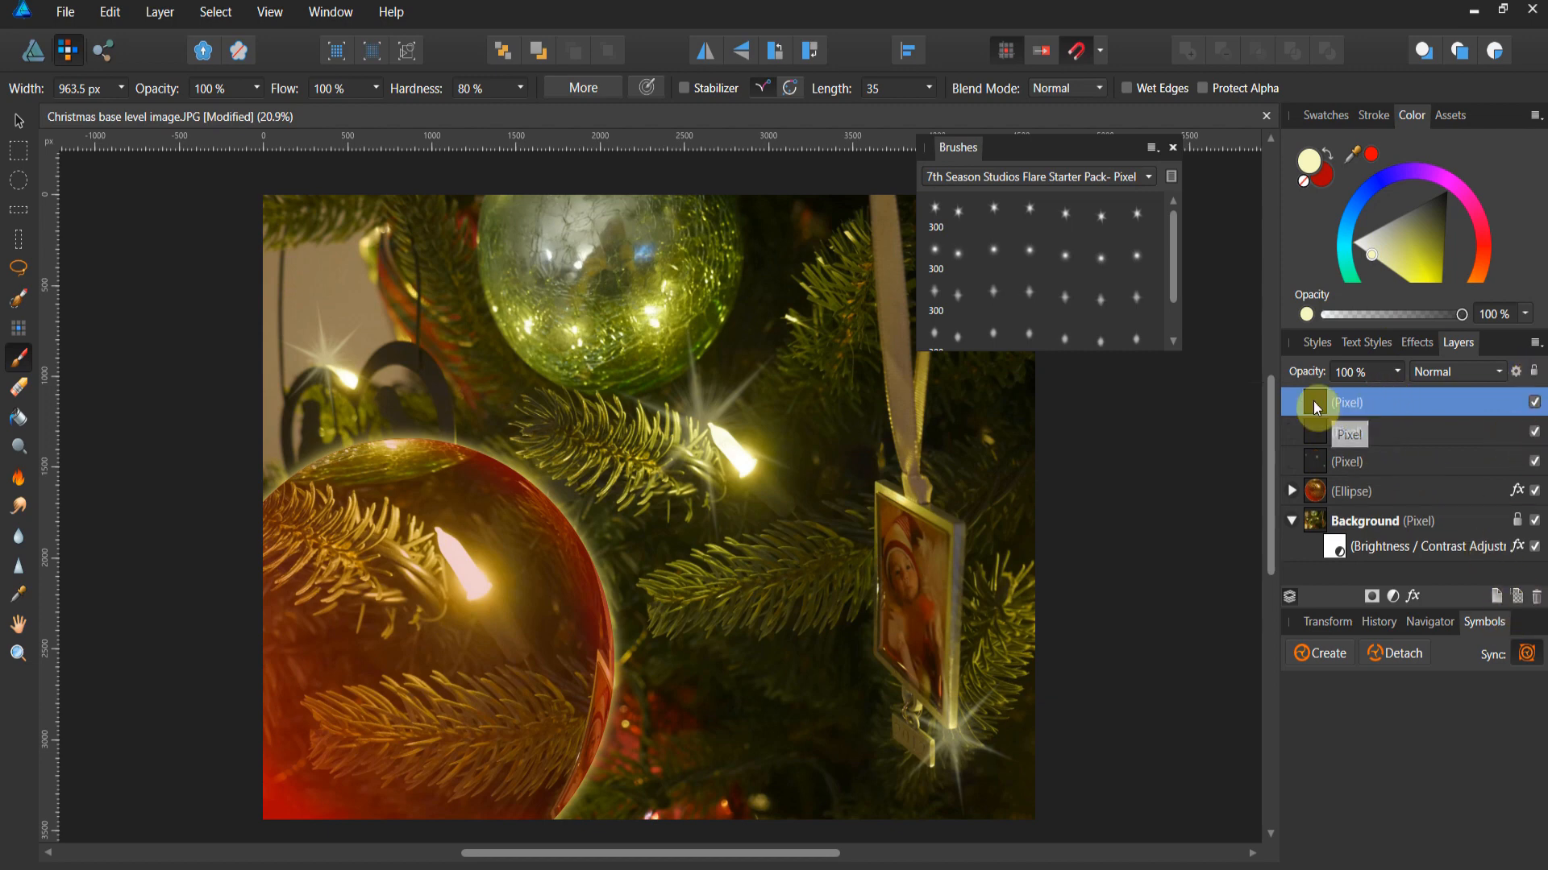
{"action": "key", "text": "Delete"}
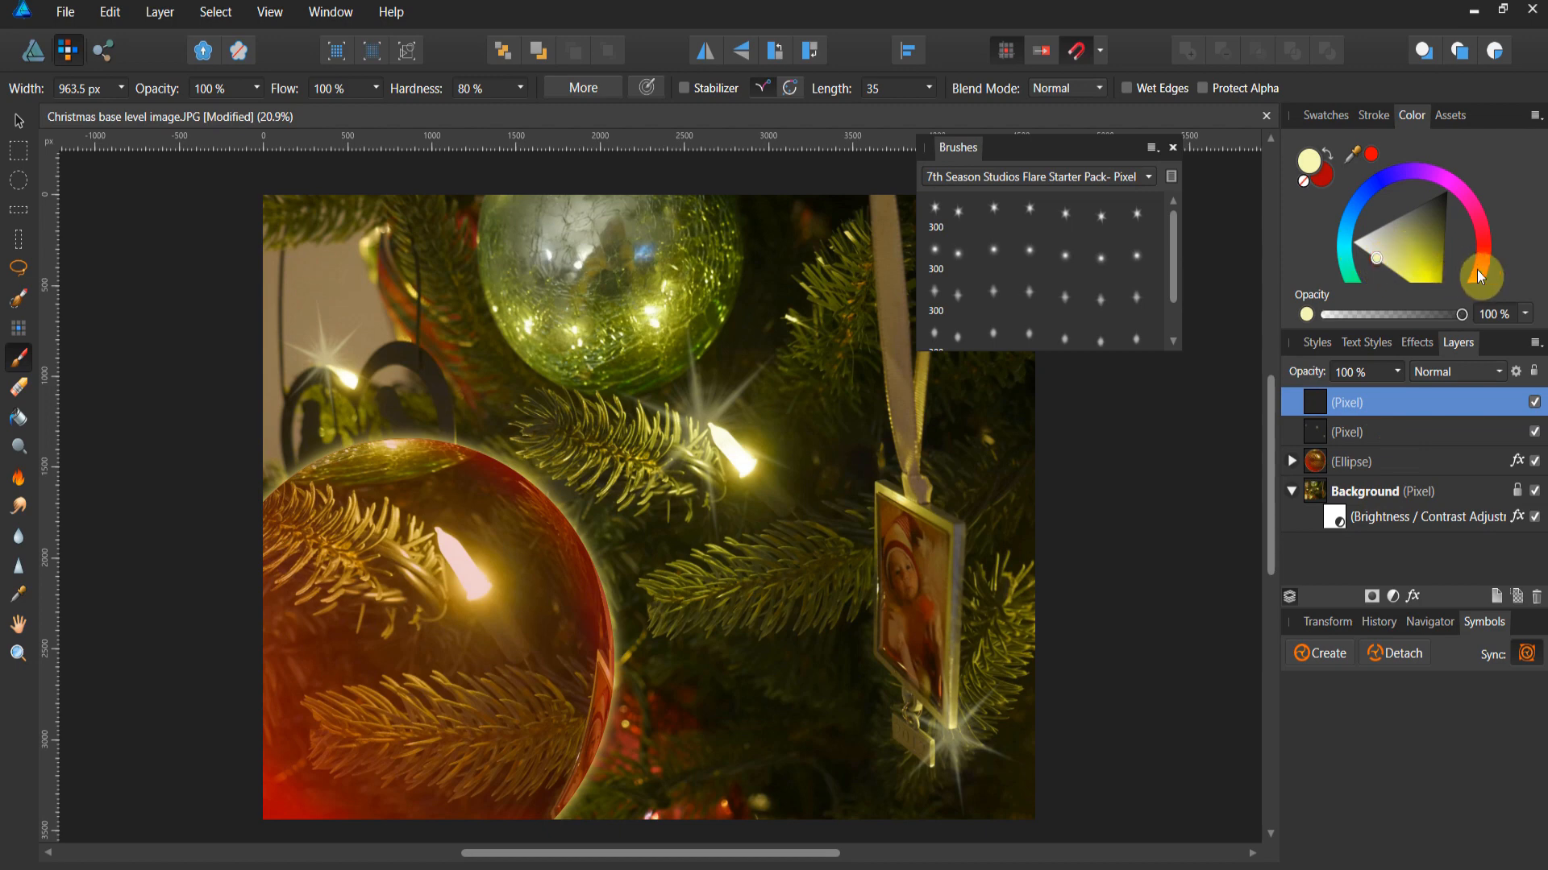
Choose a pale cream brush colour and enlarge the flare brush to 1685.2 px
{"action": "left_click", "coordinate": [1390, 265]}
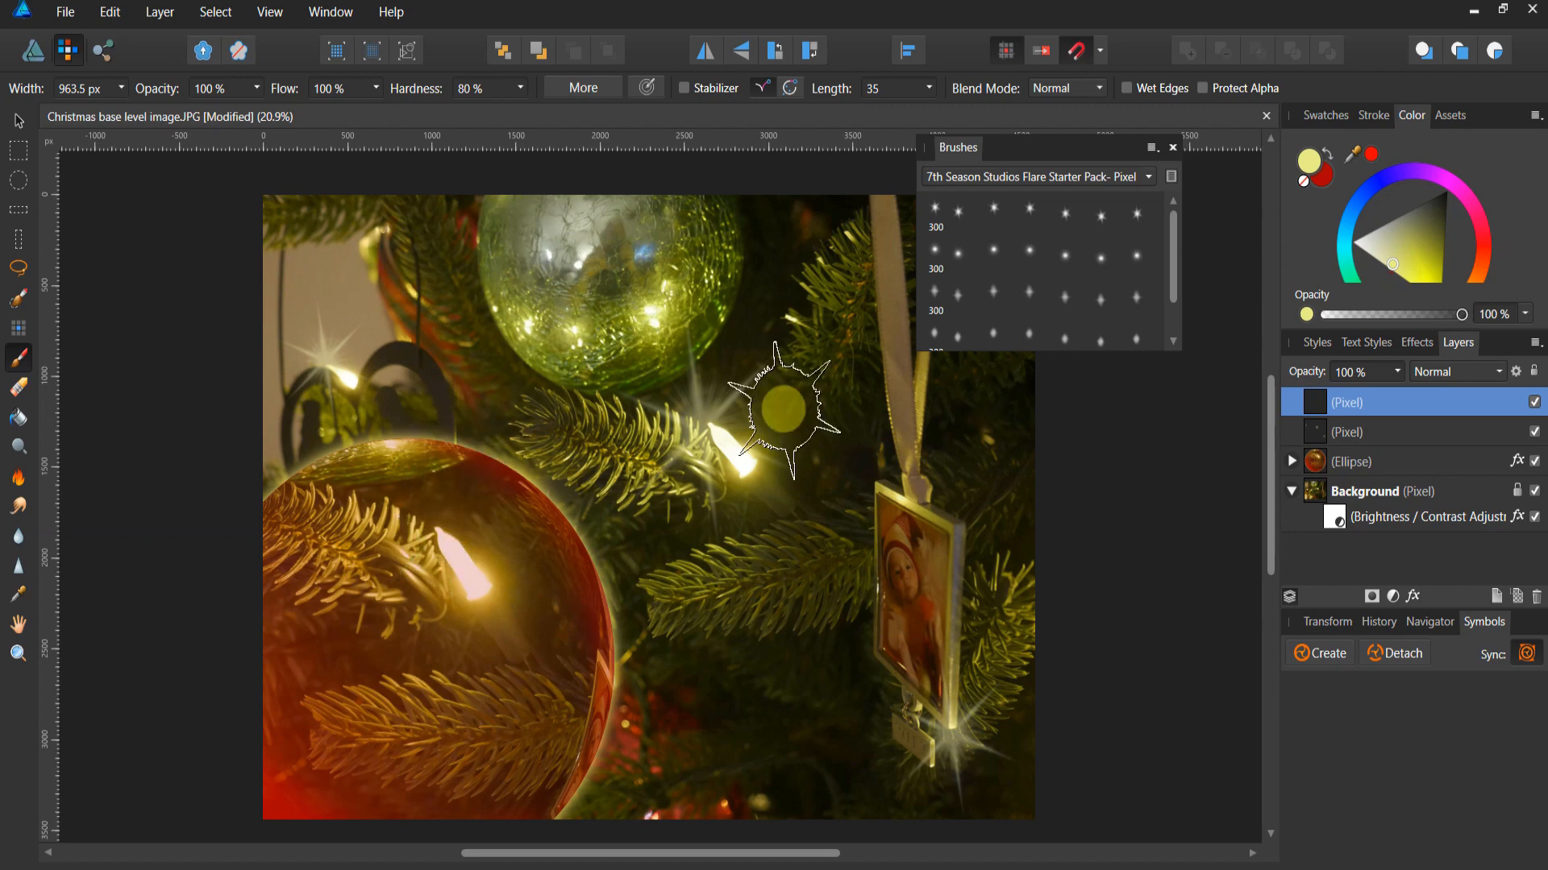
{"action": "left_click", "coordinate": [1368, 253]}
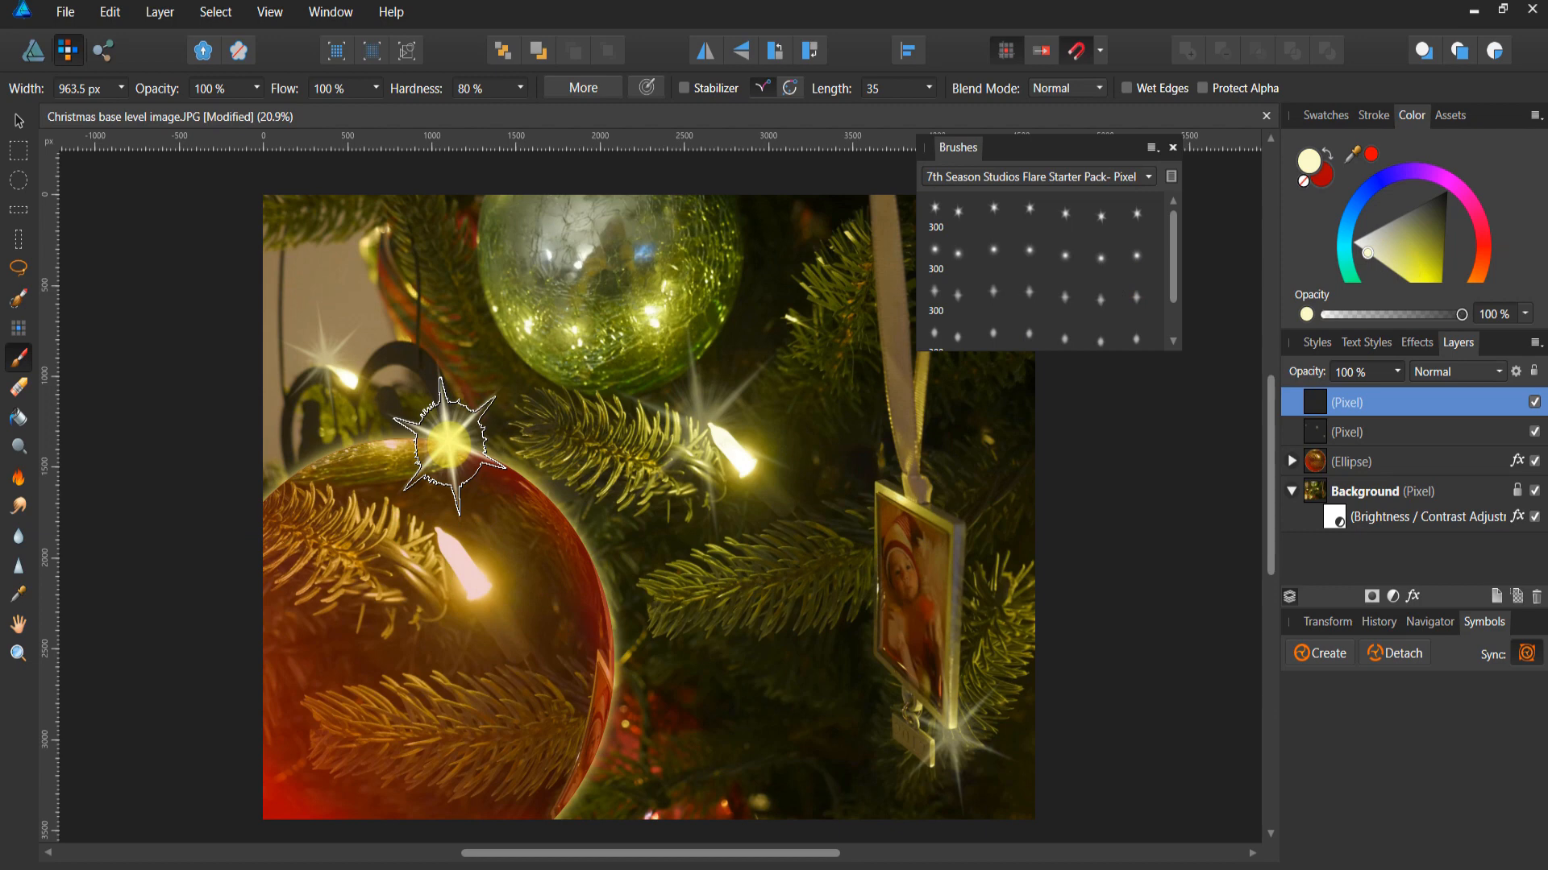
{"action": "key", "text": "bracketright"}
{"action": "key", "text": "bracketright"}
{"action": "key", "text": "bracketright"}
{"action": "key", "text": "bracketright"}
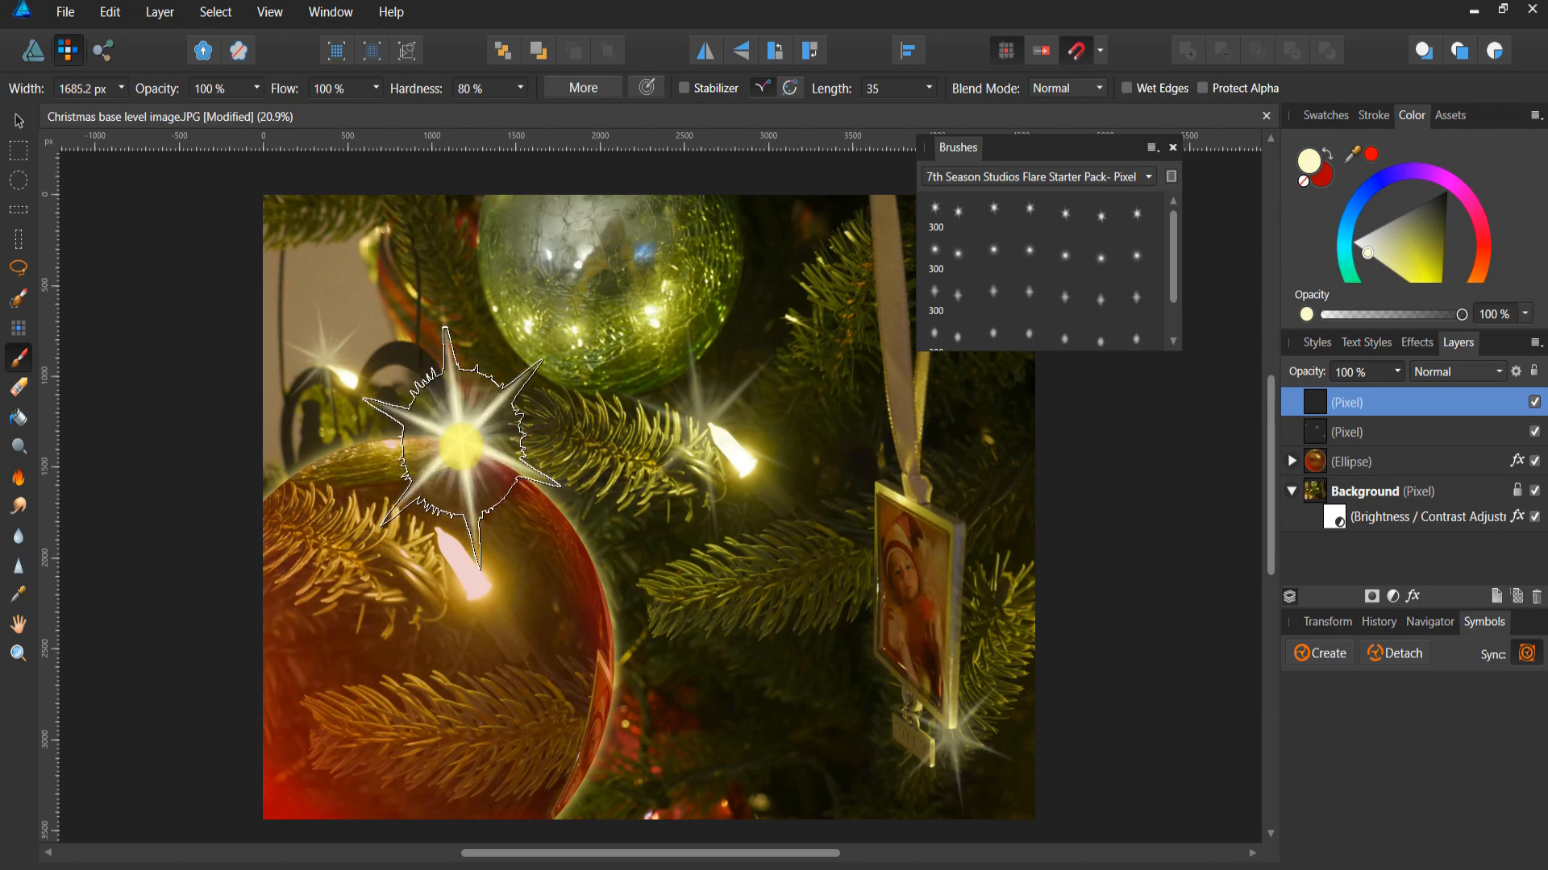
Stamp one large, near-white flare on the upper edge of the red ball, undoing the earlier attempts
{"action": "left_click", "coordinate": [458, 431]}
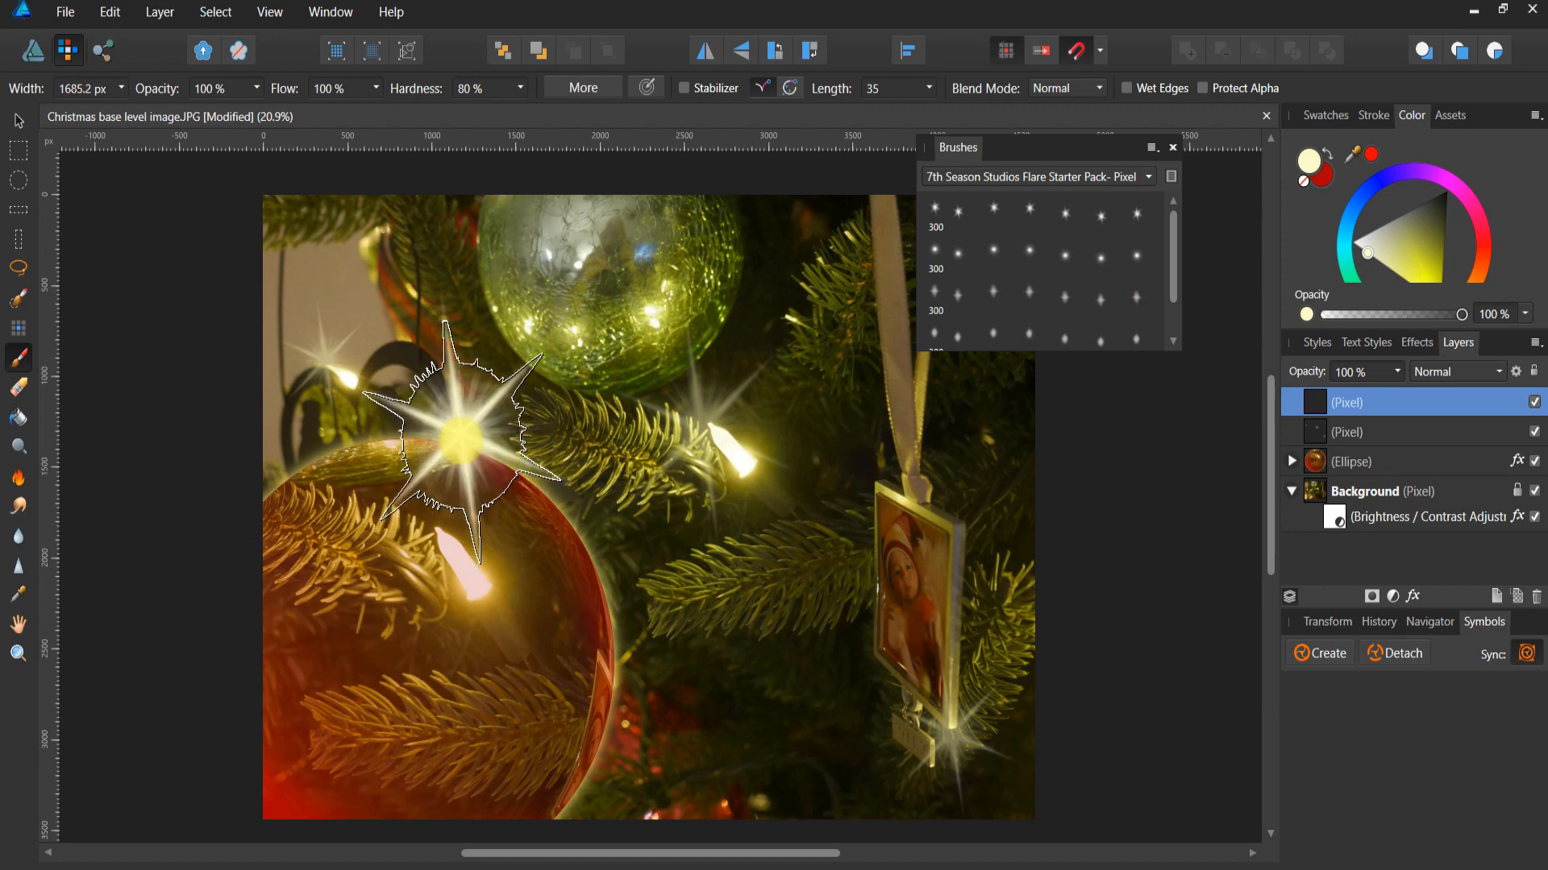
{"action": "key", "text": "ctrl+z"}
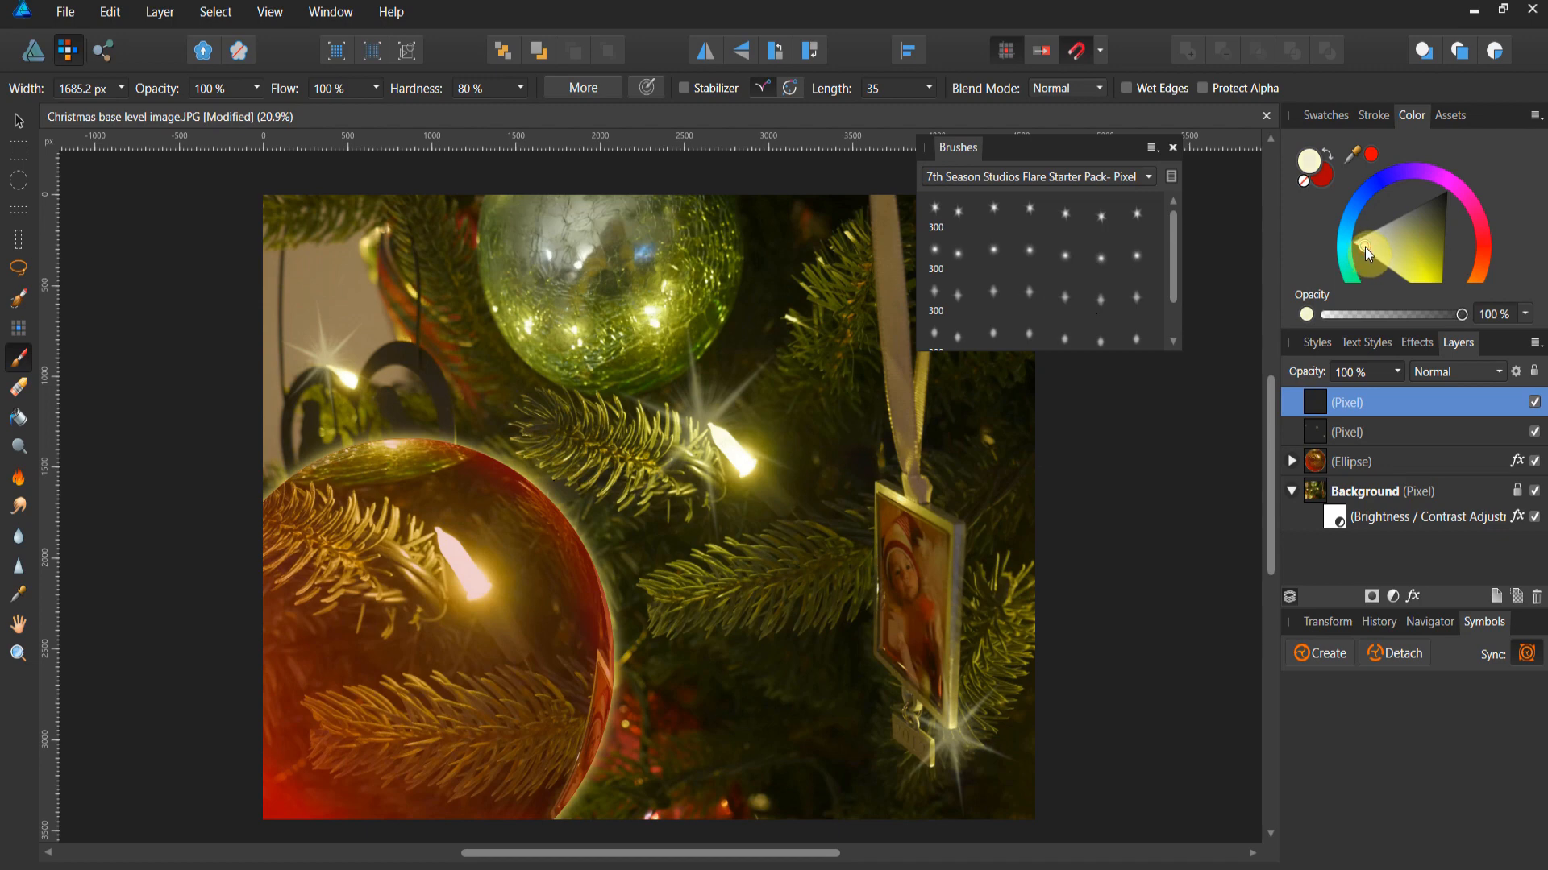
{"action": "left_click", "coordinate": [460, 454]}
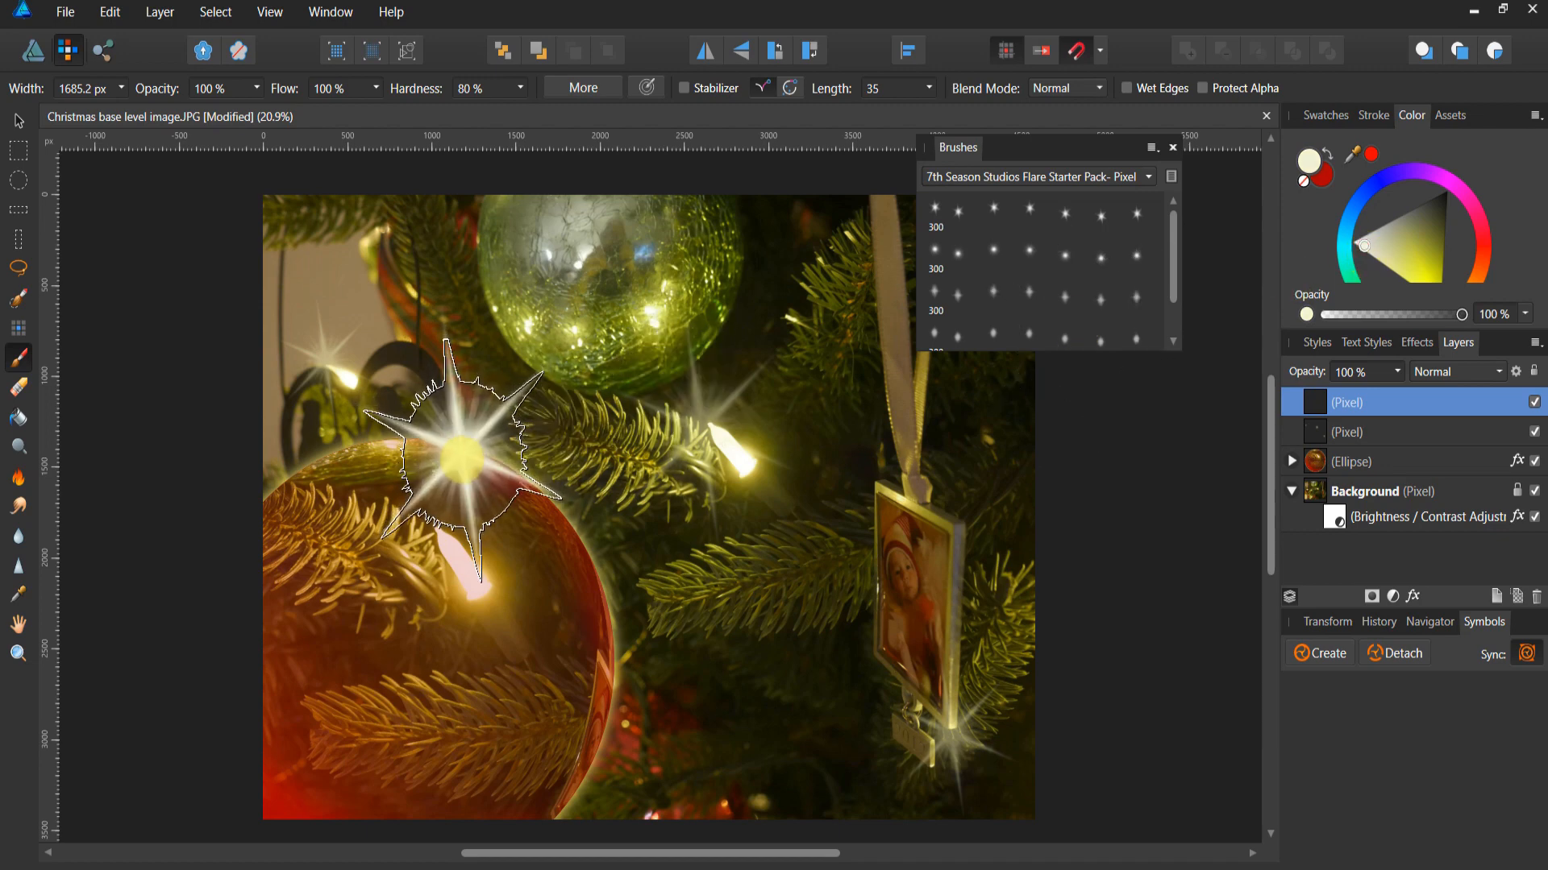
{"action": "key", "text": "ctrl+z"}
{"action": "left_click", "coordinate": [463, 453]}
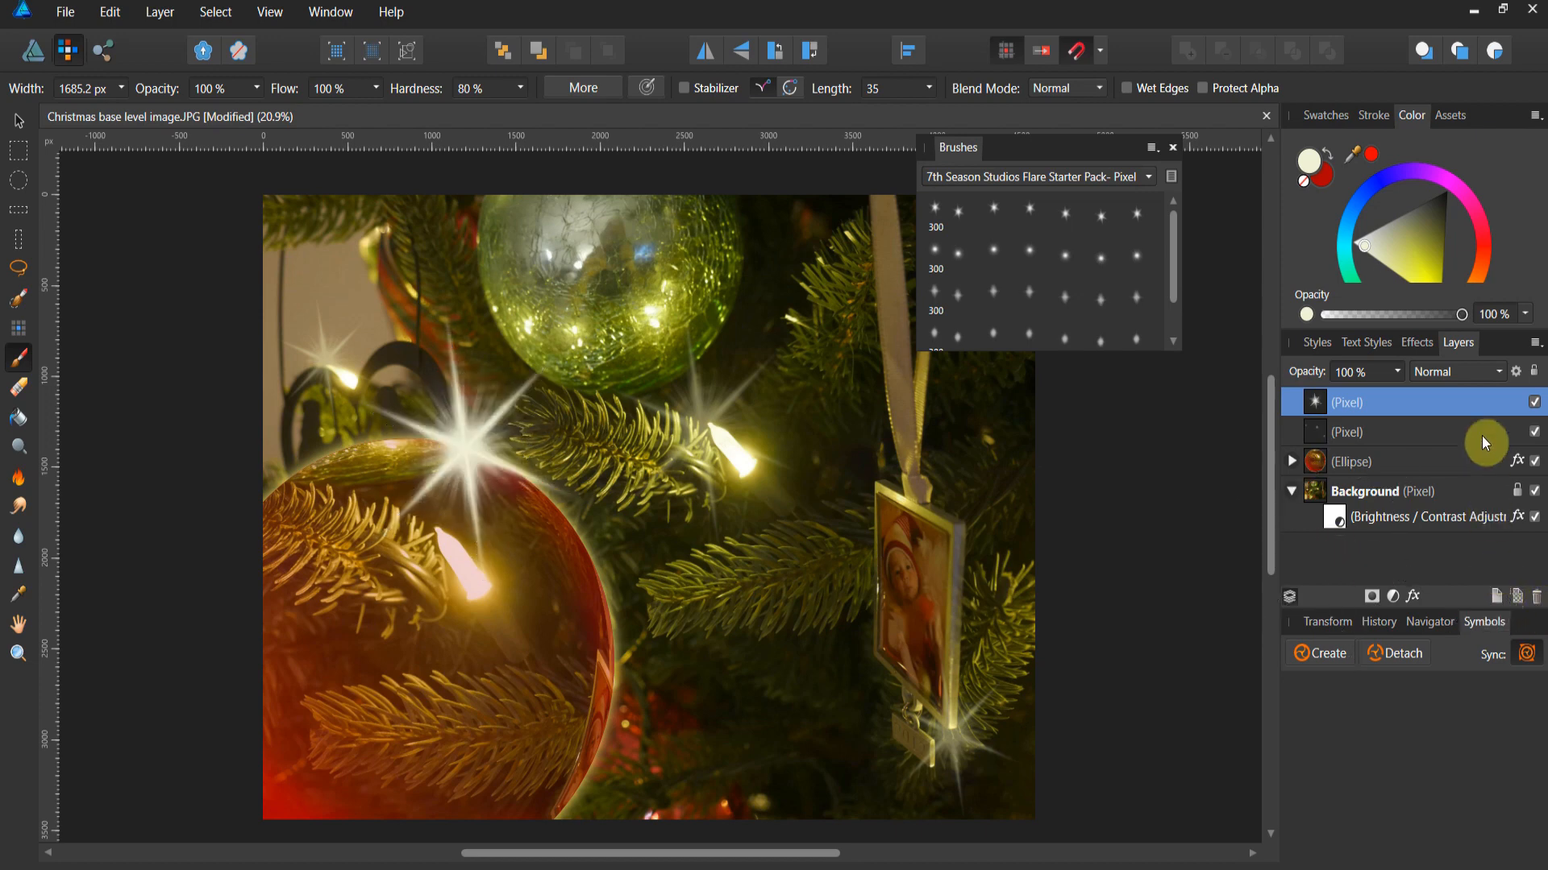
Set the large flare layer's blend mode to Hard Light and its opacity to 91 %
{"action": "left_click", "coordinate": [1496, 374]}
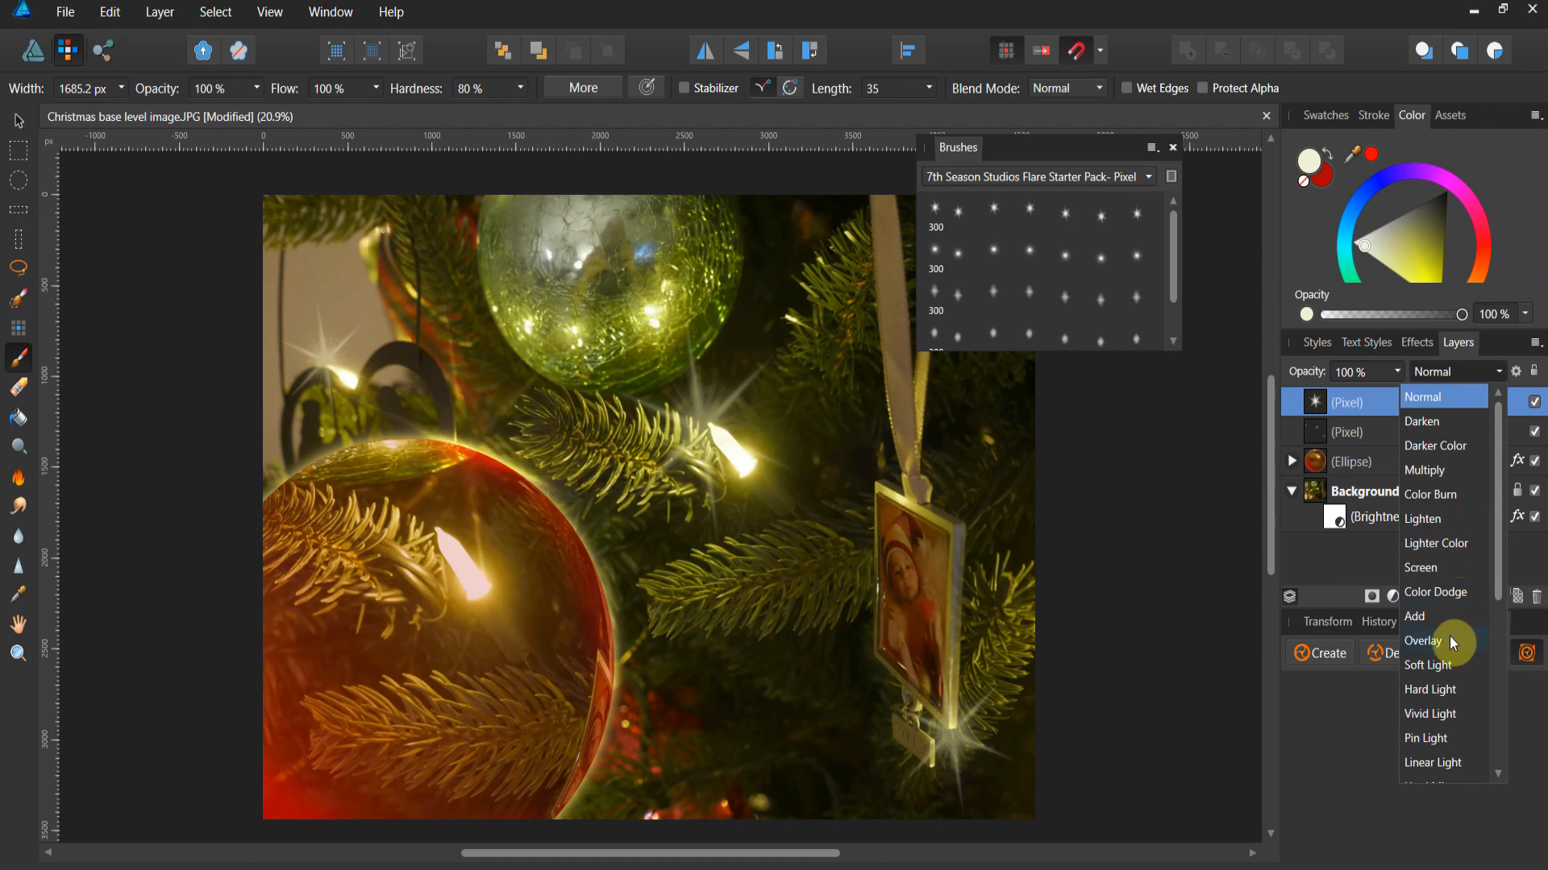
{"action": "left_click", "coordinate": [1446, 694]}
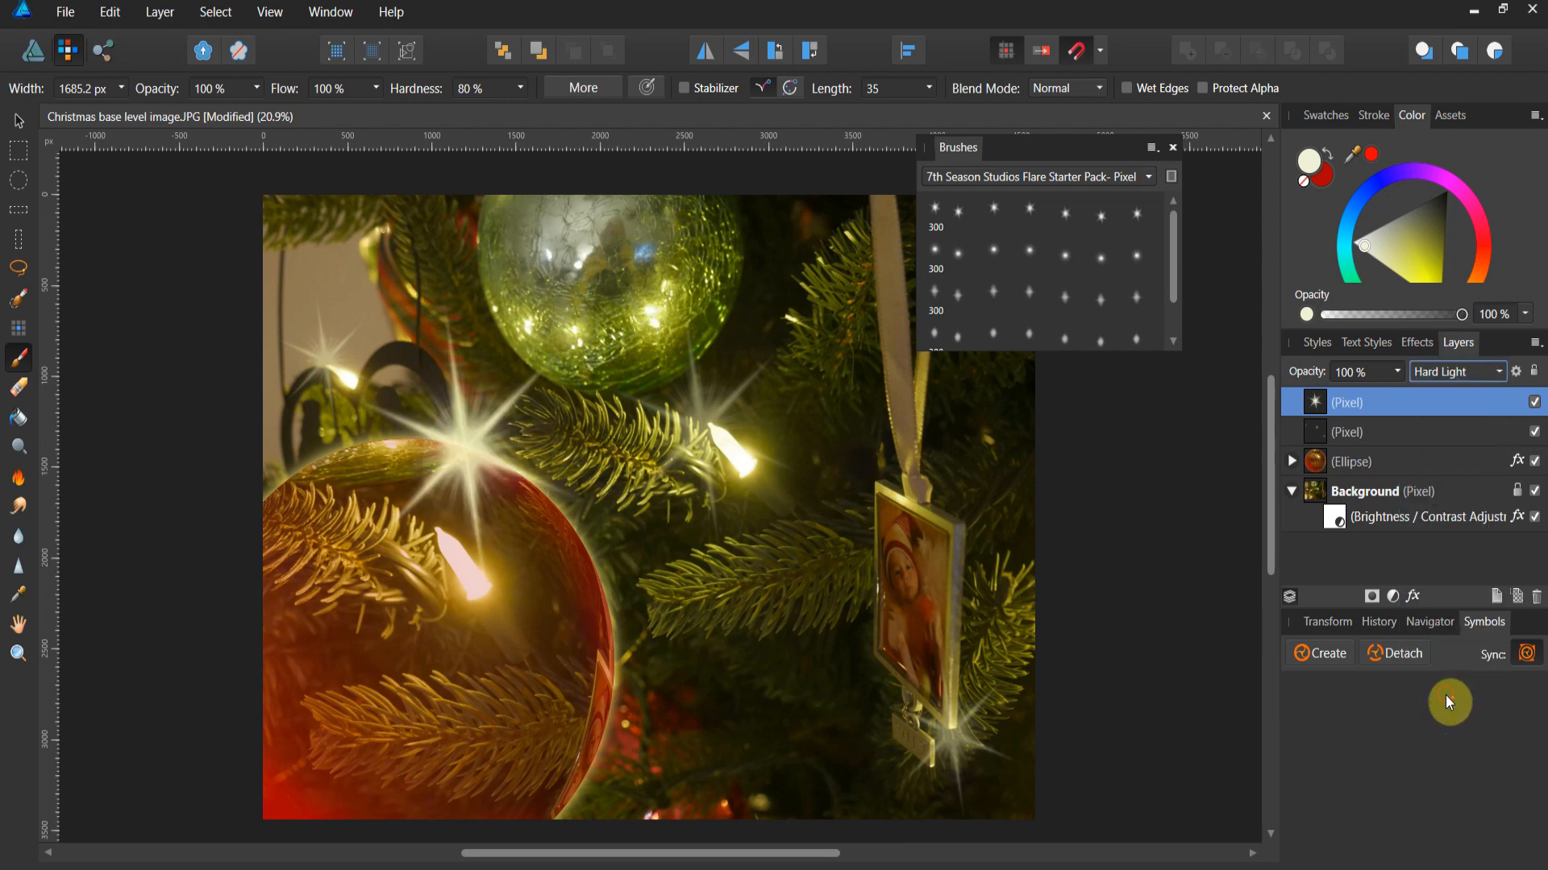
{"action": "left_click", "coordinate": [1397, 375]}
{"action": "mouse_move", "coordinate": [1398, 393]}
{"action": "left_mouse_down"}
{"action": "mouse_move", "coordinate": [1365, 395]}
{"action": "mouse_move", "coordinate": [1389, 395]}
{"action": "left_mouse_up"}
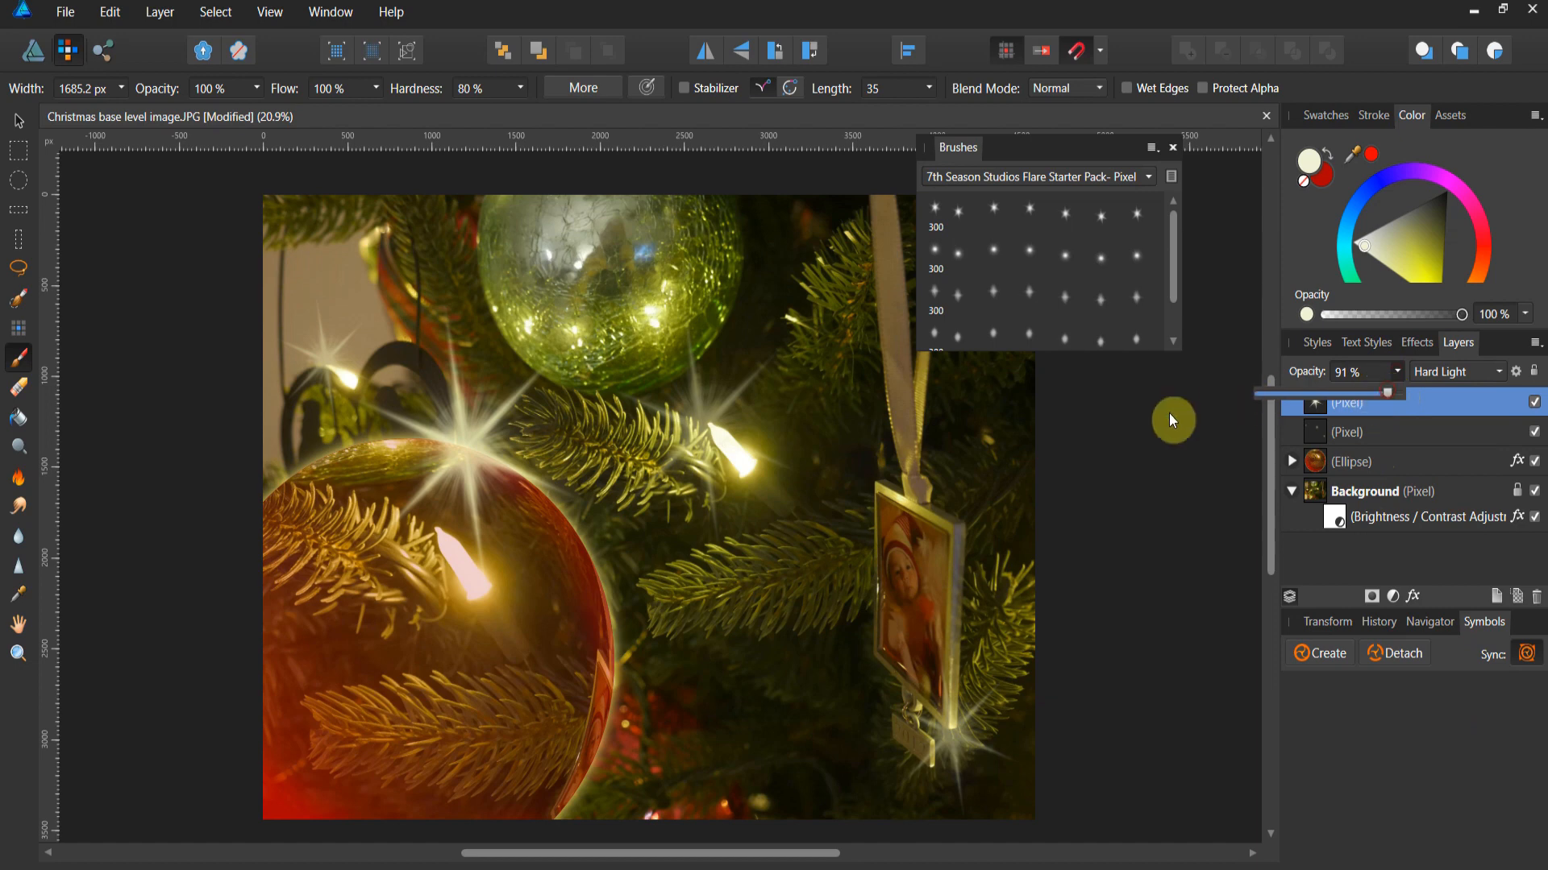
Dock the floating Brushes panel in the same group as Color and Assets to clear the view of the photo
{"action": "left_click", "coordinate": [972, 150]}
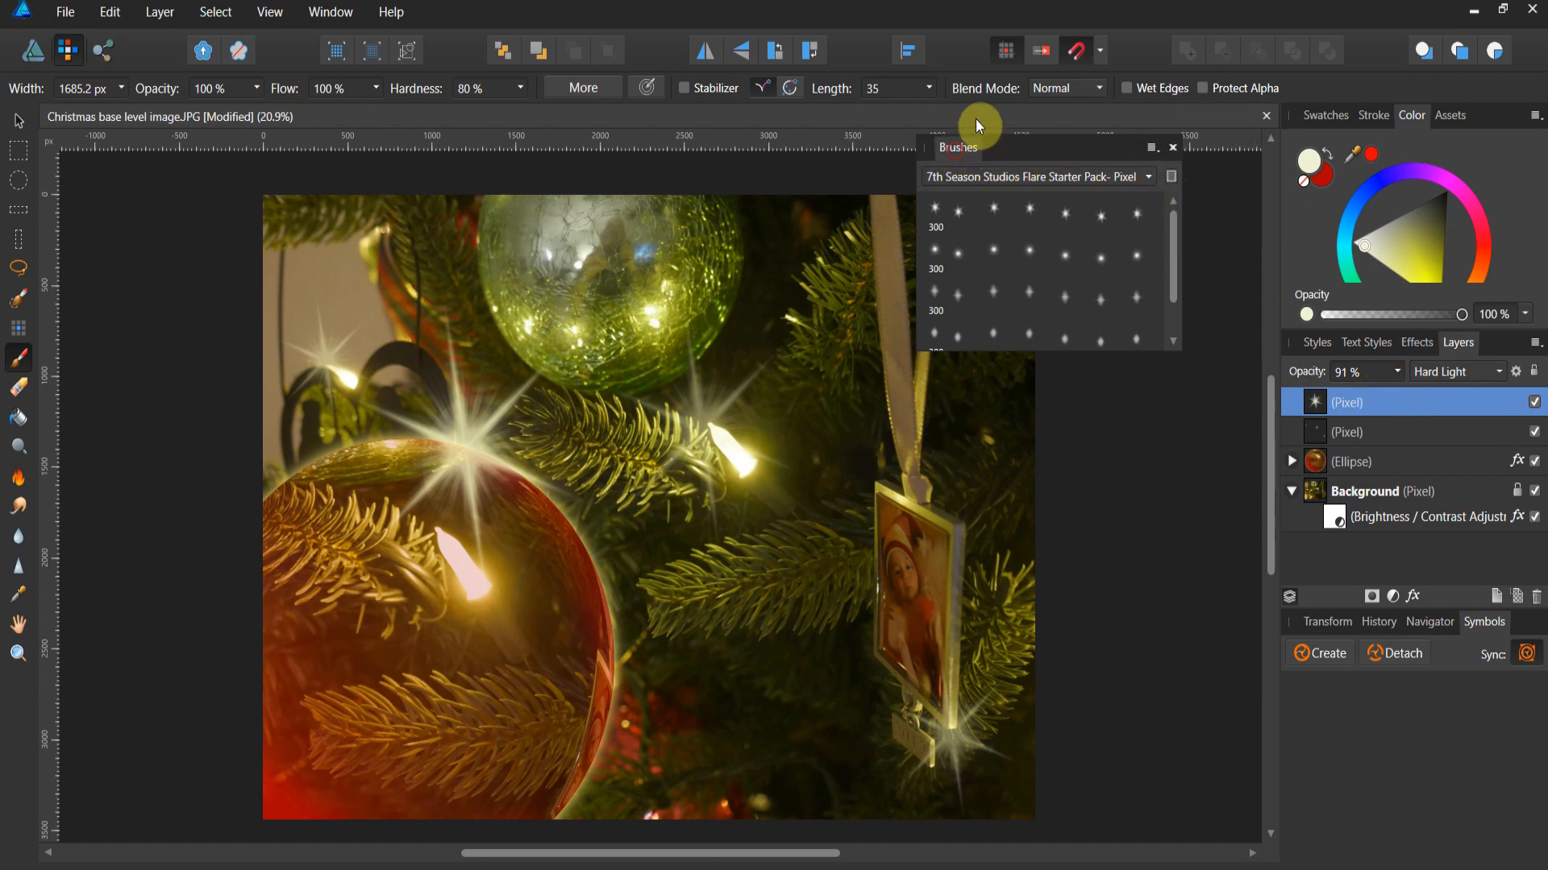
{"action": "mouse_move", "coordinate": [977, 123]}
{"action": "left_mouse_down"}
{"action": "mouse_move", "coordinate": [1439, 156]}
{"action": "mouse_move", "coordinate": [1494, 126]}
{"action": "left_mouse_up"}
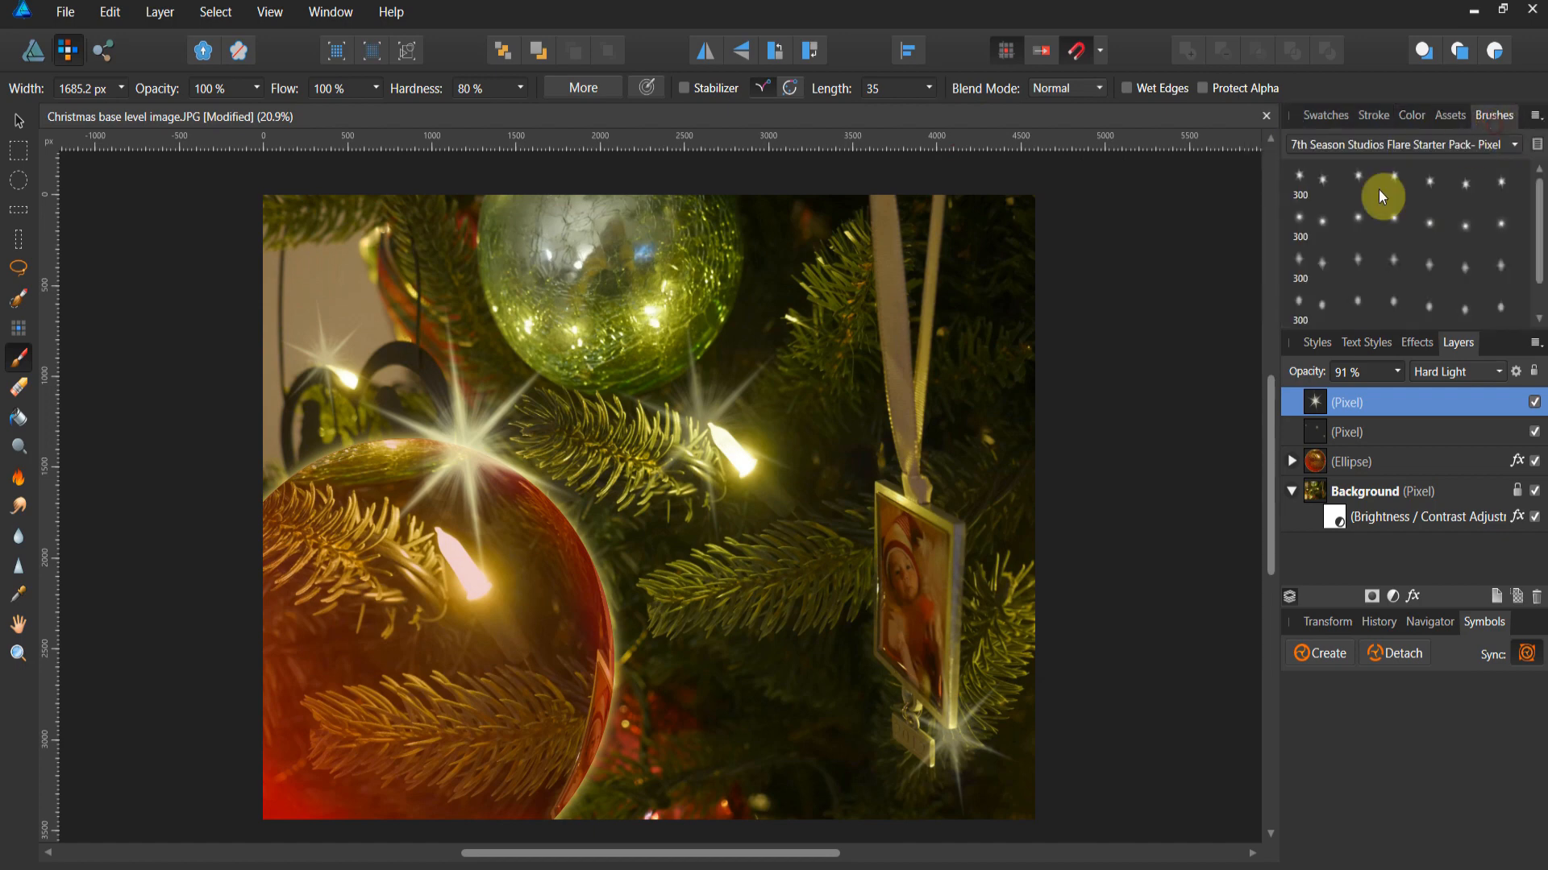